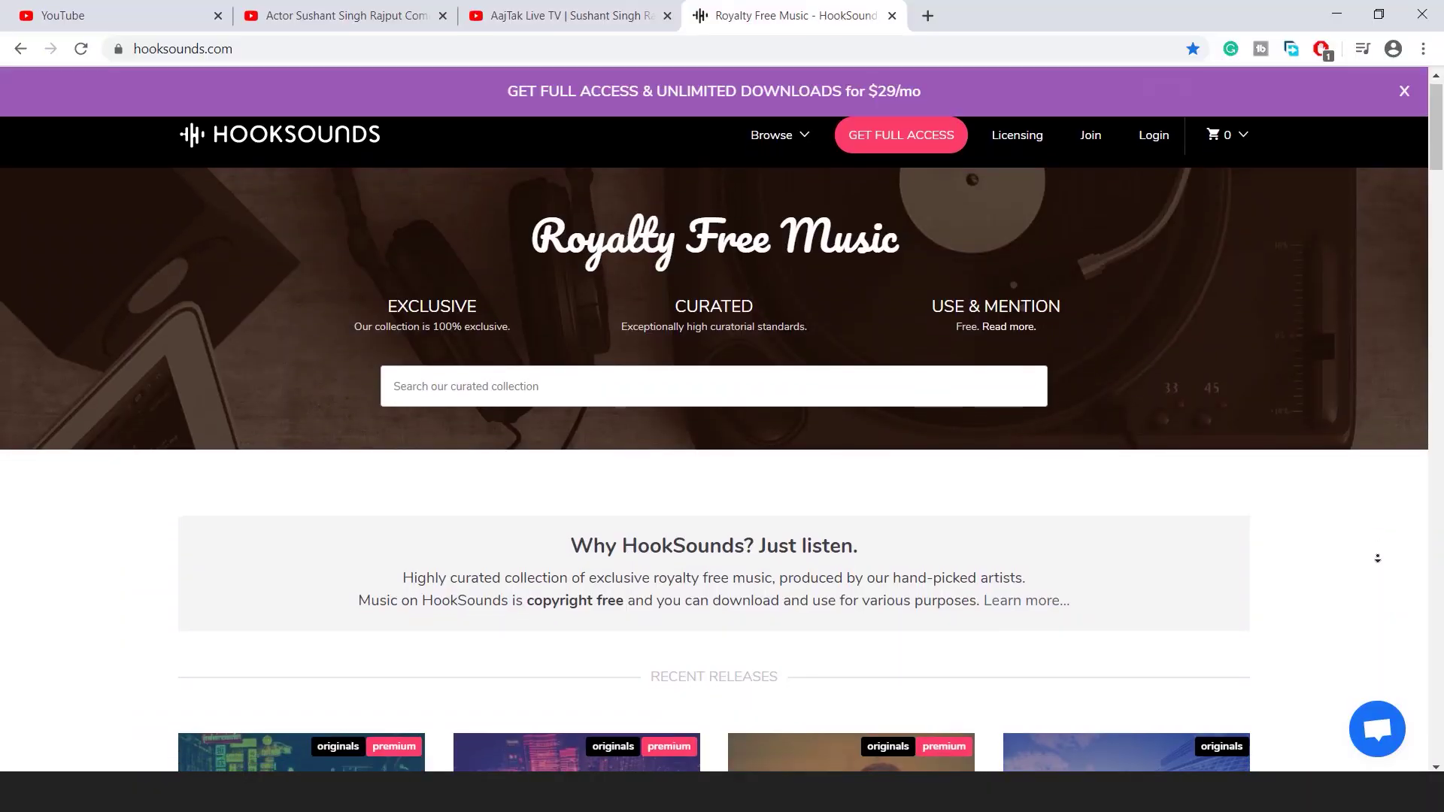
- Create a 1920 x 1080 px composition named "main comp"
{"action": "middle_click", "coordinate": [1379, 569]}
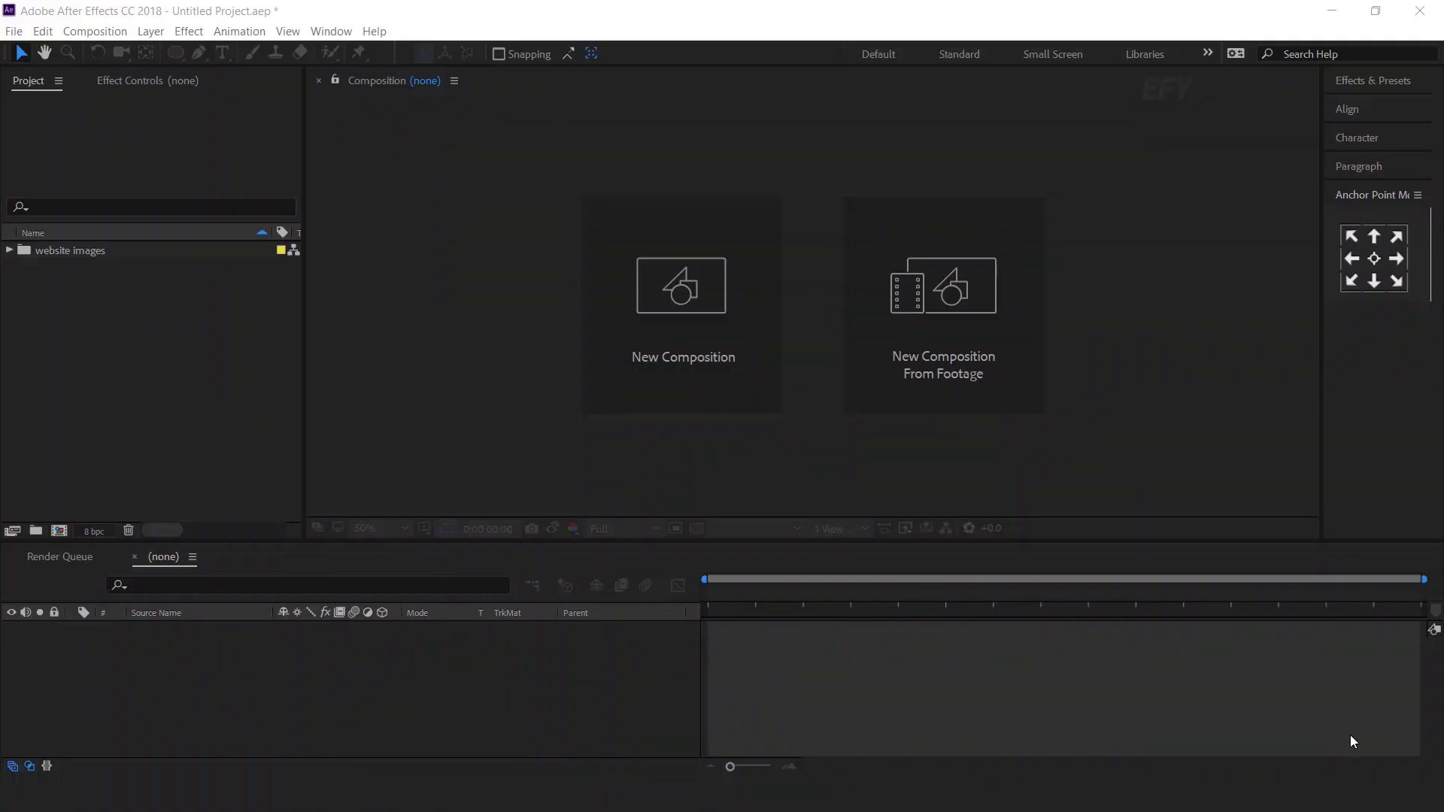
{"action": "left_click", "coordinate": [669, 285]}
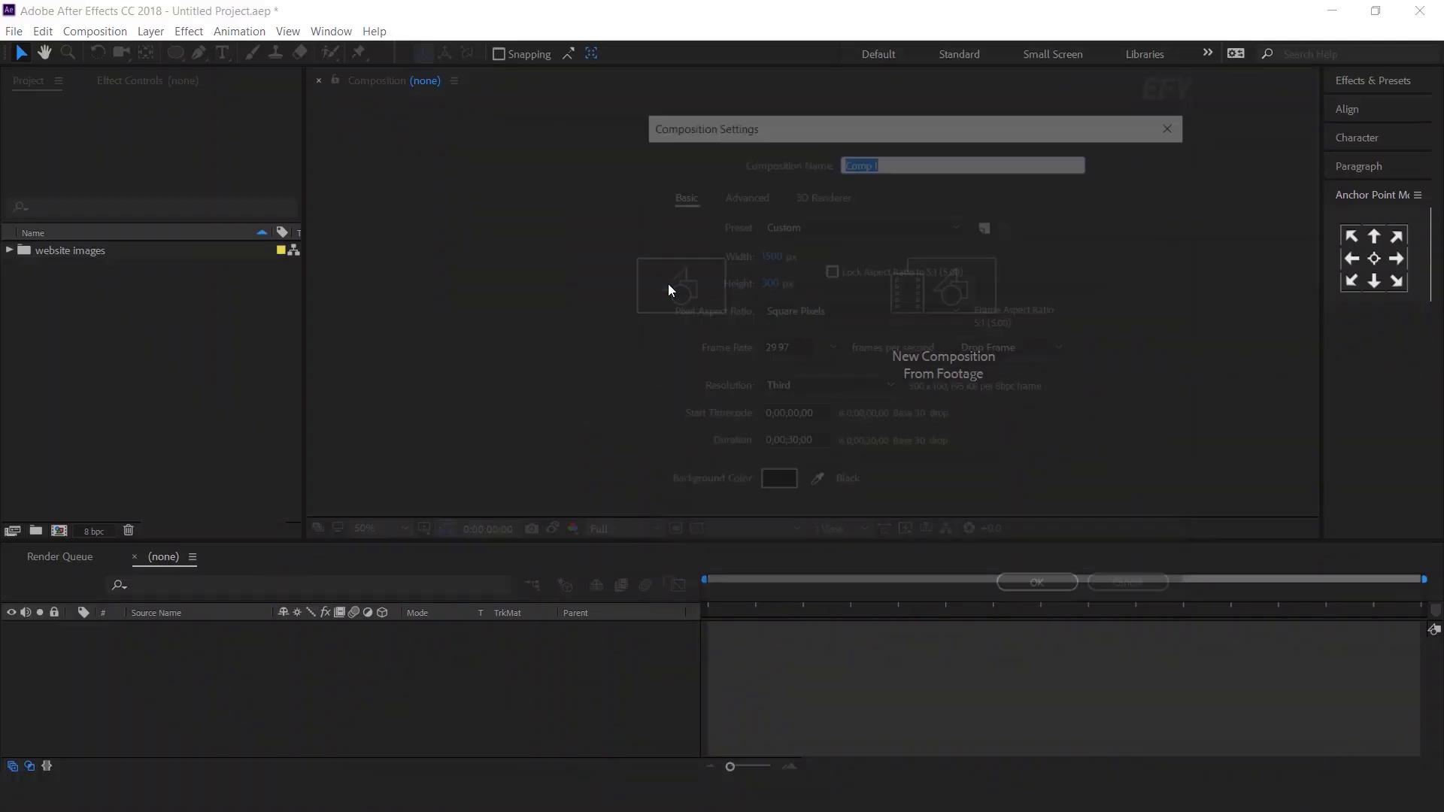
{"action": "double_click", "coordinate": [777, 253]}
{"action": "type", "text": "1920"}
{"action": "key", "text": "Tab"}
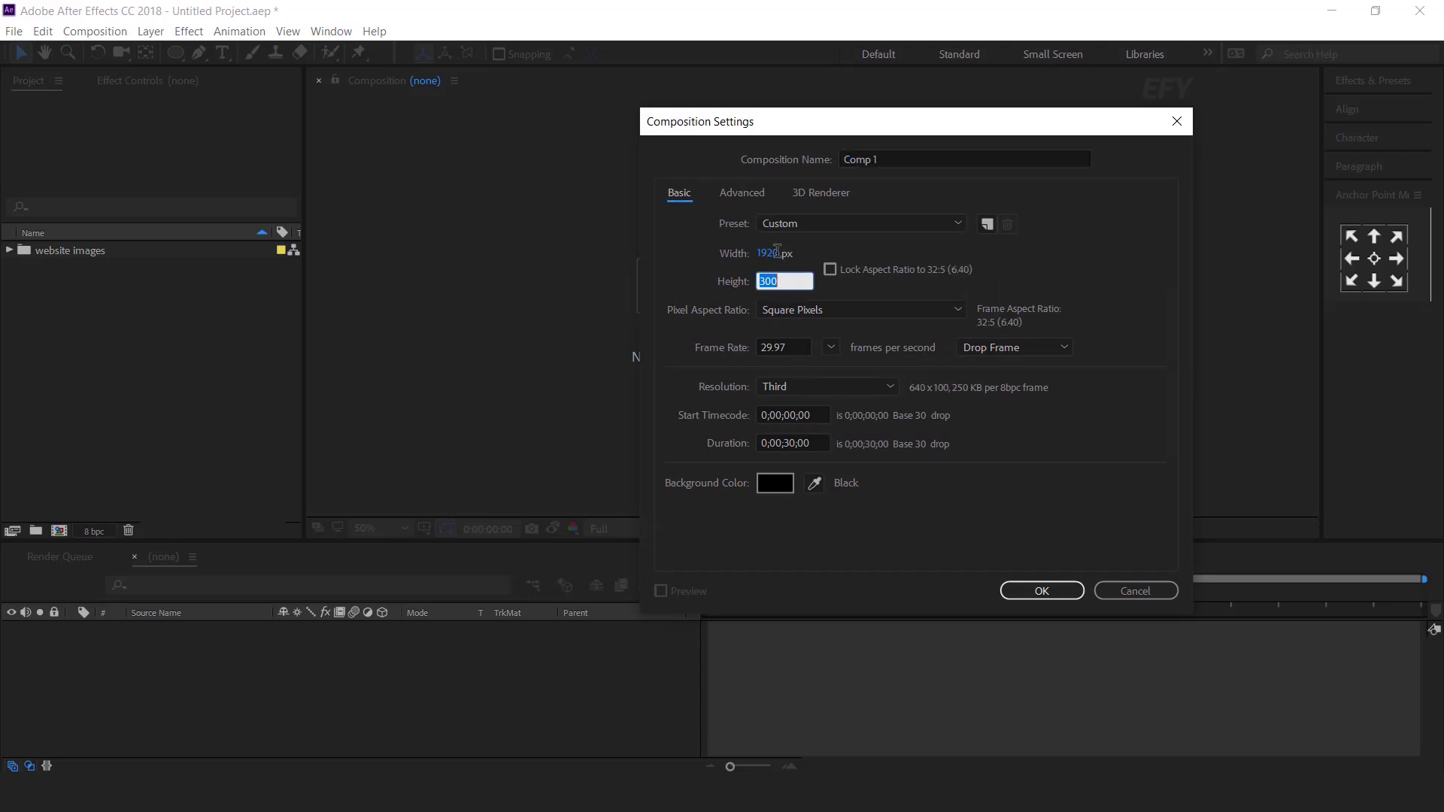
{"action": "type", "text": "1080"}
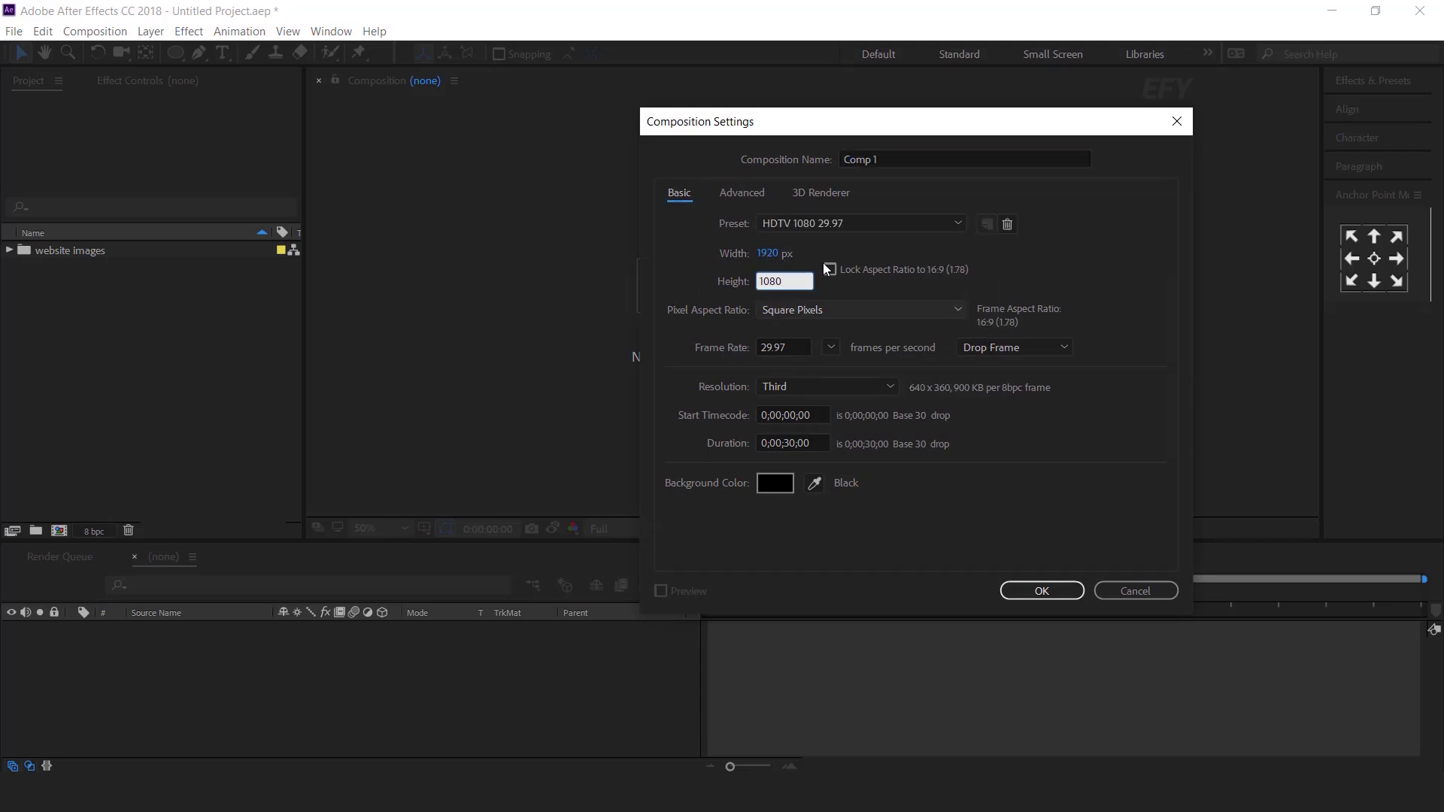
{"action": "key", "text": "Tab"}
{"action": "type", "text": "main comp"}
{"action": "key", "text": "Return"}
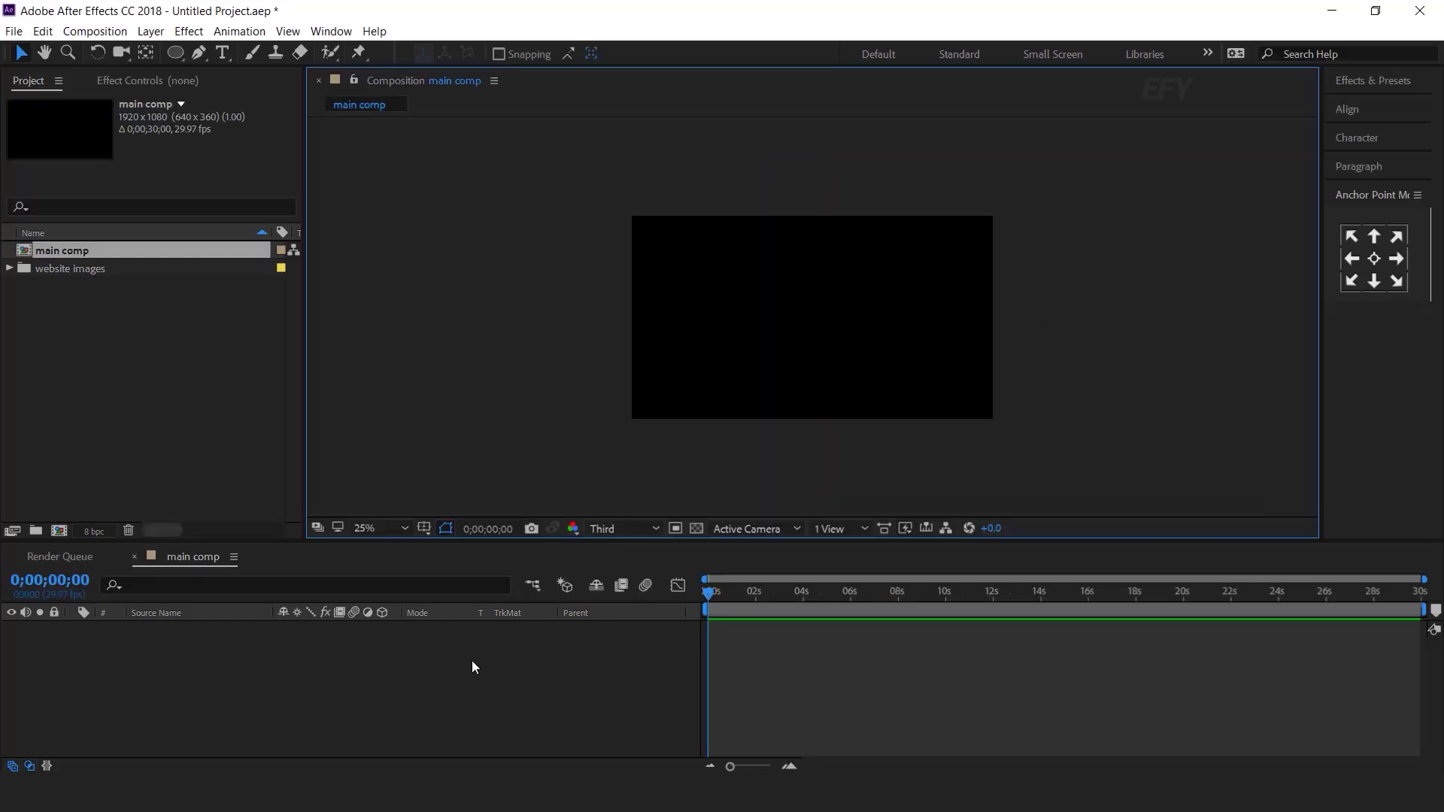
- Add a white solid named "BG" at 1920 x 1080 px to the main comp
{"action": "right_click", "coordinate": [442, 637]}
{"action": "mouse_move", "coordinate": [527, 458]}
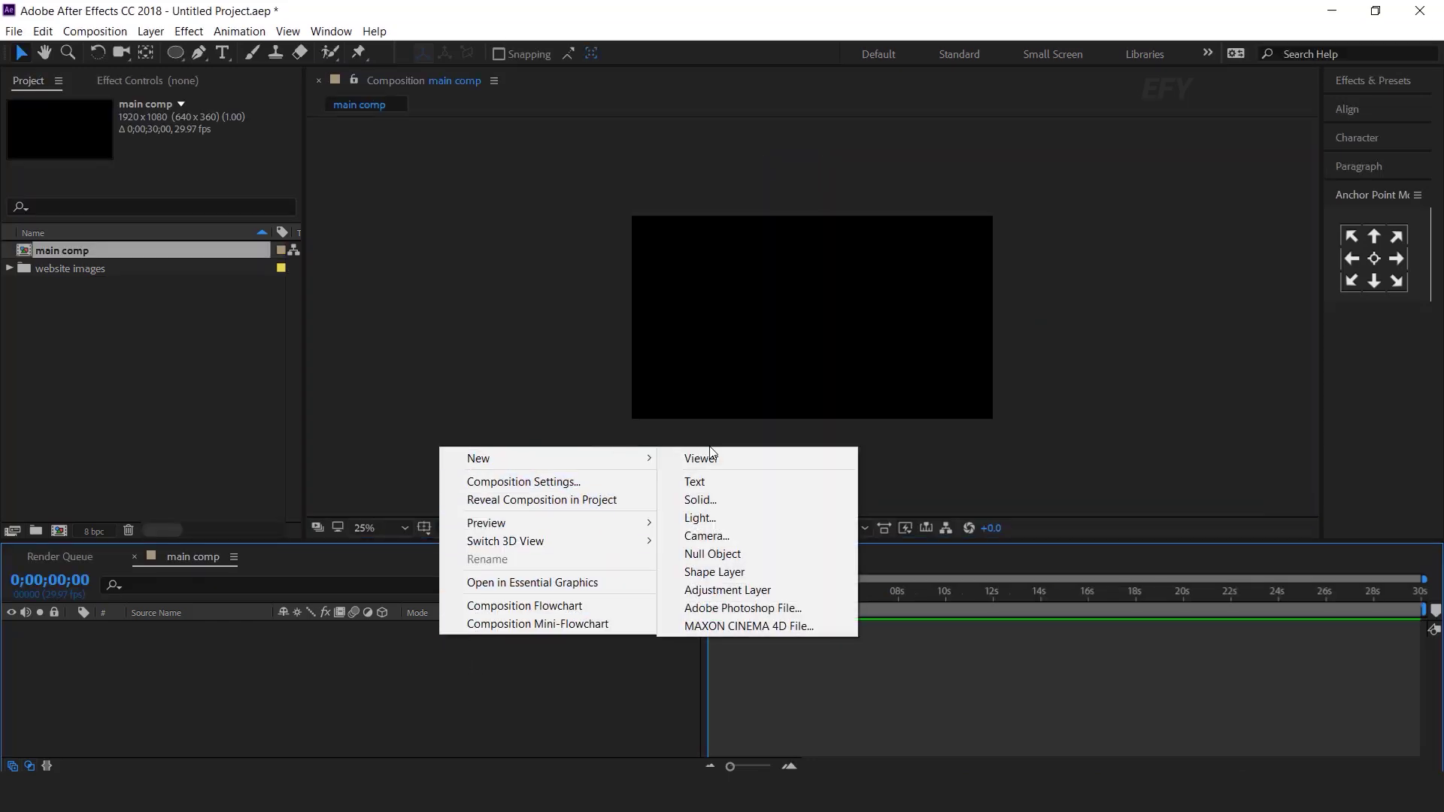
{"action": "left_click", "coordinate": [703, 499]}
{"action": "type", "text": "BG"}
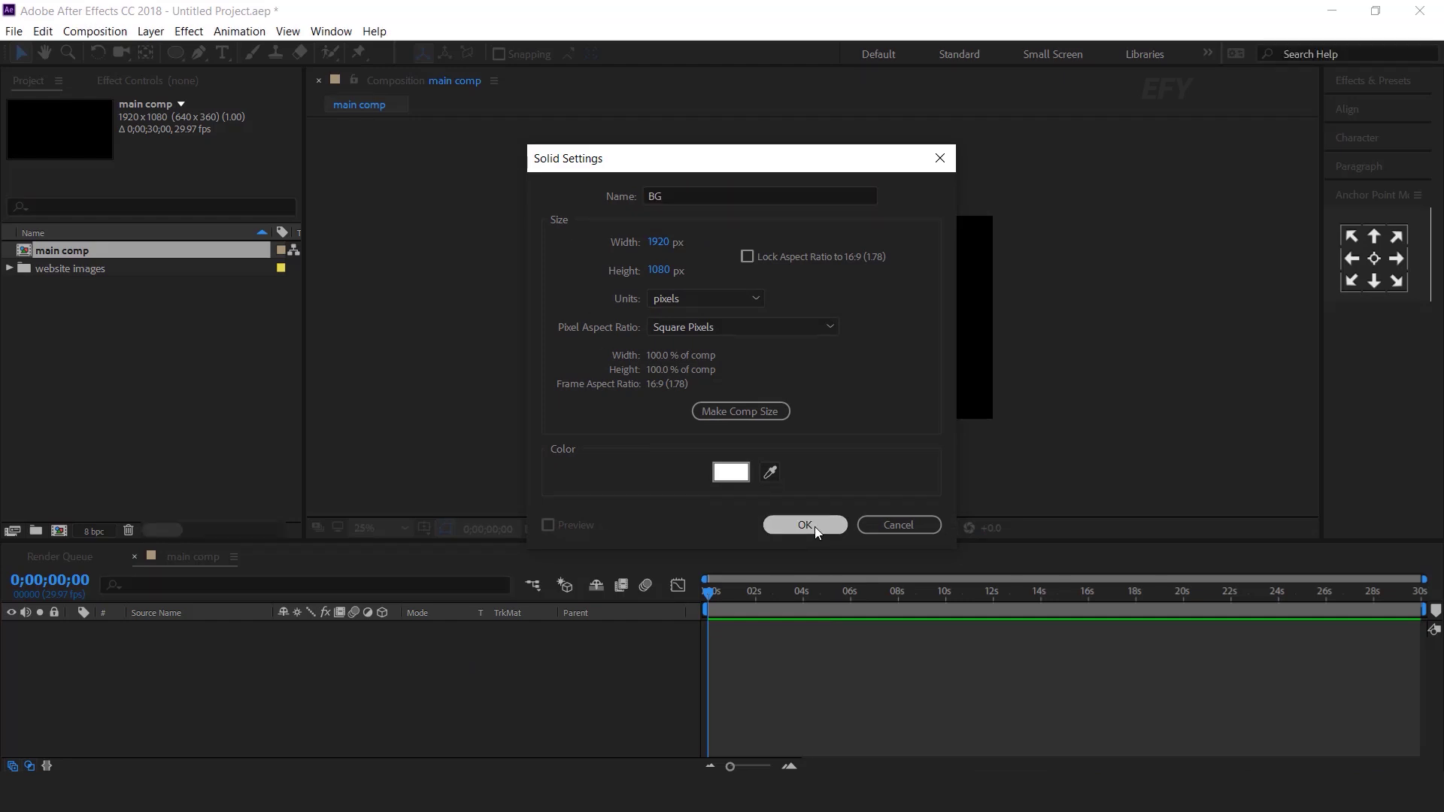
{"action": "left_click", "coordinate": [814, 527]}
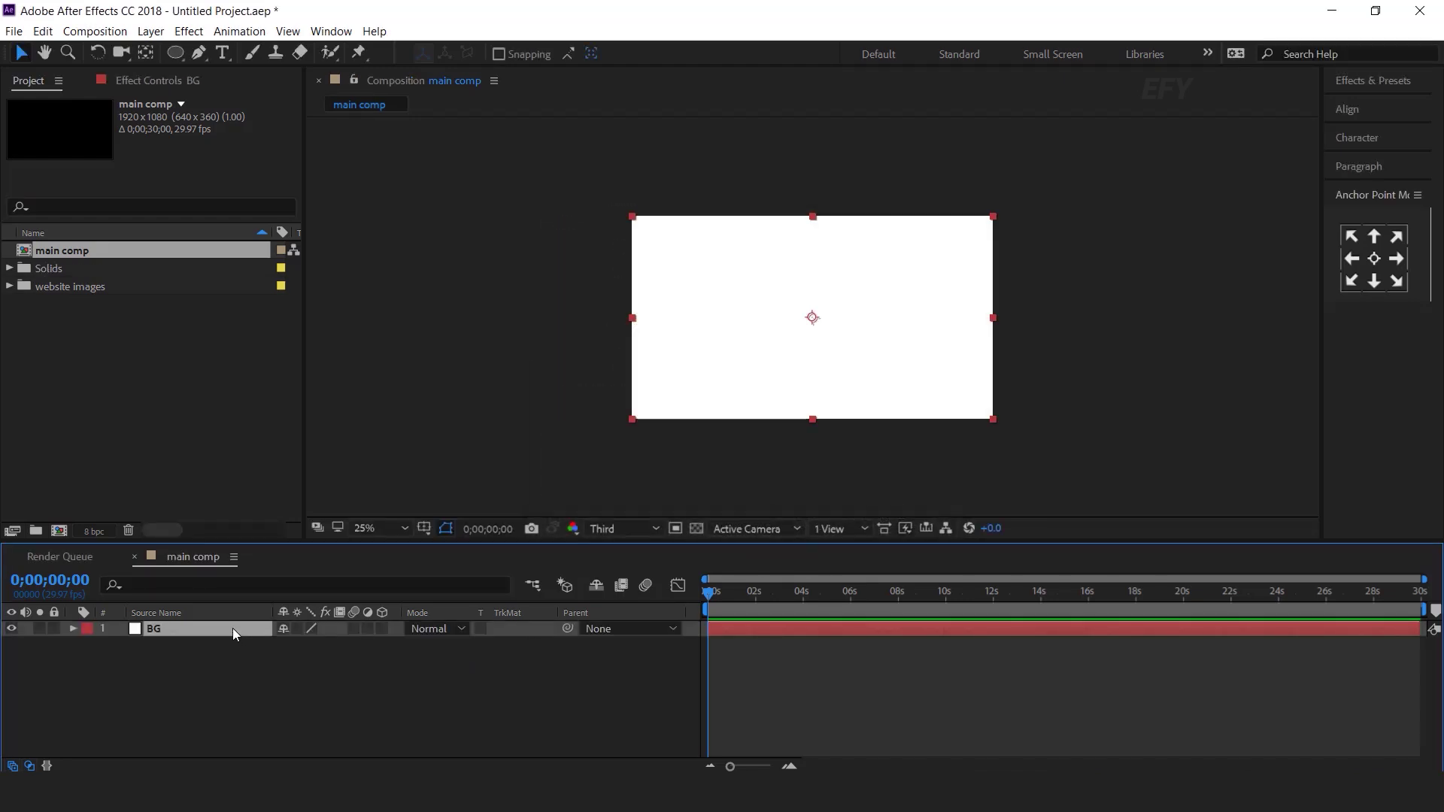
- Apply the Gradient Ramp effect to the BG layer
{"action": "key", "text": "ctrl+space"}
{"action": "type", "text": "ram"}
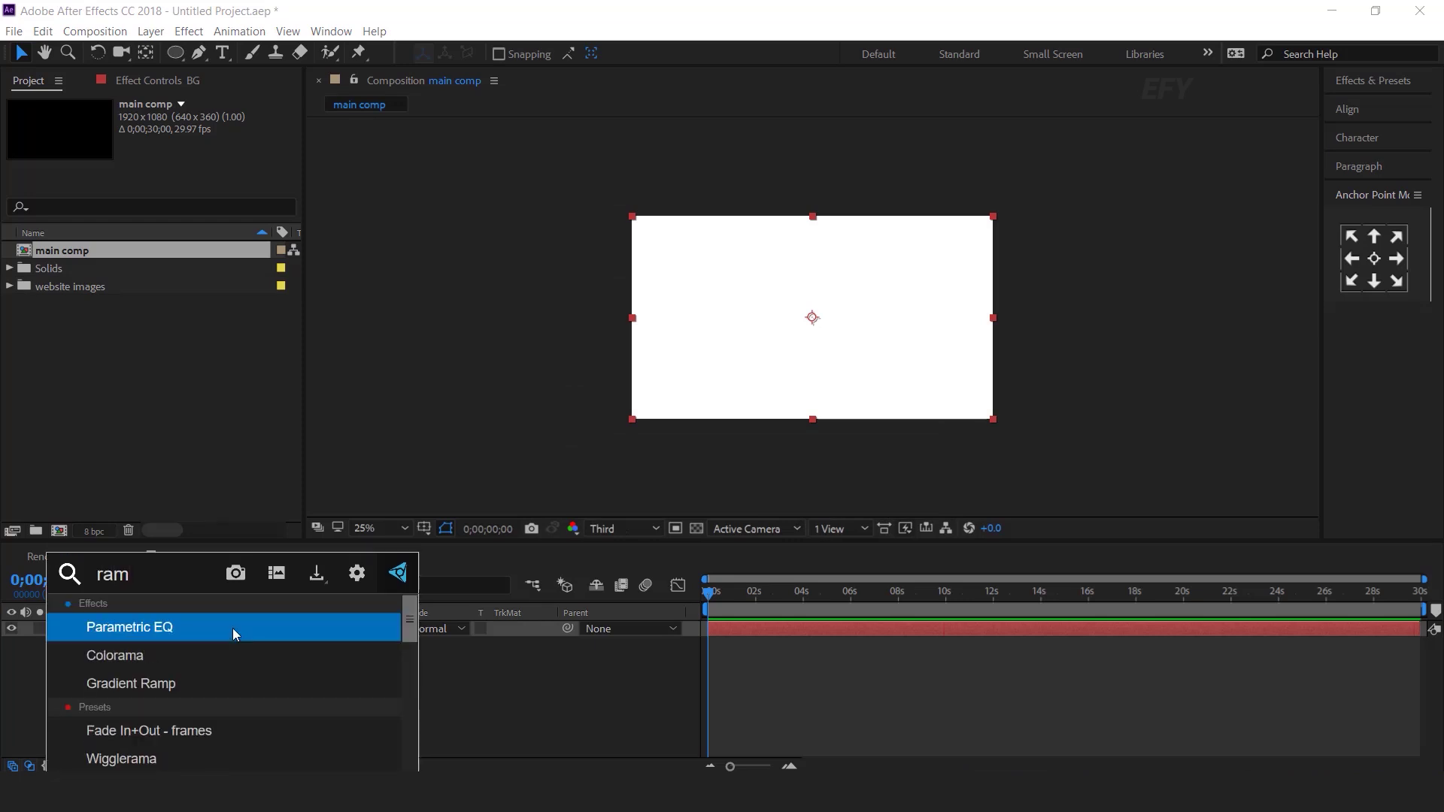
{"action": "type", "text": "p"}
{"action": "key", "text": "Return"}
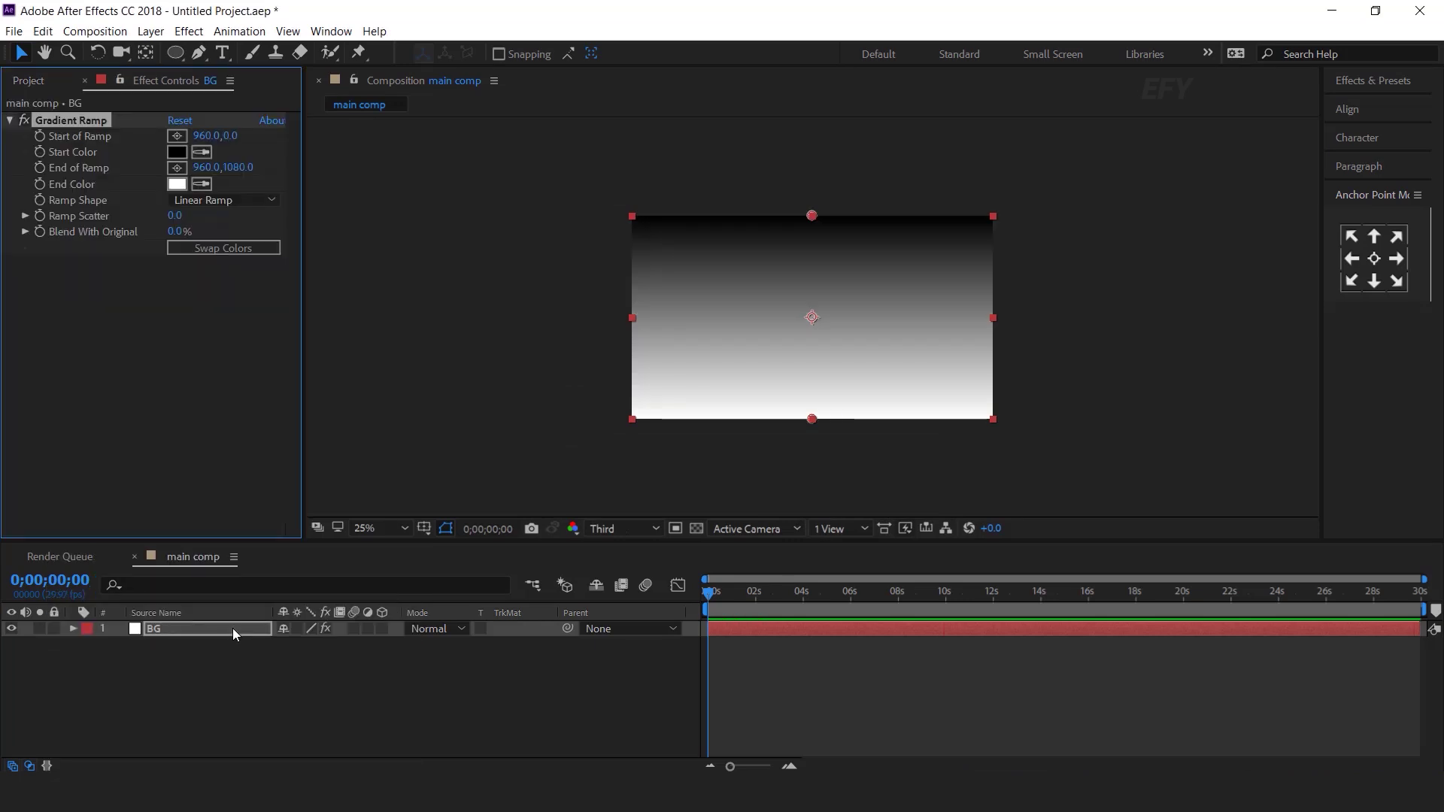
- Set the start color of the BG layer's Gradient Ramp to orange
{"action": "left_click", "coordinate": [178, 154]}
{"action": "left_click_drag", "start_coordinate": [237, 131], "coordinate": [327, 118]}
{"action": "left_click", "coordinate": [345, 349]}
{"action": "left_click", "coordinate": [211, 142]}
{"action": "left_click", "coordinate": [345, 362]}
{"action": "left_click", "coordinate": [244, 148]}
{"action": "left_click", "coordinate": [494, 142]}
- Set the Gradient Ramp's end color to coral red FF6868 and its start color to purple
{"action": "left_click", "coordinate": [178, 185]}
{"action": "left_click_drag", "start_coordinate": [201, 207], "coordinate": [227, 138]}
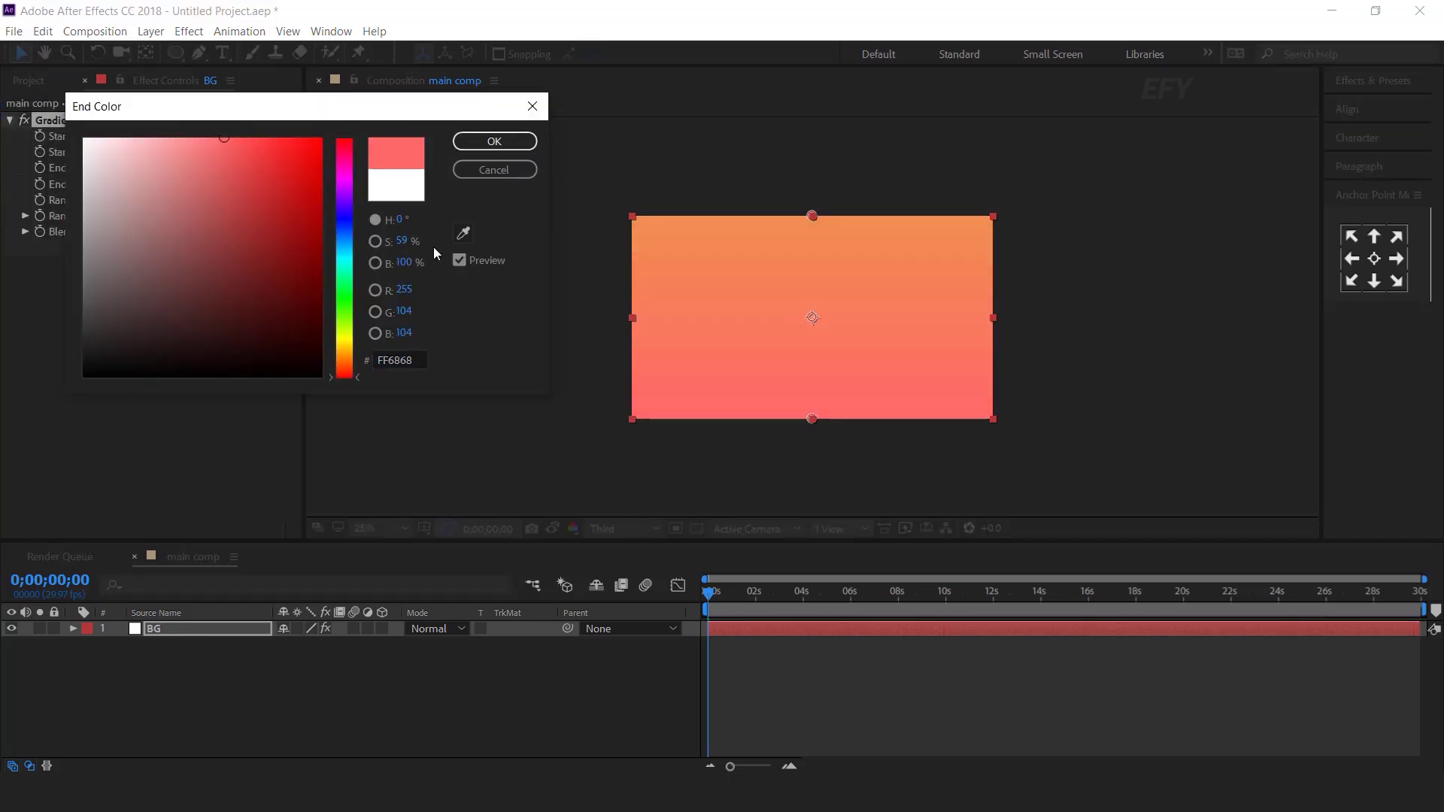
{"action": "left_click", "coordinate": [494, 142]}
{"action": "left_click", "coordinate": [178, 153]}
{"action": "left_click", "coordinate": [347, 187]}
{"action": "left_click", "coordinate": [494, 142]}
- Angle the gradient diagonally by moving the ramp start to about 168, -76 and the ramp end to about 2216, 1260
{"action": "left_click_drag", "start_coordinate": [813, 419], "coordinate": [1033, 439]}
{"action": "left_click_drag", "start_coordinate": [812, 216], "coordinate": [593, 169]}
{"action": "left_click_drag", "start_coordinate": [1034, 439], "coordinate": [1047, 451]}
{"action": "left_click", "coordinate": [391, 632]}
- Create a 1920 x 1080 px composition named "image placeholder 1"
{"action": "left_click", "coordinate": [28, 80]}
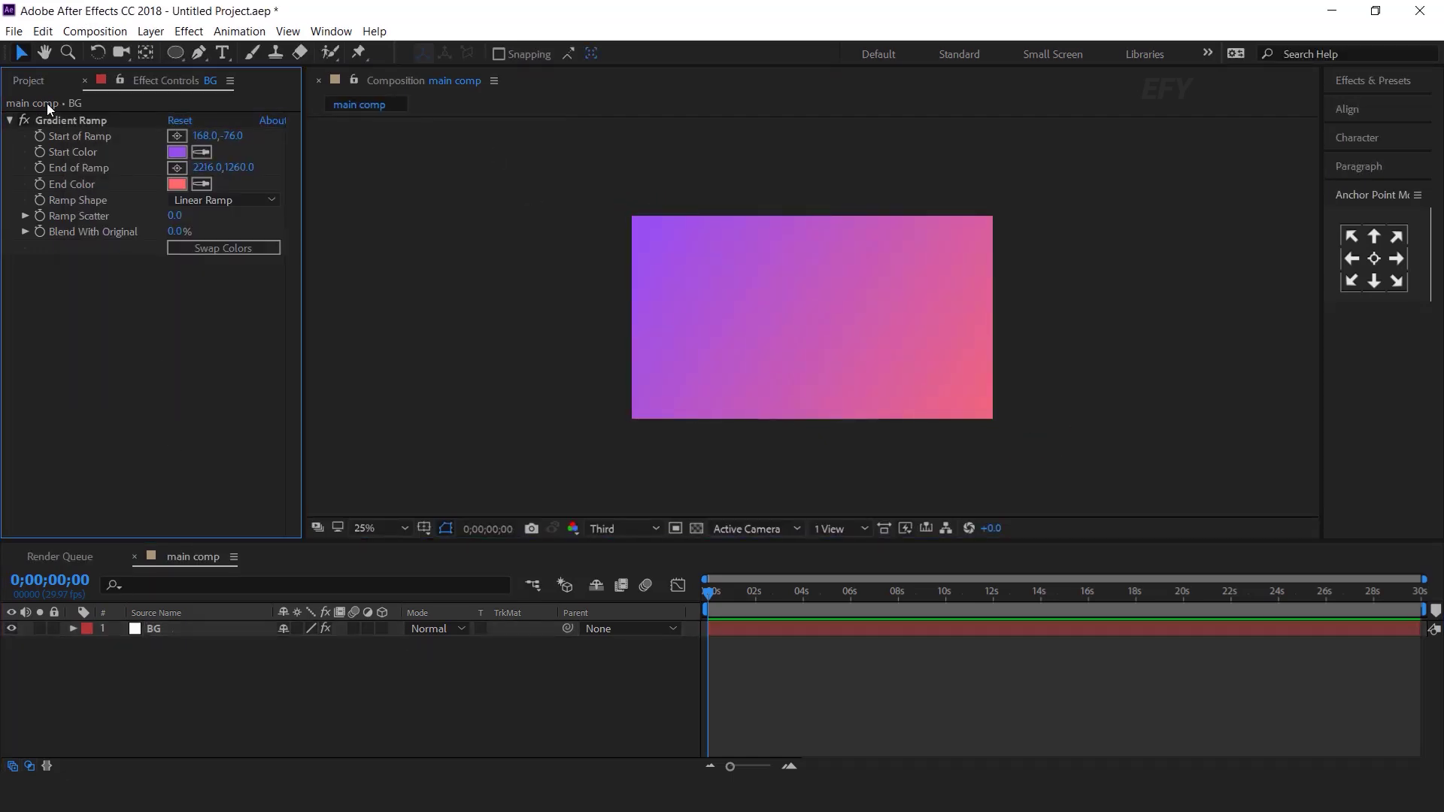
{"action": "left_click", "coordinate": [84, 379]}
{"action": "left_click", "coordinate": [59, 530]}
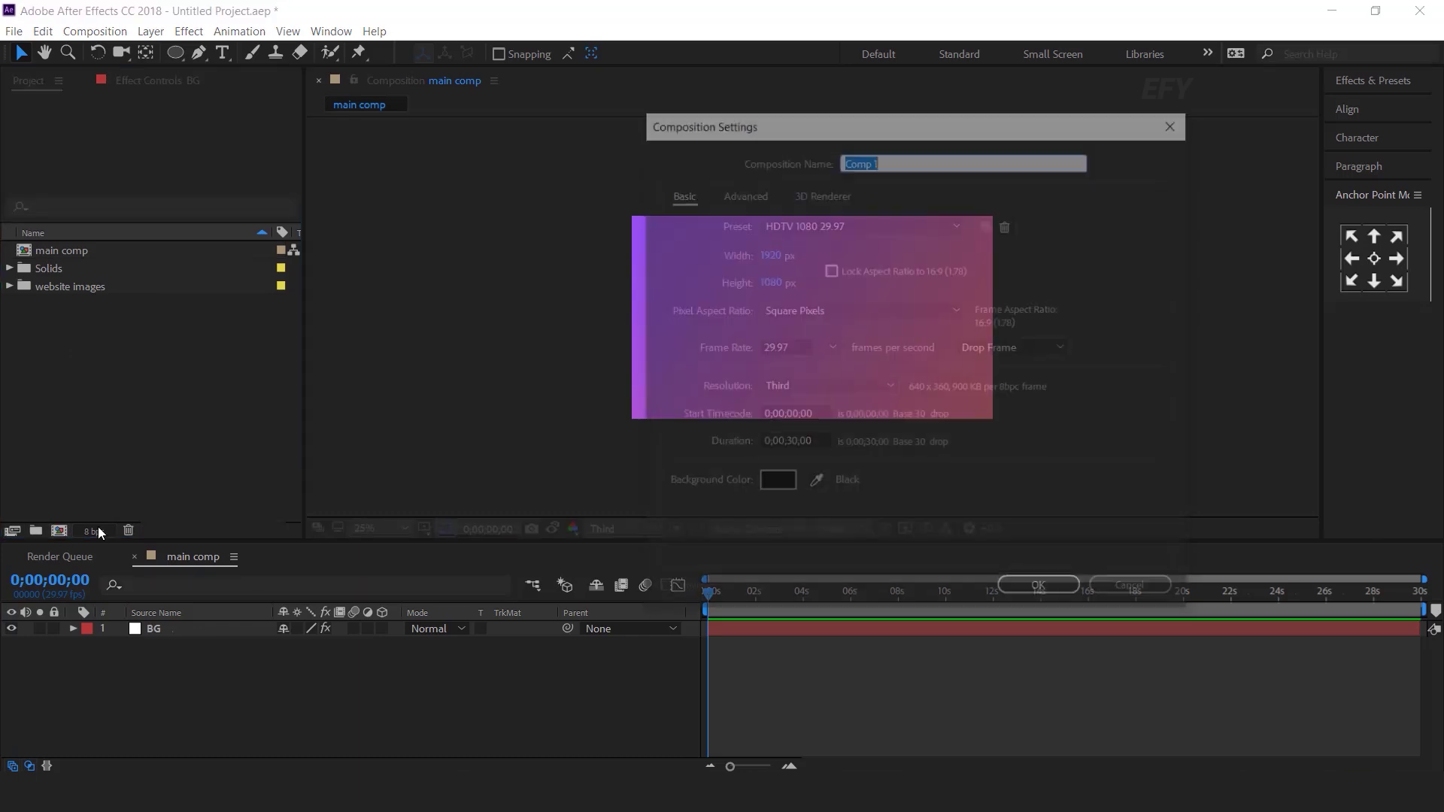
{"action": "type", "text": "image placeholder 1"}
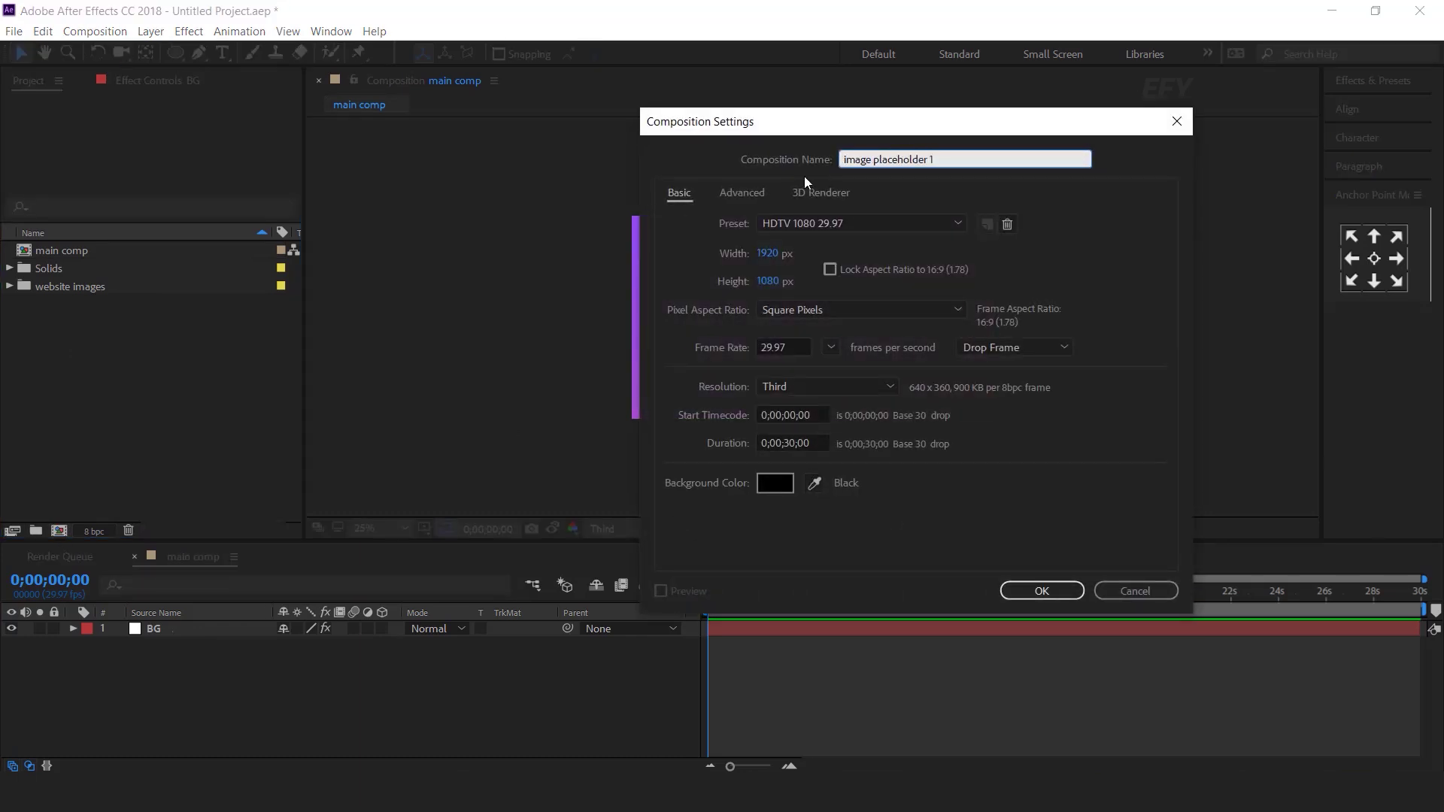
{"action": "key", "text": "Return"}
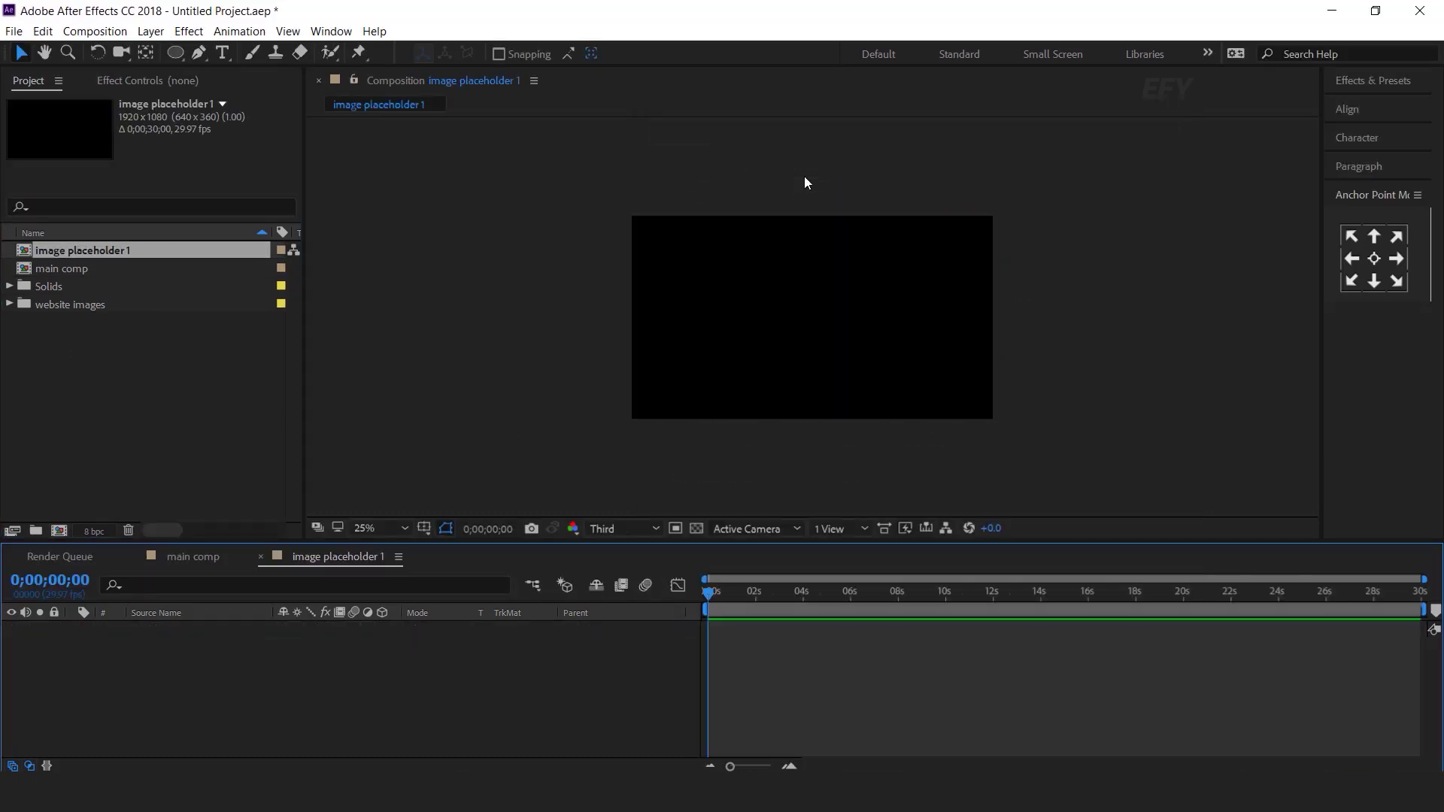
- Add 01_01_MAIN_CREATIVE.jpg from the website images folder to the image placeholder 1 composition
{"action": "left_click", "coordinate": [172, 354]}
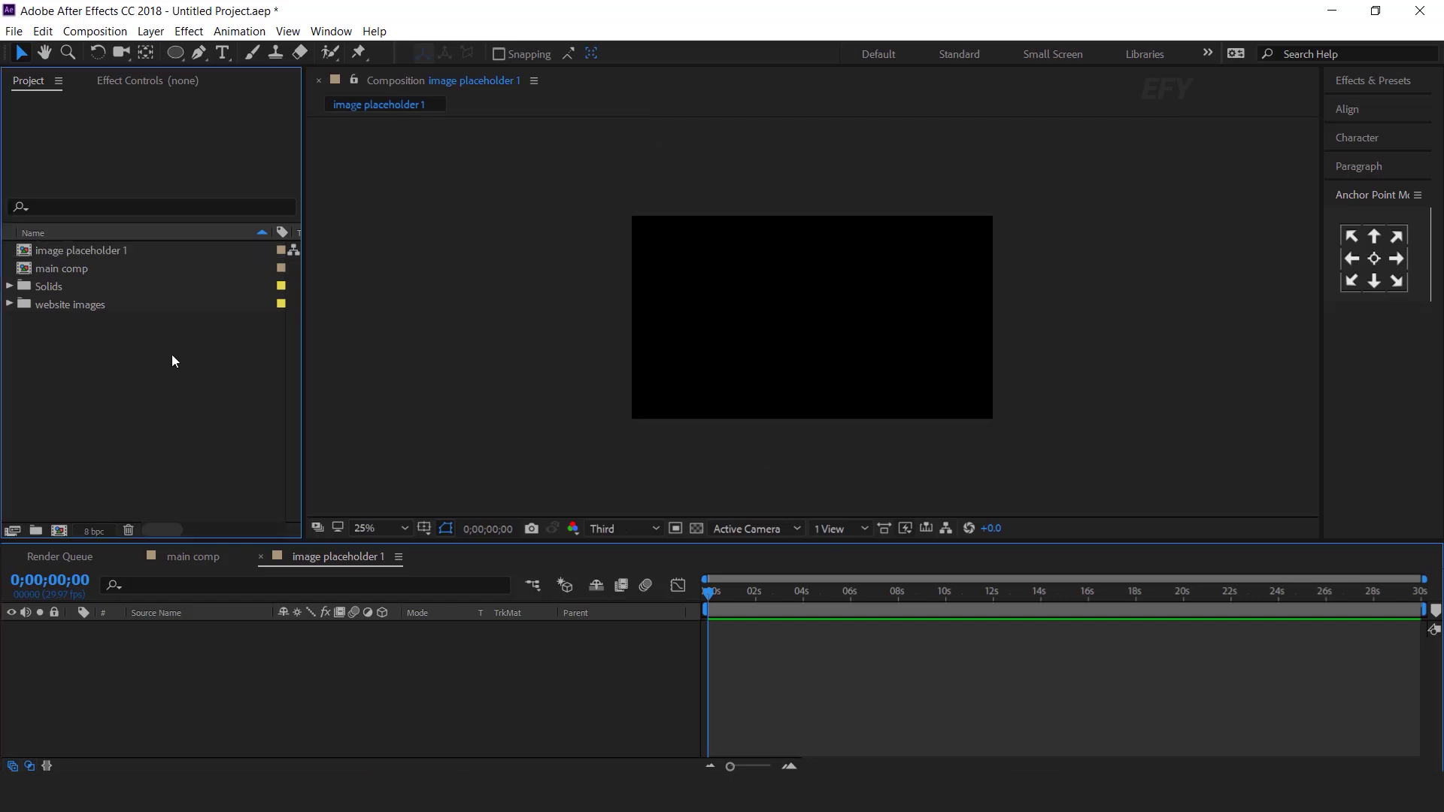
{"action": "left_click", "coordinate": [9, 304]}
{"action": "left_click", "coordinate": [68, 322]}
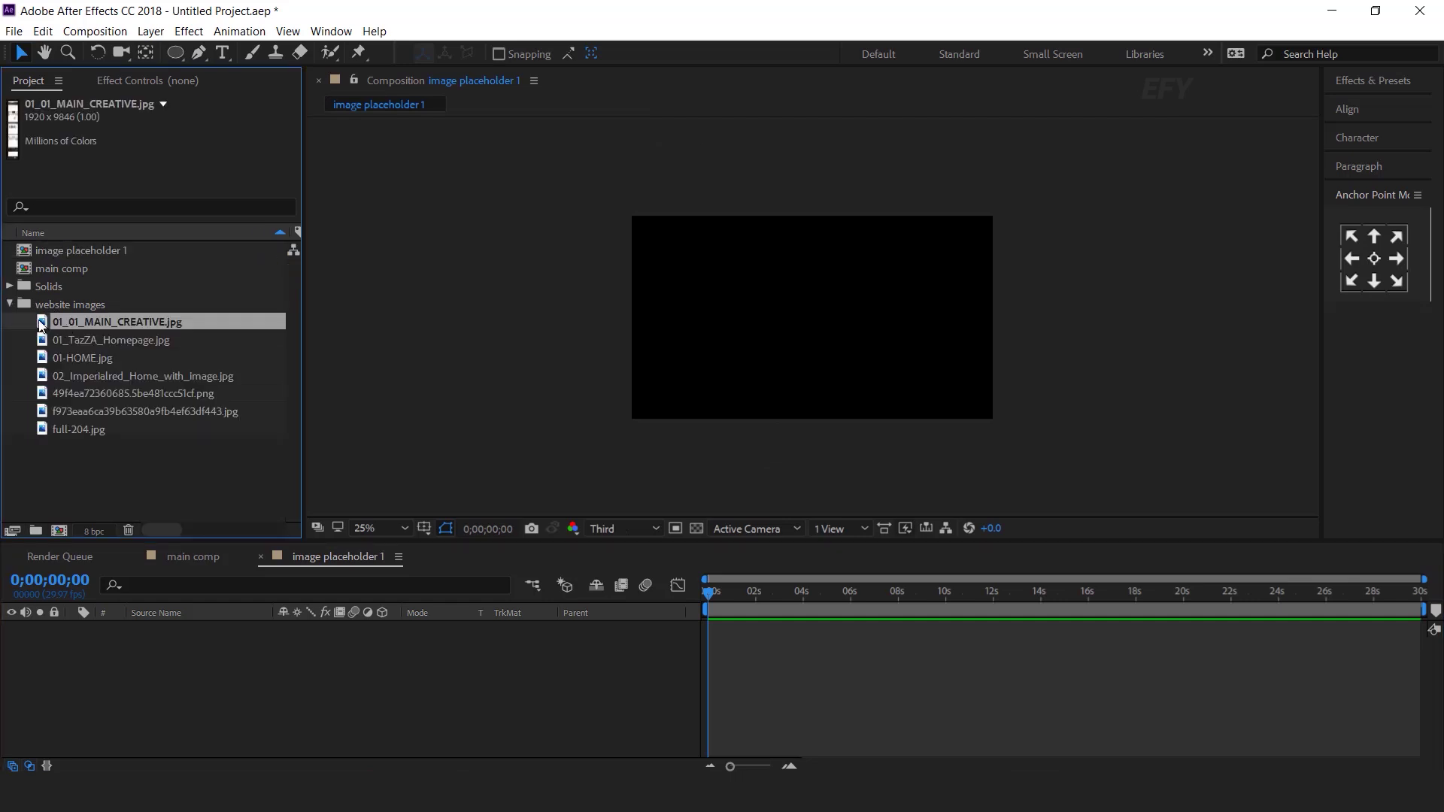
{"action": "left_click_drag", "start_coordinate": [310, 649], "coordinate": [312, 651]}
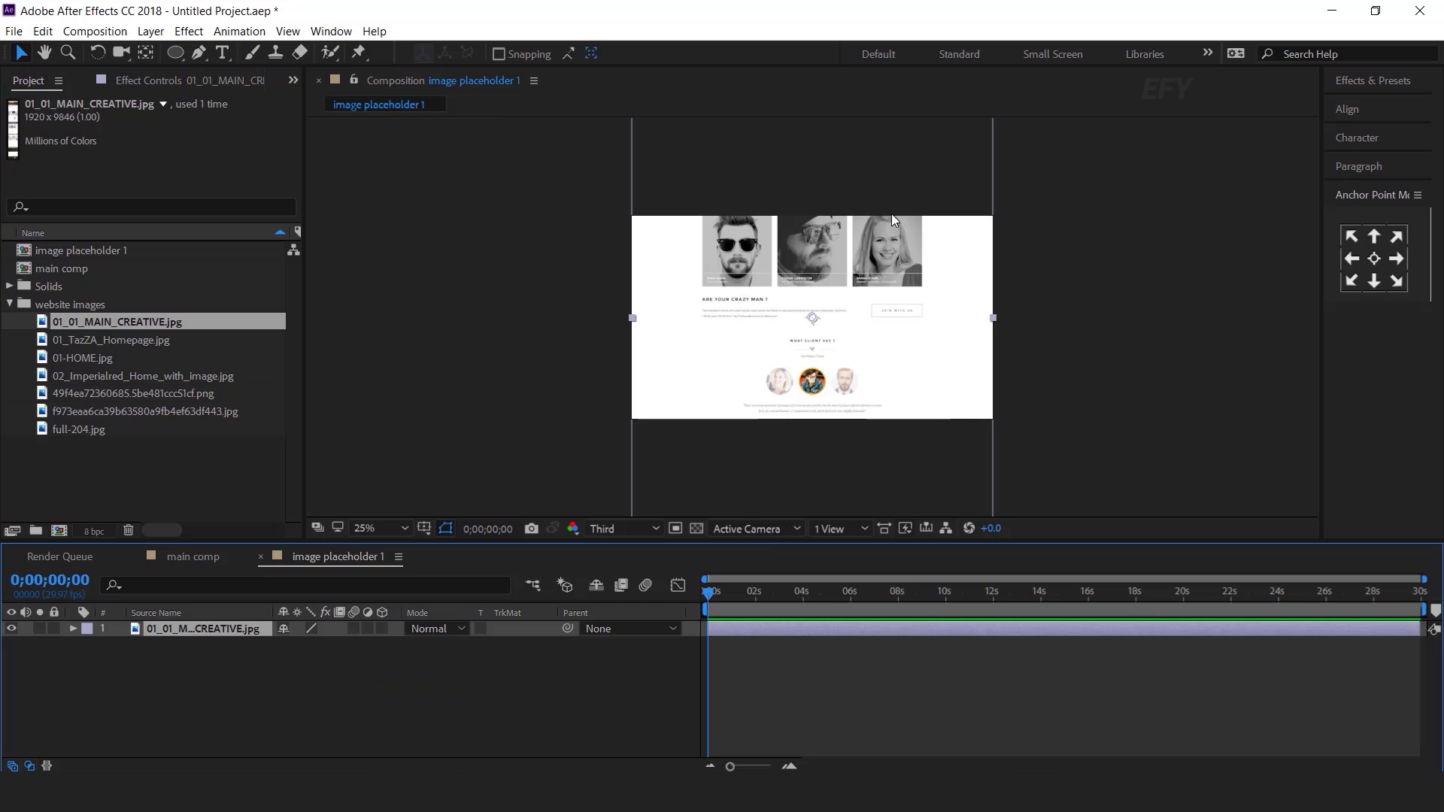
- Align the website image layer to the top edge of the composition
{"action": "left_click", "coordinate": [1318, 204]}
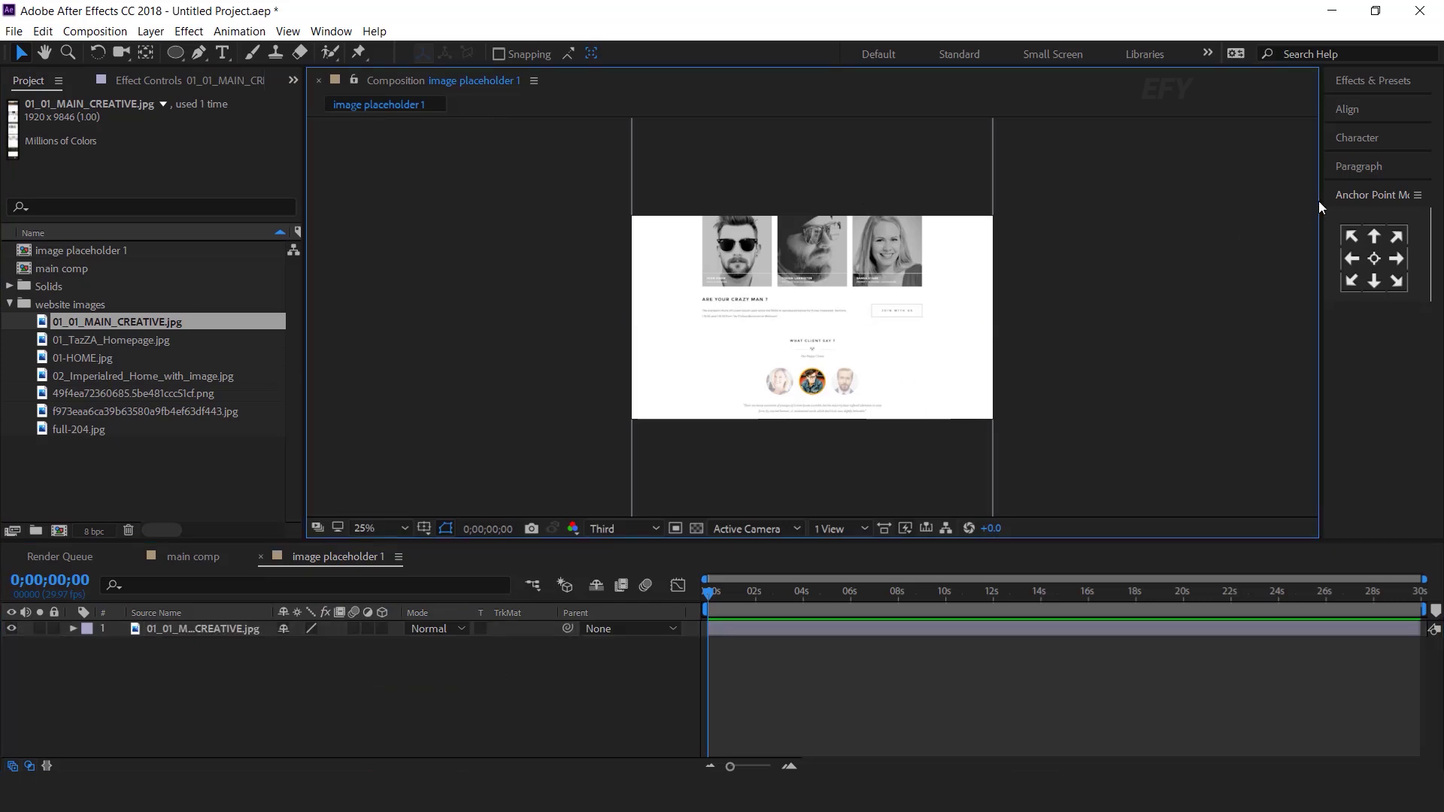
{"action": "left_click_drag", "start_coordinate": [1323, 201], "coordinate": [1256, 206]}
{"action": "left_click", "coordinate": [1325, 117]}
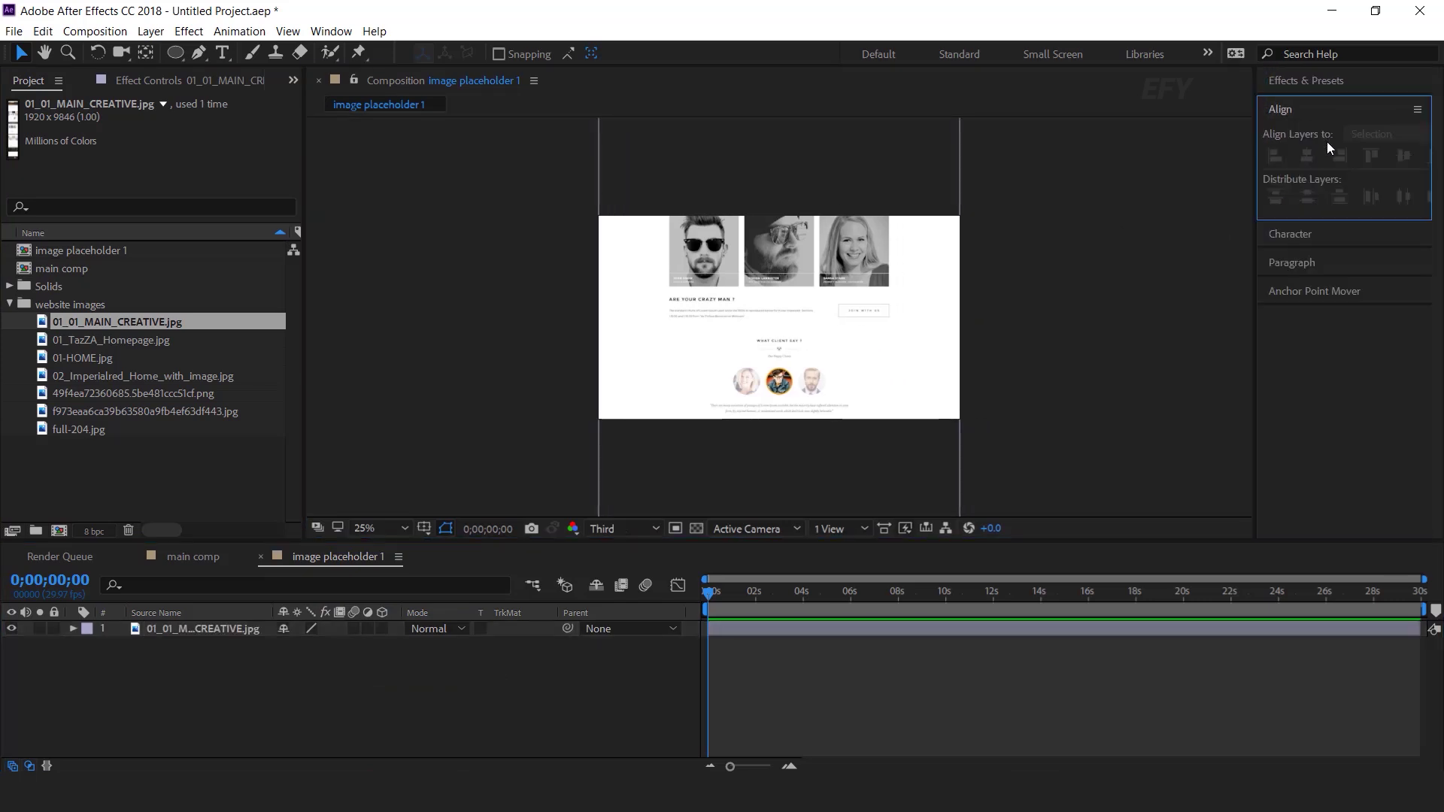
{"action": "left_click_drag", "start_coordinate": [902, 263], "coordinate": [902, 267]}
{"action": "left_click", "coordinate": [1371, 157]}
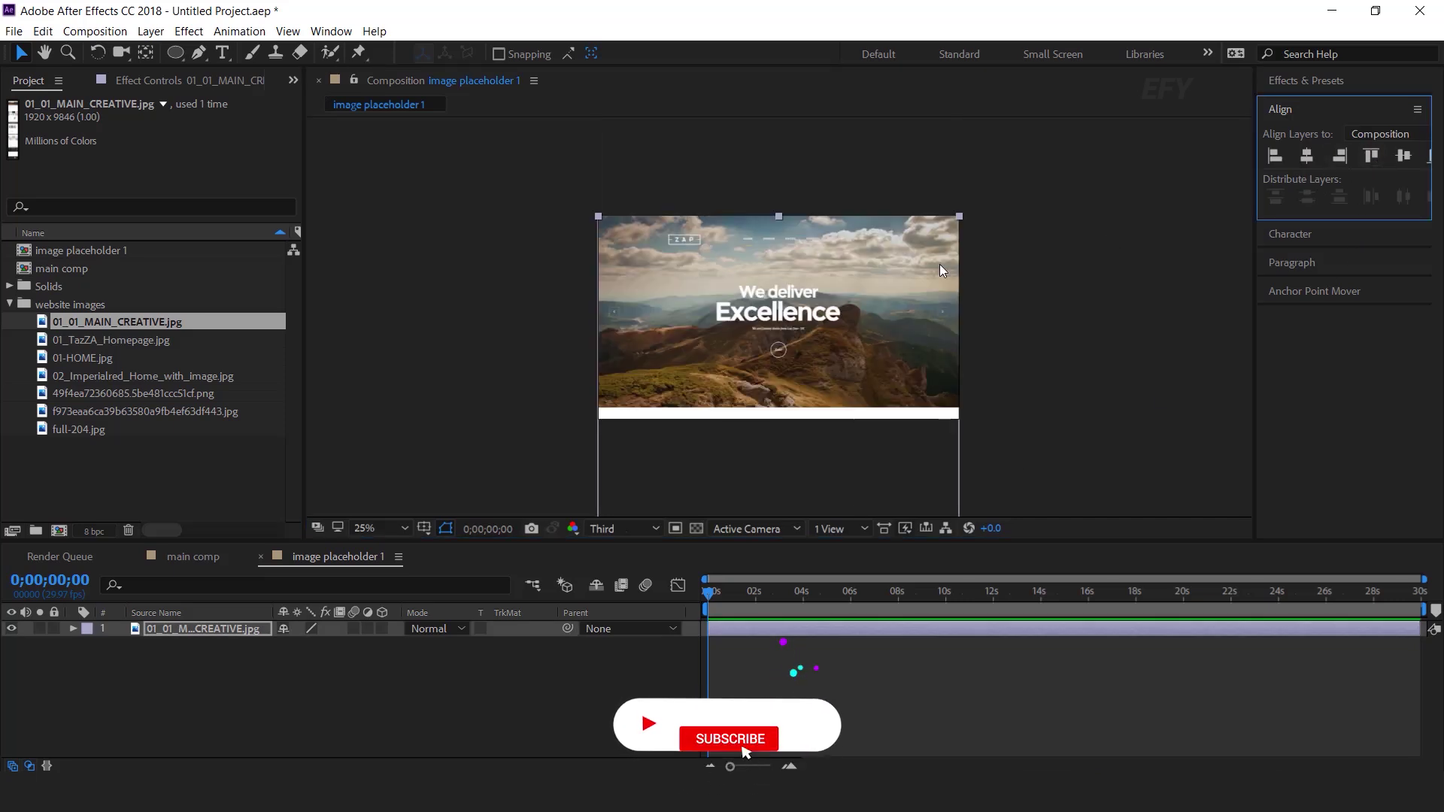
{"action": "left_click", "coordinate": [524, 710]}
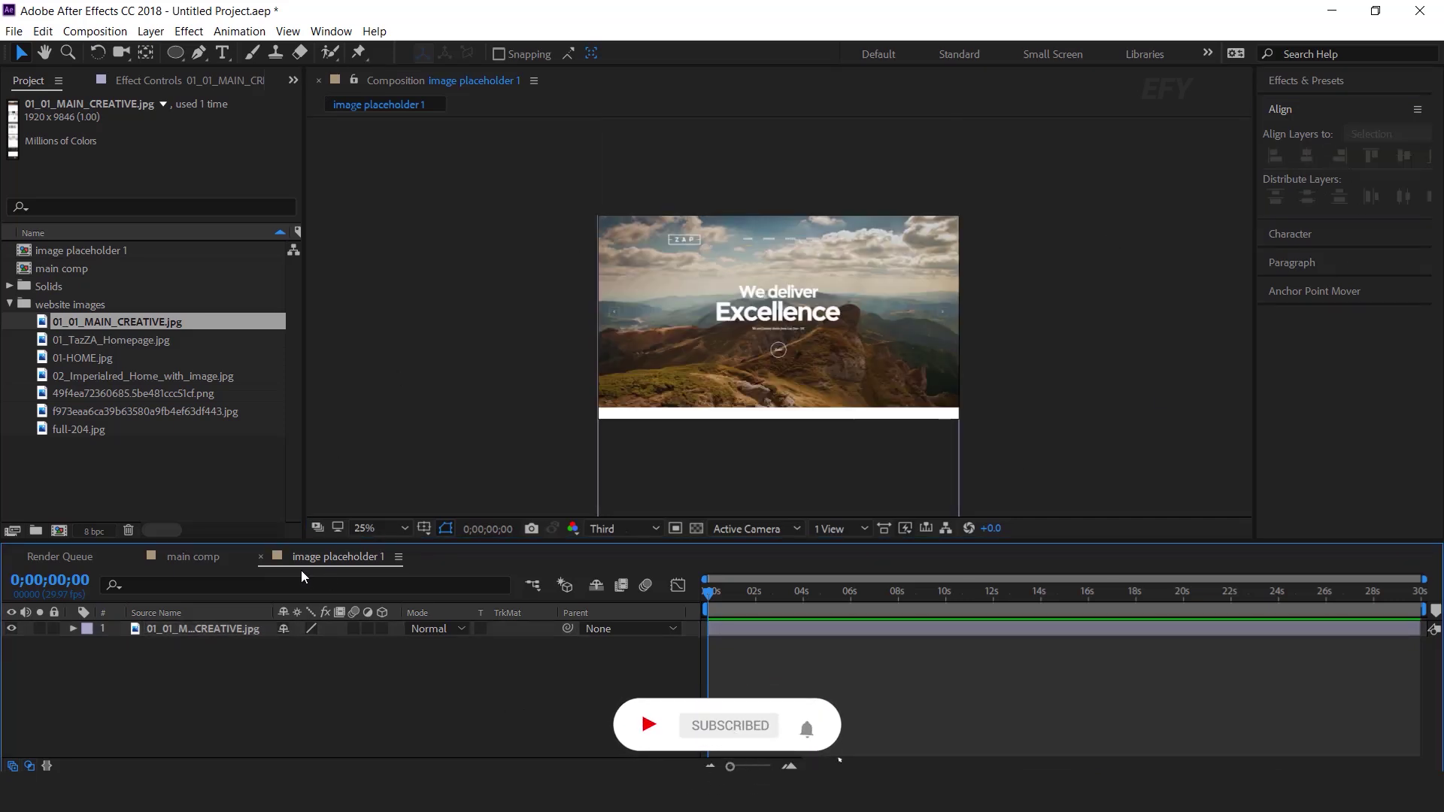
- Close the image placeholder 1 timeline and place that composition above the BG layer in the main comp
{"action": "left_click", "coordinate": [261, 557]}
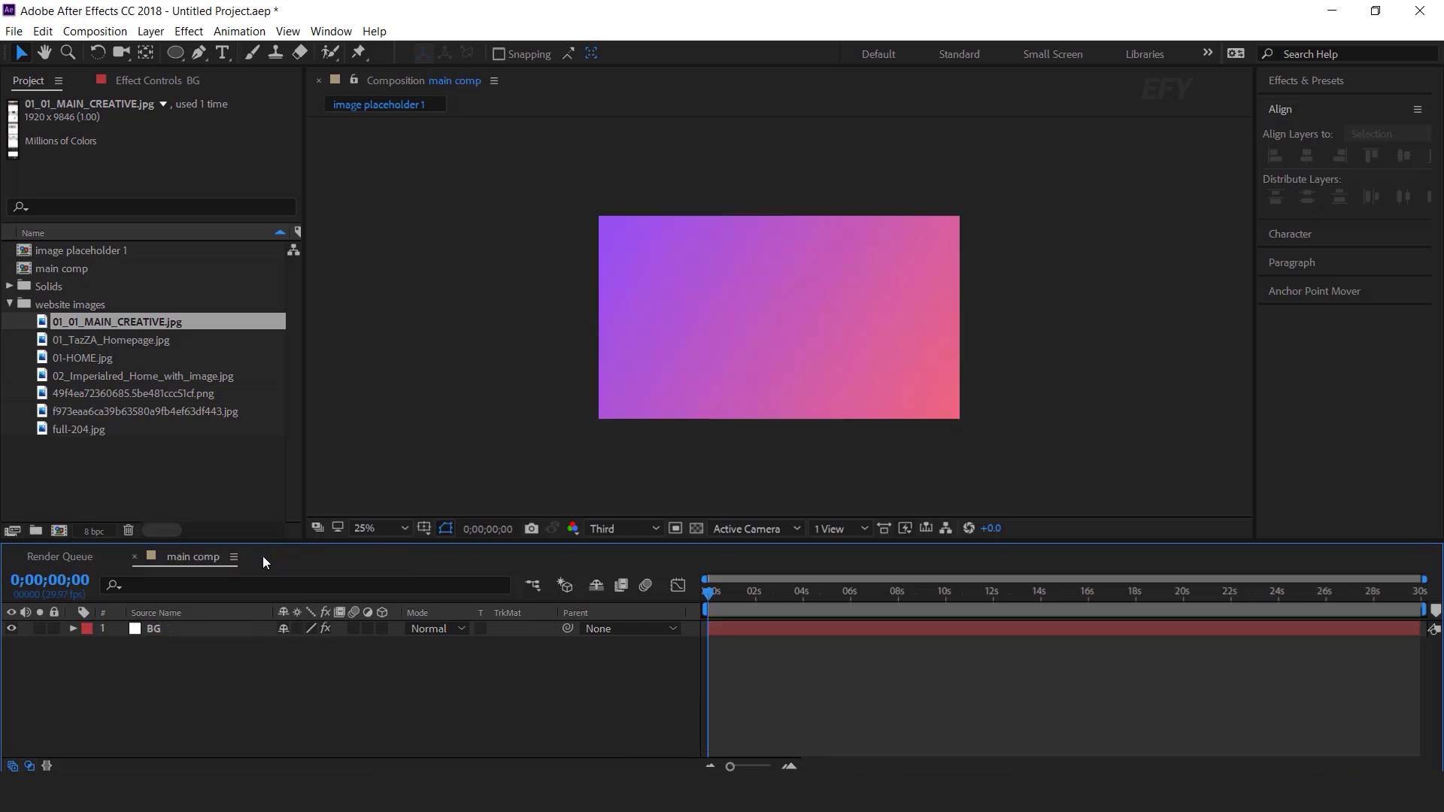
{"action": "left_click", "coordinate": [151, 466]}
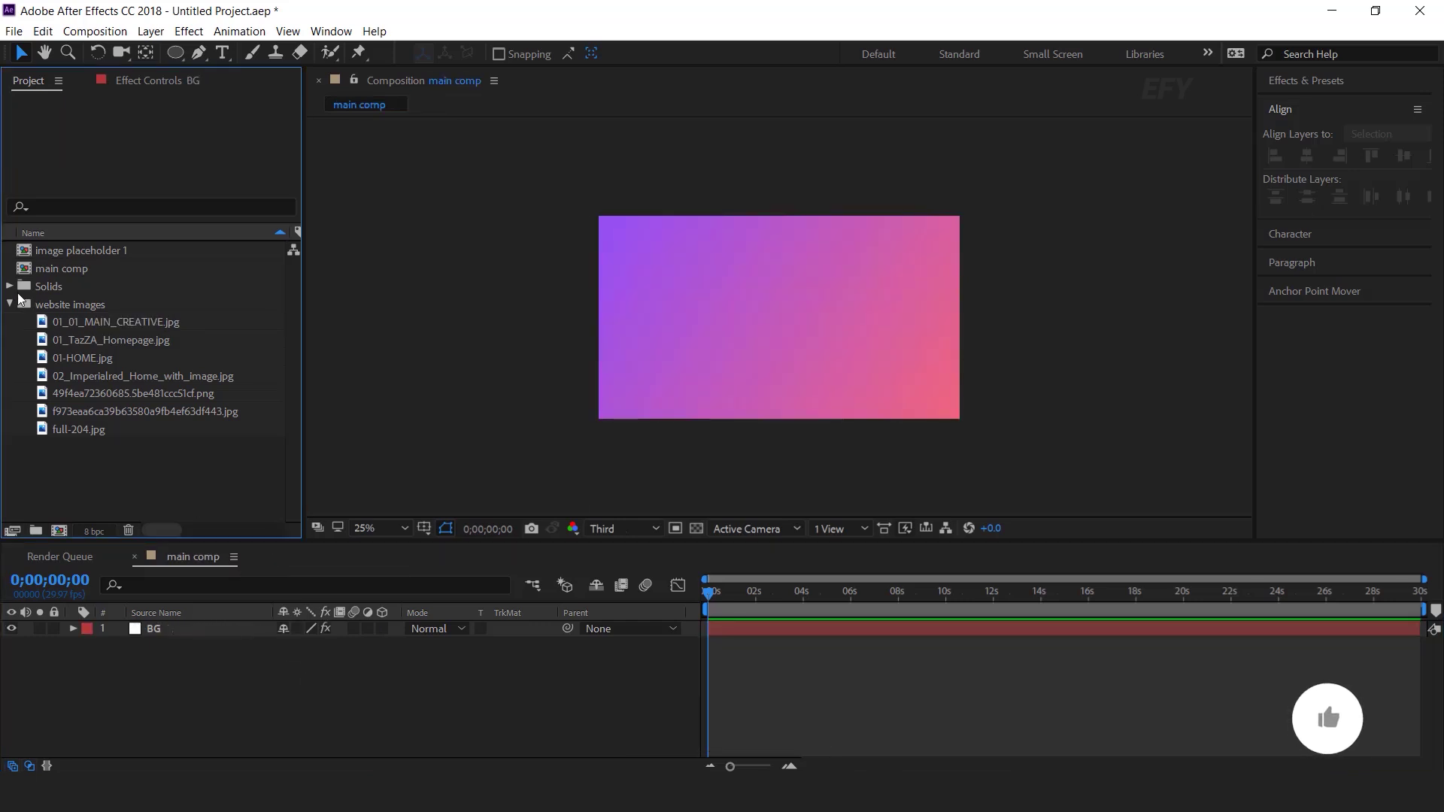
{"action": "left_click", "coordinate": [9, 304]}
{"action": "left_click", "coordinate": [83, 250]}
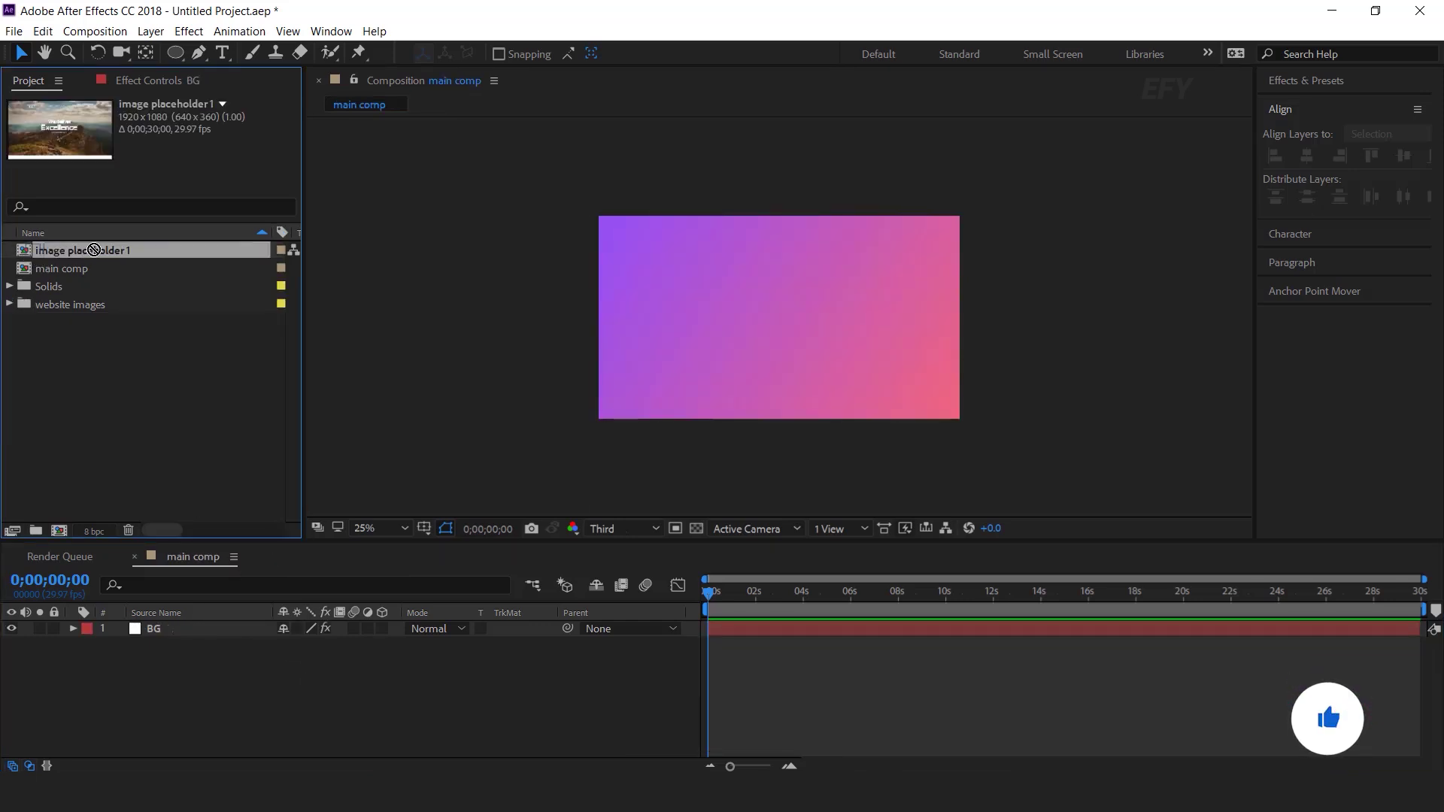
{"action": "mouse_move", "coordinate": [286, 635]}
{"action": "left_mouse_down"}
{"action": "mouse_move", "coordinate": [277, 680]}
{"action": "mouse_move", "coordinate": [265, 626]}
{"action": "left_mouse_up"}
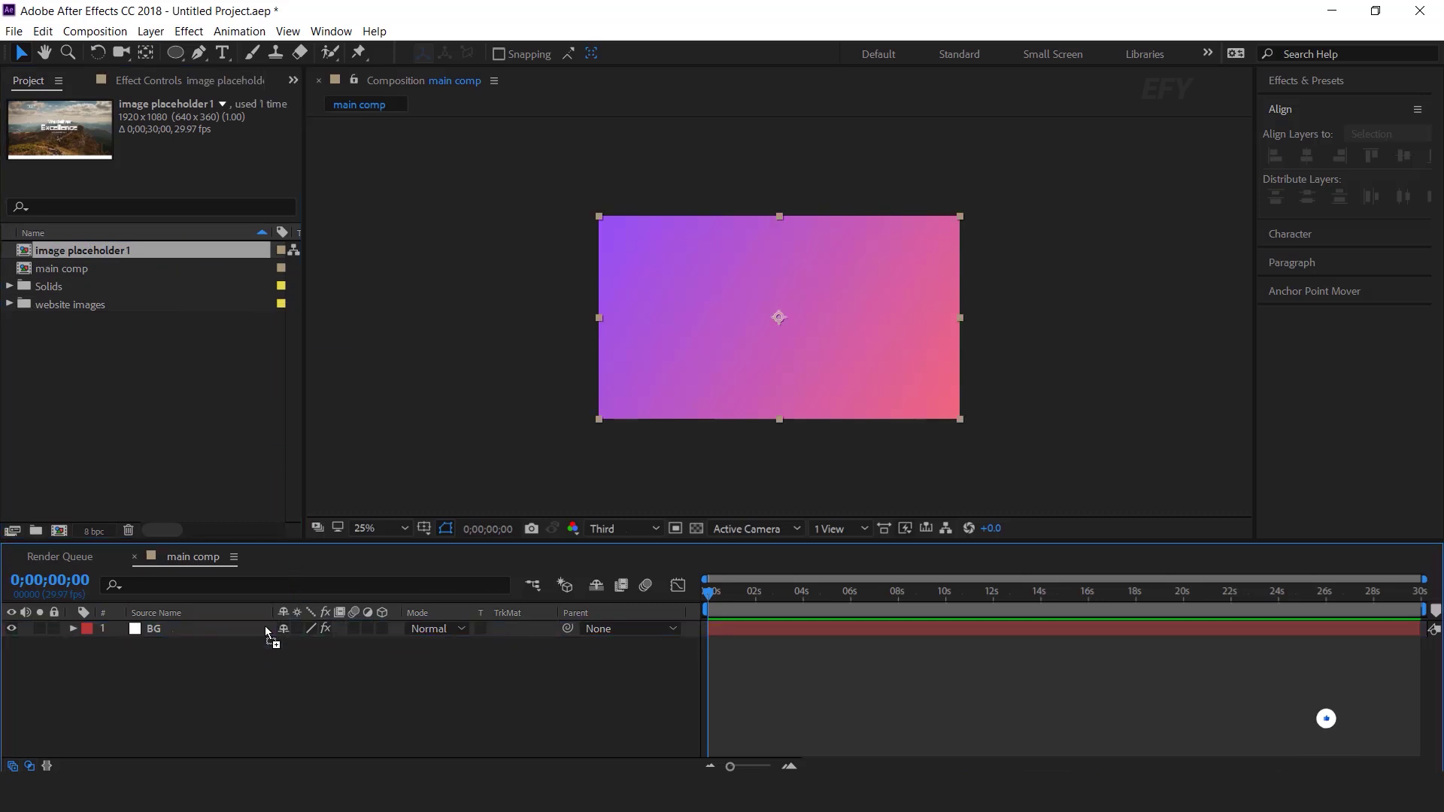
- Make the image placeholder 1 layer 3D and scale it to 50%
{"action": "left_click", "coordinate": [382, 629]}
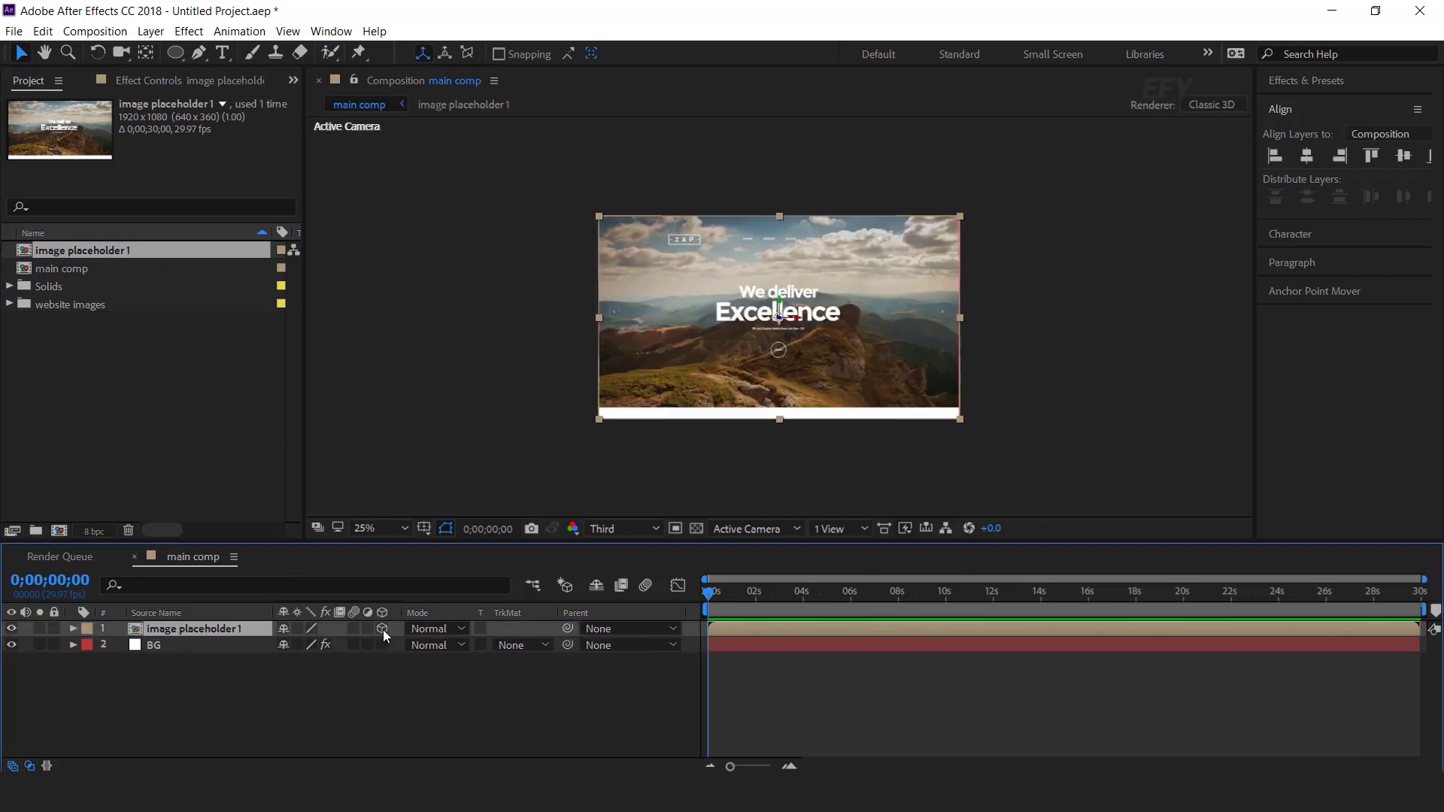
{"action": "key", "text": "s"}
{"action": "left_click", "coordinate": [368, 645]}
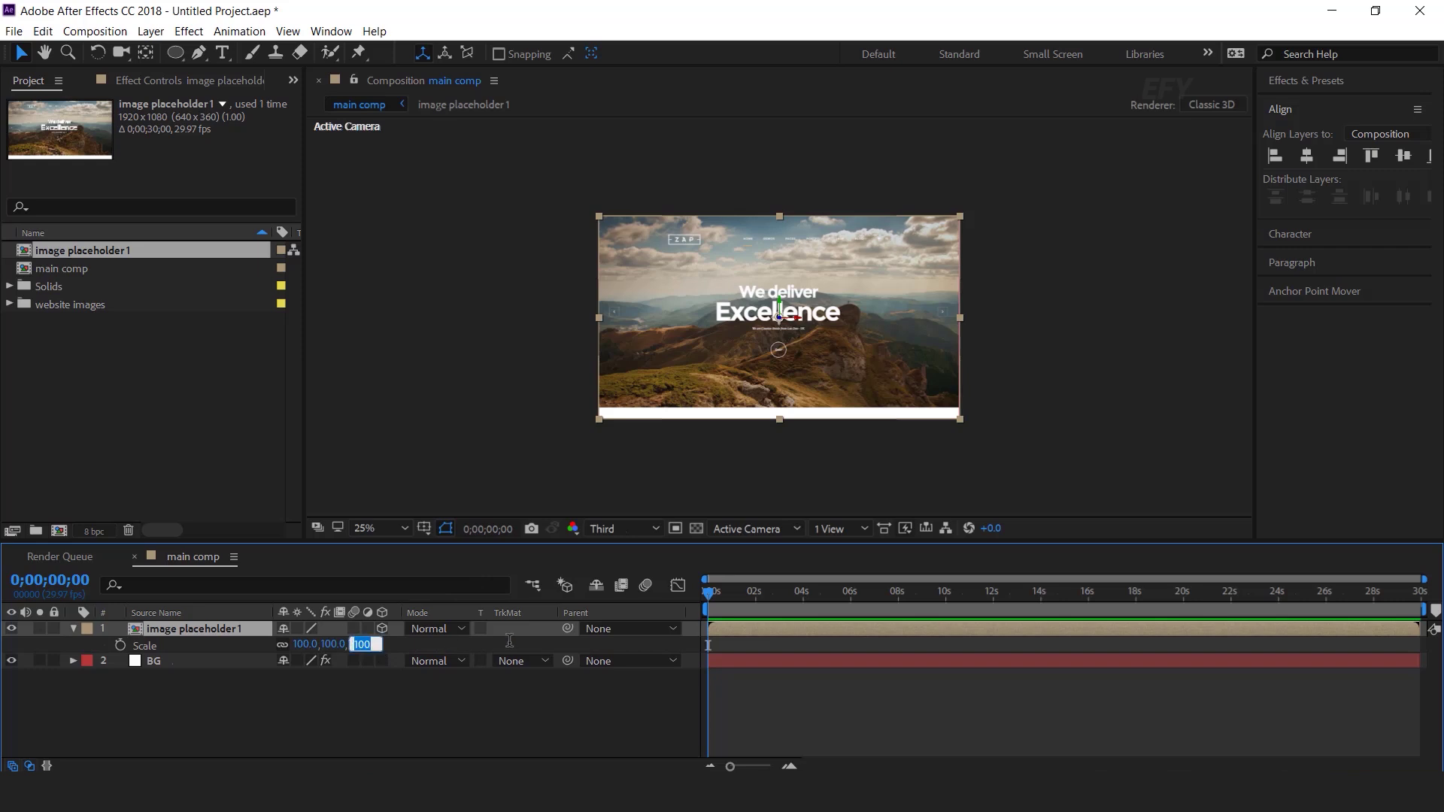
{"action": "type", "text": "50"}
{"action": "key", "text": "Return"}
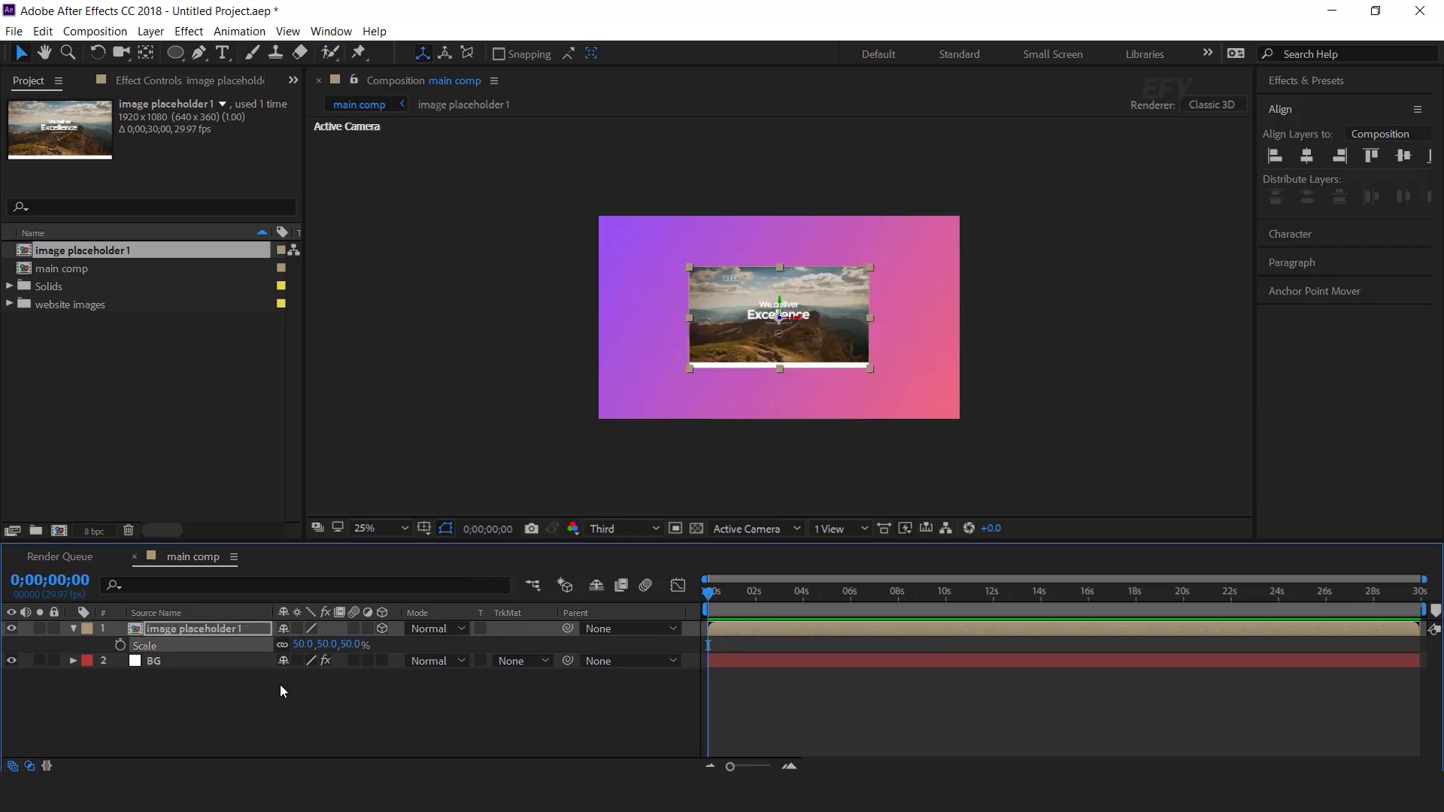
{"action": "left_click", "coordinate": [368, 712]}
{"action": "left_click", "coordinate": [74, 628]}
- Duplicate the image placeholder 1 layer and set the lower copy's Z position to 1
{"action": "left_click", "coordinate": [169, 629]}
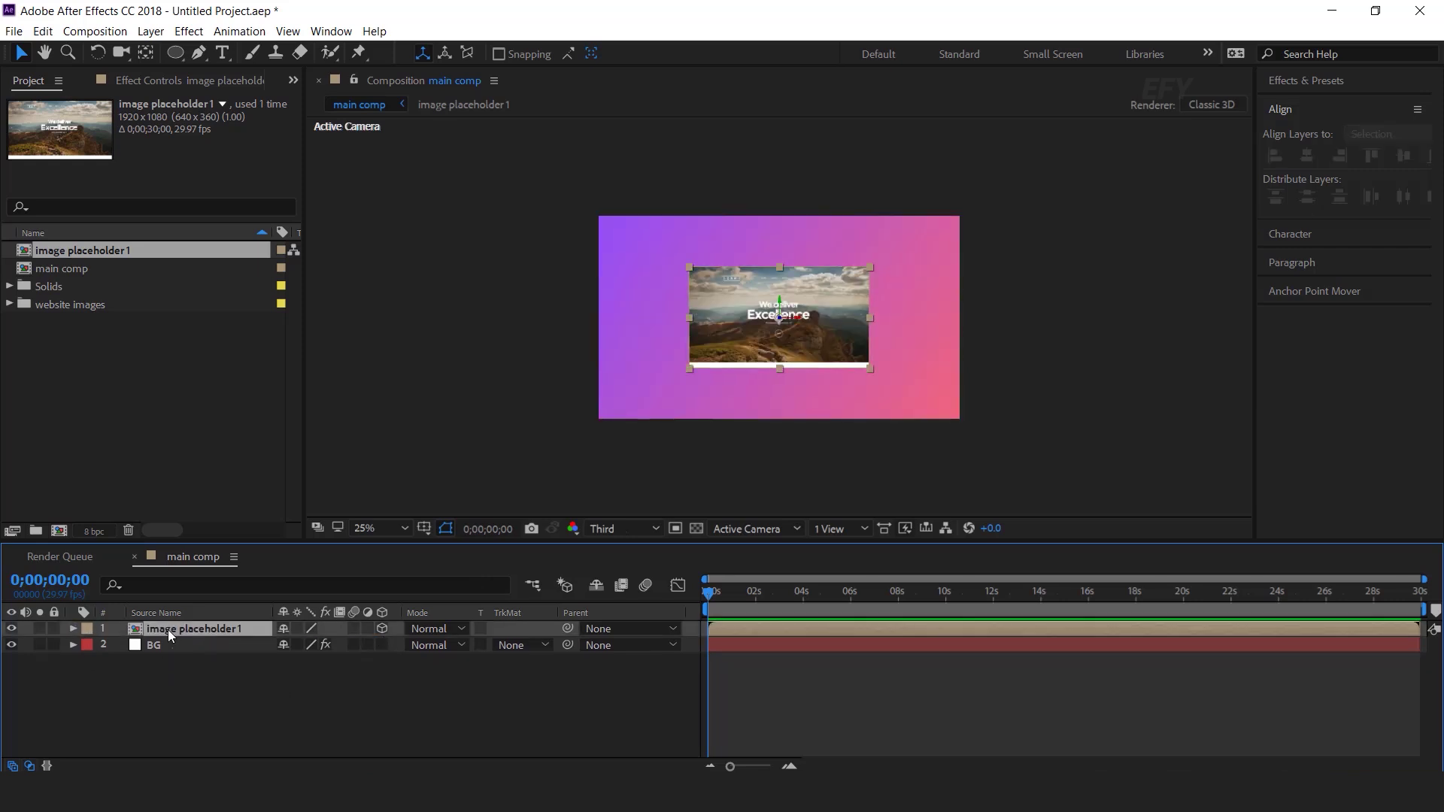
{"action": "key", "text": "ctrl+d"}
{"action": "left_click", "coordinate": [223, 651]}
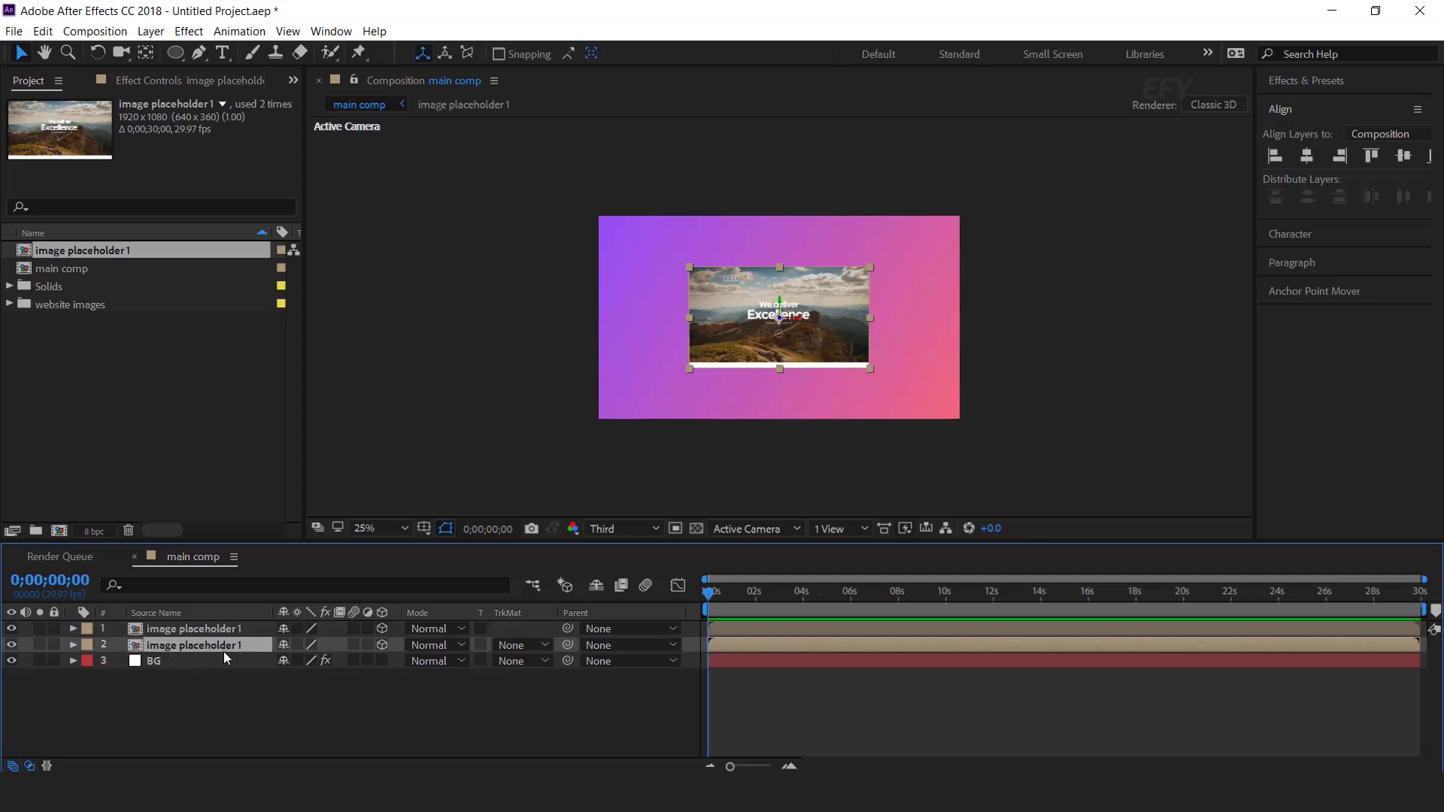
{"action": "key", "text": "p"}
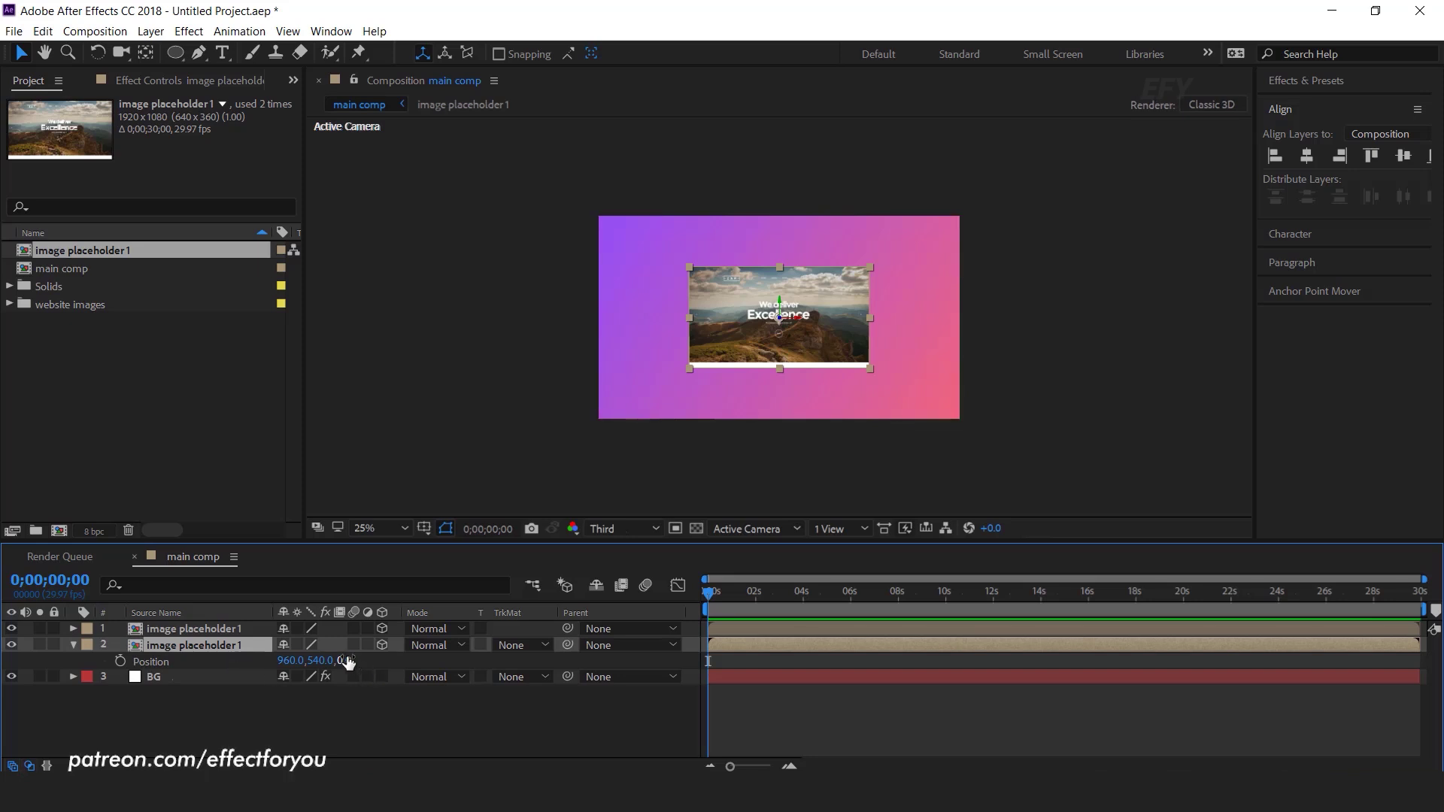
{"action": "type", "text": "1"}
{"action": "key", "text": "Return"}
- Duplicate the lowest placeholder layer twice, setting the bottom layer's Z position to 2 after the first copy and 3 after the second
{"action": "key", "text": "ctrl+d"}
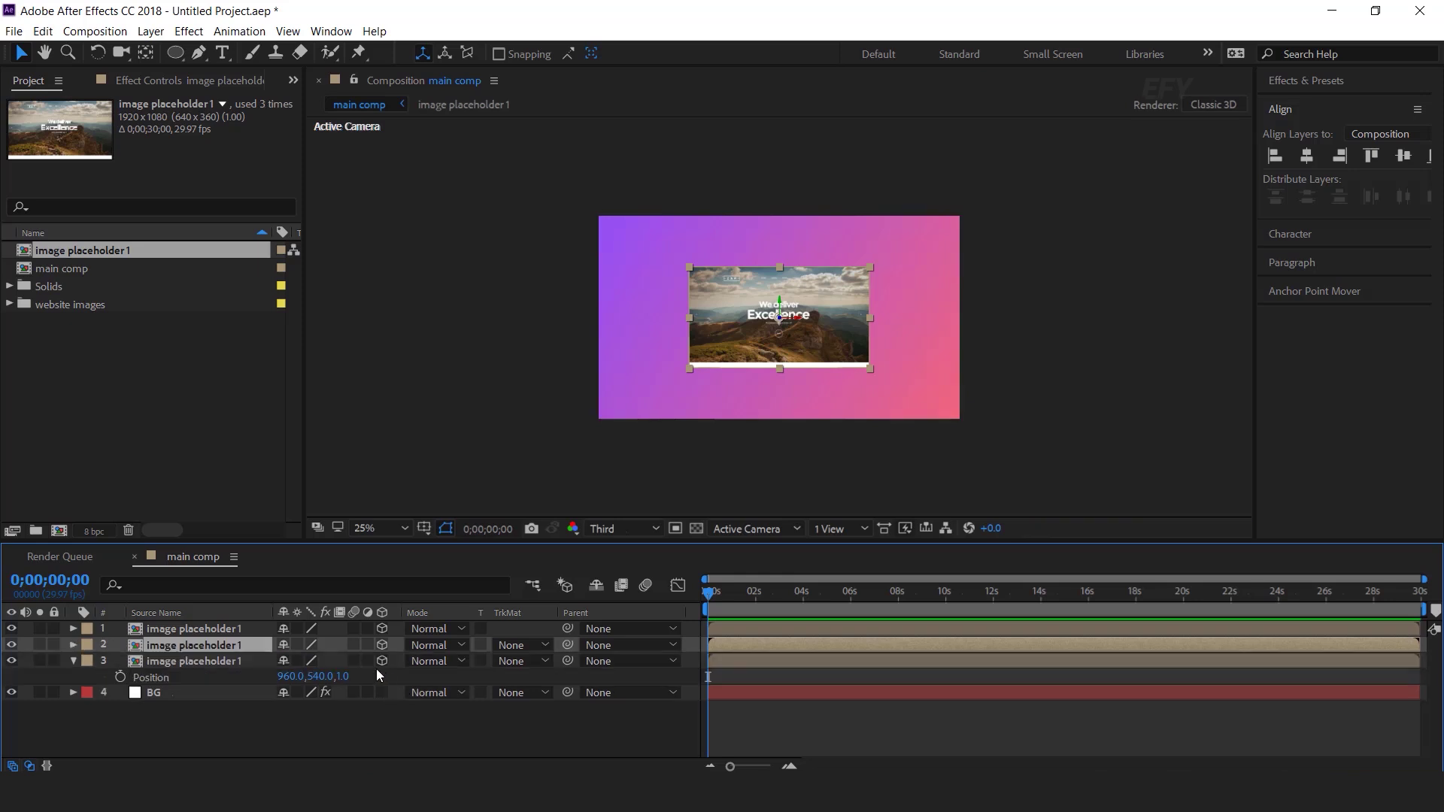
{"action": "type", "text": "2"}
{"action": "key", "text": "Return"}
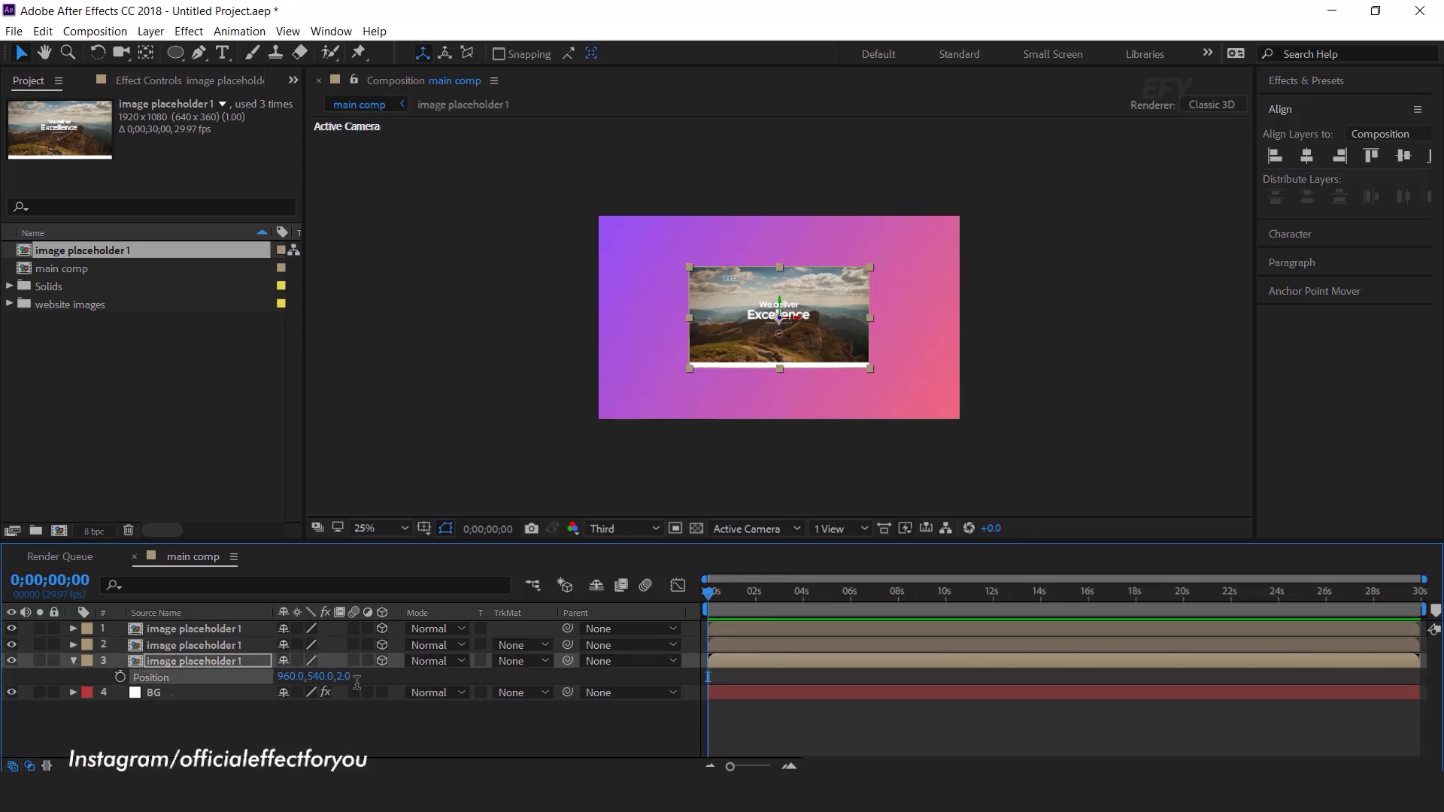
{"action": "key", "text": "ctrl+d"}
{"action": "left_click", "coordinate": [344, 693]}
{"action": "type", "text": "3"}
{"action": "key", "text": "Return"}
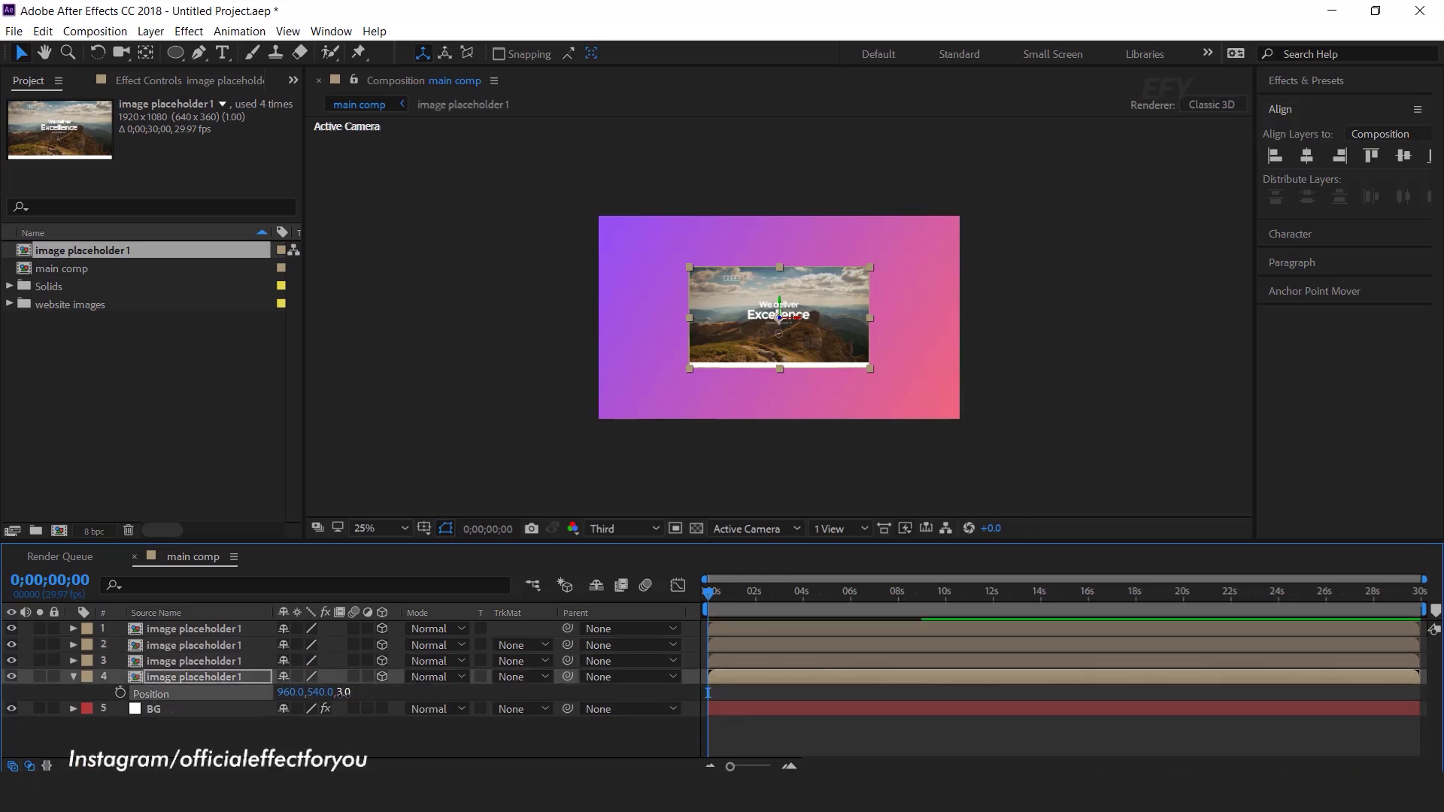
- Add two more placeholder duplicates, setting the bottom layer's Z position to 4 after the first copy and 5 after the second
{"action": "key", "text": "ctrl+d"}
{"action": "left_click", "coordinate": [345, 708]}
{"action": "type", "text": "4"}
{"action": "key", "text": "Return"}
{"action": "key", "text": "ctrl+d"}
{"action": "left_click", "coordinate": [344, 724]}
{"action": "type", "text": "5"}
{"action": "key", "text": "Return"}
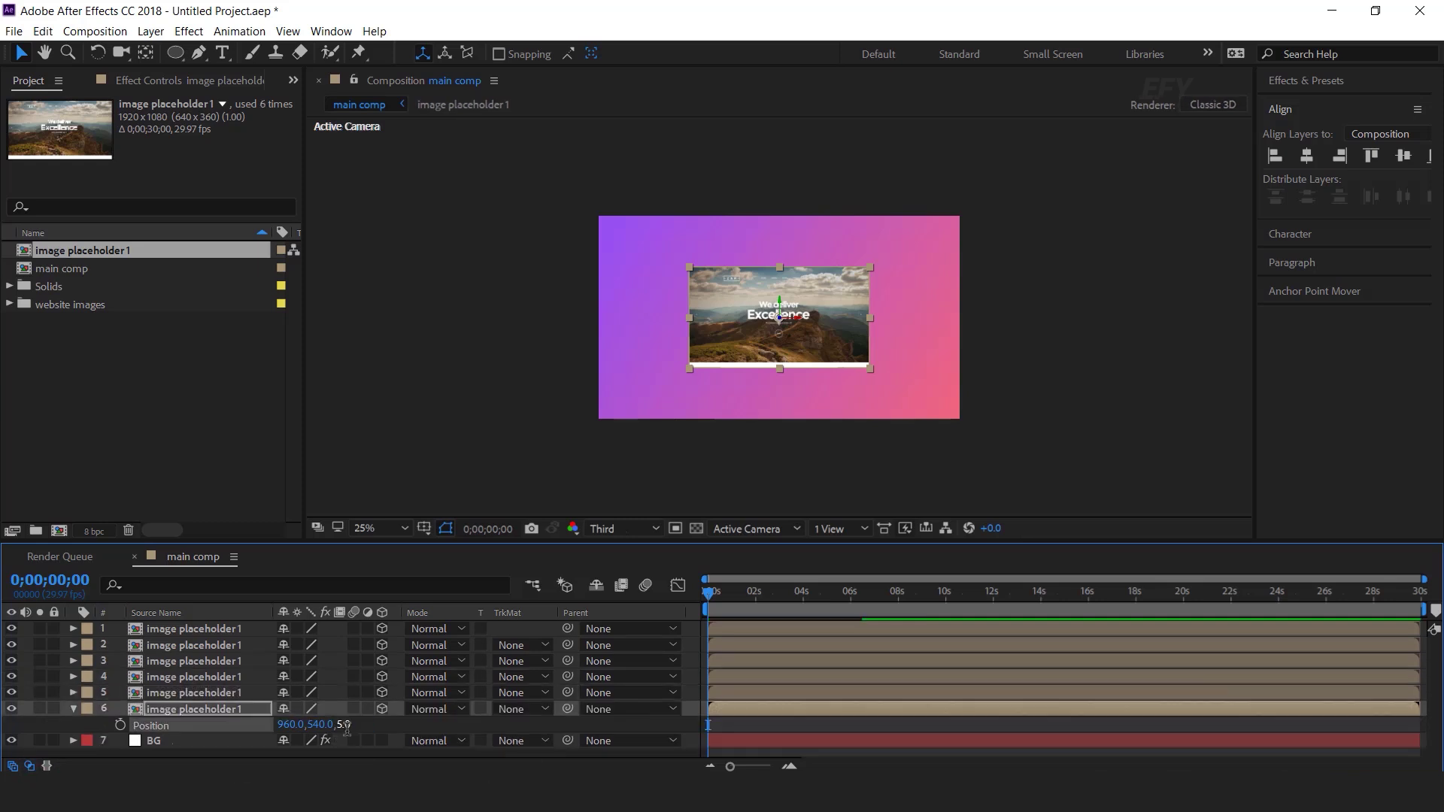
- Add two more placeholder duplicates, setting the bottom layer's Z position to 6 after the first copy and 7 after the second
{"action": "key", "text": "ctrl+d"}
{"action": "left_click", "coordinate": [343, 740]}
{"action": "type", "text": "6"}
{"action": "key", "text": "Return"}
{"action": "key", "text": "ctrl+d"}
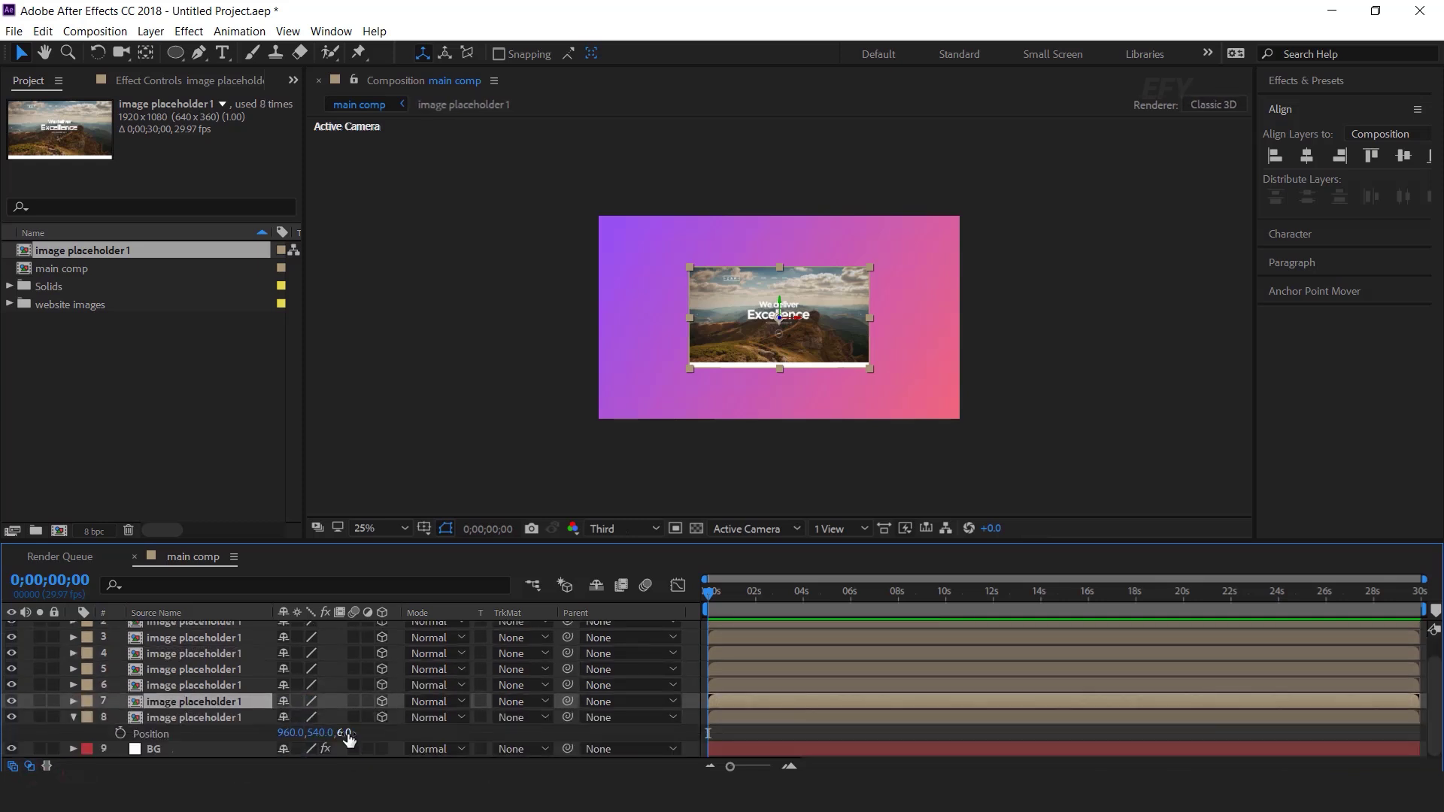
{"action": "left_click", "coordinate": [343, 732]}
{"action": "type", "text": "7"}
{"action": "key", "text": "Return"}
- Duplicate the lowest placeholder layer twice more, setting the bottom layer's Z position to 8 and then to 9
{"action": "key", "text": "ctrl+d"}
{"action": "left_click", "coordinate": [343, 733]}
{"action": "type", "text": "8"}
{"action": "key", "text": "Return"}
{"action": "key", "text": "ctrl+d"}
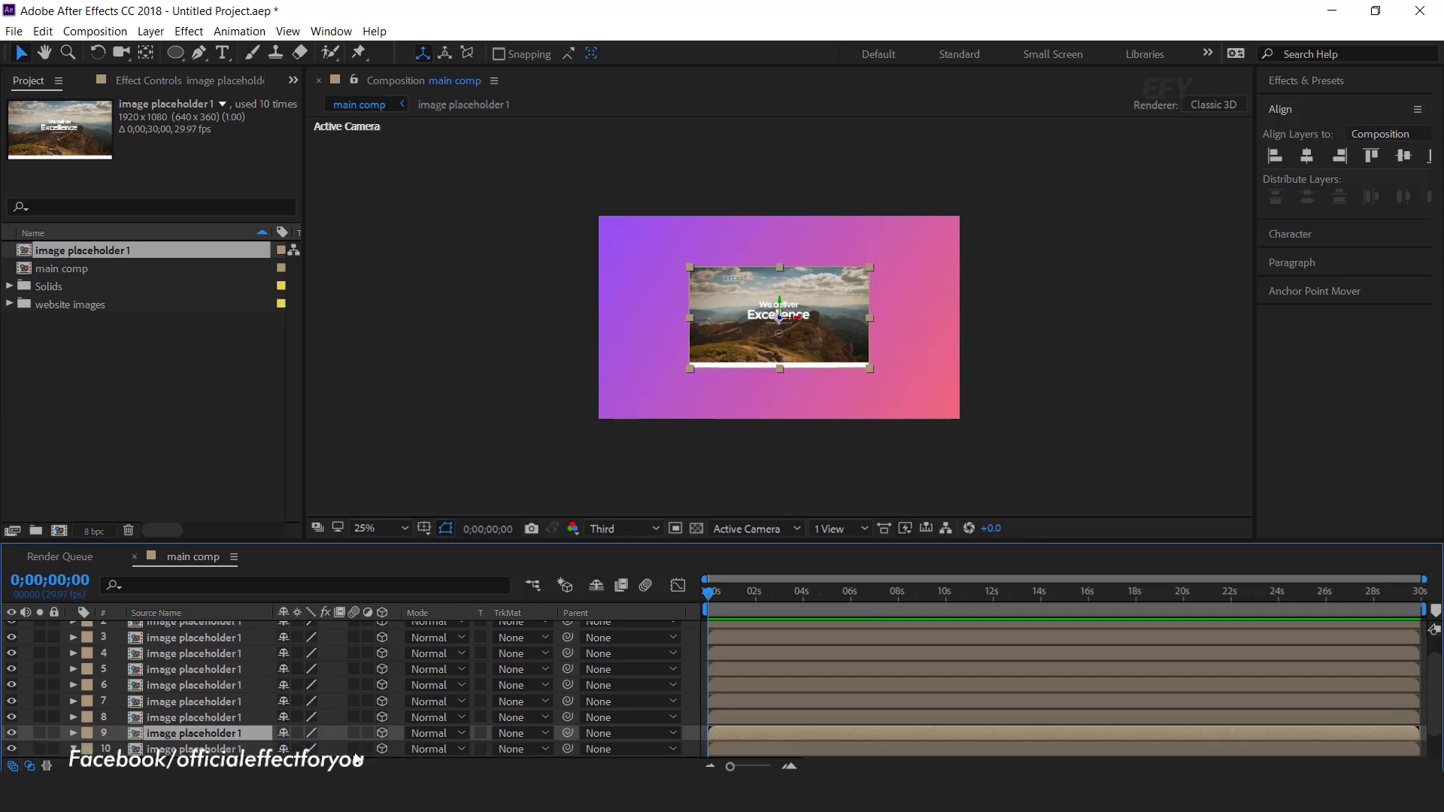
{"action": "left_click", "coordinate": [346, 733]}
{"action": "type", "text": "9"}
{"action": "key", "text": "Return"}
- Duplicate the lowest placeholder layer once more, set the bottom copy's Z position to 10 and collapse its properties
{"action": "key", "text": "ctrl+d"}
{"action": "left_click", "coordinate": [346, 732]}
{"action": "type", "text": "10"}
{"action": "key", "text": "Return"}
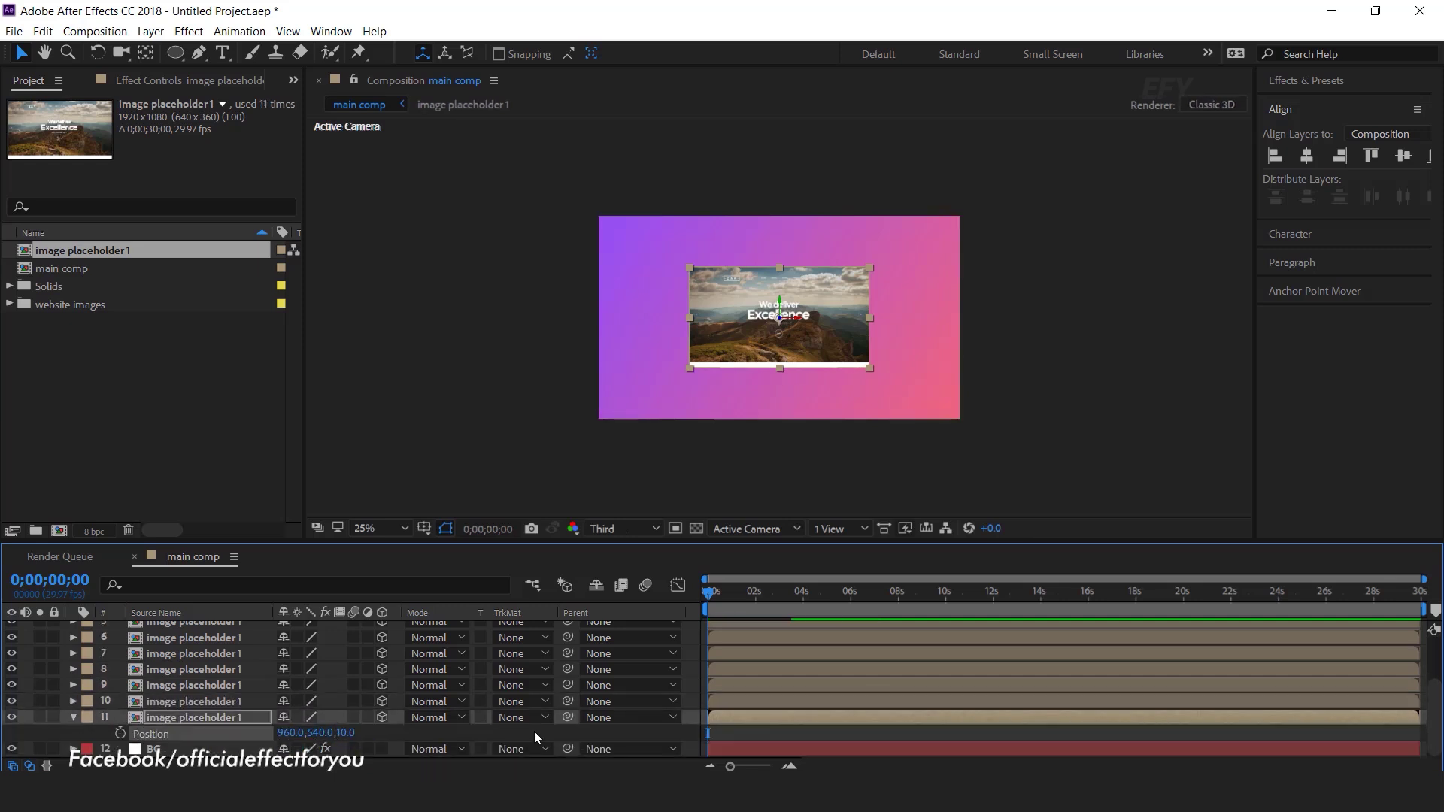
{"action": "left_click", "coordinate": [74, 716]}
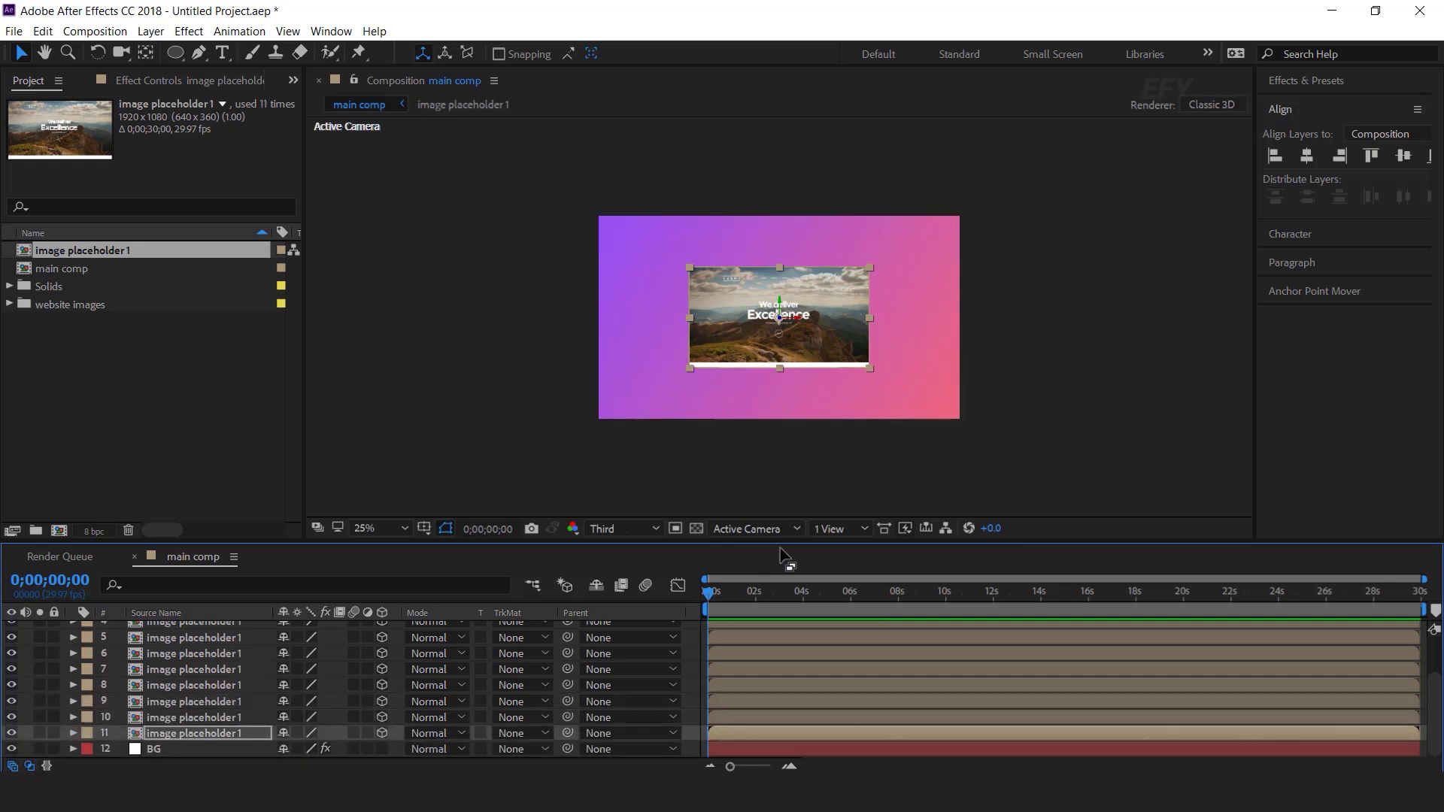
- Show the composition in two side-by-side views and check the placeholder layer spacing from the Top view
{"action": "left_click", "coordinate": [838, 529]}
{"action": "left_click", "coordinate": [880, 564]}
{"action": "left_click", "coordinate": [603, 403]}
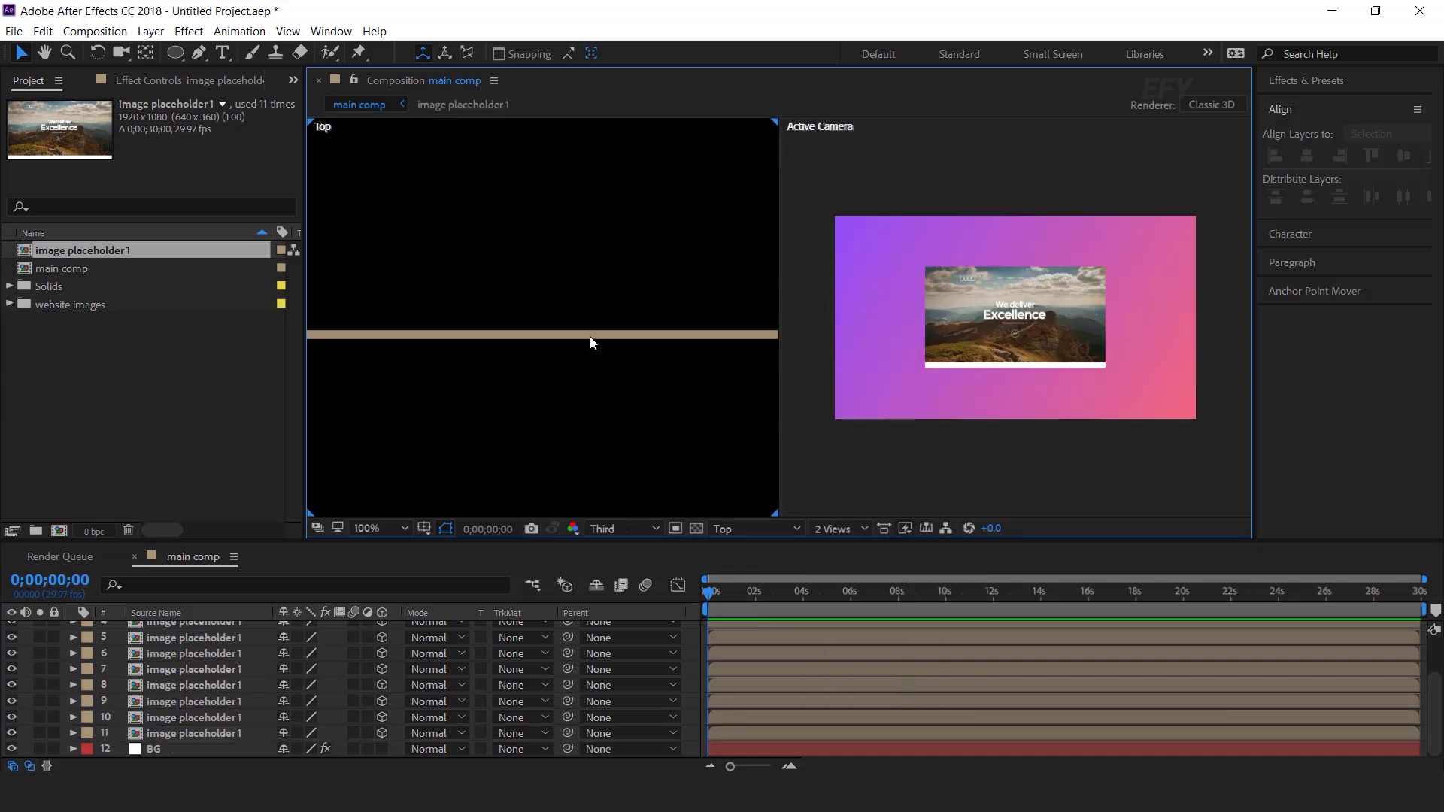
{"action": "key", "text": "period"}
{"action": "key", "text": "period"}
{"action": "key", "text": "period"}
{"action": "key", "text": "period"}
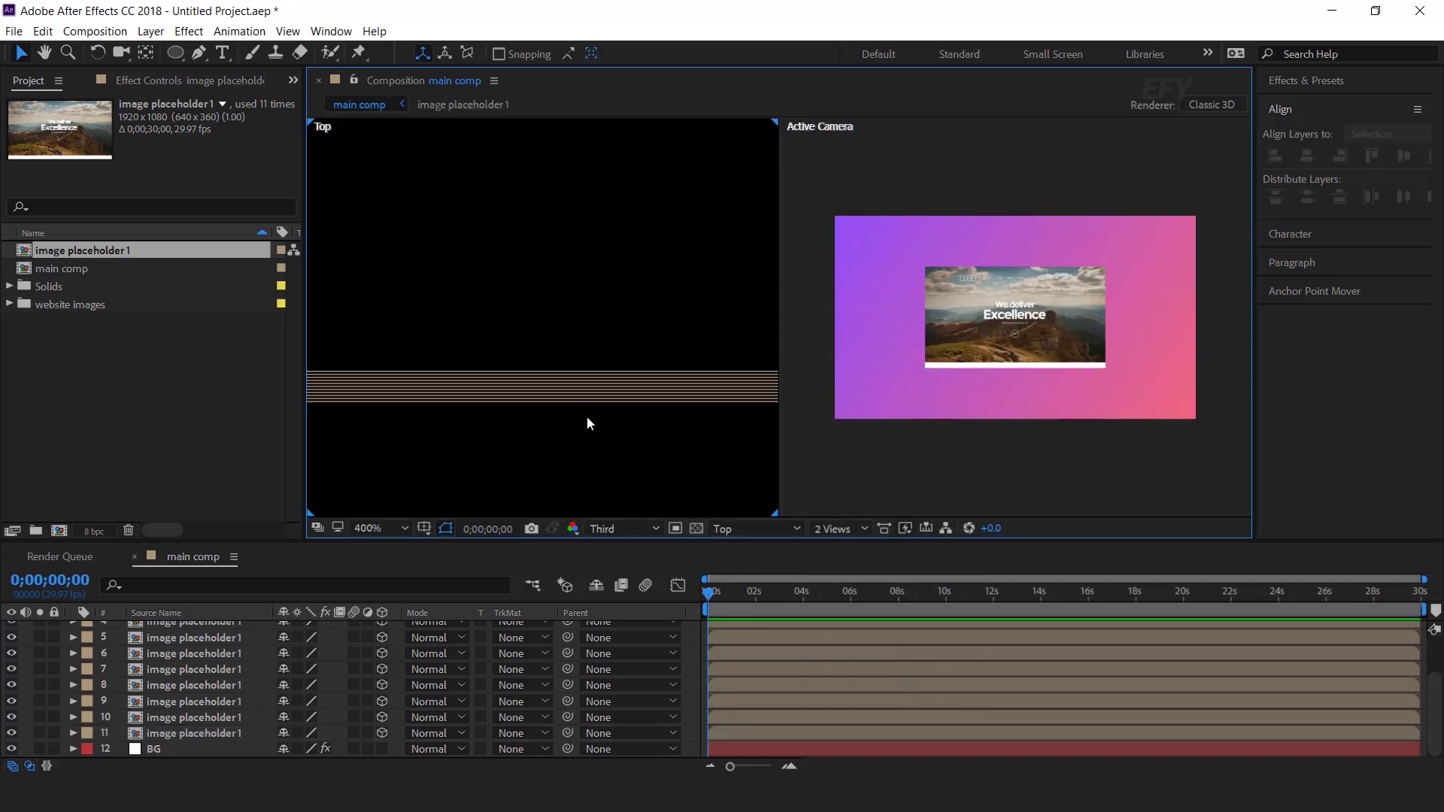
{"action": "key", "text": "comma"}
{"action": "key", "text": "comma"}
{"action": "key", "text": "comma"}
{"action": "key", "text": "comma"}
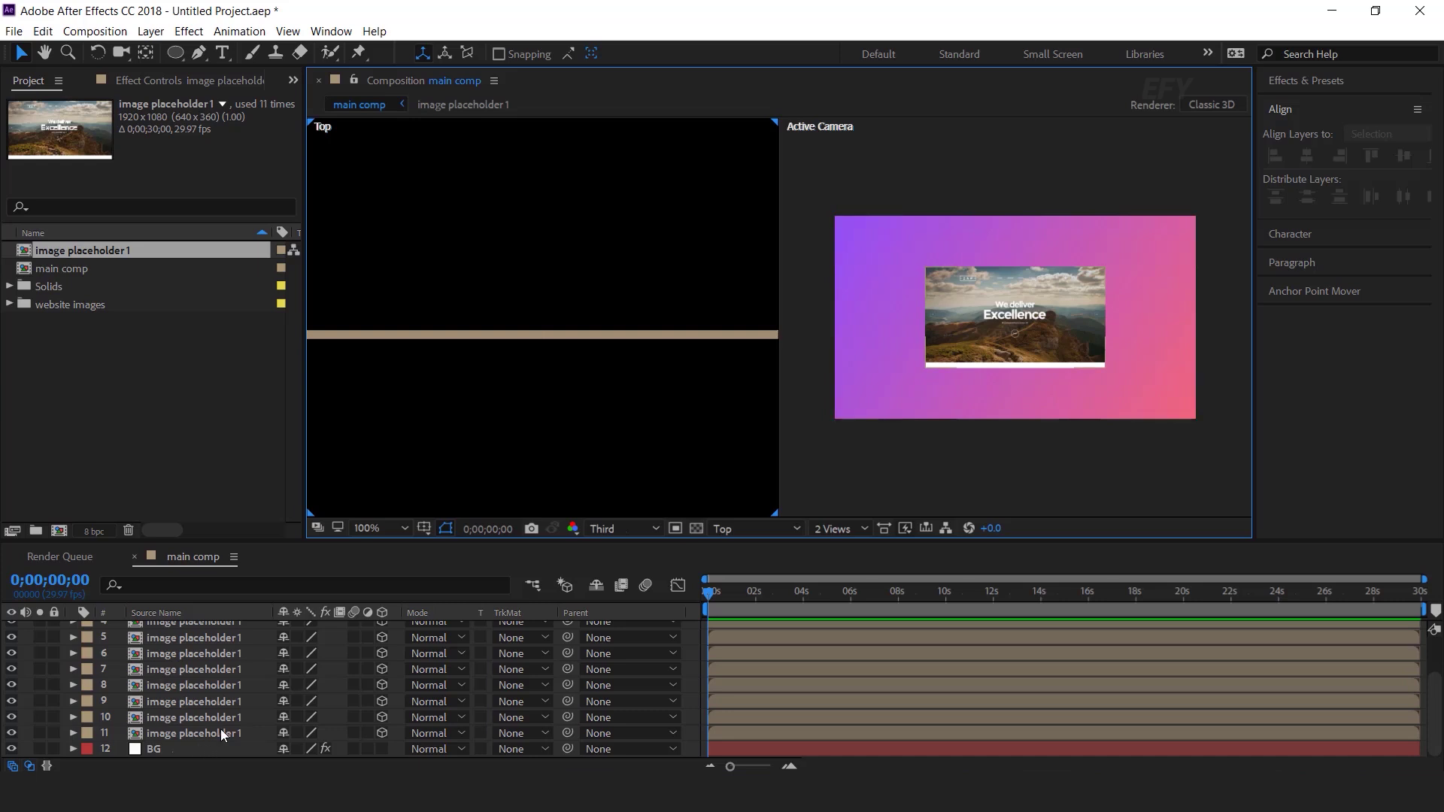
{"action": "key", "text": "comma"}
- Pre-compose all the image placeholder layers, without BG, into a composition named image Pre-comp 1
{"action": "key", "text": "ctrl+a"}
{"action": "scroll", "coordinate": [204, 697], "scroll_direction": "up", "scroll_amount": 2}
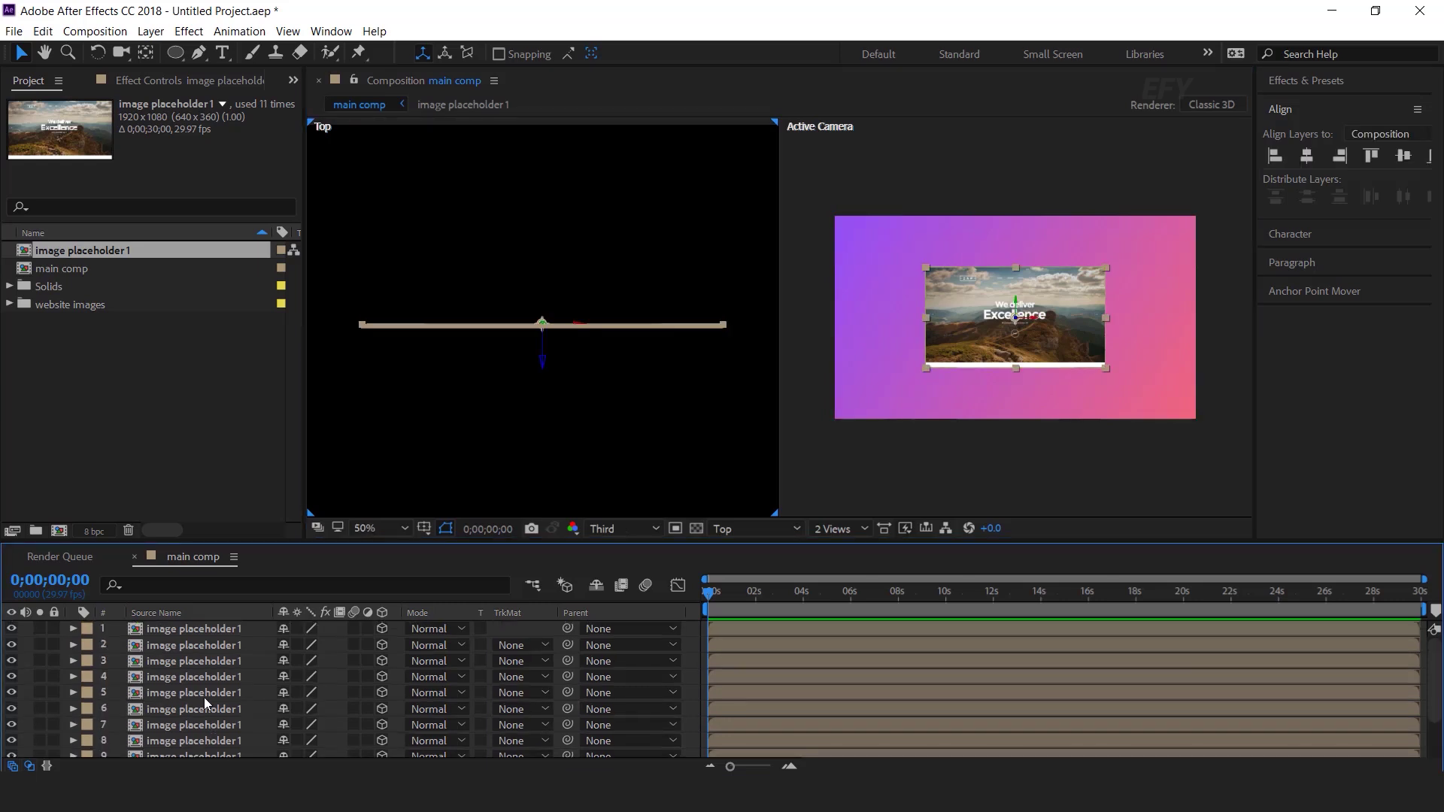
{"action": "left_click", "coordinate": [196, 629], "text": "shift"}
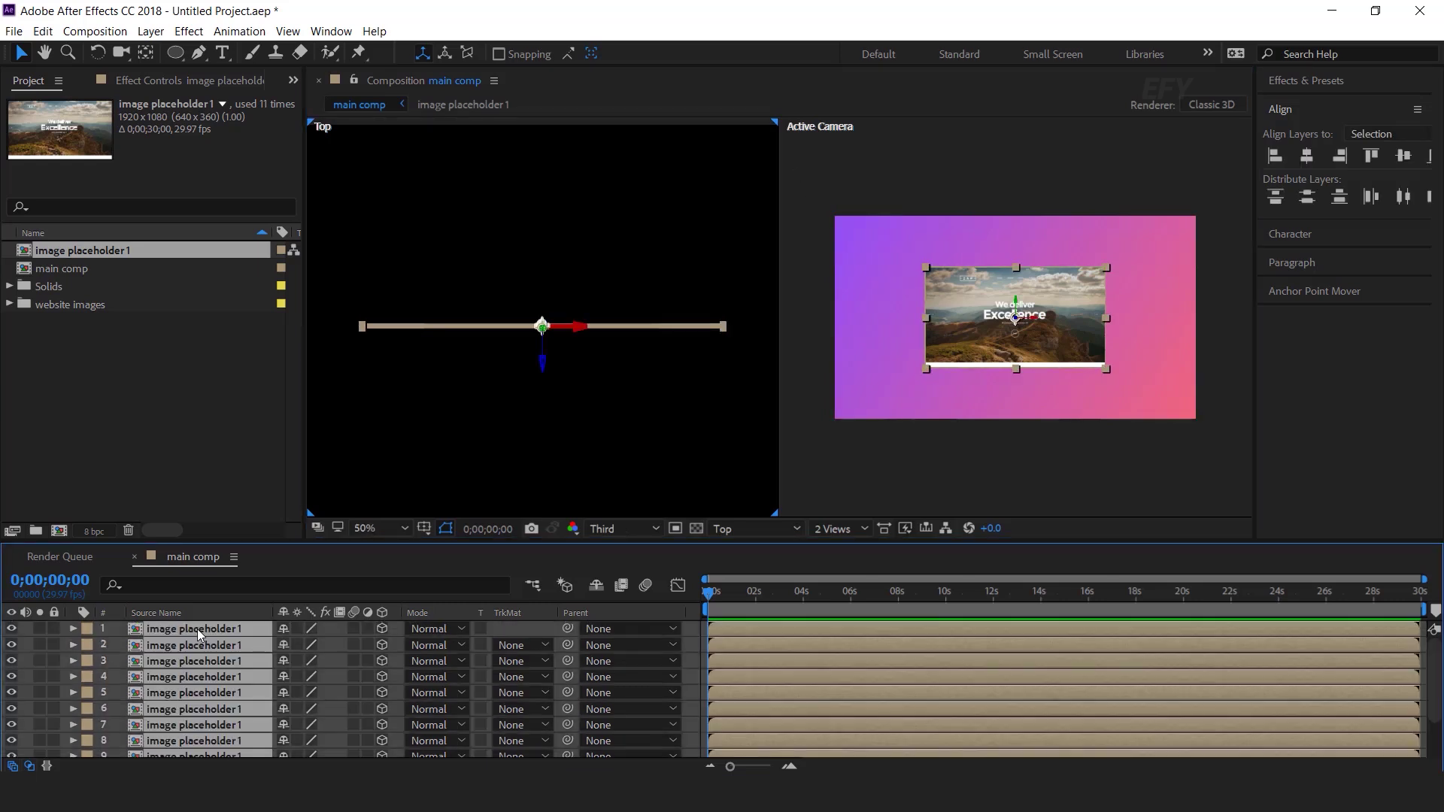
{"action": "right_click", "coordinate": [197, 629]}
{"action": "left_click", "coordinate": [283, 630]}
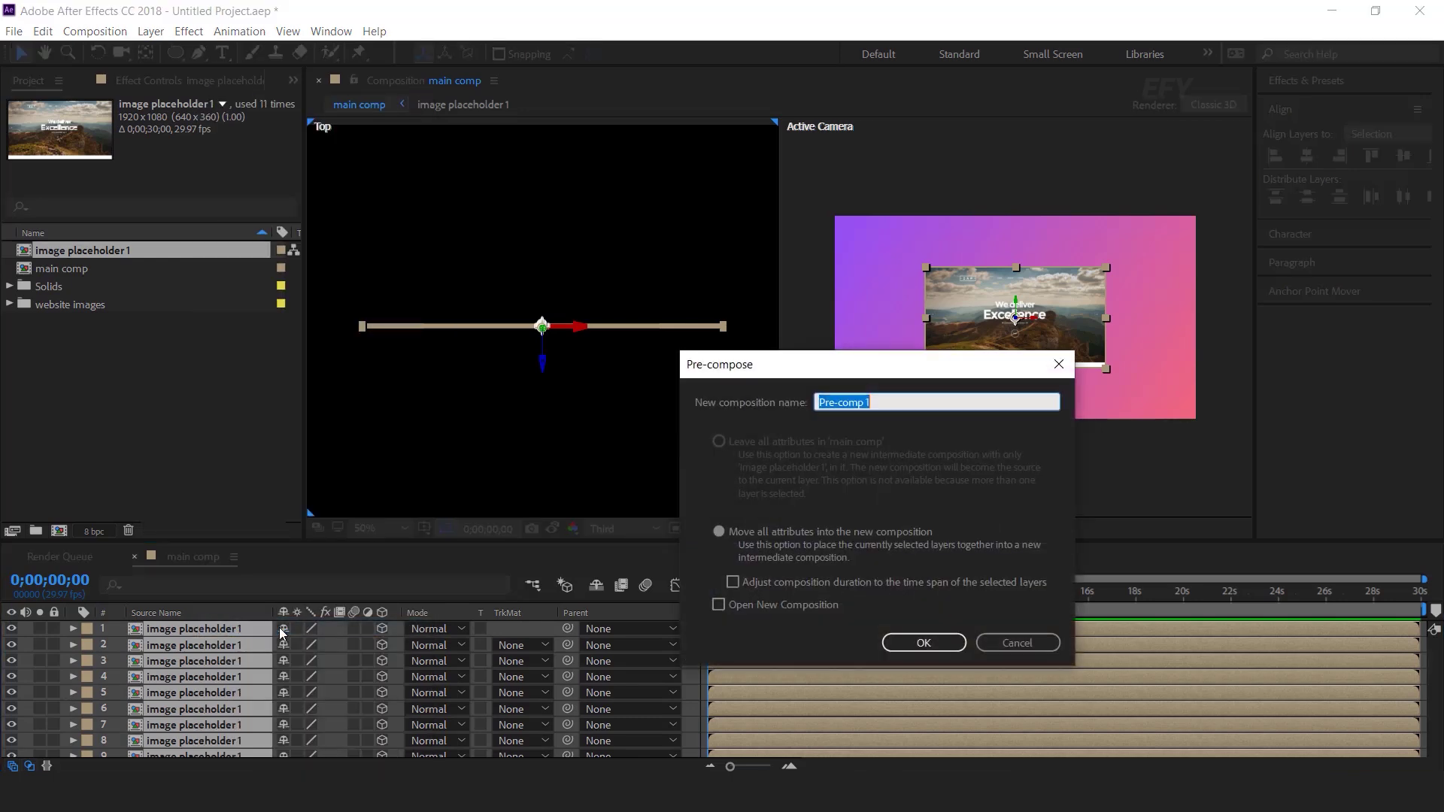
{"action": "left_click", "coordinate": [933, 644]}
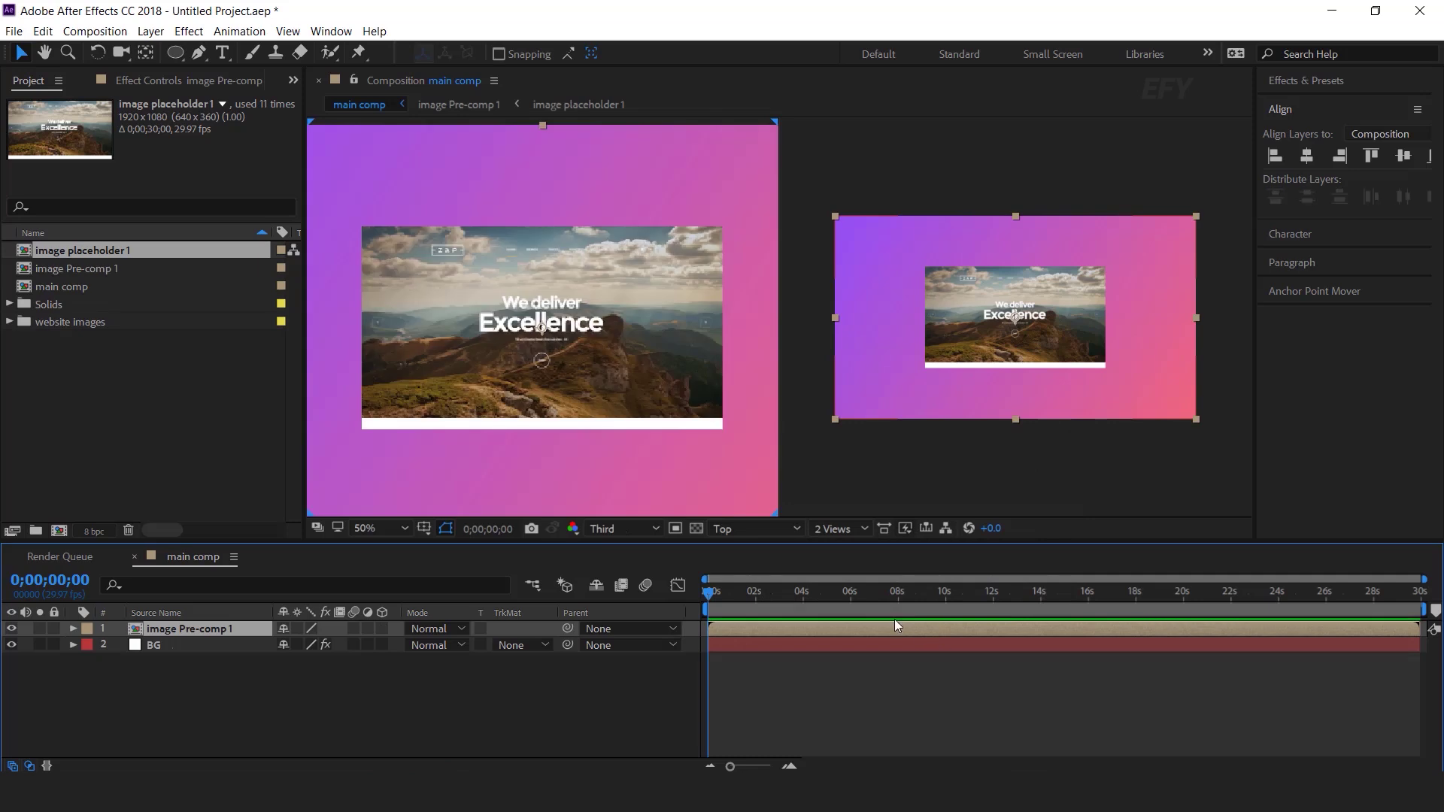
- Make the image Pre-comp 1 layer 3D and collapse its transformations
{"action": "left_click", "coordinate": [383, 629]}
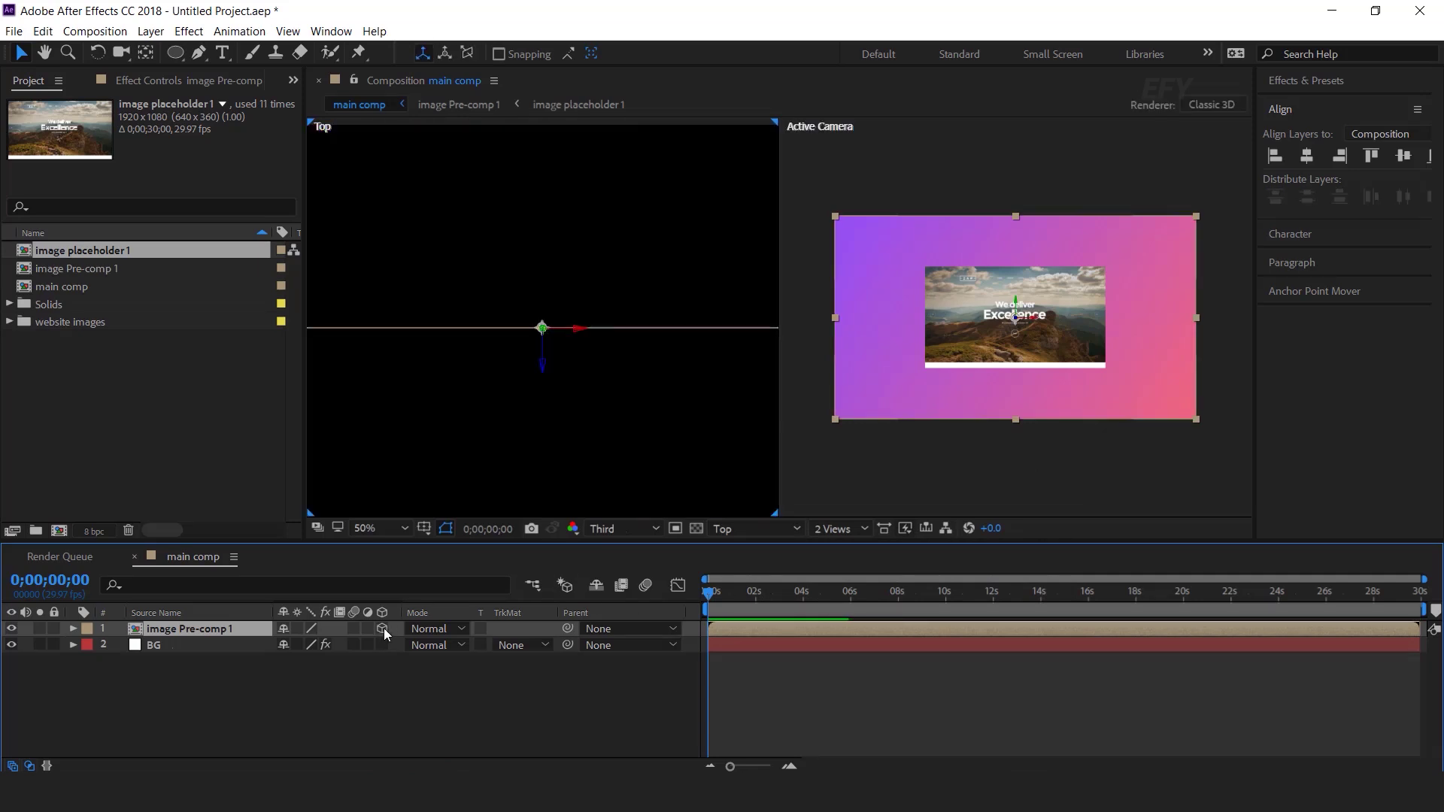
{"action": "left_click", "coordinate": [298, 629]}
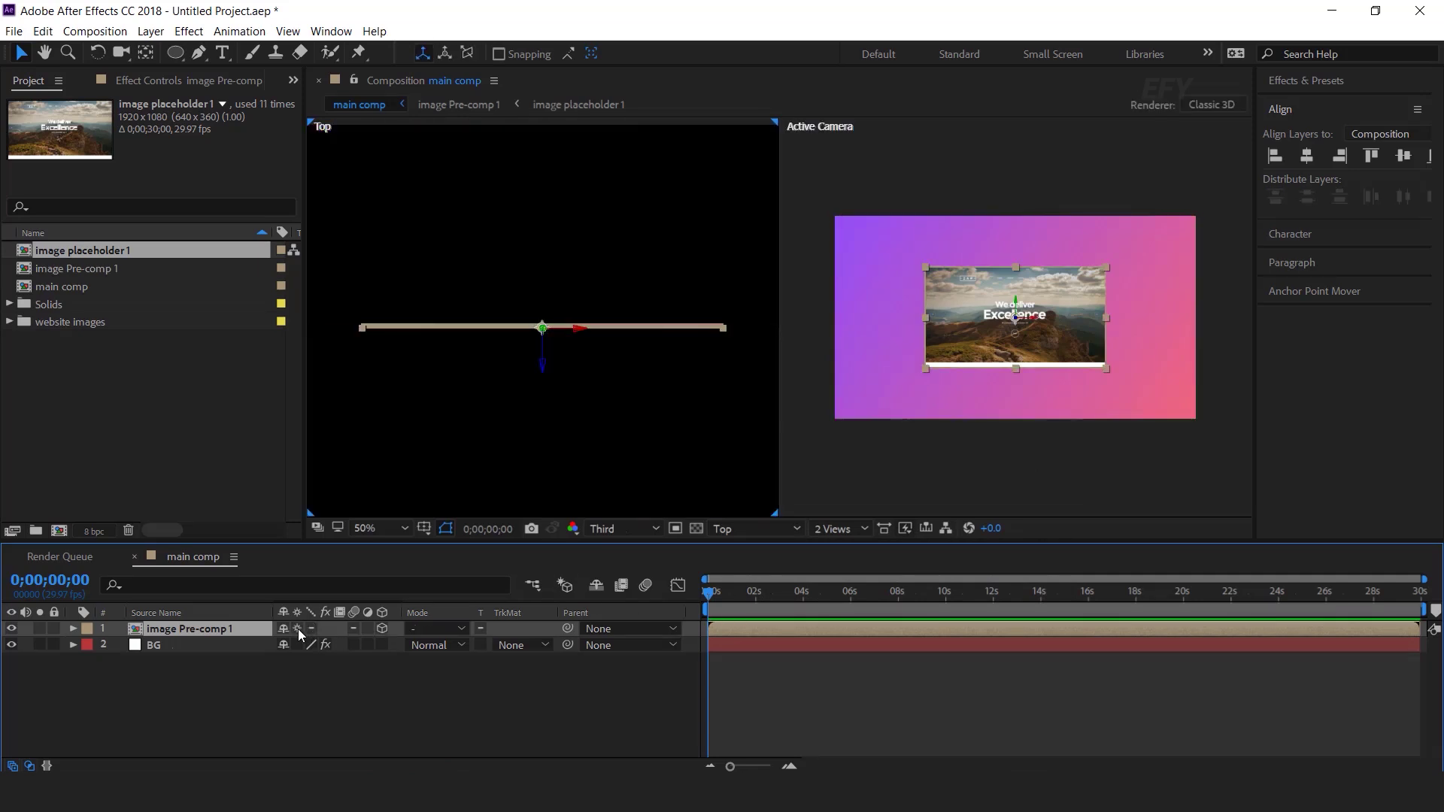
{"action": "left_click", "coordinate": [309, 688]}
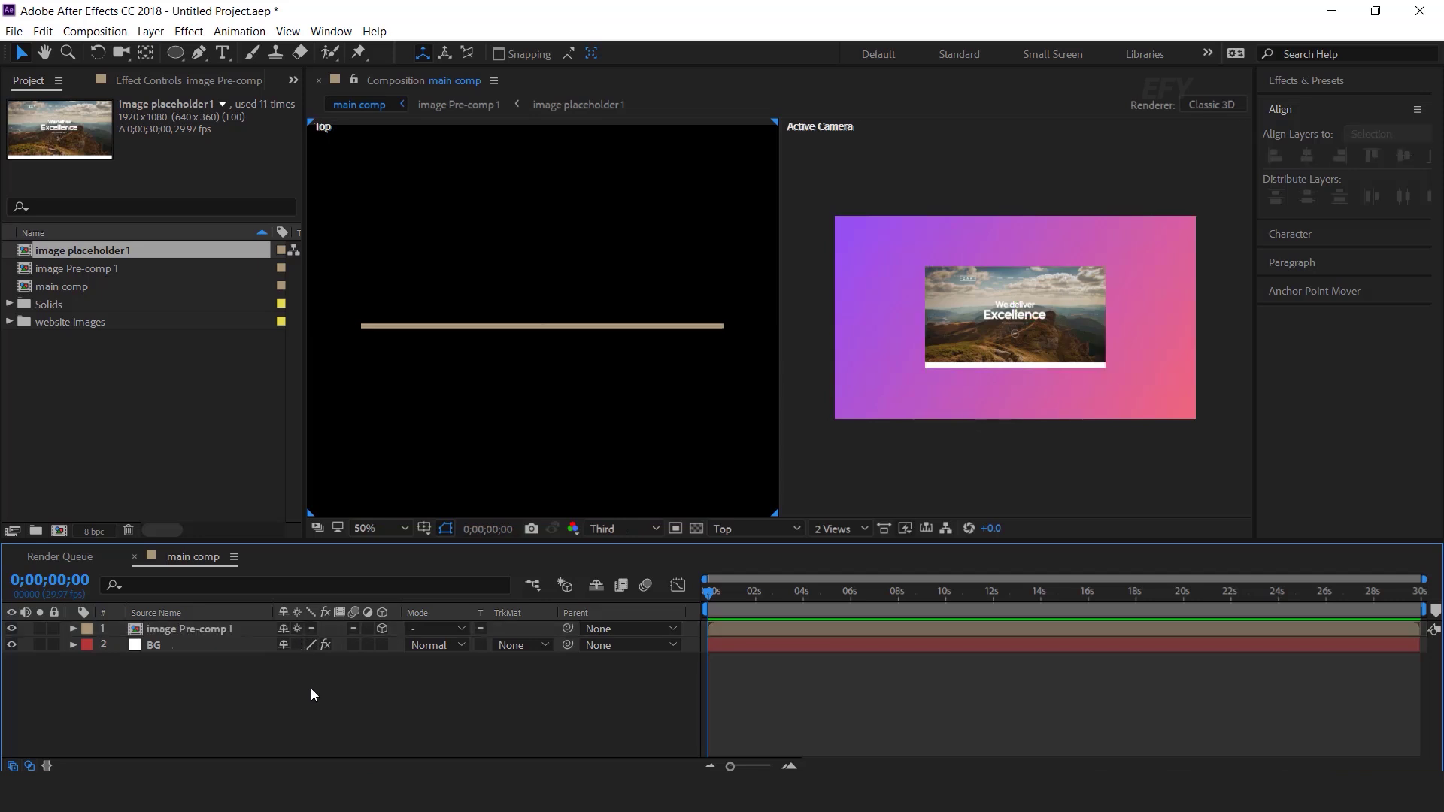
- Duplicate the image Pre-comp 1 layer and its project composition, then replace the upper layer's source with image Pre-comp 2
{"action": "left_click", "coordinate": [179, 632]}
{"action": "key", "text": "ctrl+d"}
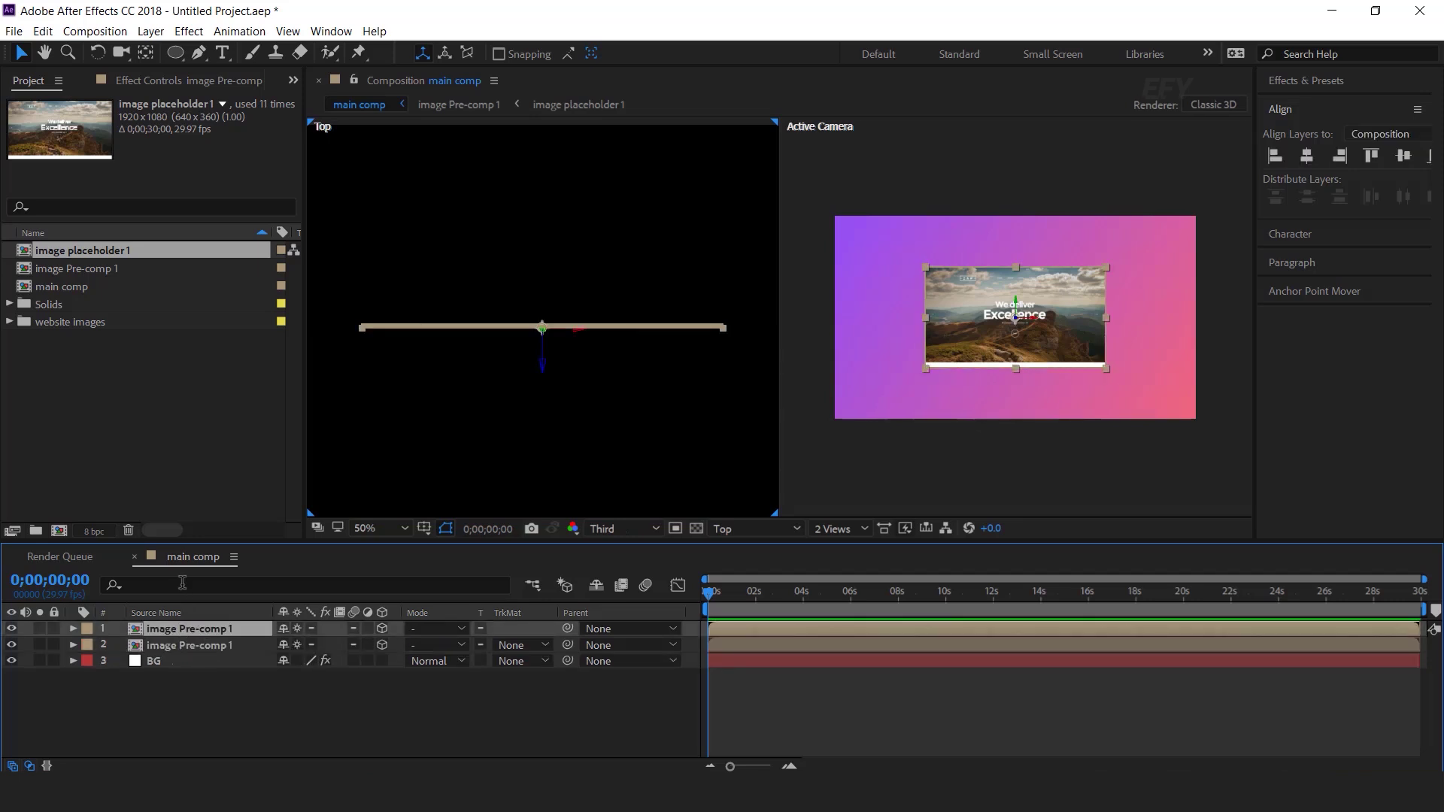
{"action": "left_click", "coordinate": [106, 269]}
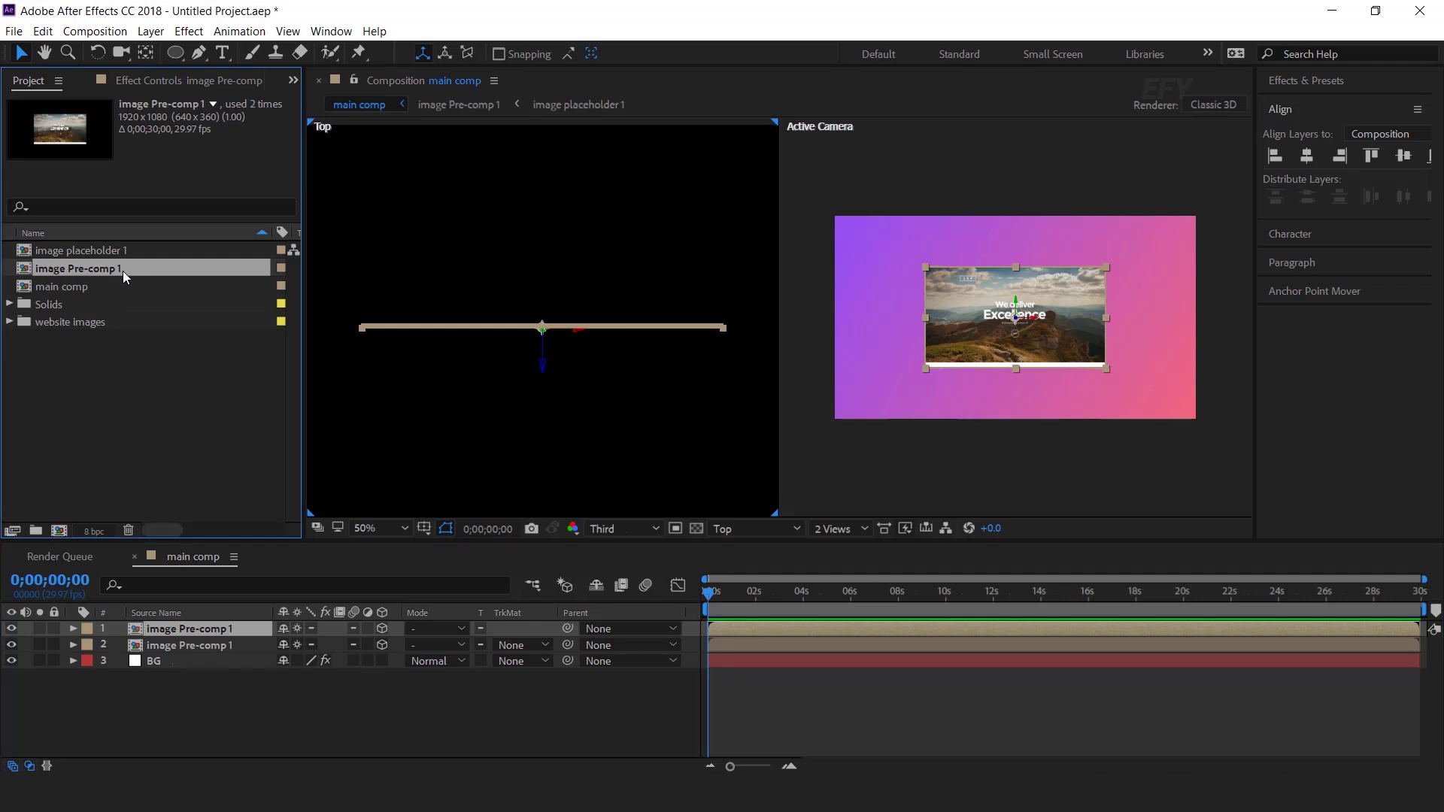
{"action": "key", "text": "ctrl+d"}
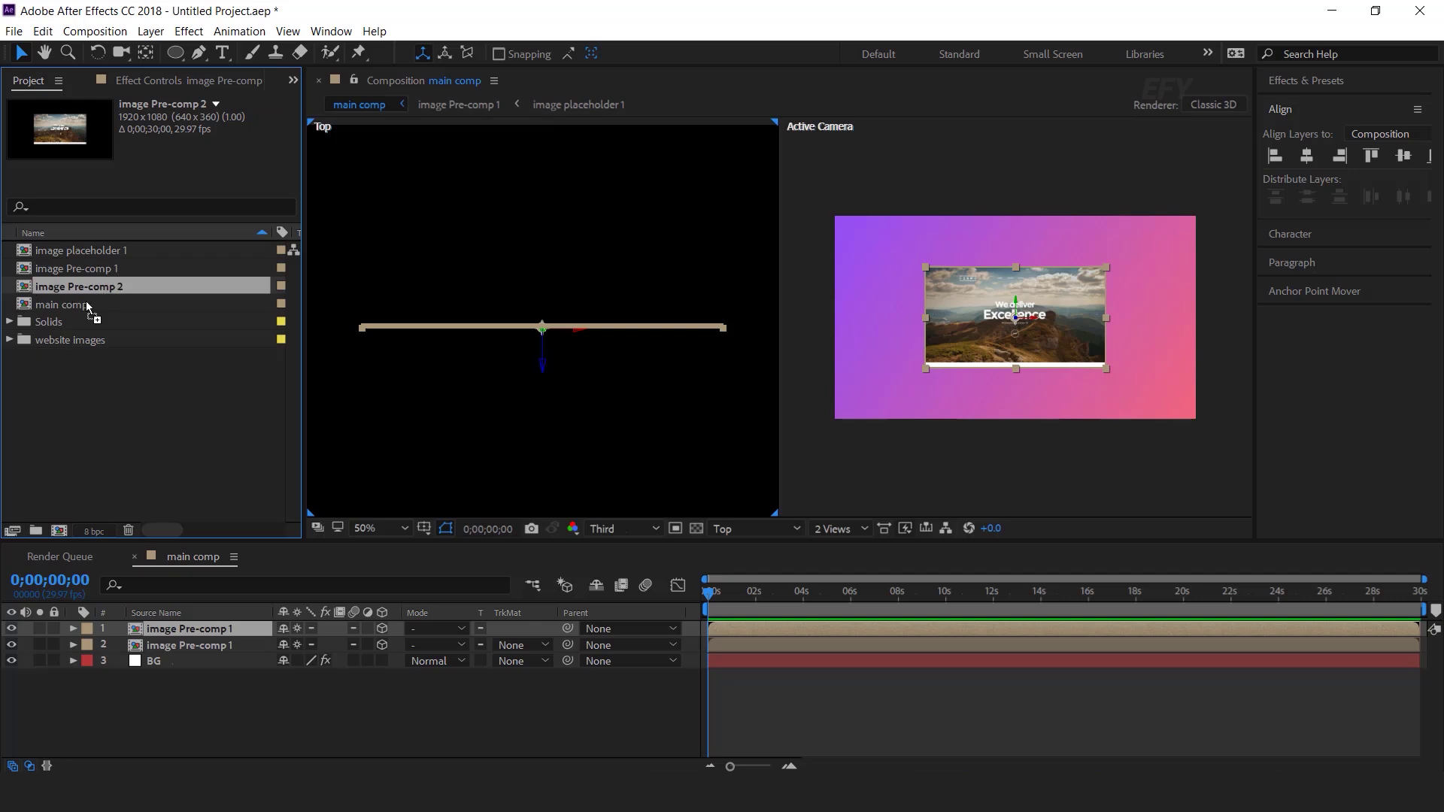
{"action": "left_click_drag", "start_coordinate": [215, 633], "coordinate": [215, 633]}
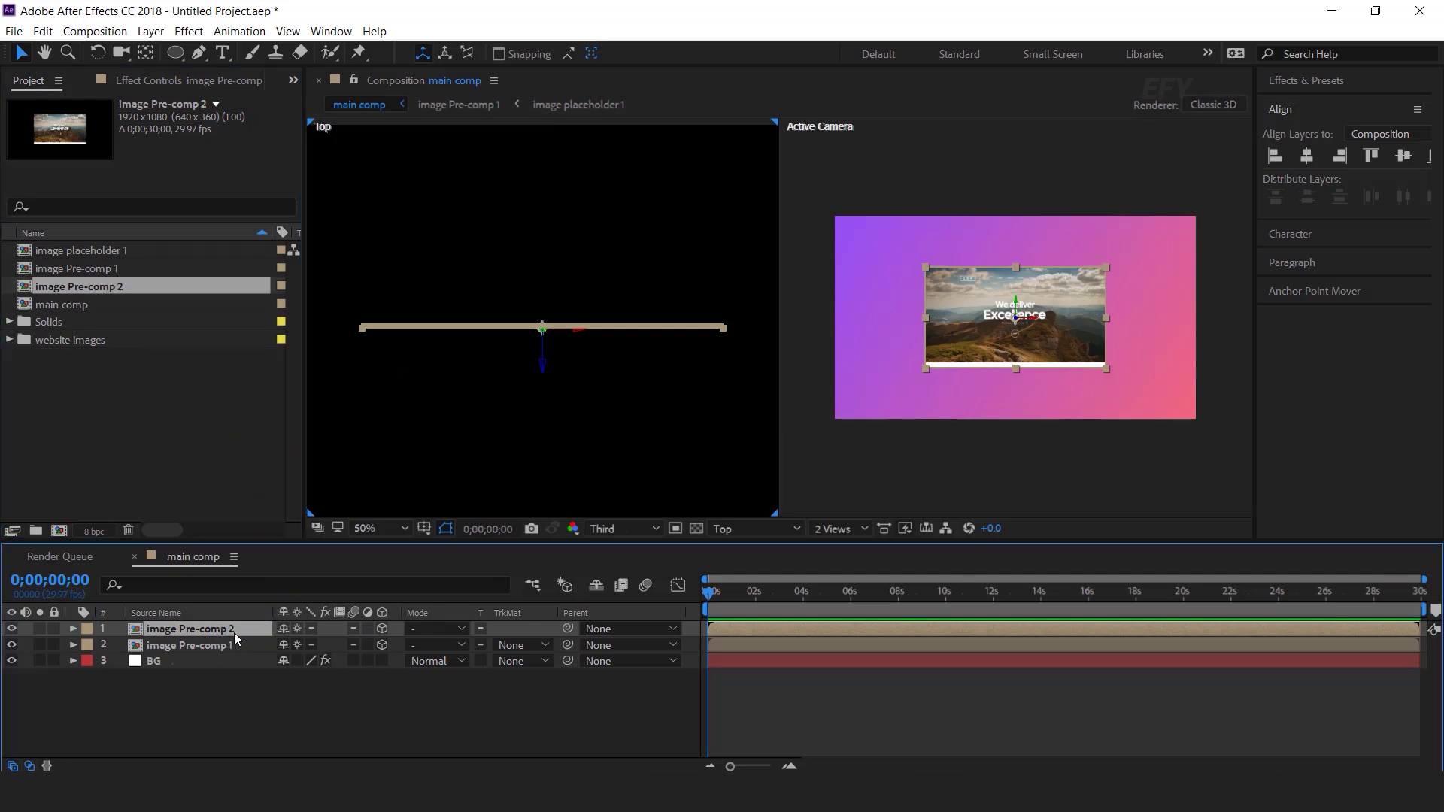
- Duplicate the image Pre-comp 2 layer and its project composition, then replace the top layer's source with image Pre-comp 3
{"action": "key", "text": "ctrl+d"}
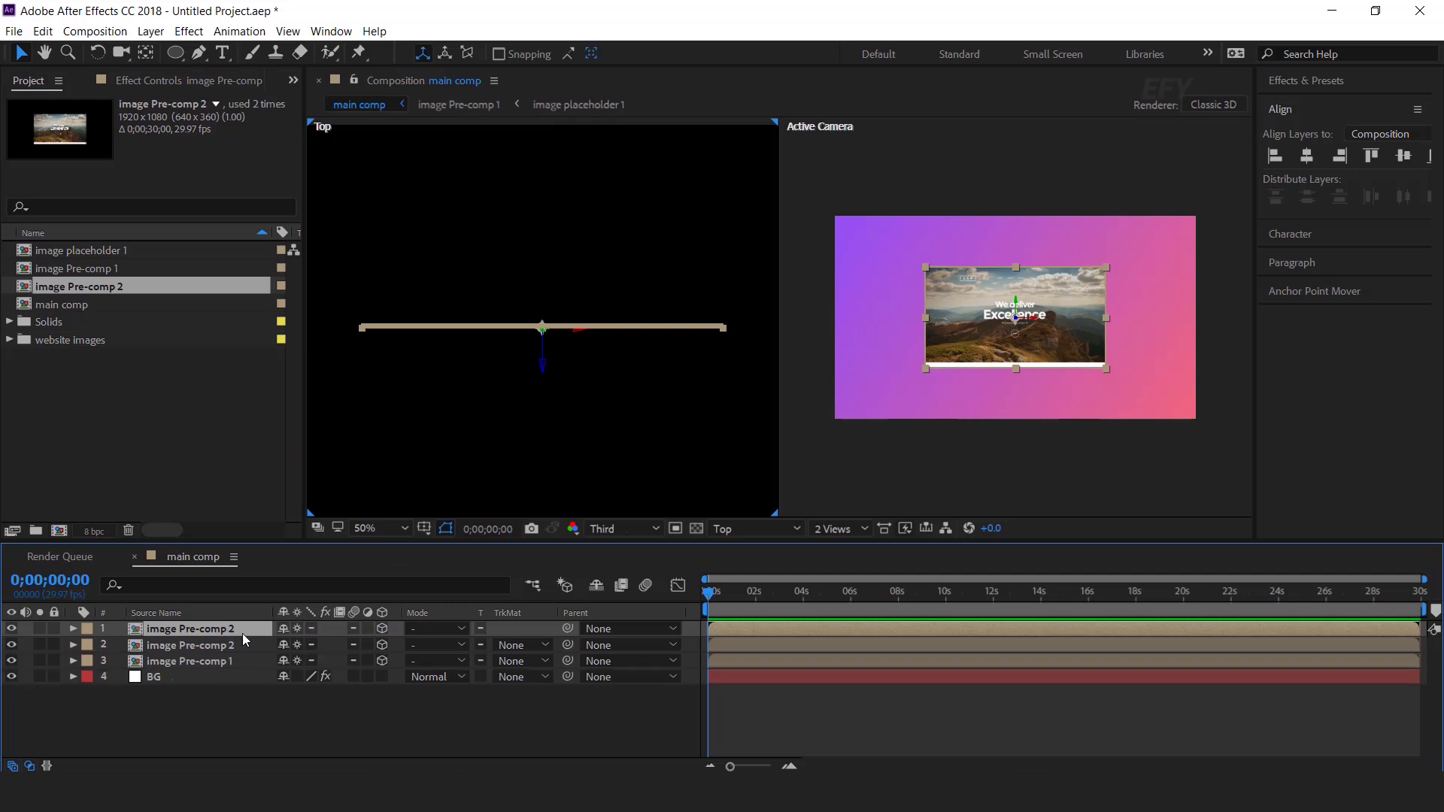
{"action": "left_click", "coordinate": [119, 287]}
{"action": "key", "text": "ctrl+d"}
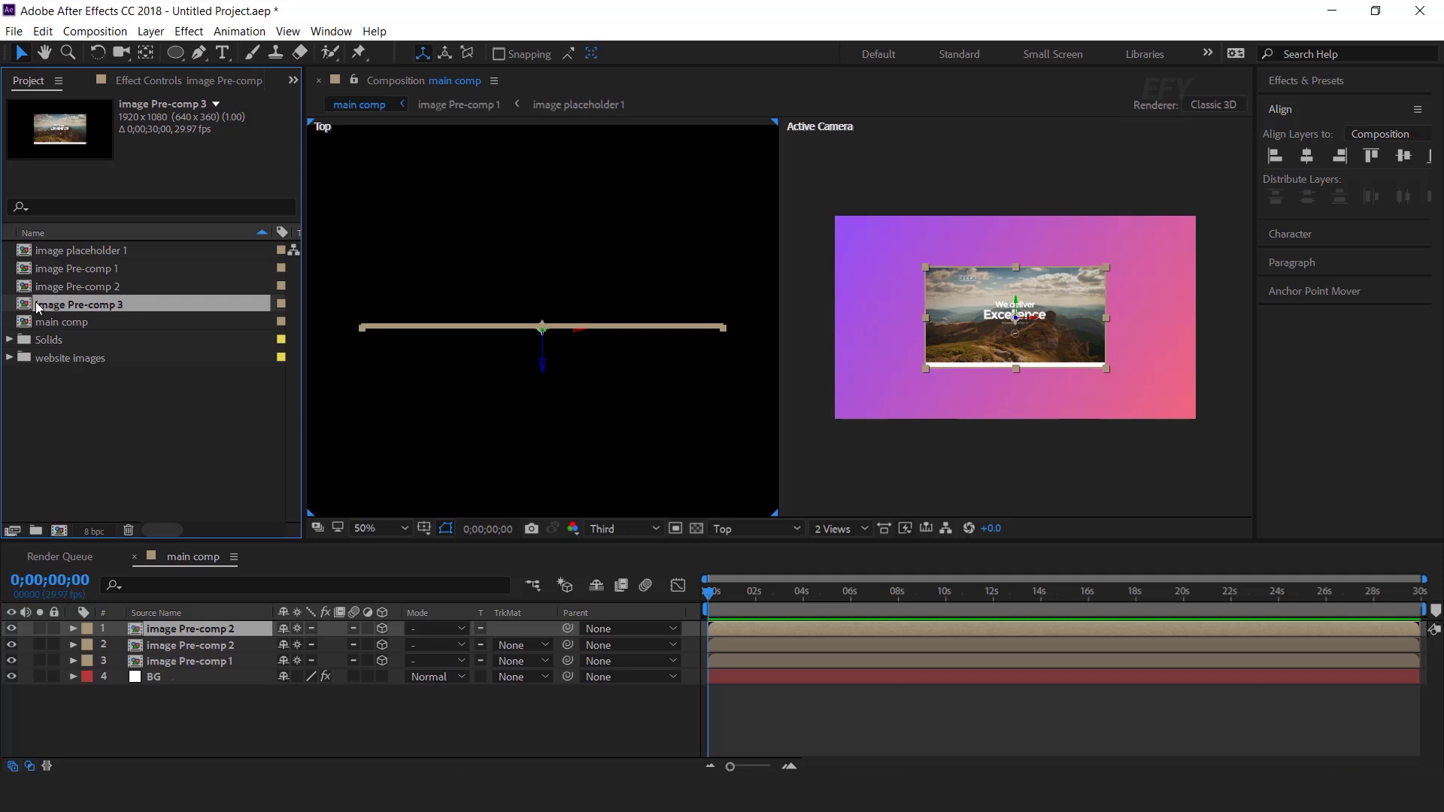
{"action": "left_click_drag", "start_coordinate": [36, 305], "coordinate": [39, 304]}
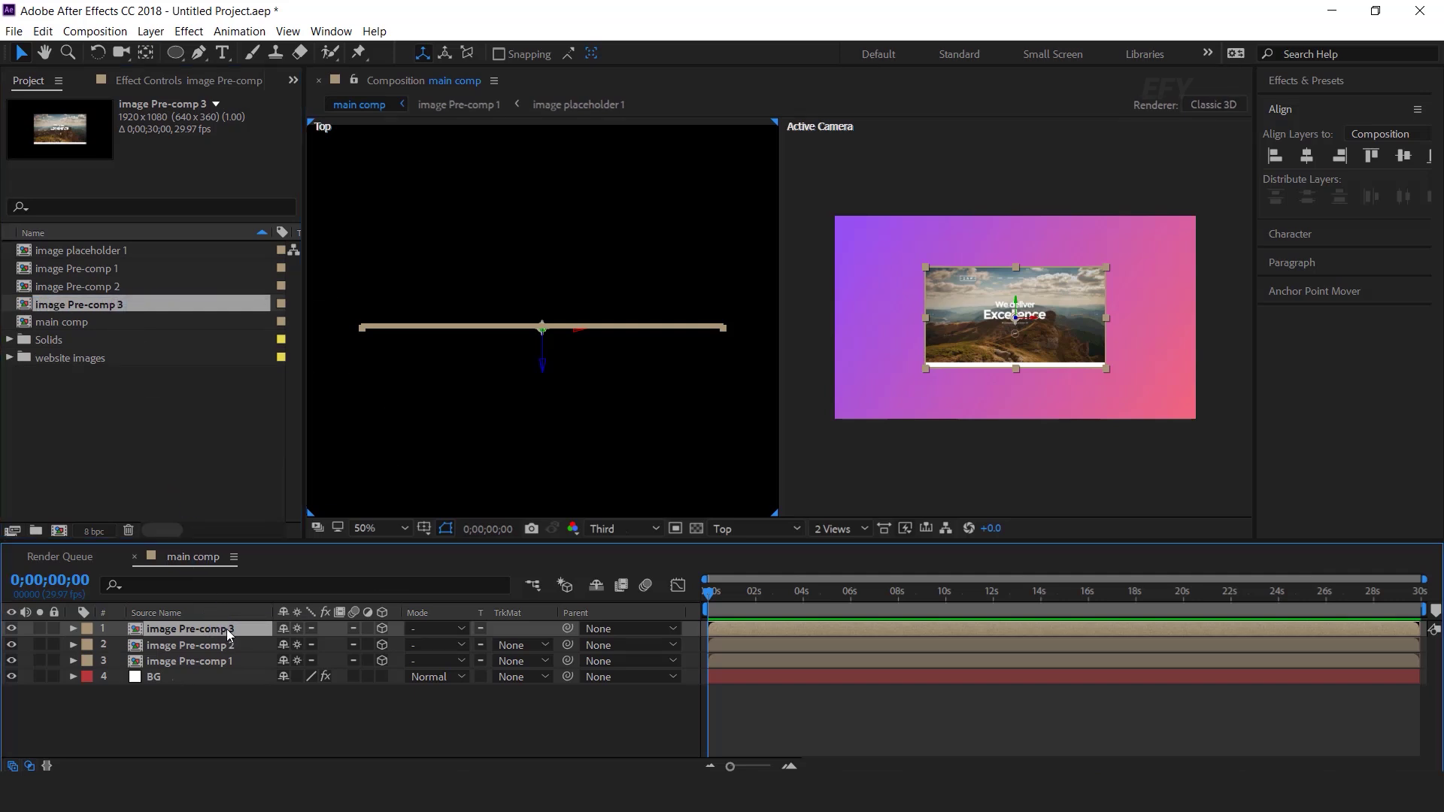
- Add a null object named image control to the main comp and make it a 3D layer
{"action": "right_click", "coordinate": [480, 705]}
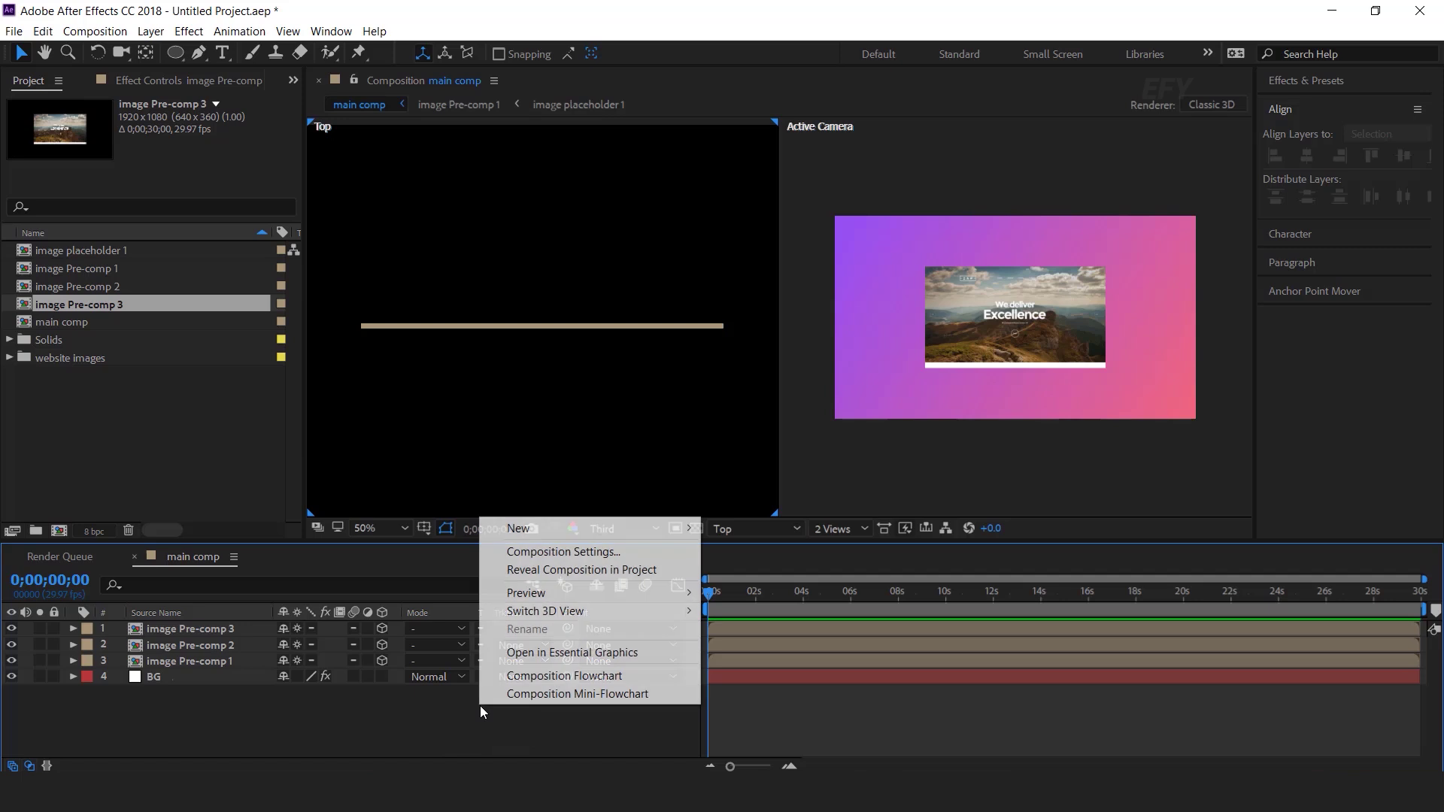
{"action": "mouse_move", "coordinate": [512, 529]}
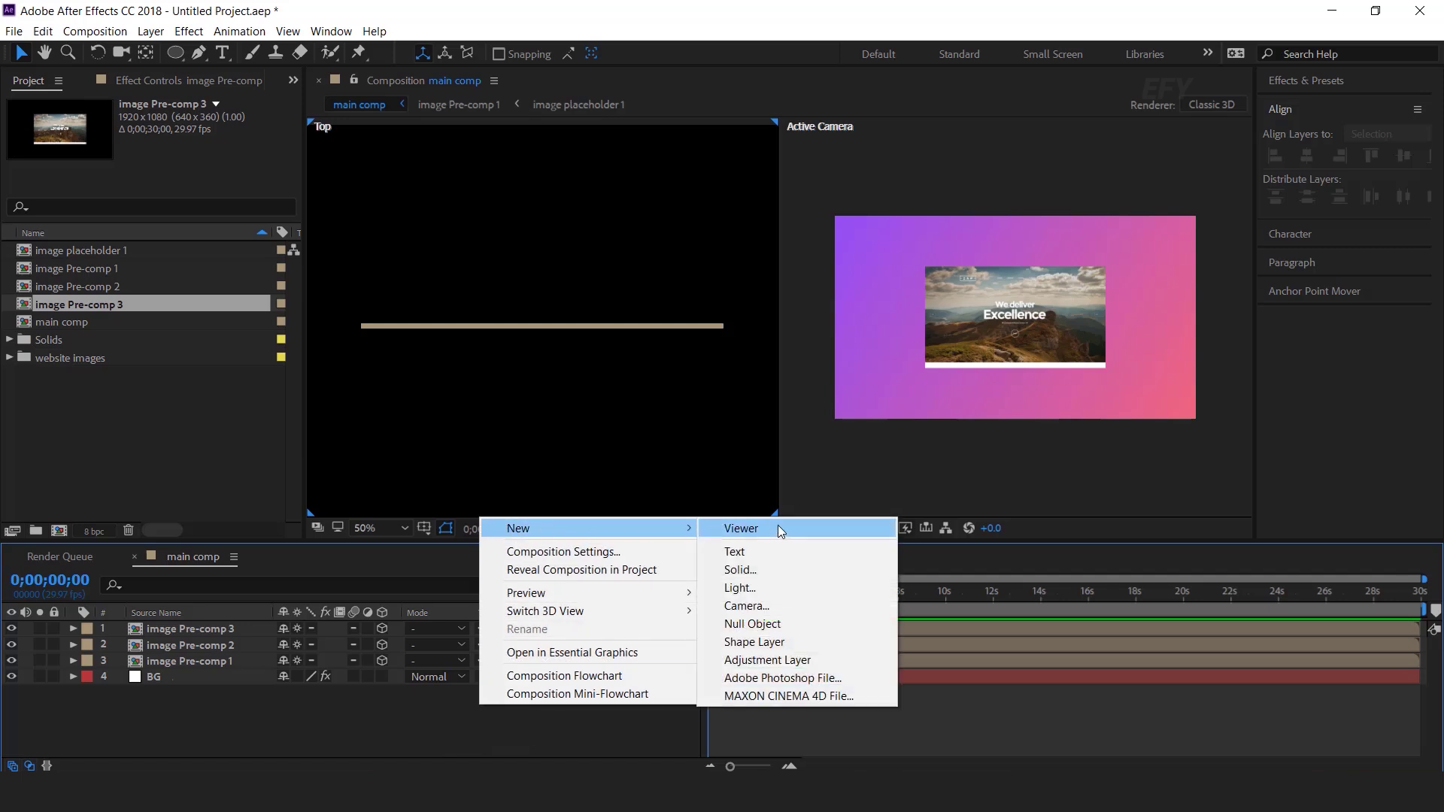
{"action": "left_click", "coordinate": [760, 624]}
{"action": "key", "text": "Return"}
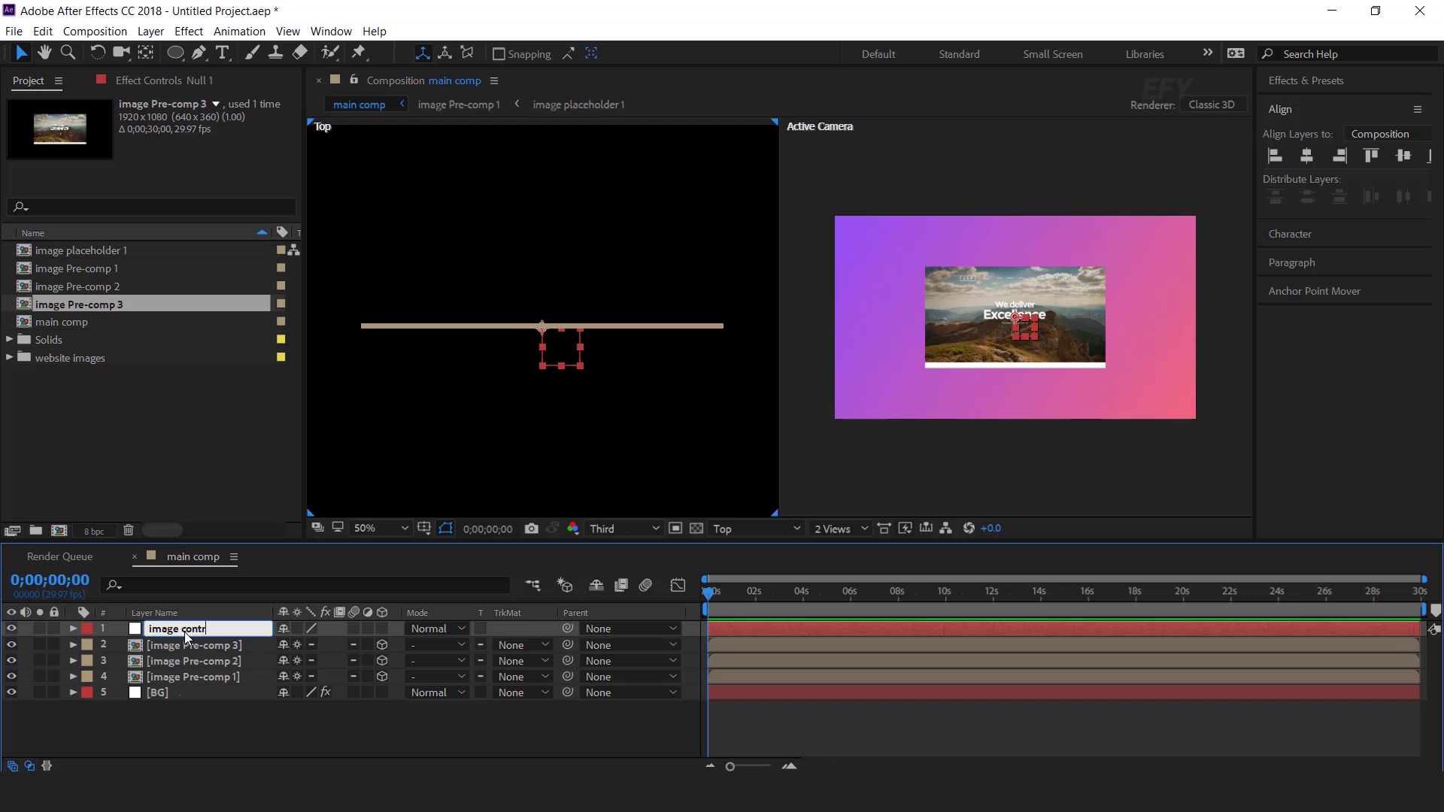
{"action": "key", "text": "Return"}
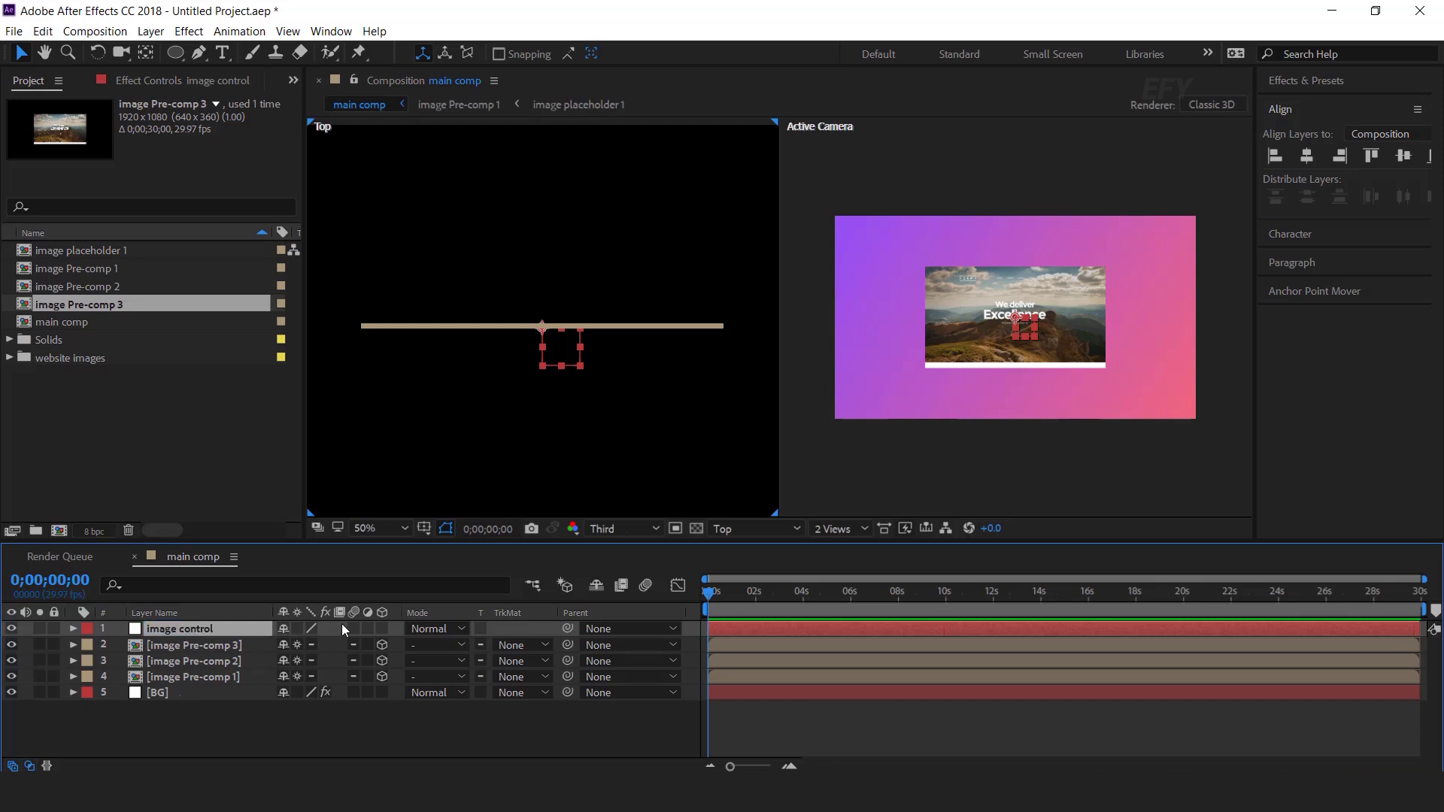
{"action": "left_click", "coordinate": [382, 628]}
- Parent the image Pre-comp 1, 2 and 3 layers to the image control null
{"action": "left_click", "coordinate": [210, 645]}
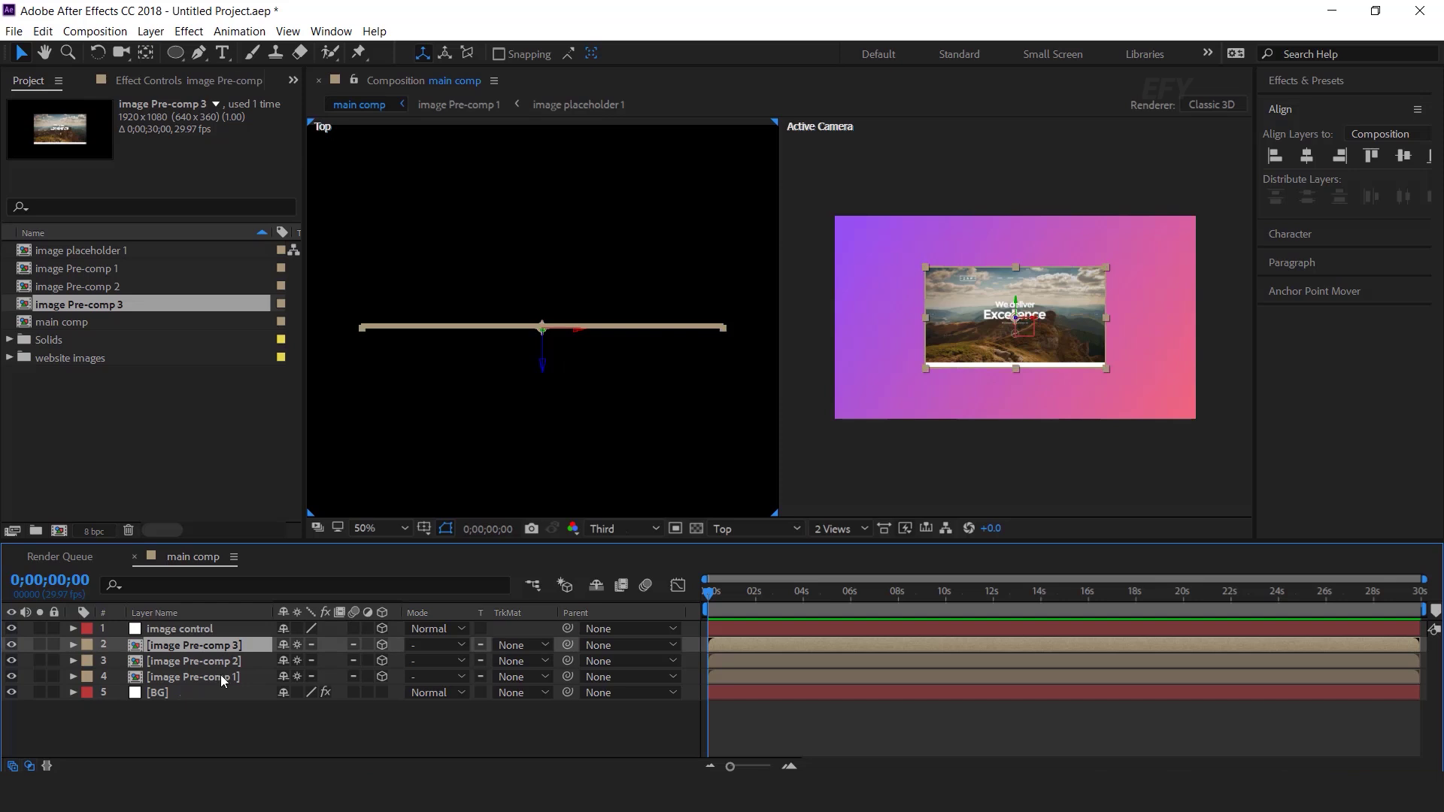
{"action": "left_click", "coordinate": [223, 680], "text": "shift"}
{"action": "left_click_drag", "start_coordinate": [567, 660], "coordinate": [171, 631]}
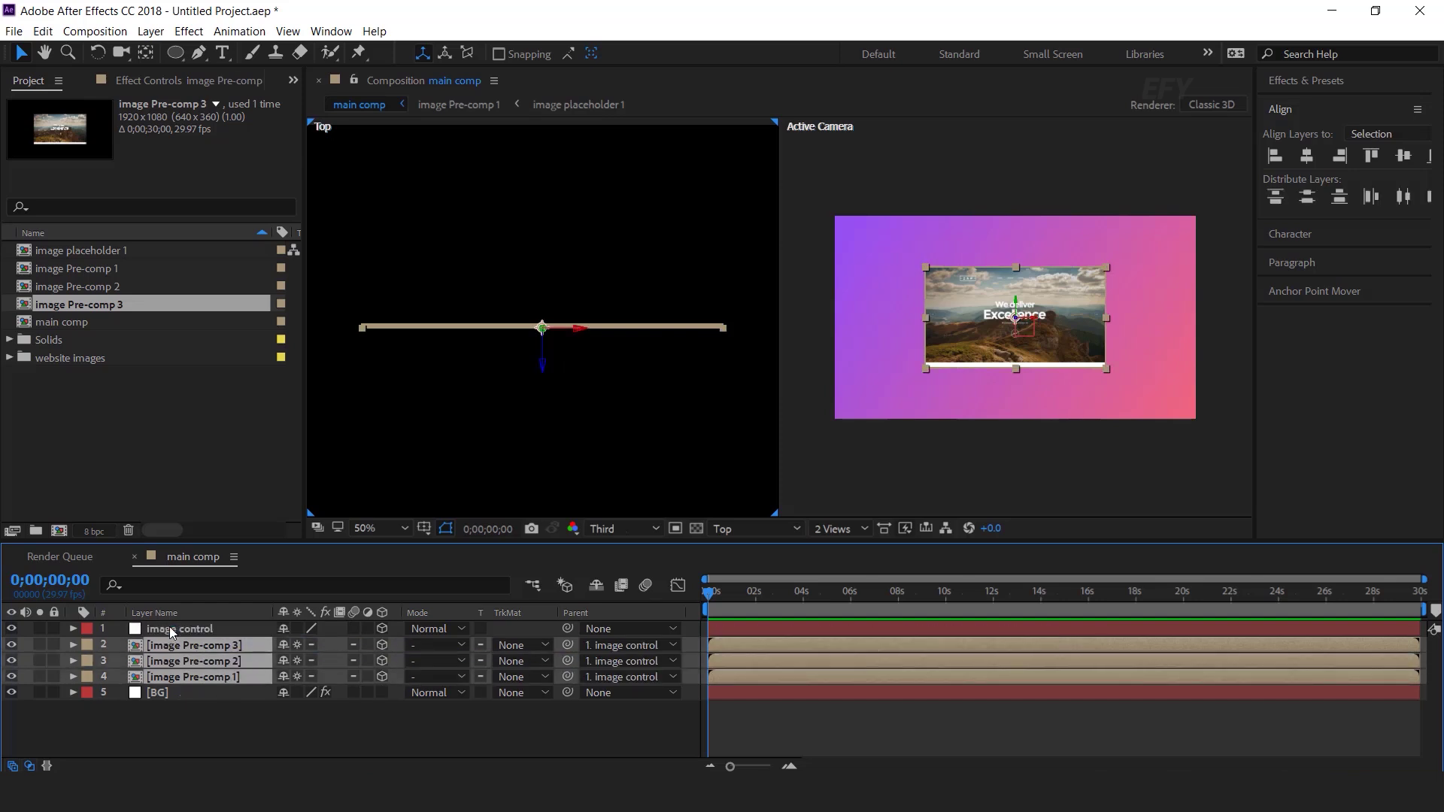
{"action": "left_click", "coordinate": [268, 728]}
- Move the image control null to about 633.3, 540, 130.5 and set its Y orientation to about 332.1°
{"action": "left_click", "coordinate": [183, 628]}
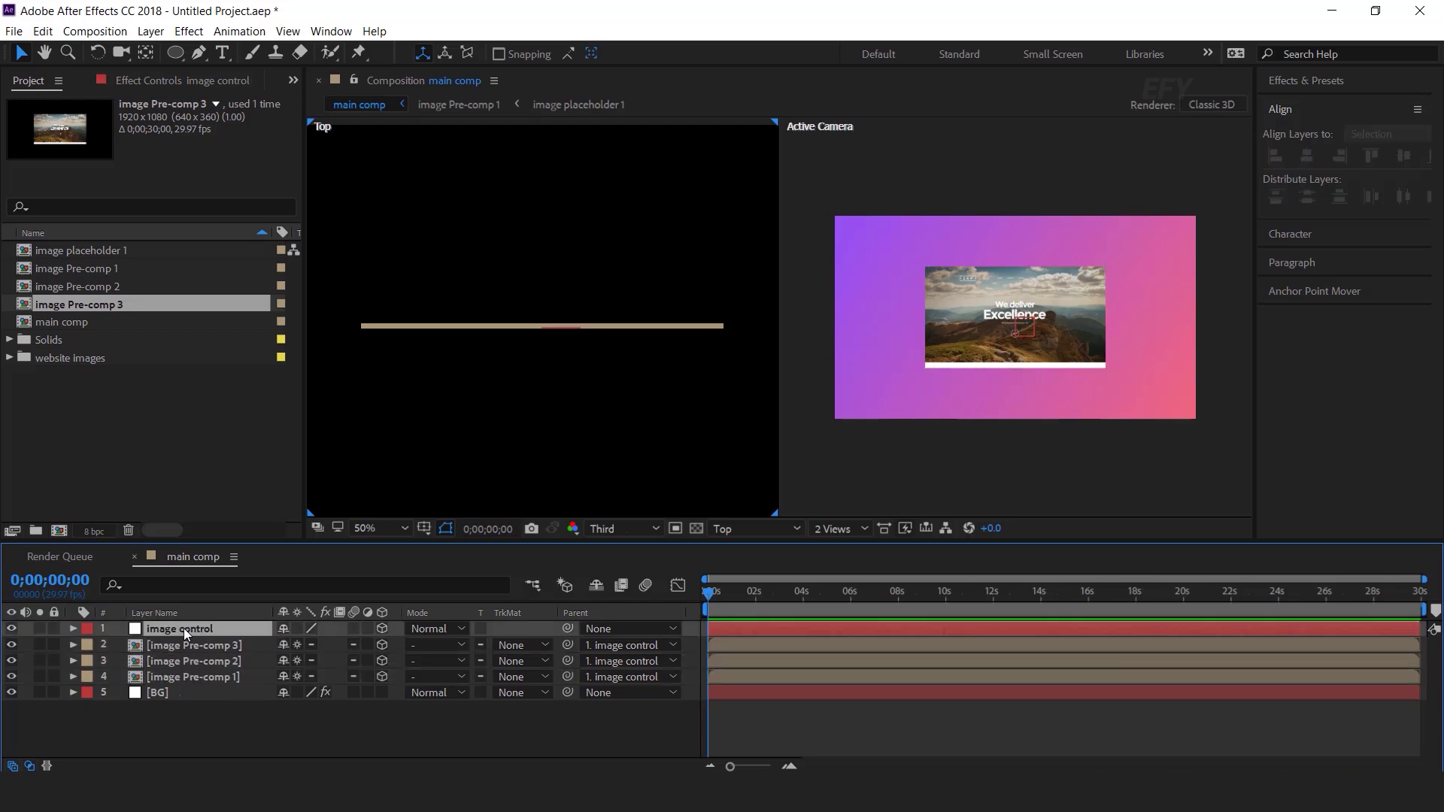
{"action": "key", "text": "p"}
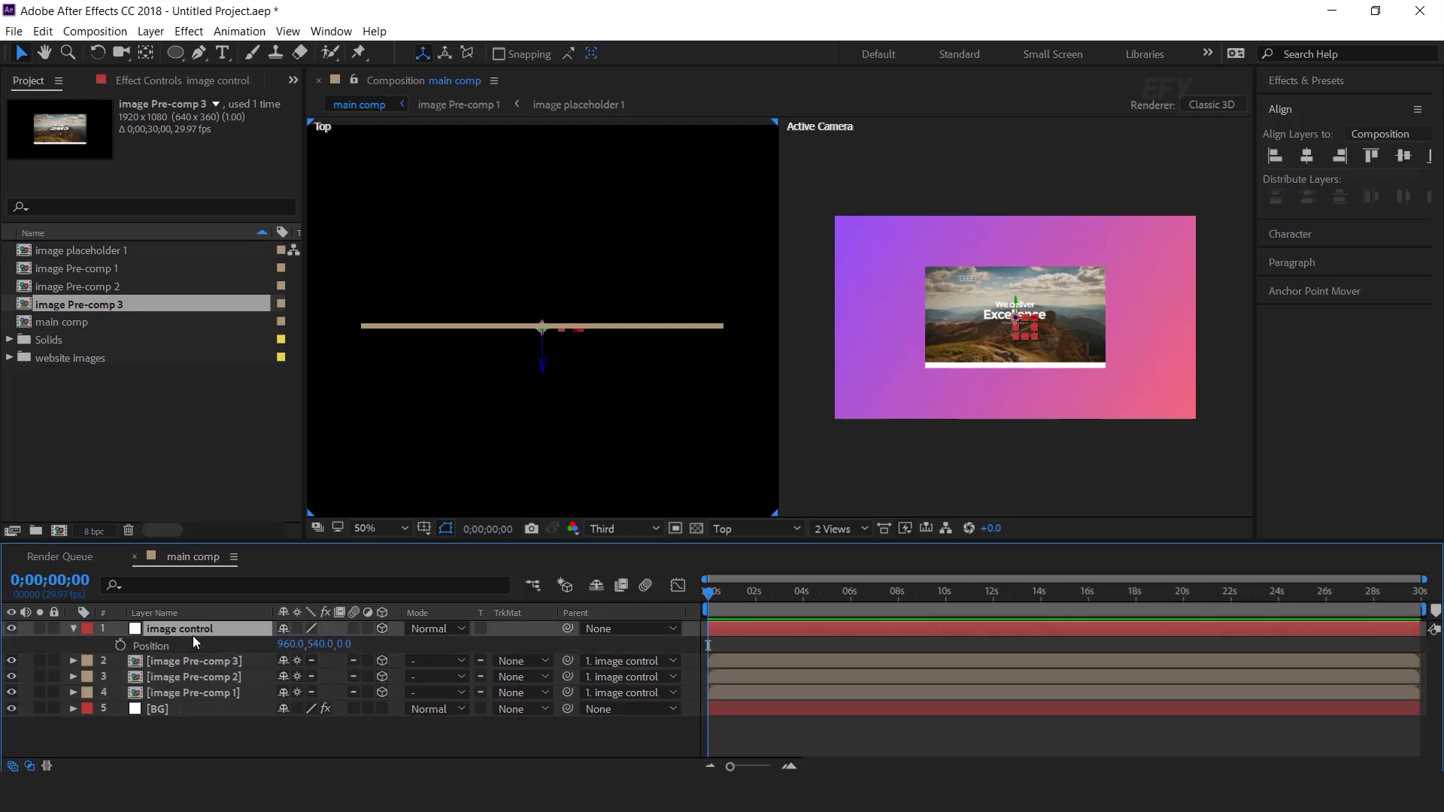
{"action": "key", "text": "shift+r"}
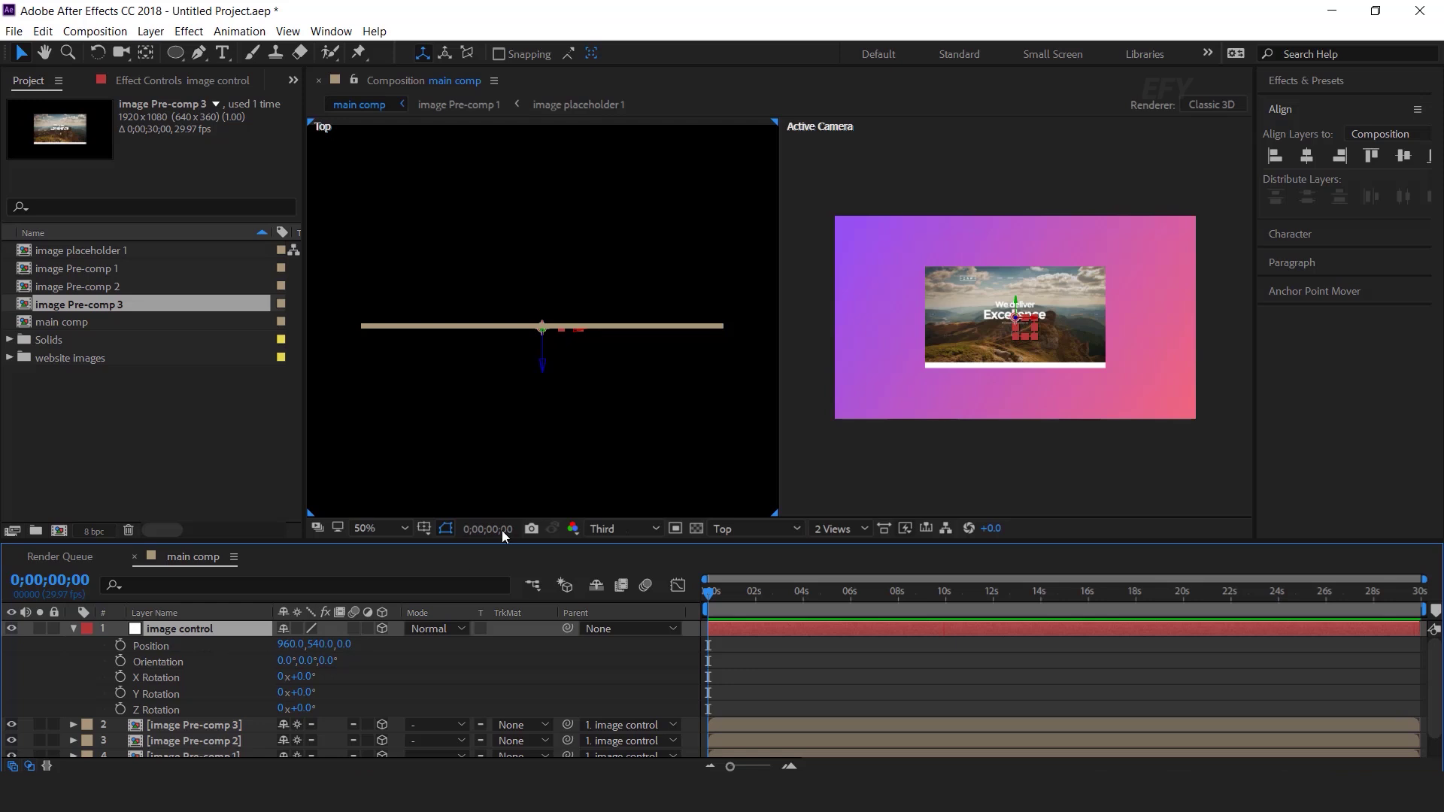
{"action": "scroll", "coordinate": [532, 425], "scroll_direction": "down", "scroll_amount": 3}
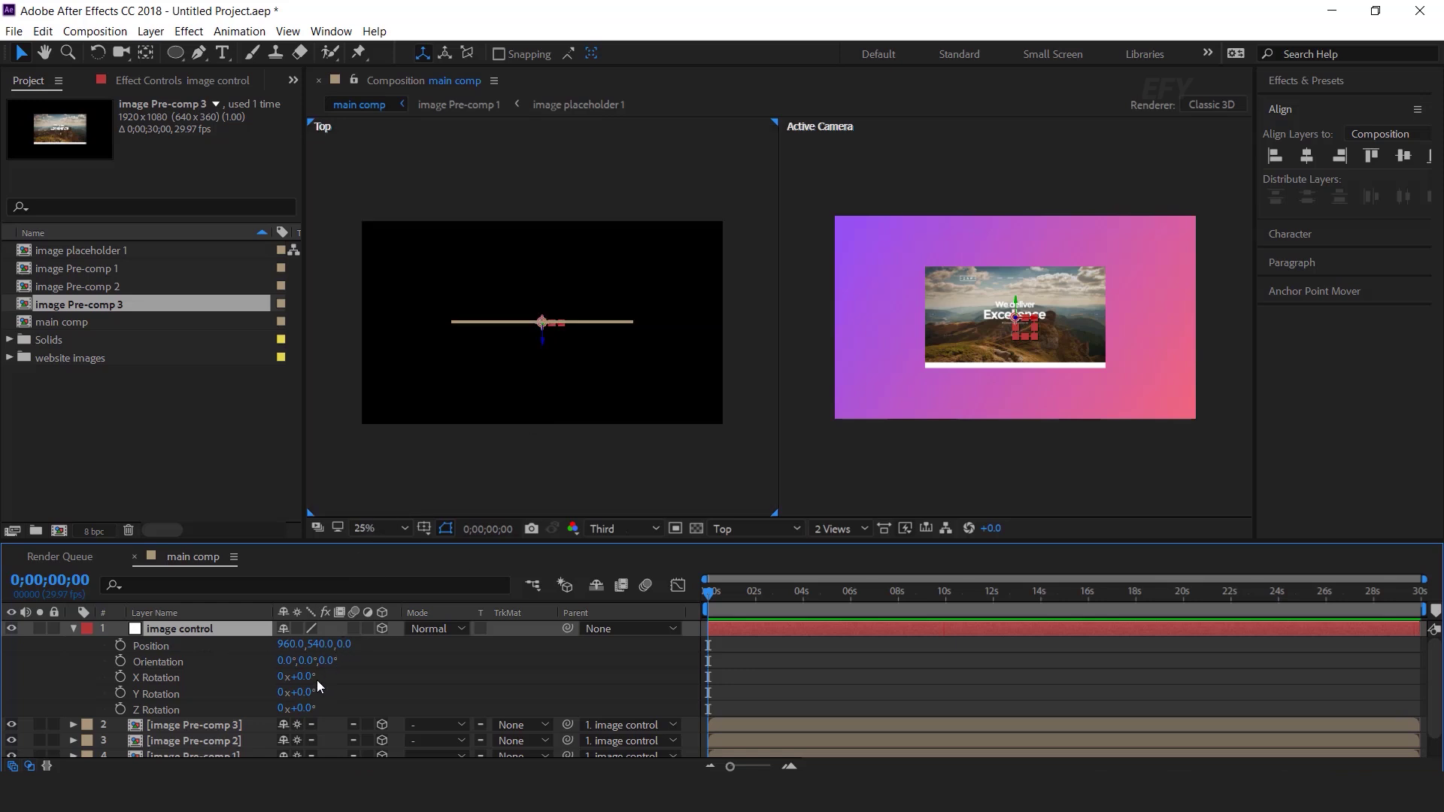
{"action": "left_click_drag", "start_coordinate": [311, 660], "coordinate": [279, 666]}
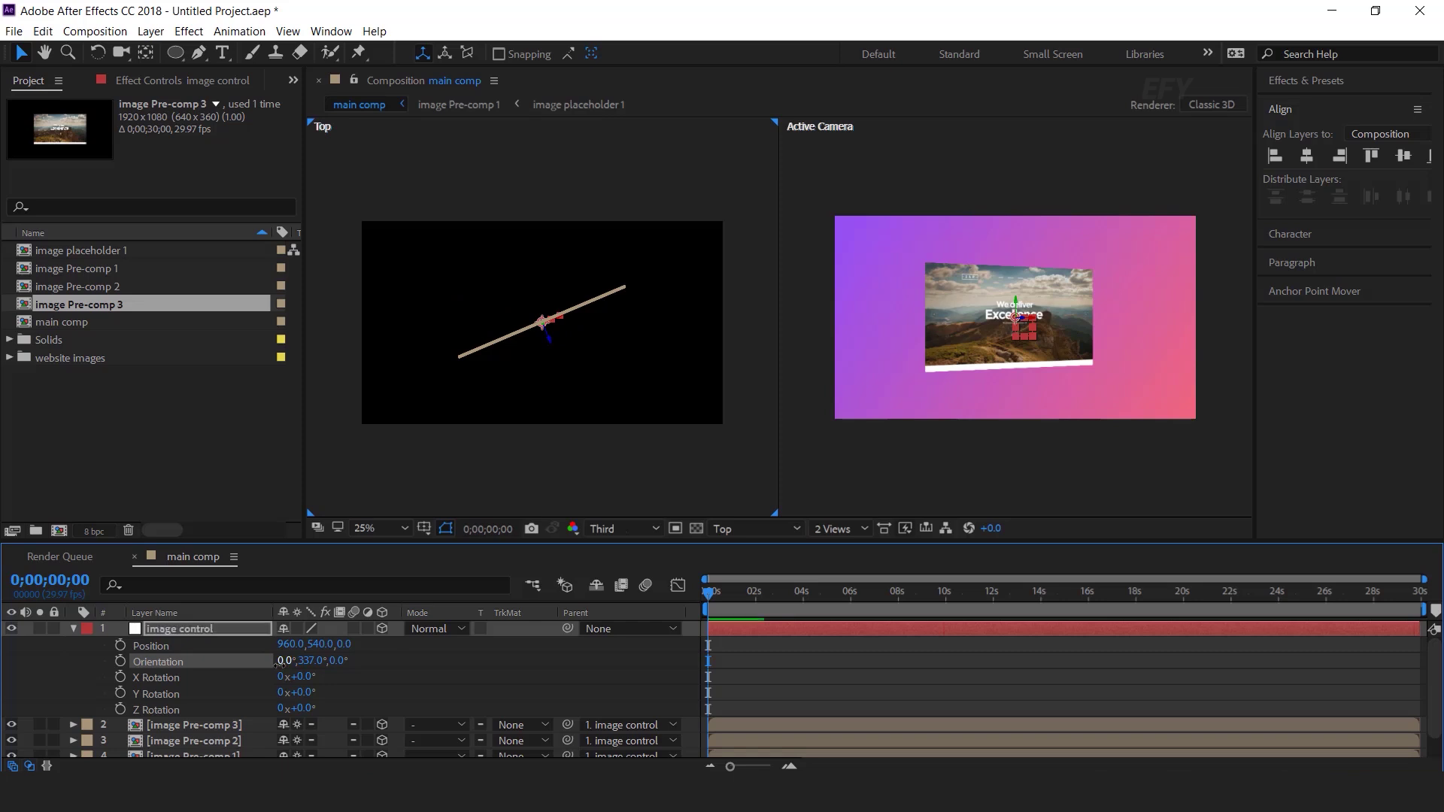
{"action": "left_click_drag", "start_coordinate": [550, 344], "coordinate": [498, 297]}
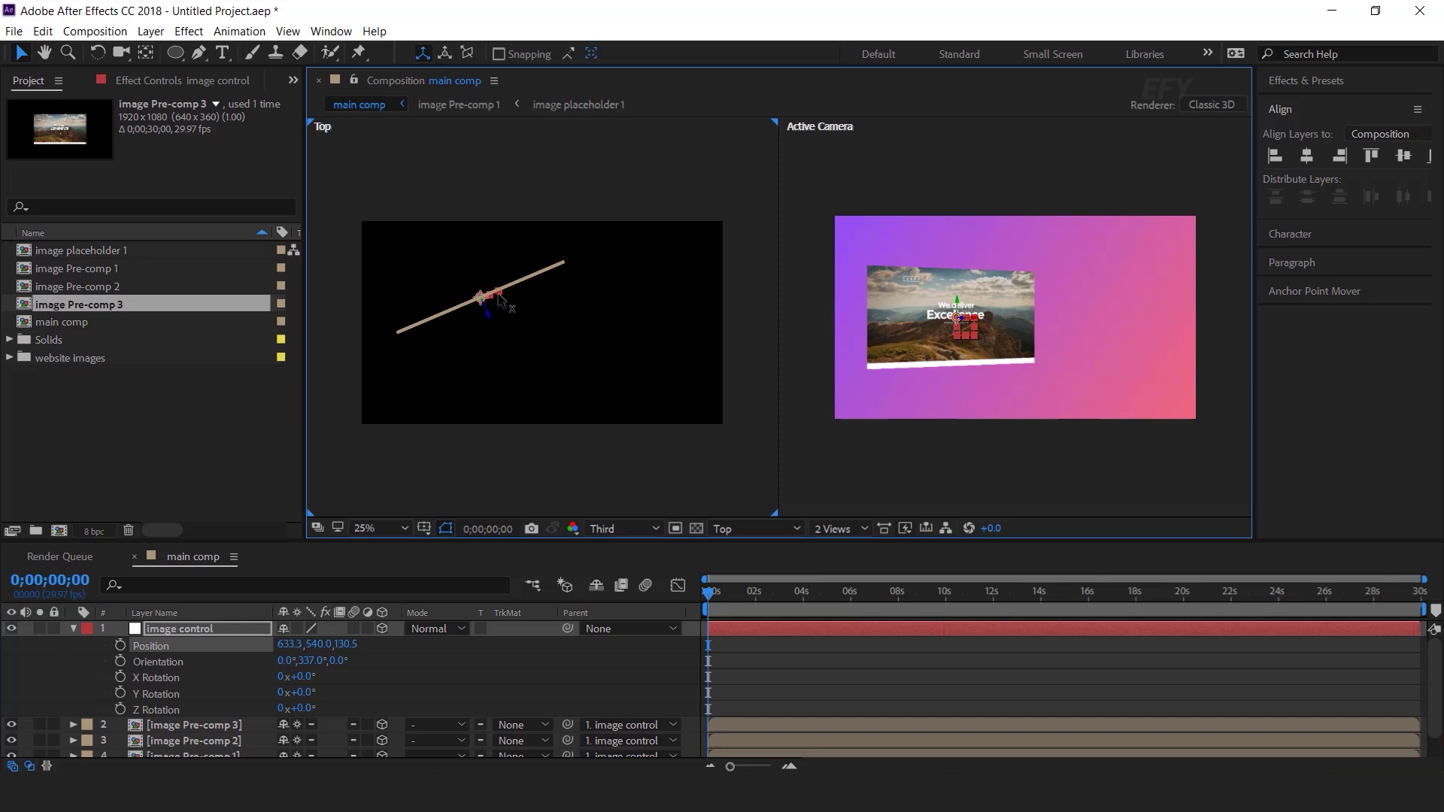
{"action": "mouse_move", "coordinate": [313, 665]}
{"action": "left_mouse_down"}
{"action": "mouse_move", "coordinate": [300, 665]}
{"action": "mouse_move", "coordinate": [340, 664]}
{"action": "left_mouse_up"}
{"action": "left_click", "coordinate": [810, 675]}
- Add Position and Orientation keyframes to the image control null at 0;00;00;28
{"action": "key", "text": "equal"}
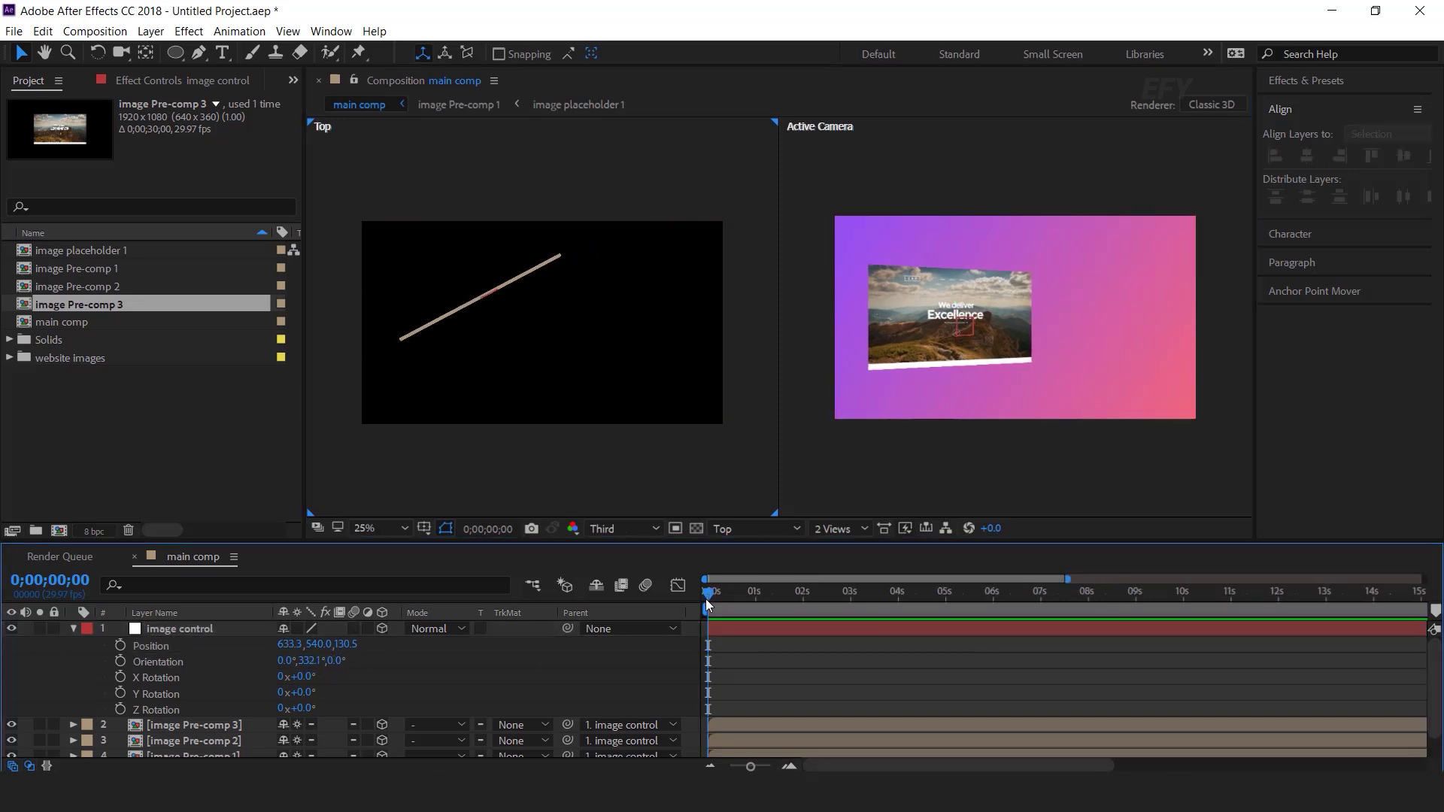
{"action": "mouse_move", "coordinate": [751, 597]}
{"action": "left_mouse_down"}
{"action": "mouse_move", "coordinate": [764, 598]}
{"action": "mouse_move", "coordinate": [752, 598]}
{"action": "left_mouse_up"}
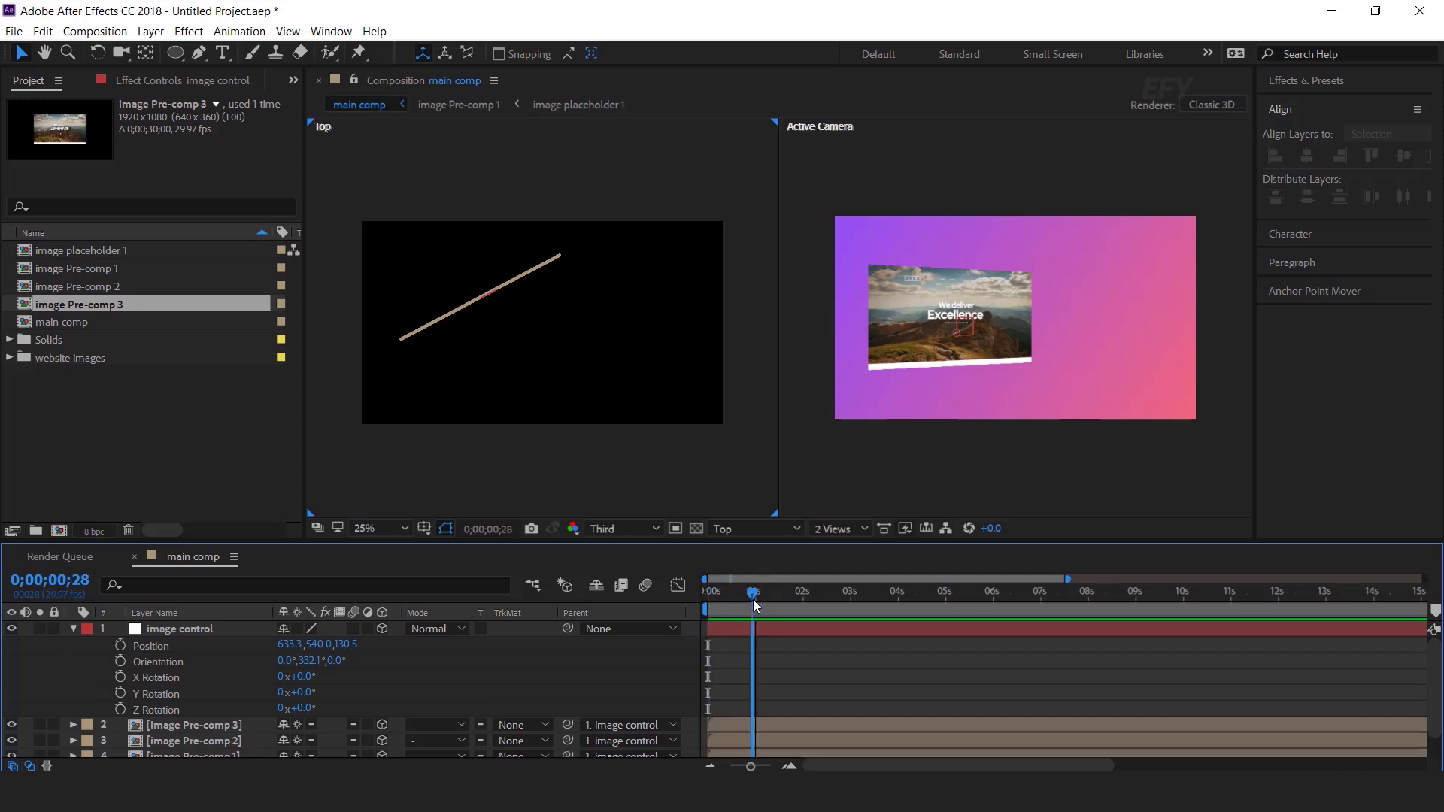
{"action": "left_click", "coordinate": [121, 645]}
{"action": "left_click", "coordinate": [121, 661]}
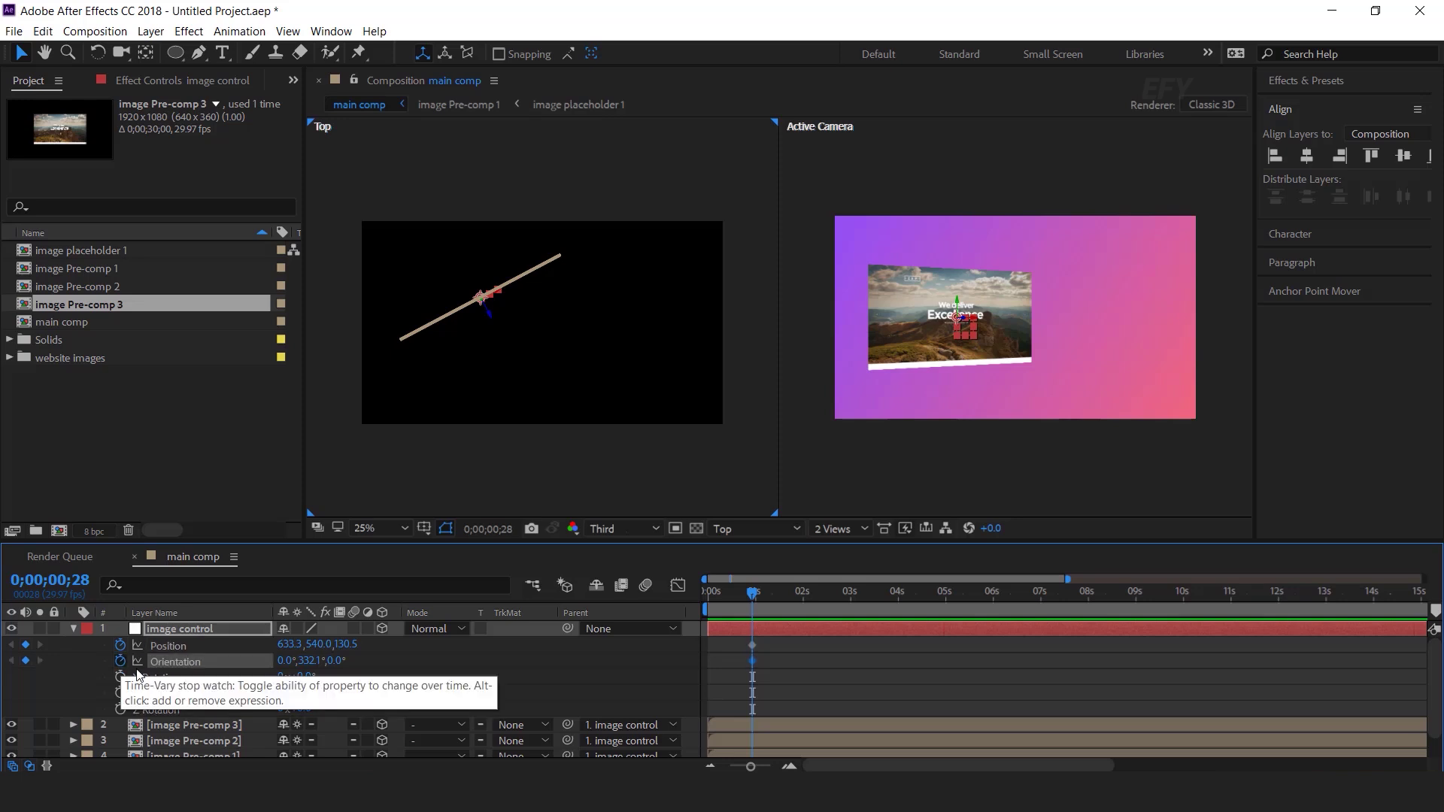
- At 0;00;00;00, move the image control null off-screen to about 2794.4, 540, -1003 to keyframe its starting position
{"action": "left_click_drag", "start_coordinate": [755, 595], "coordinate": [680, 601]}
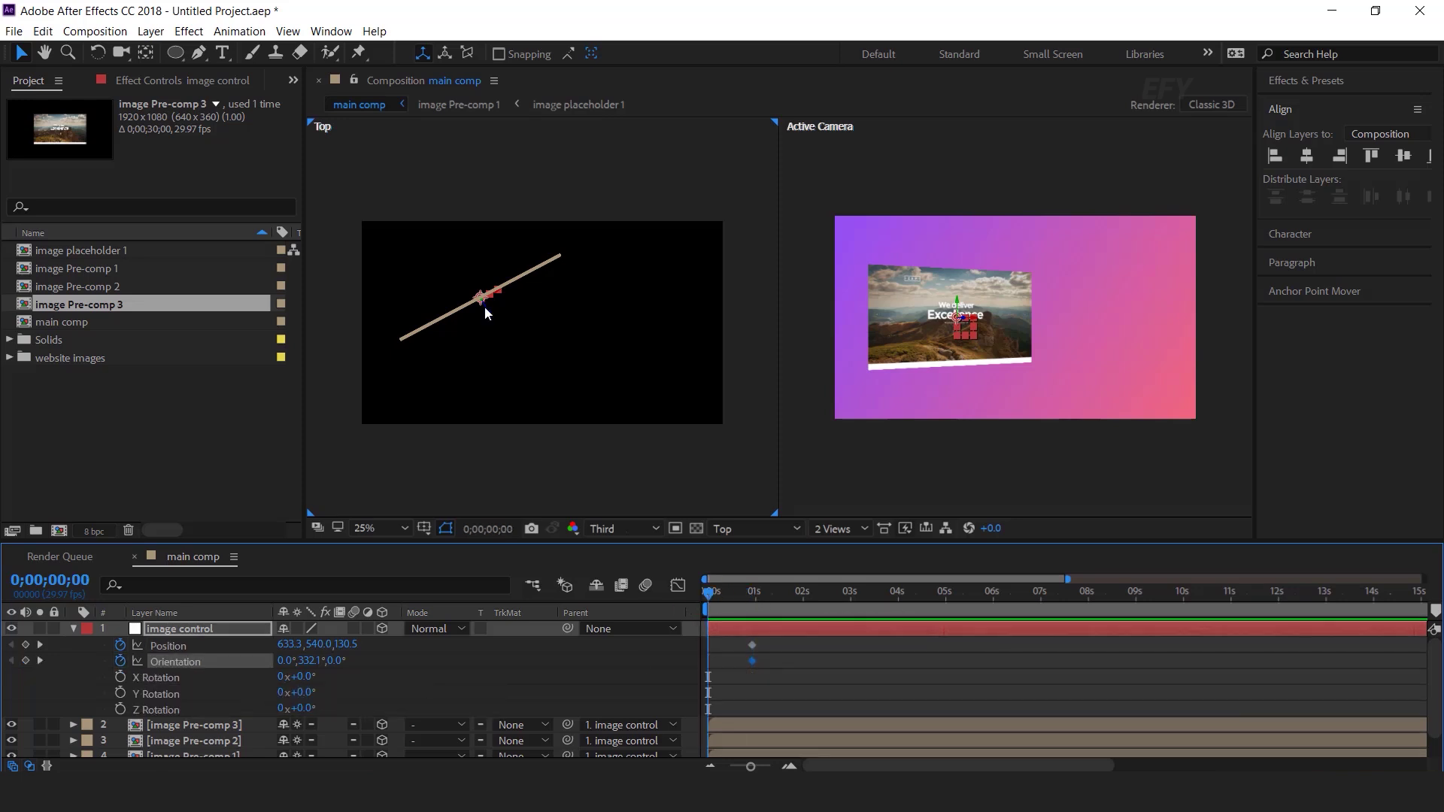
{"action": "scroll", "coordinate": [494, 315], "scroll_direction": "down", "scroll_amount": 1}
{"action": "left_click_drag", "start_coordinate": [516, 315], "coordinate": [483, 374]}
{"action": "scroll", "coordinate": [650, 386], "scroll_direction": "up", "scroll_amount": 1}
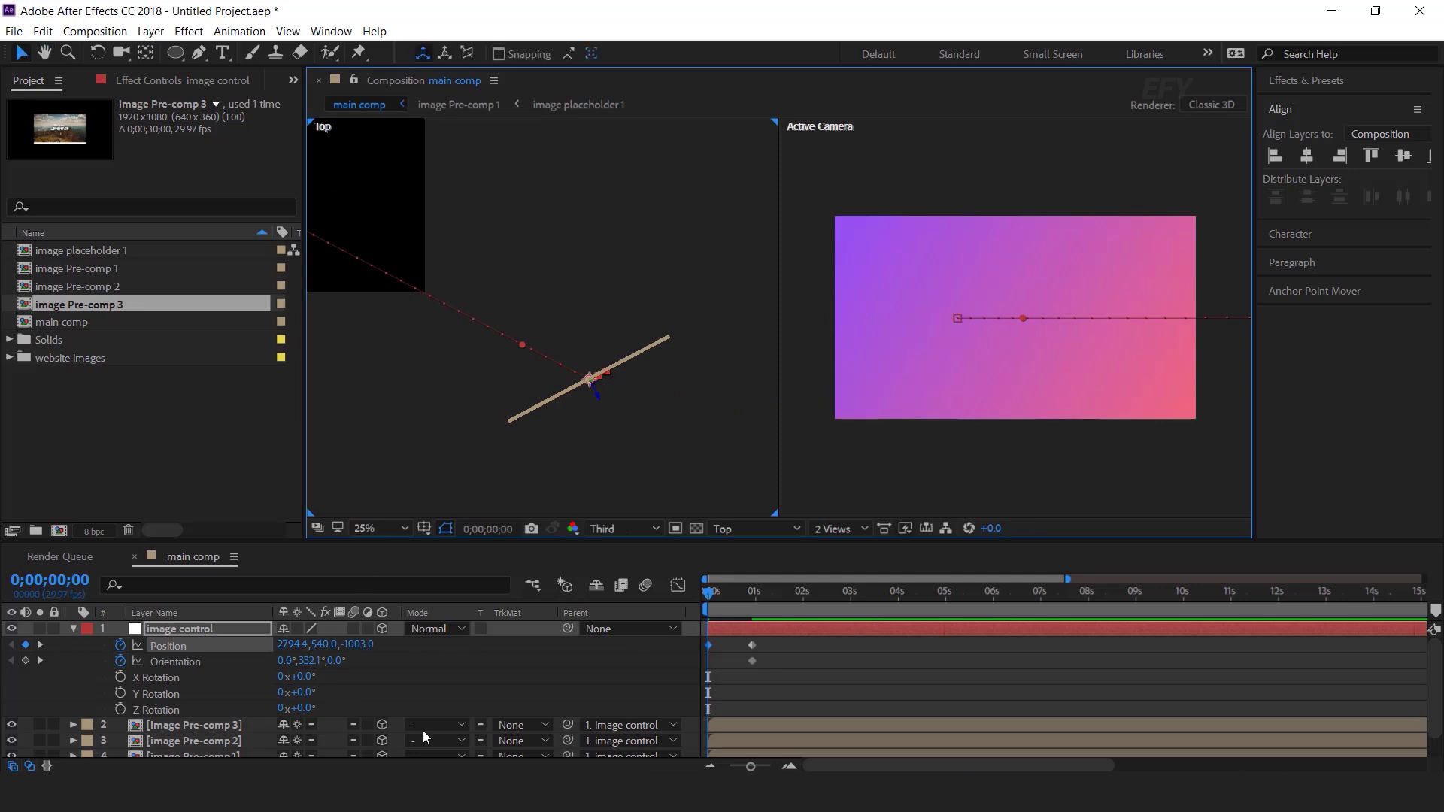
- Set the image control null's Y orientation to about 130.1° at 0;00;00;00 and preview the entrance animation
{"action": "left_click_drag", "start_coordinate": [307, 667], "coordinate": [201, 662]}
{"action": "key", "text": "space"}
{"action": "key", "text": "space"}
{"action": "key", "text": "space"}
{"action": "key", "text": "space"}
- Add holding Position and Orientation keyframes to the image control null at 0;00;03;12
{"action": "left_click_drag", "start_coordinate": [716, 599], "coordinate": [871, 598]}
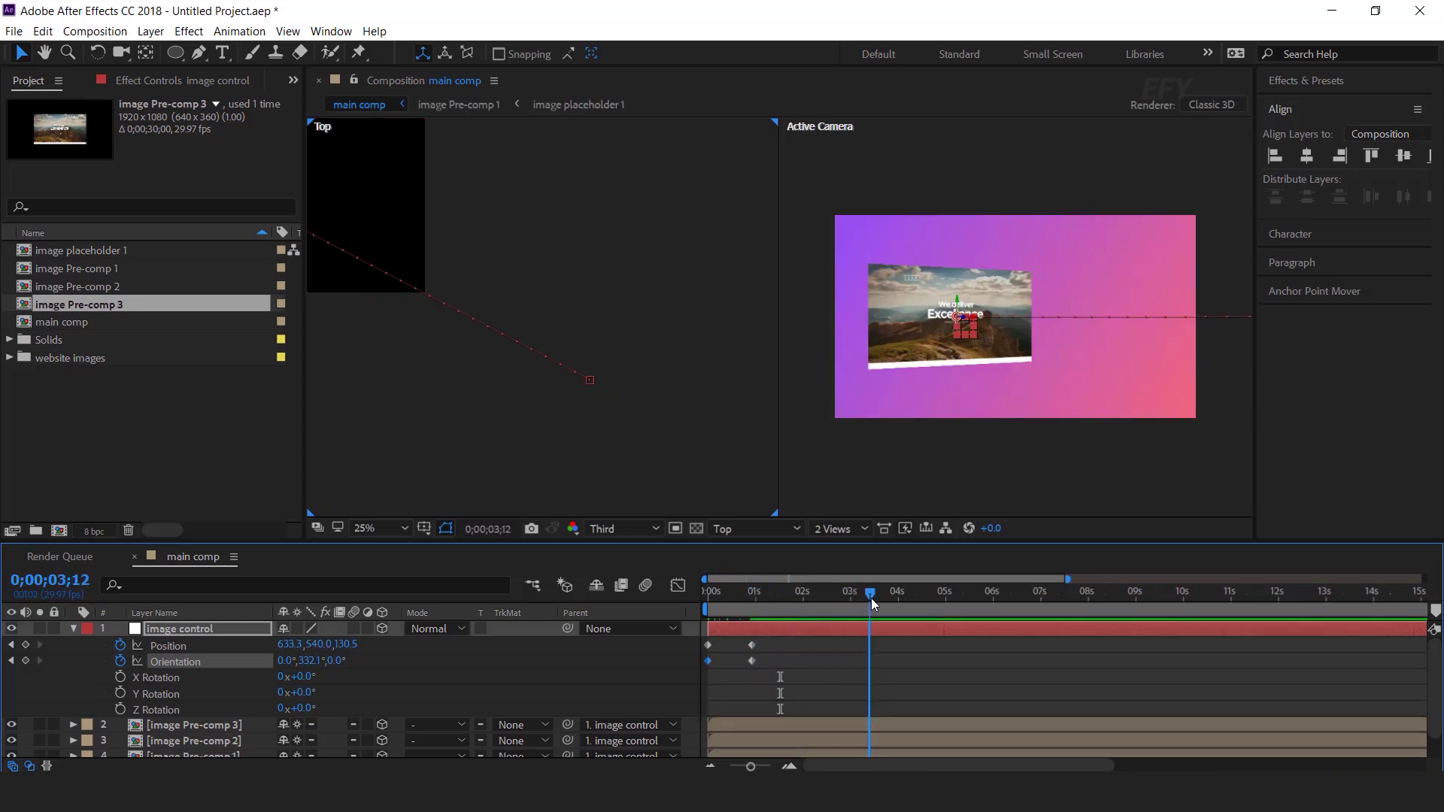
{"action": "left_click", "coordinate": [26, 644]}
{"action": "left_click", "coordinate": [25, 660]}
- At 0;00;04;15, set the image control null's Y orientation to about 18.1° and X position to about -1296.7, and preview the exit
{"action": "left_click_drag", "start_coordinate": [876, 591], "coordinate": [924, 591]}
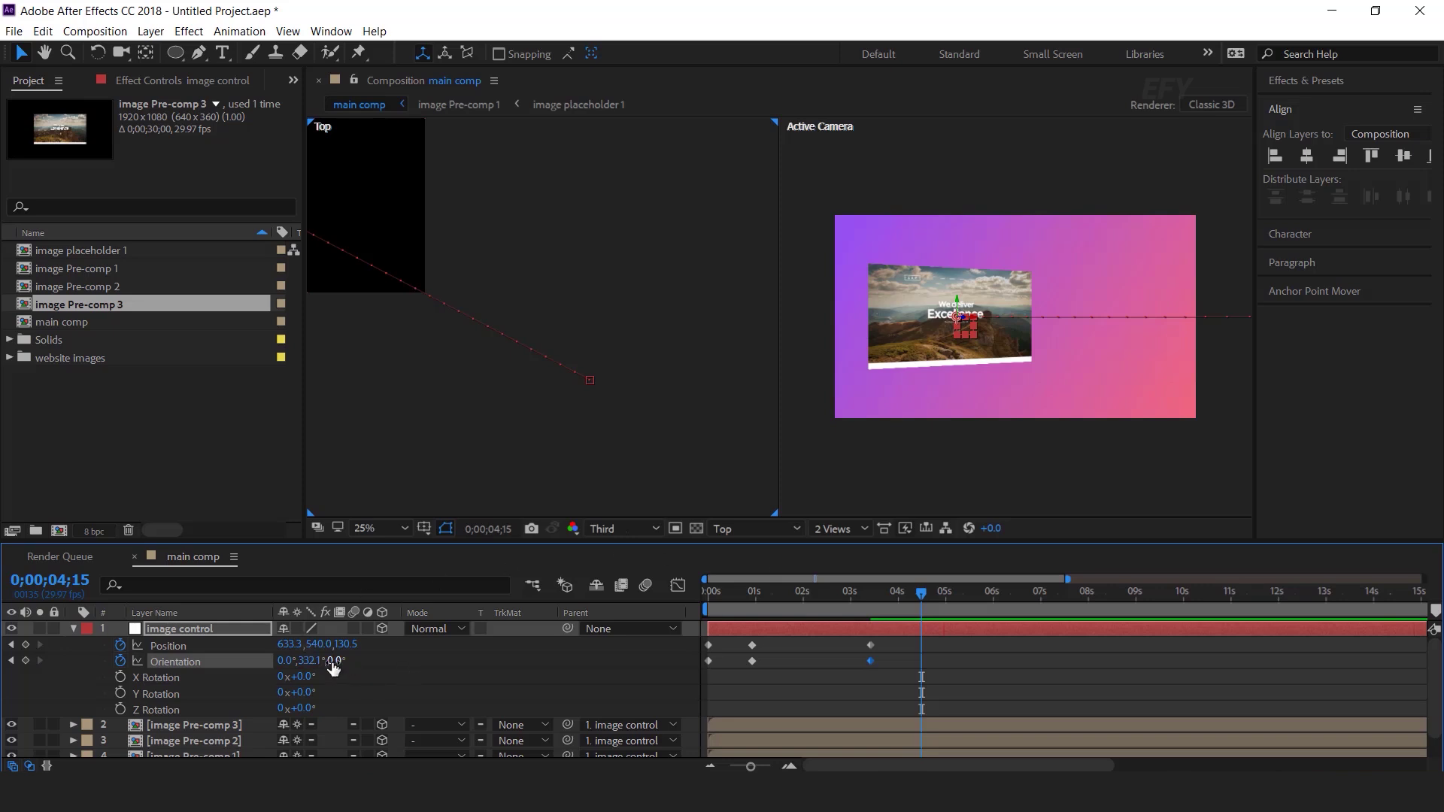
{"action": "left_click_drag", "start_coordinate": [315, 660], "coordinate": [351, 659]}
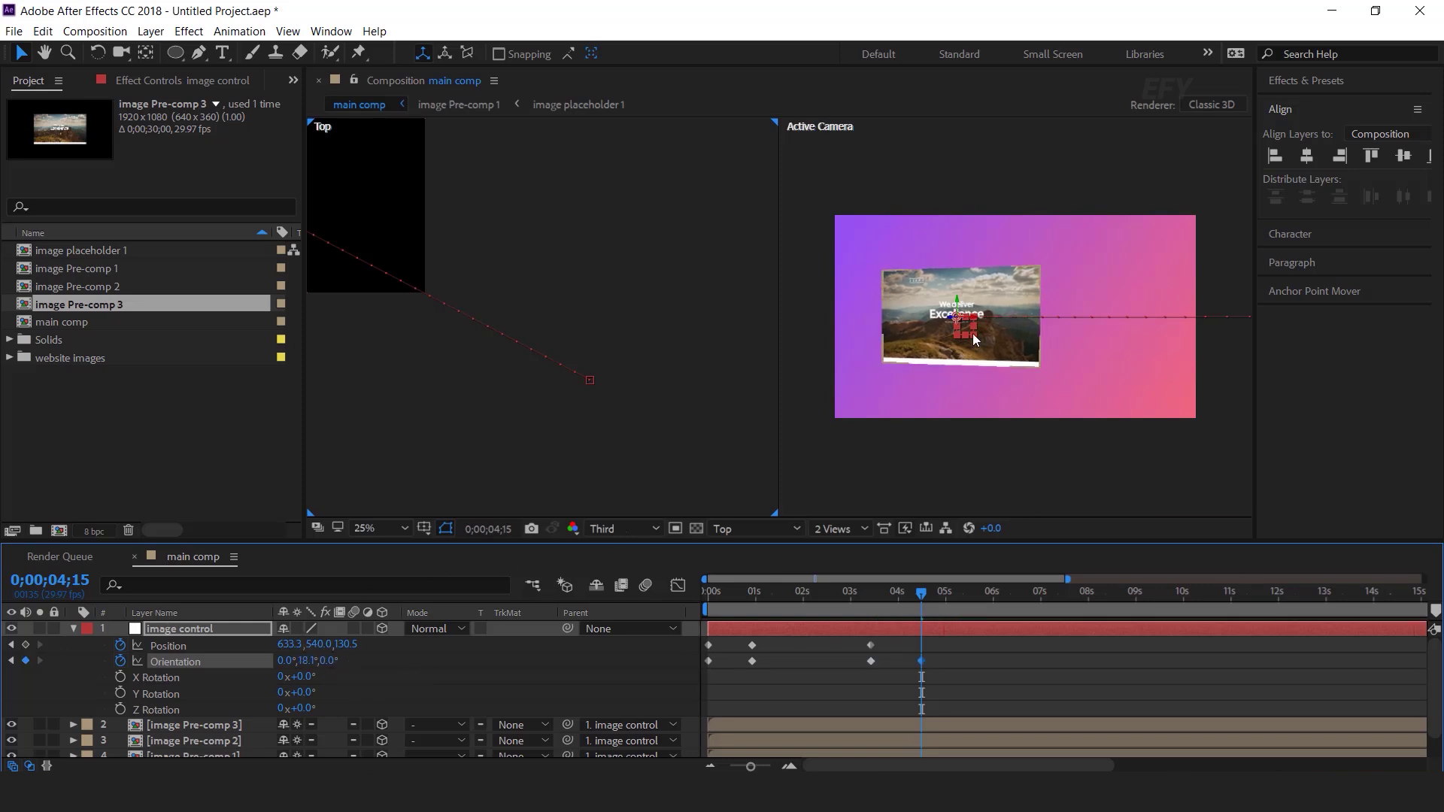
{"action": "left_click_drag", "start_coordinate": [288, 645], "coordinate": [105, 644]}
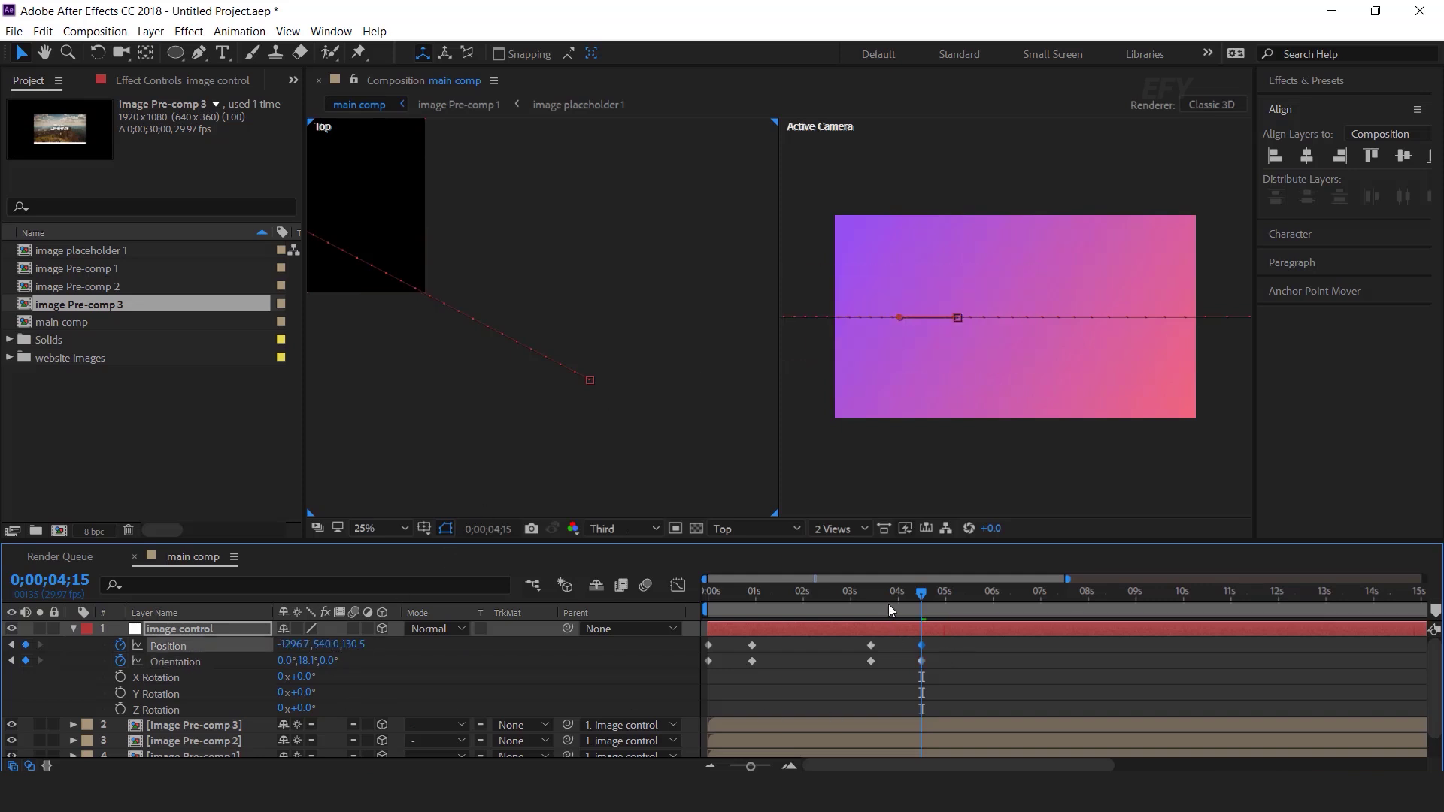
{"action": "key", "text": "space"}
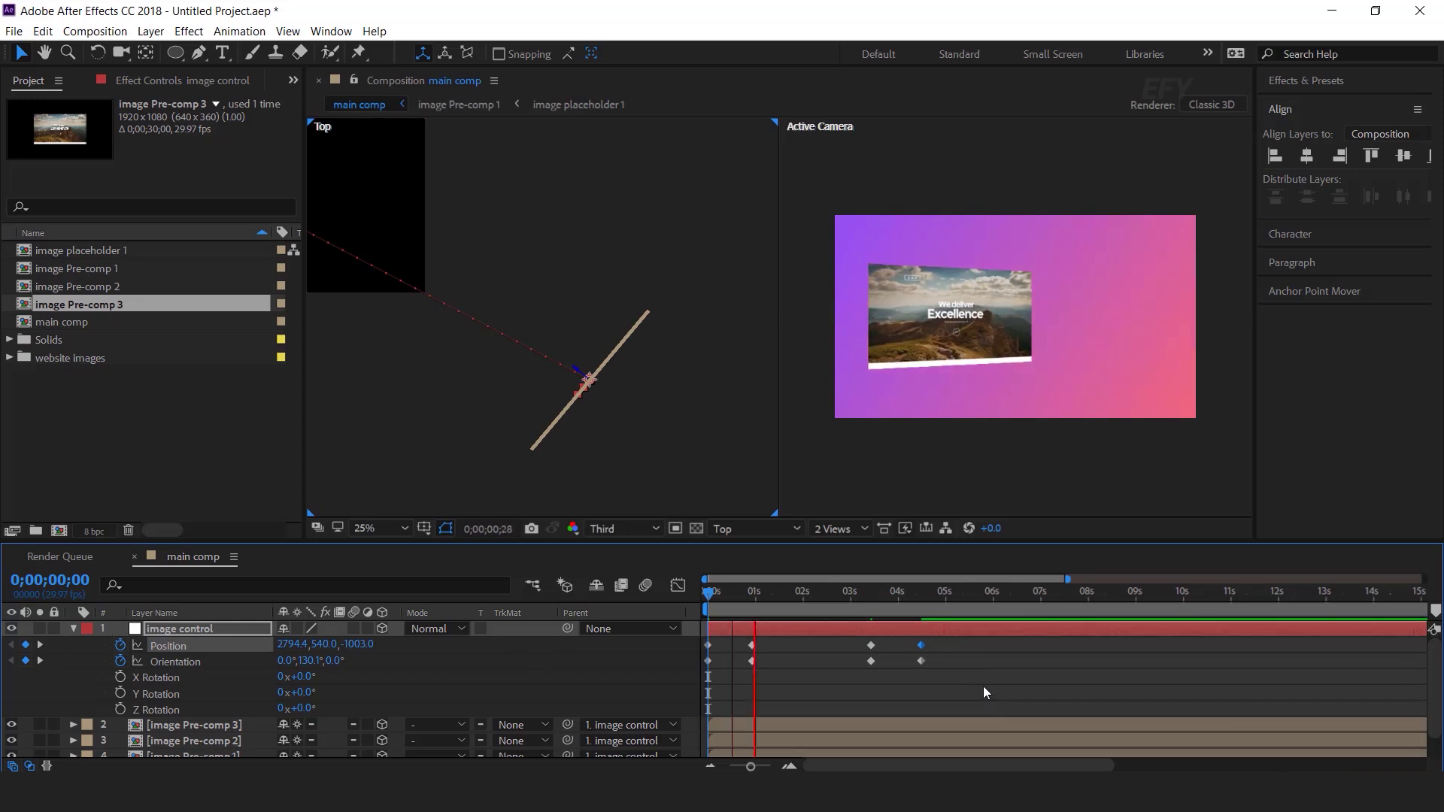
- Apply Easy Ease to all Position and Orientation keyframes of the image control null
{"action": "left_click", "coordinate": [855, 594]}
{"action": "left_click_drag", "start_coordinate": [932, 643], "coordinate": [633, 698]}
{"action": "right_click", "coordinate": [920, 646]}
{"action": "mouse_move", "coordinate": [1015, 632]}
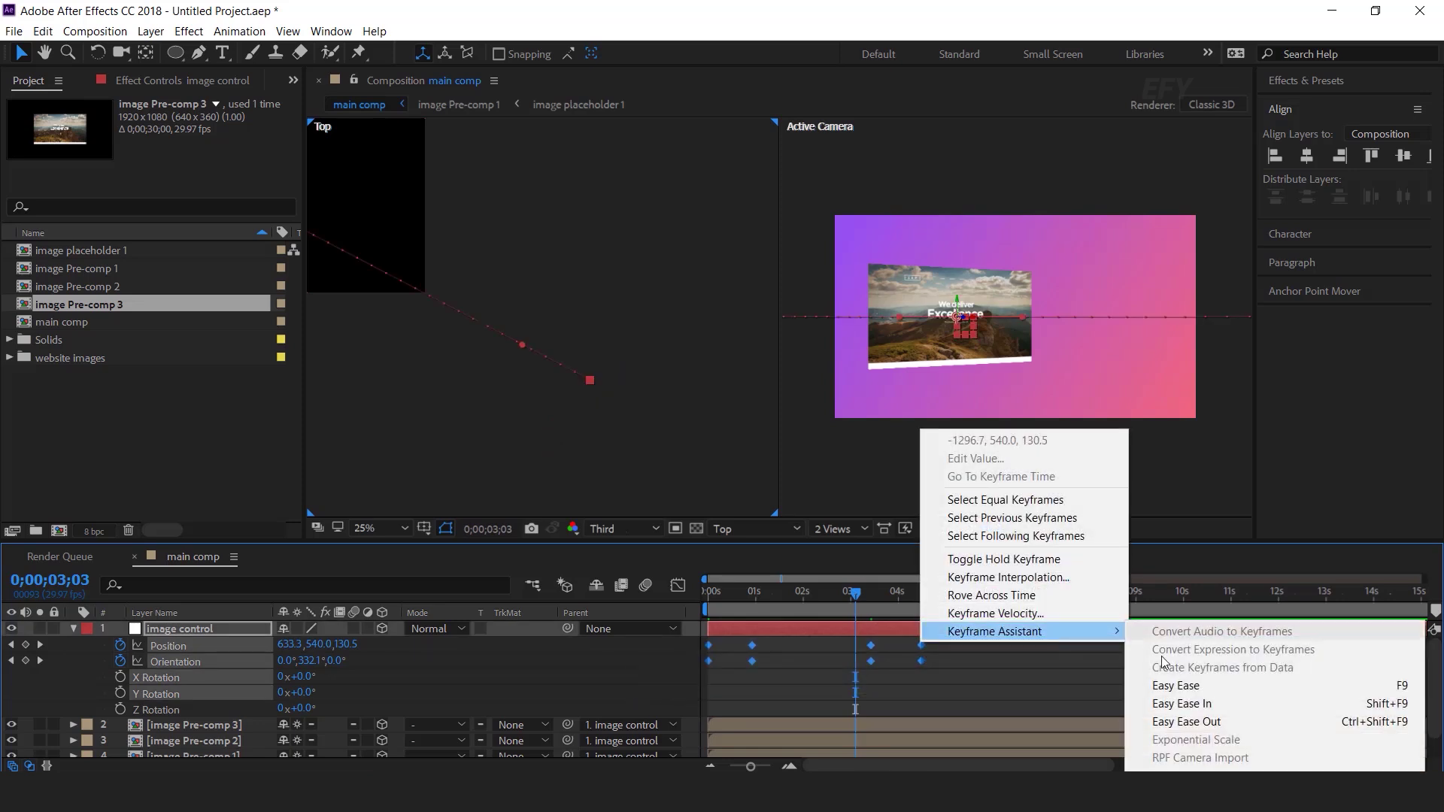
{"action": "left_click", "coordinate": [1204, 686]}
- Reshape the image control null's speed curves in the Graph Editor for stronger easing on the entrance and exit, and preview the motion
{"action": "left_click", "coordinate": [677, 585]}
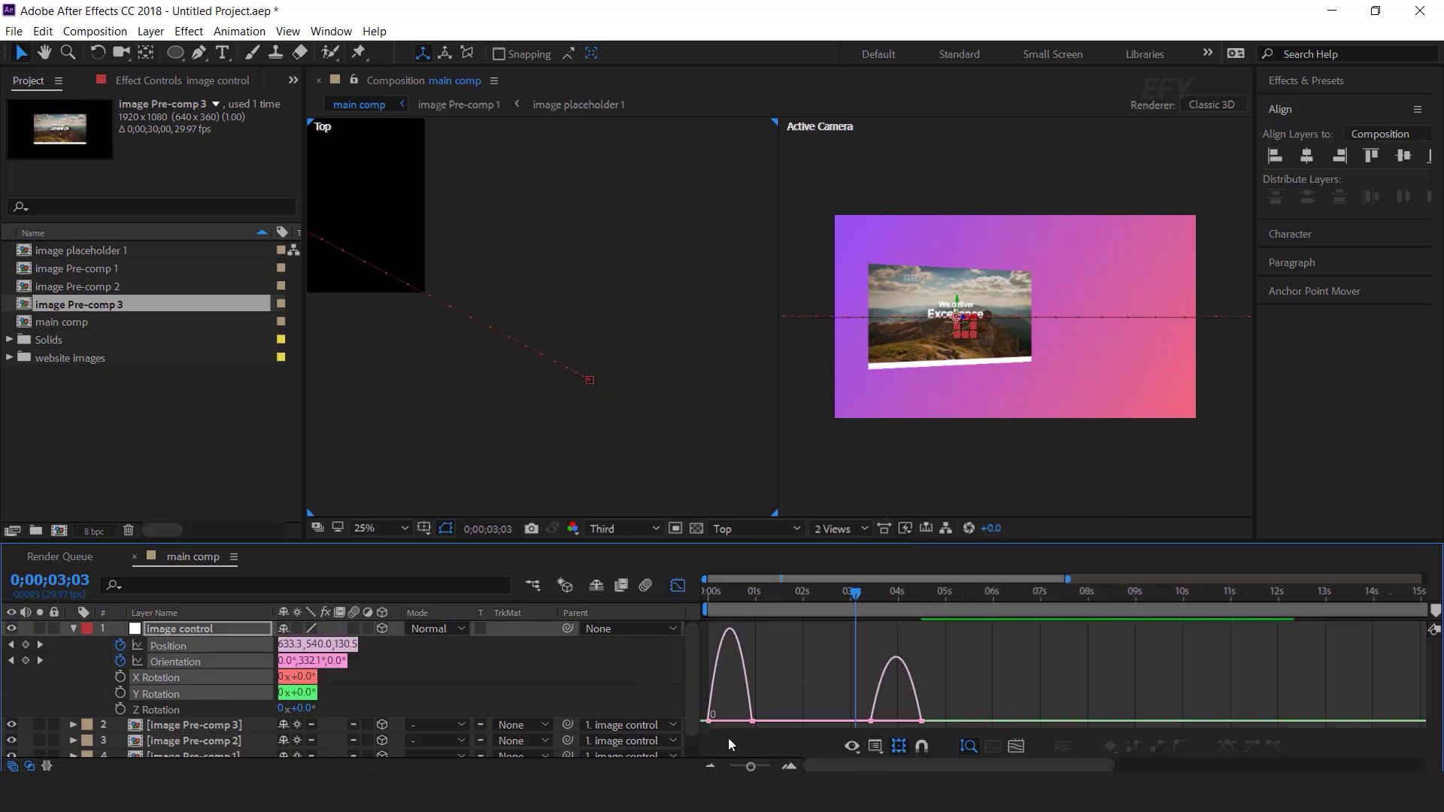
{"action": "left_click_drag", "start_coordinate": [853, 764], "coordinate": [832, 764]}
{"action": "left_click", "coordinate": [796, 720]}
{"action": "left_click_drag", "start_coordinate": [782, 719], "coordinate": [746, 718]}
{"action": "left_click_drag", "start_coordinate": [1011, 694], "coordinate": [1073, 716]}
{"action": "left_click_drag", "start_coordinate": [1165, 686], "coordinate": [1115, 727]}
{"action": "left_click_drag", "start_coordinate": [1119, 715], "coordinate": [1099, 715]}
{"action": "left_click", "coordinate": [678, 588]}
{"action": "left_click_drag", "start_coordinate": [761, 594], "coordinate": [594, 615]}
{"action": "key", "text": "space"}
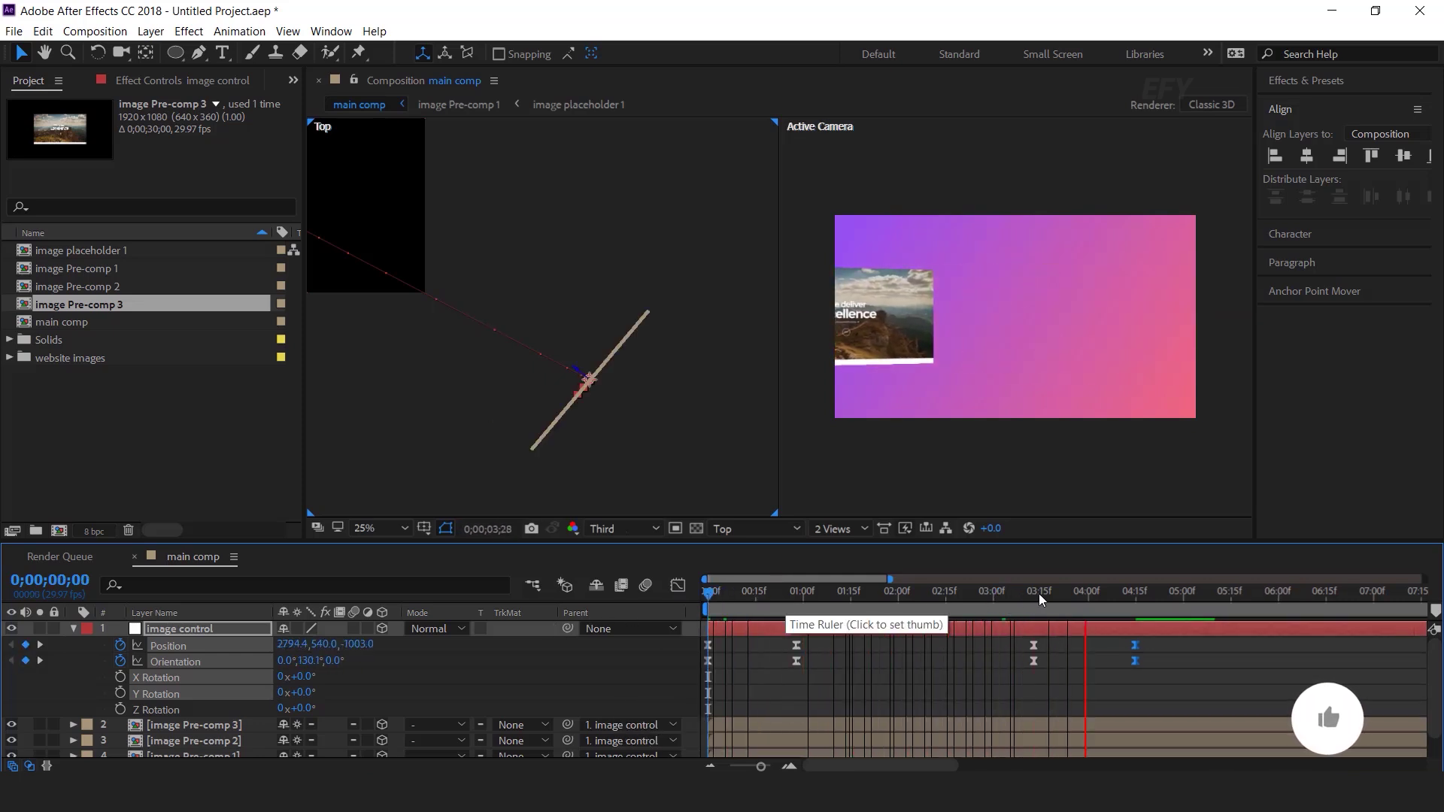
- Add Position keyframes to image Pre-comp 1, 2 and 3 at 0;00;01;01
{"action": "left_click_drag", "start_coordinate": [718, 594], "coordinate": [807, 597]}
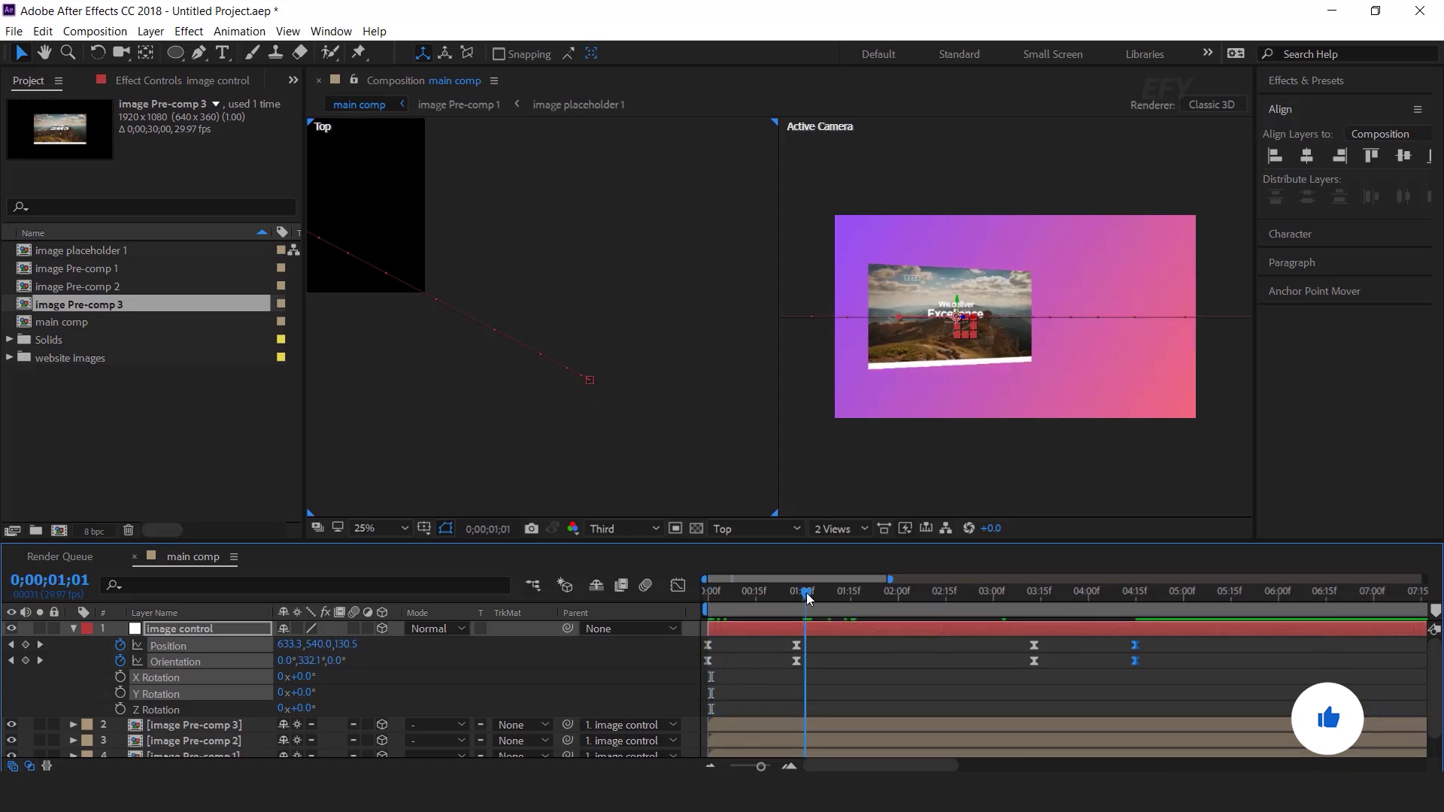
{"action": "left_click", "coordinate": [219, 725]}
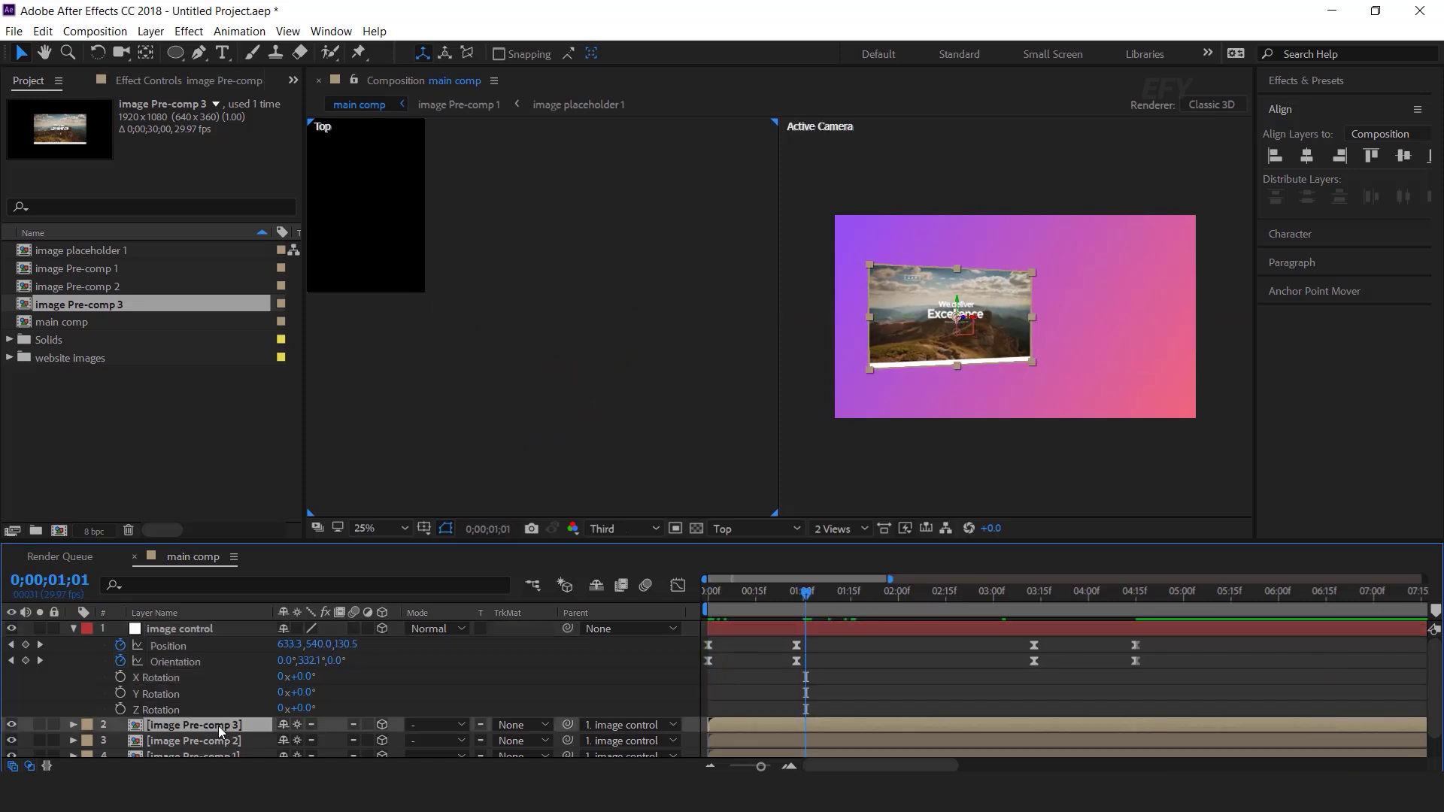
{"action": "scroll", "coordinate": [218, 725], "scroll_direction": "down", "scroll_amount": 1}
{"action": "left_click", "coordinate": [221, 735], "text": "shift"}
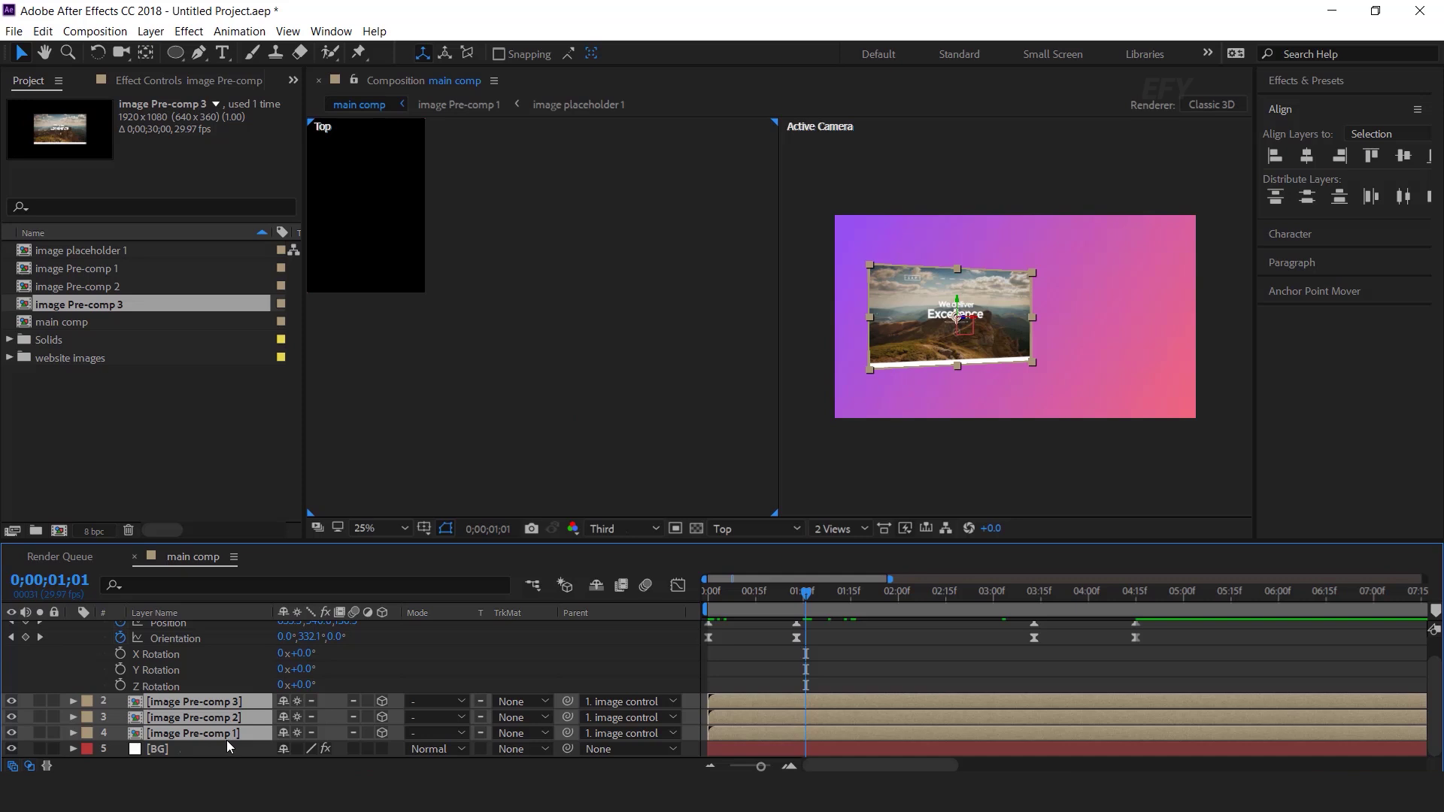
{"action": "key", "text": "p"}
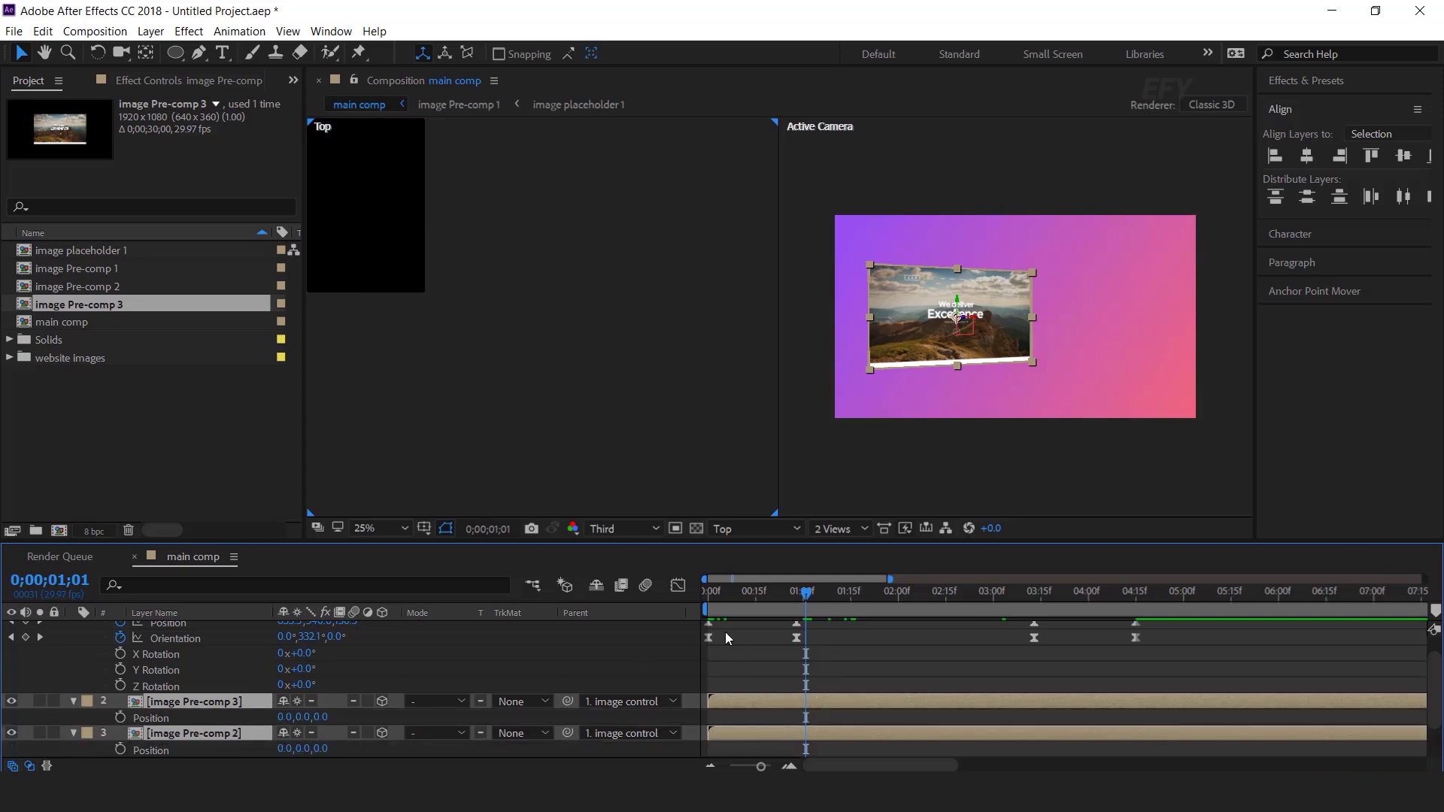
{"action": "scroll", "coordinate": [536, 328], "scroll_direction": "down", "scroll_amount": 1}
{"action": "middle_click", "coordinate": [512, 320]}
{"action": "scroll", "coordinate": [193, 707], "scroll_direction": "down", "scroll_amount": 1}
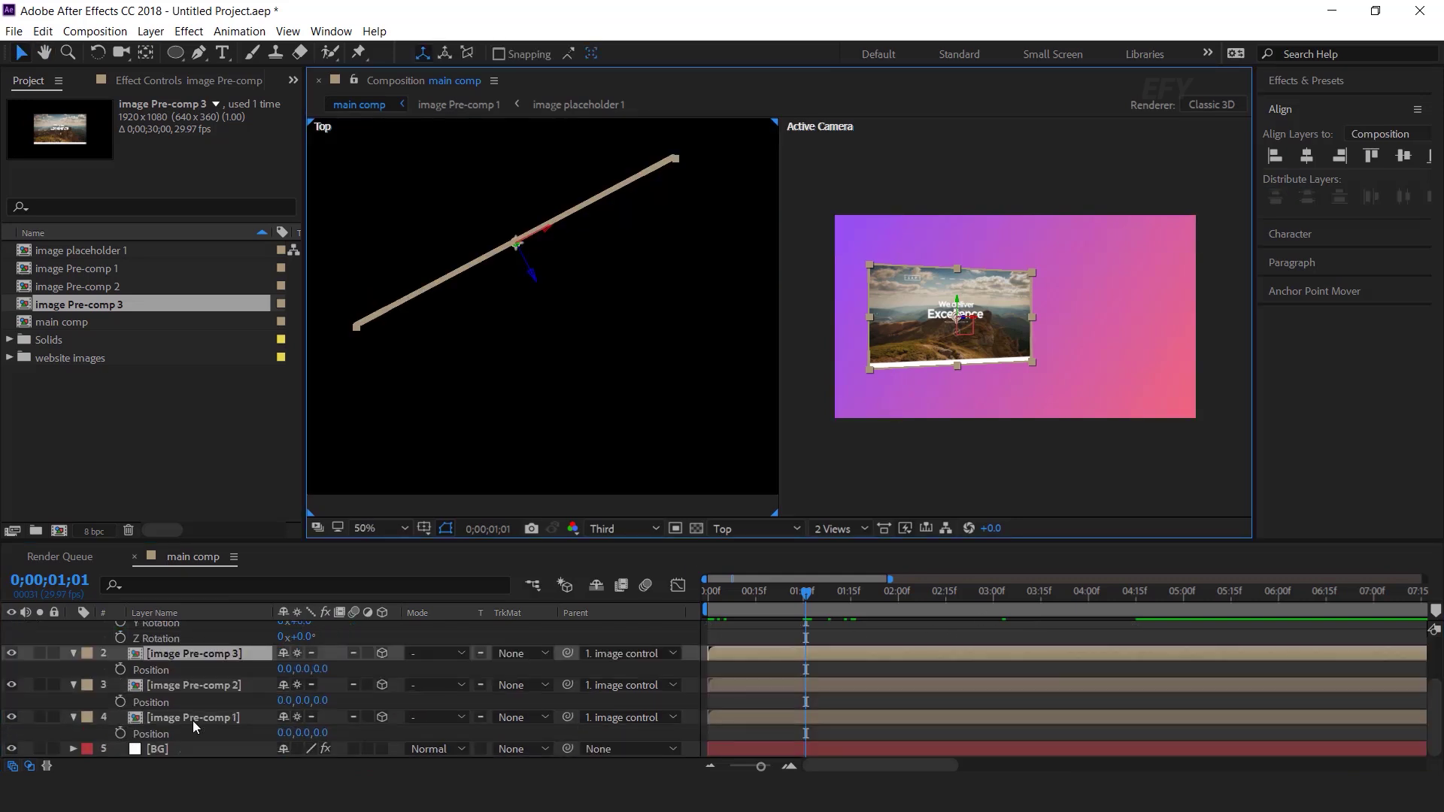
{"action": "left_click", "coordinate": [193, 721], "text": "shift"}
{"action": "left_click", "coordinate": [120, 669]}
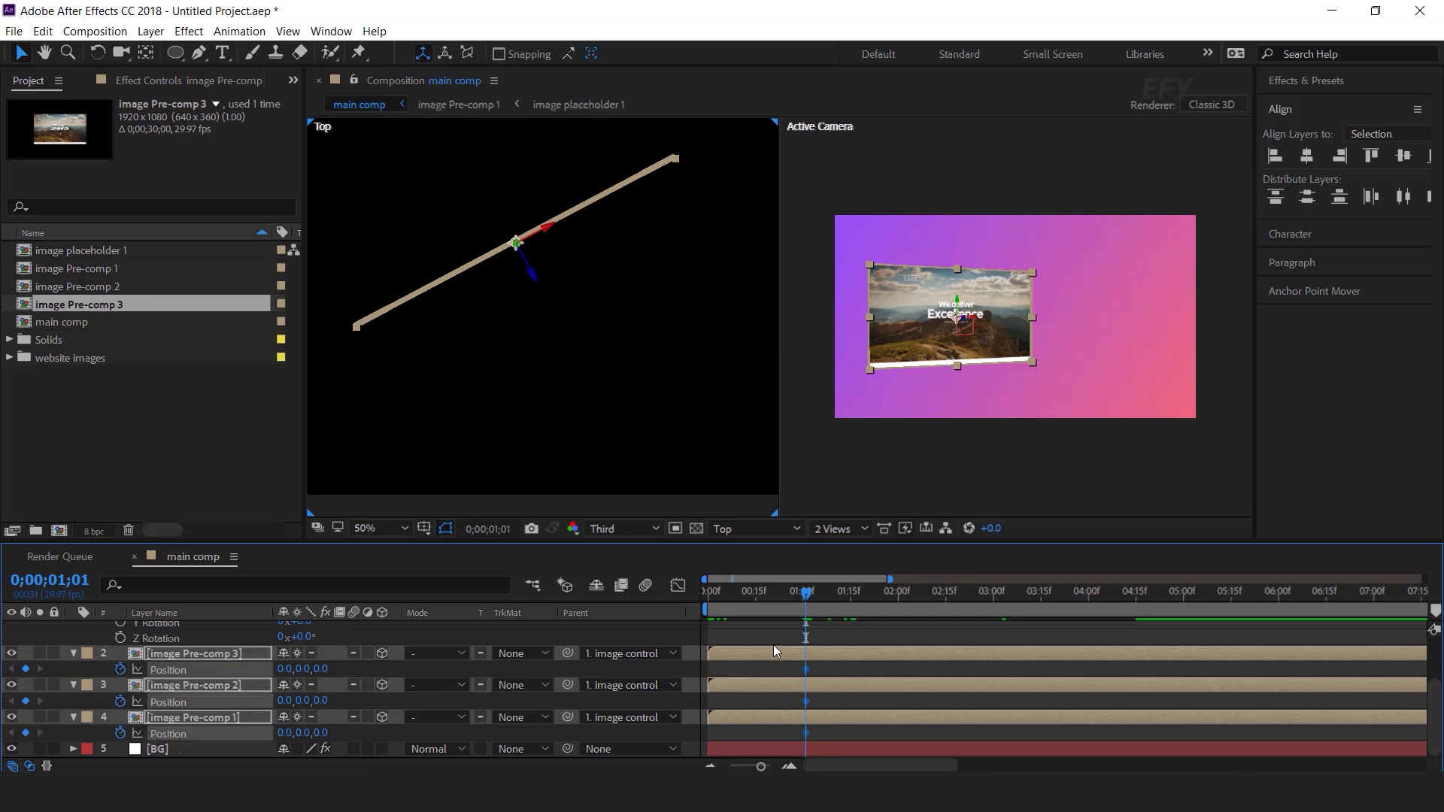
- At 0;00;01;21, move image Pre-comp 3 forward along its Z axis to about -326.2
{"action": "left_click", "coordinate": [870, 596]}
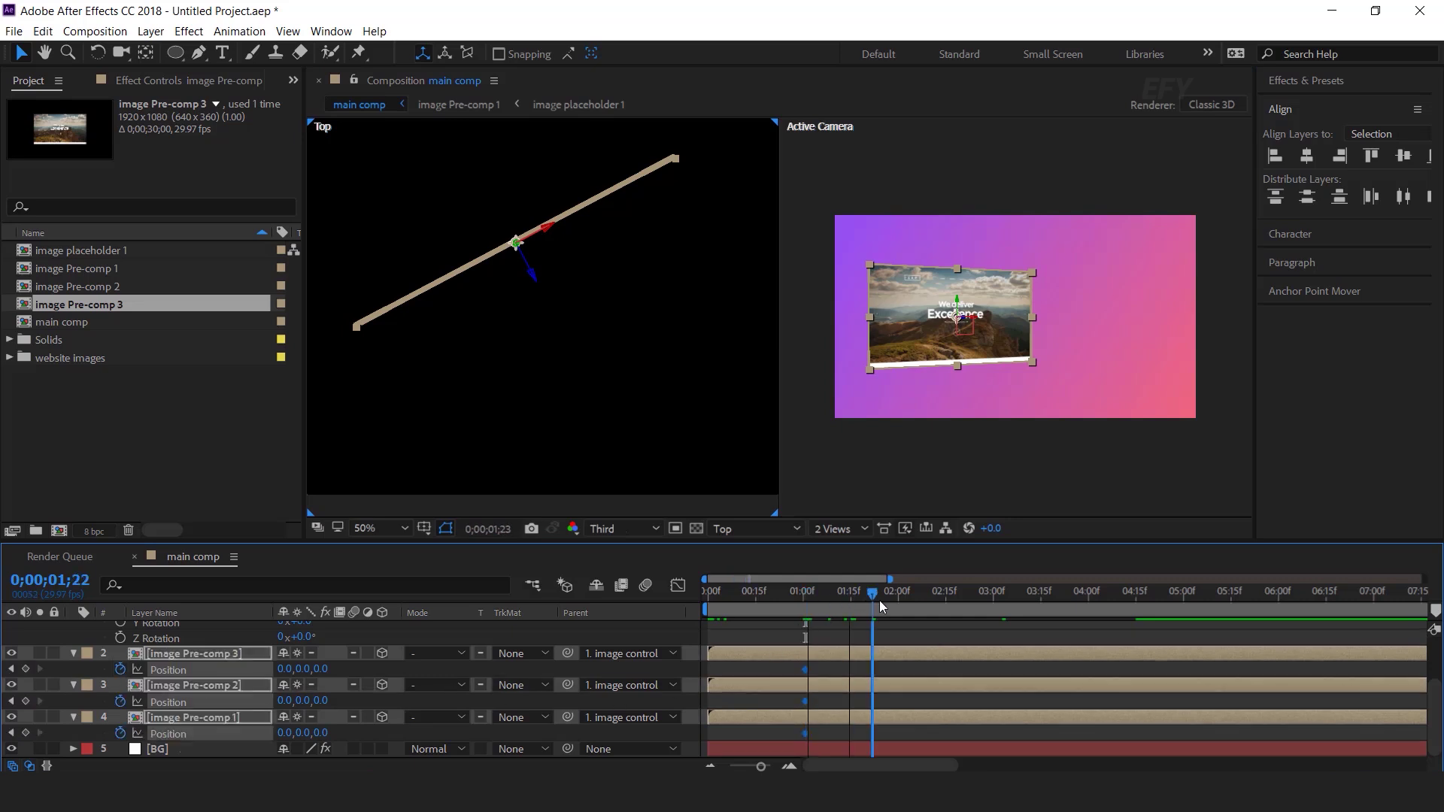
{"action": "left_click", "coordinate": [818, 649]}
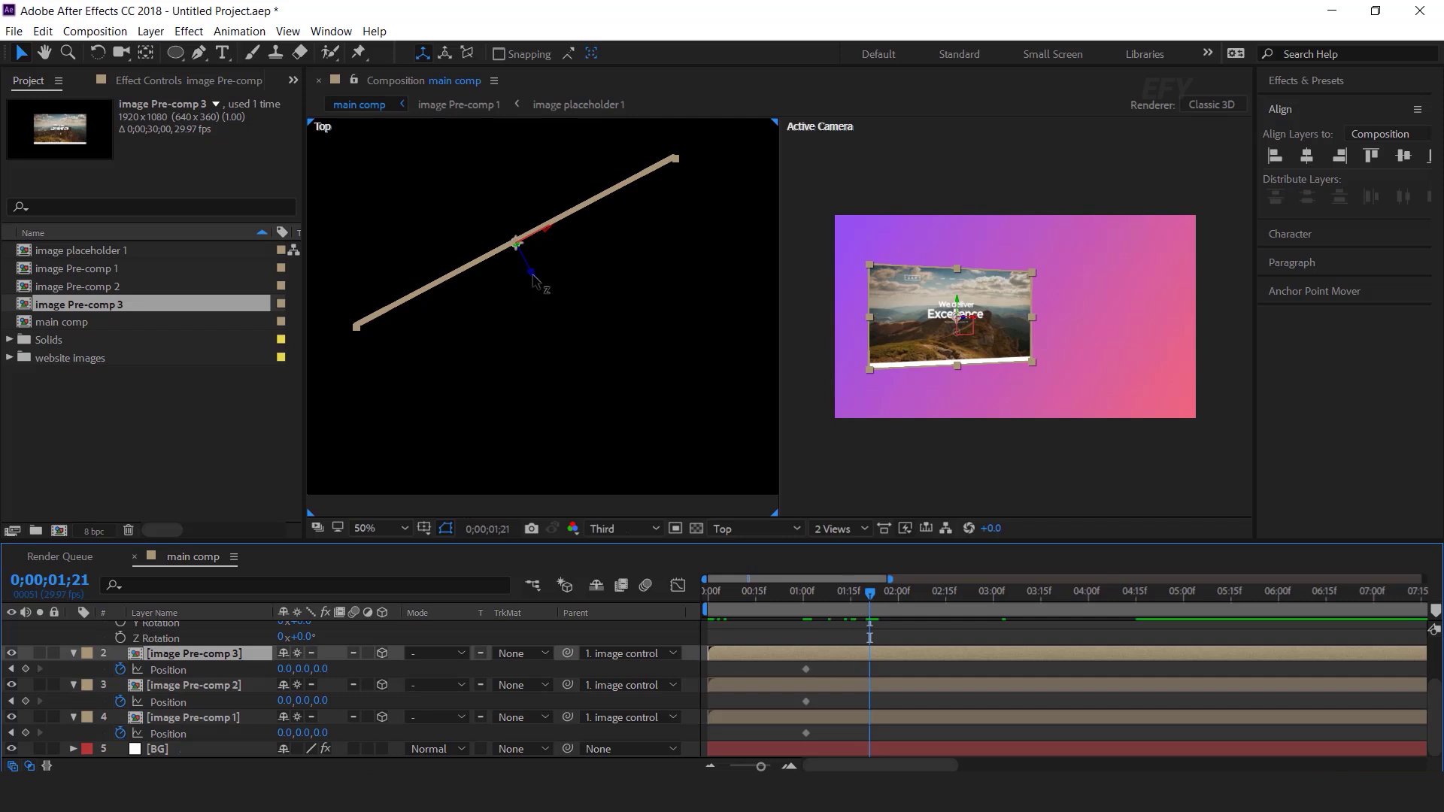
{"action": "left_click_drag", "start_coordinate": [532, 280], "coordinate": [610, 377]}
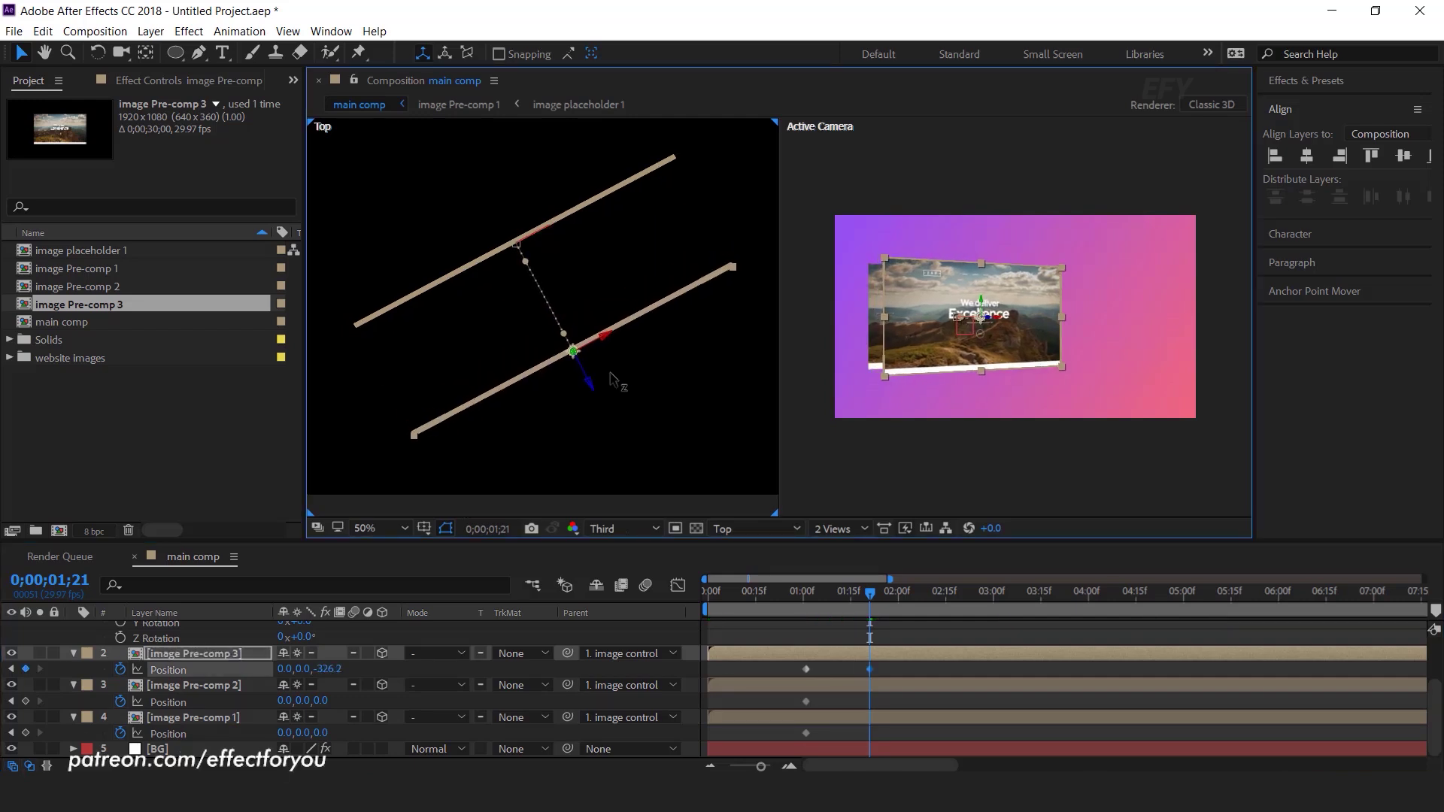
- At 0;00;01;21, move image Pre-comp 2 to Z about -180.5 and image Pre-comp 1 to Z about -28
{"action": "left_click", "coordinate": [199, 685]}
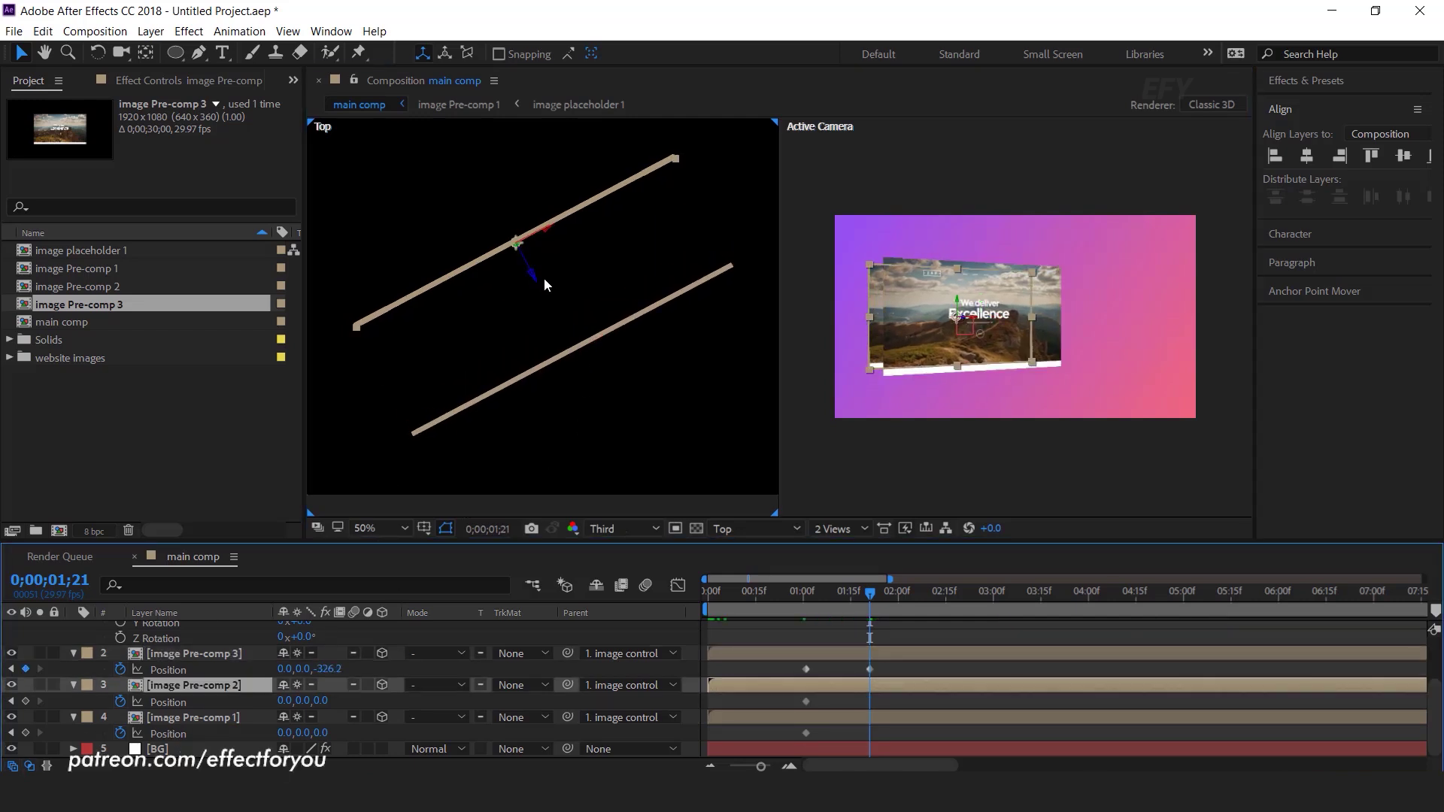
{"action": "left_click_drag", "start_coordinate": [531, 277], "coordinate": [570, 334]}
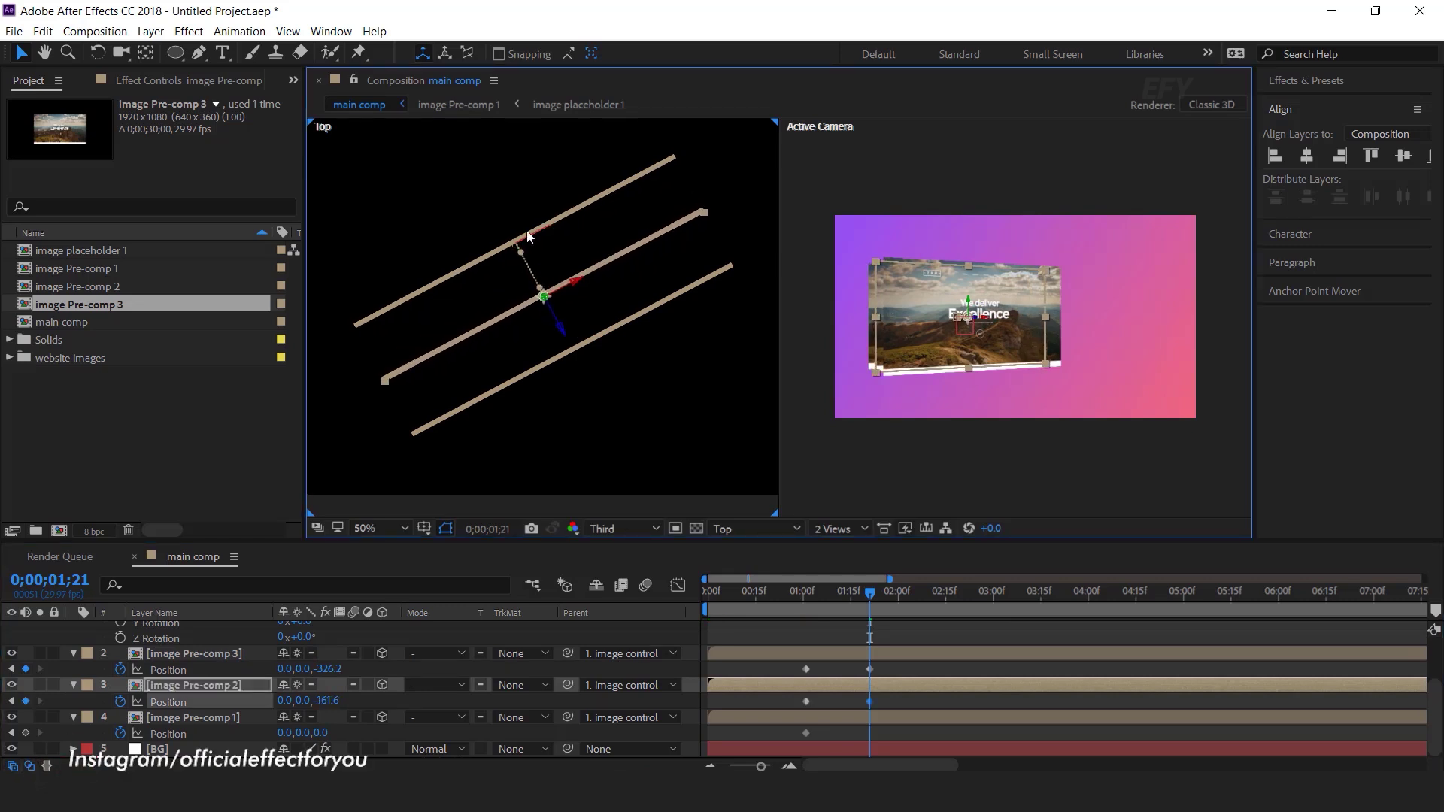
{"action": "left_click", "coordinate": [841, 716]}
{"action": "left_click_drag", "start_coordinate": [536, 280], "coordinate": [569, 335]}
{"action": "left_click", "coordinate": [566, 284]}
{"action": "left_click", "coordinate": [998, 667]}
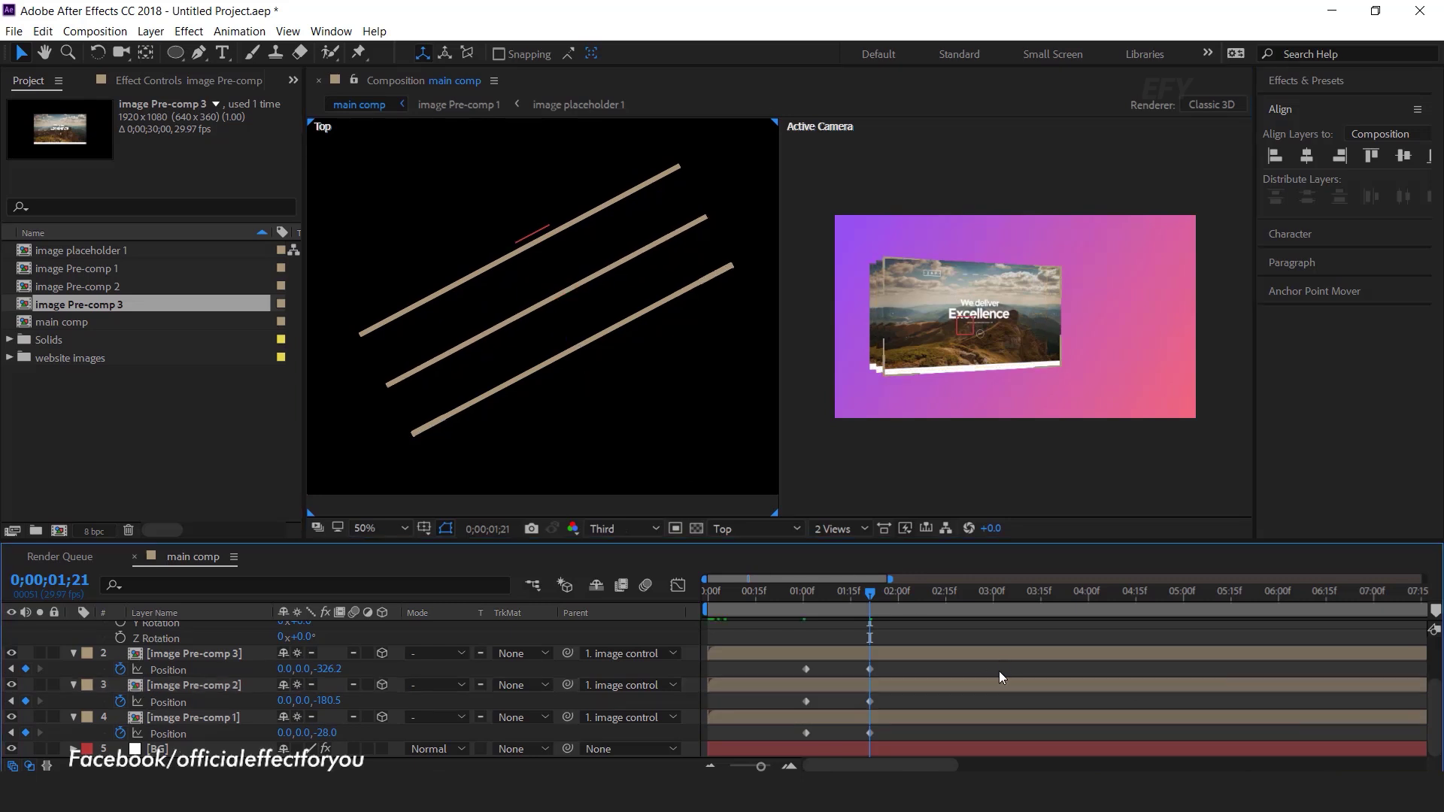
- Preview the layer separation and apply Easy Ease to the Position keyframes of all three image pre-comps
{"action": "key", "text": "space"}
{"action": "key", "text": "Home"}
{"action": "left_click", "coordinate": [815, 592]}
{"action": "left_click_drag", "start_coordinate": [814, 591], "coordinate": [809, 592]}
{"action": "left_click_drag", "start_coordinate": [894, 665], "coordinate": [768, 746]}
{"action": "right_click", "coordinate": [870, 669]}
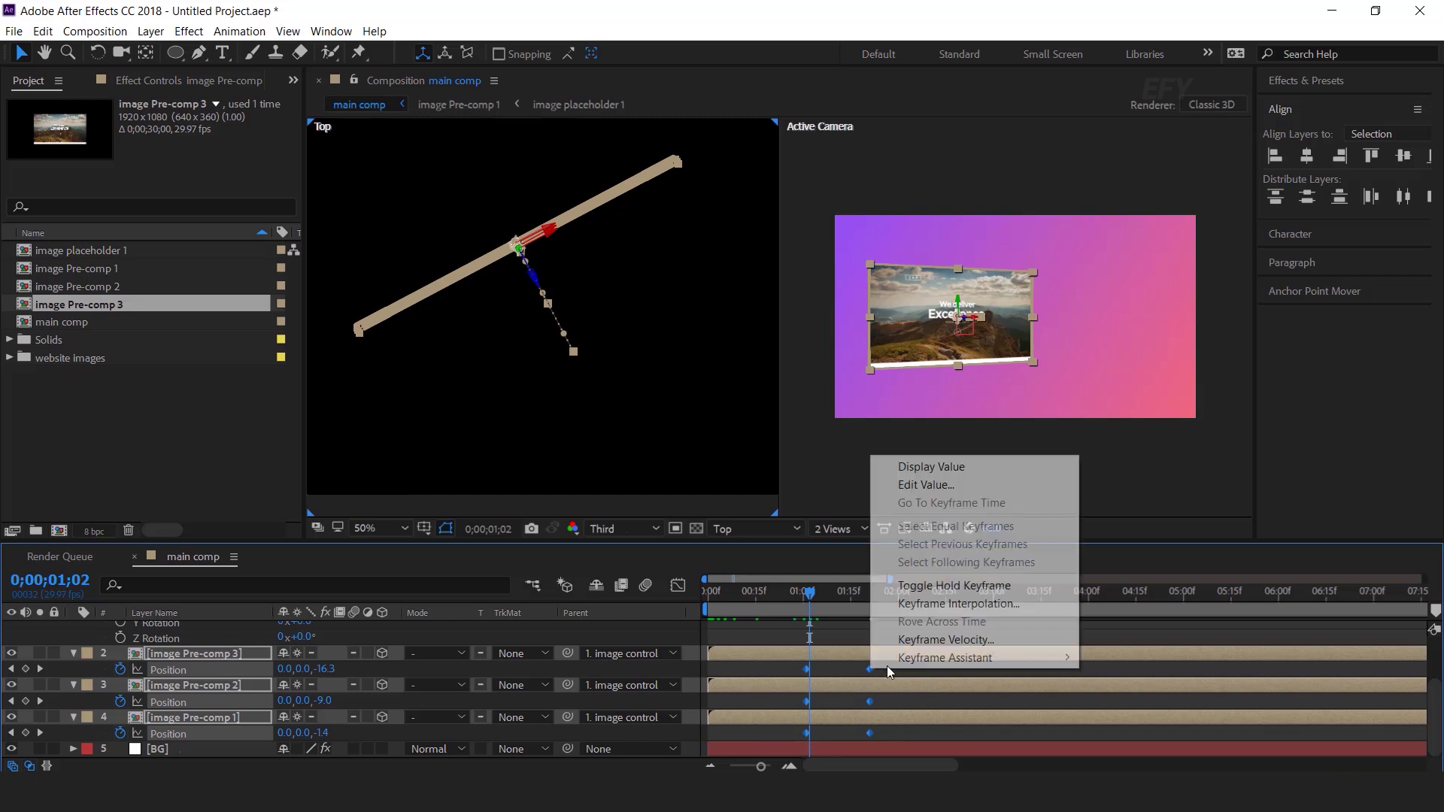
{"action": "mouse_move", "coordinate": [978, 658]}
{"action": "left_click", "coordinate": [1166, 555]}
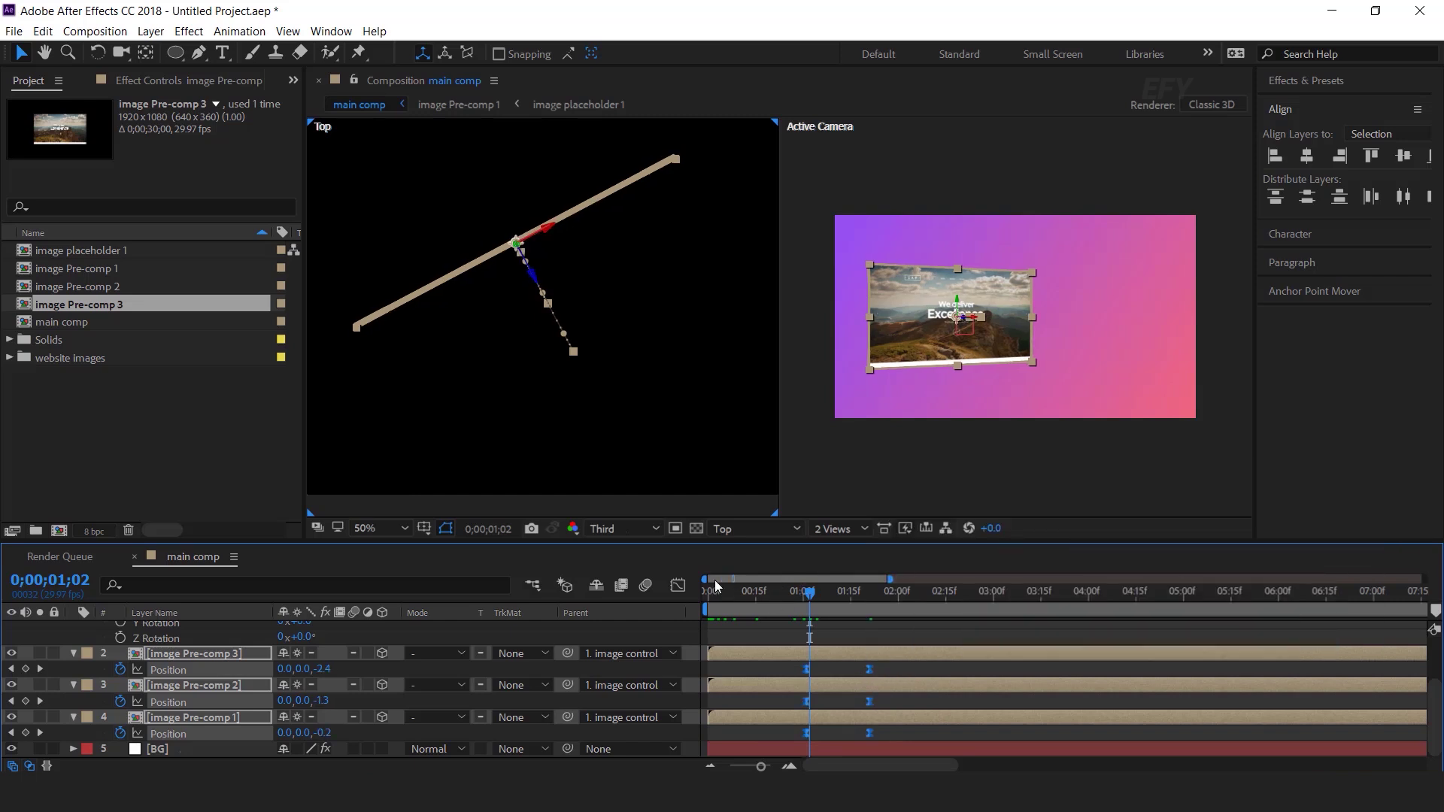
- Adjust the speed curves of the three image pre-comps' ending Position keyframes in the Graph Editor and preview the separation
{"action": "left_click_drag", "start_coordinate": [906, 681], "coordinate": [815, 720]}
{"action": "scroll", "coordinate": [848, 729], "scroll_direction": "up", "scroll_amount": 1}
{"action": "left_click", "coordinate": [680, 588]}
{"action": "scroll", "coordinate": [872, 679], "scroll_direction": "down", "scroll_amount": 2}
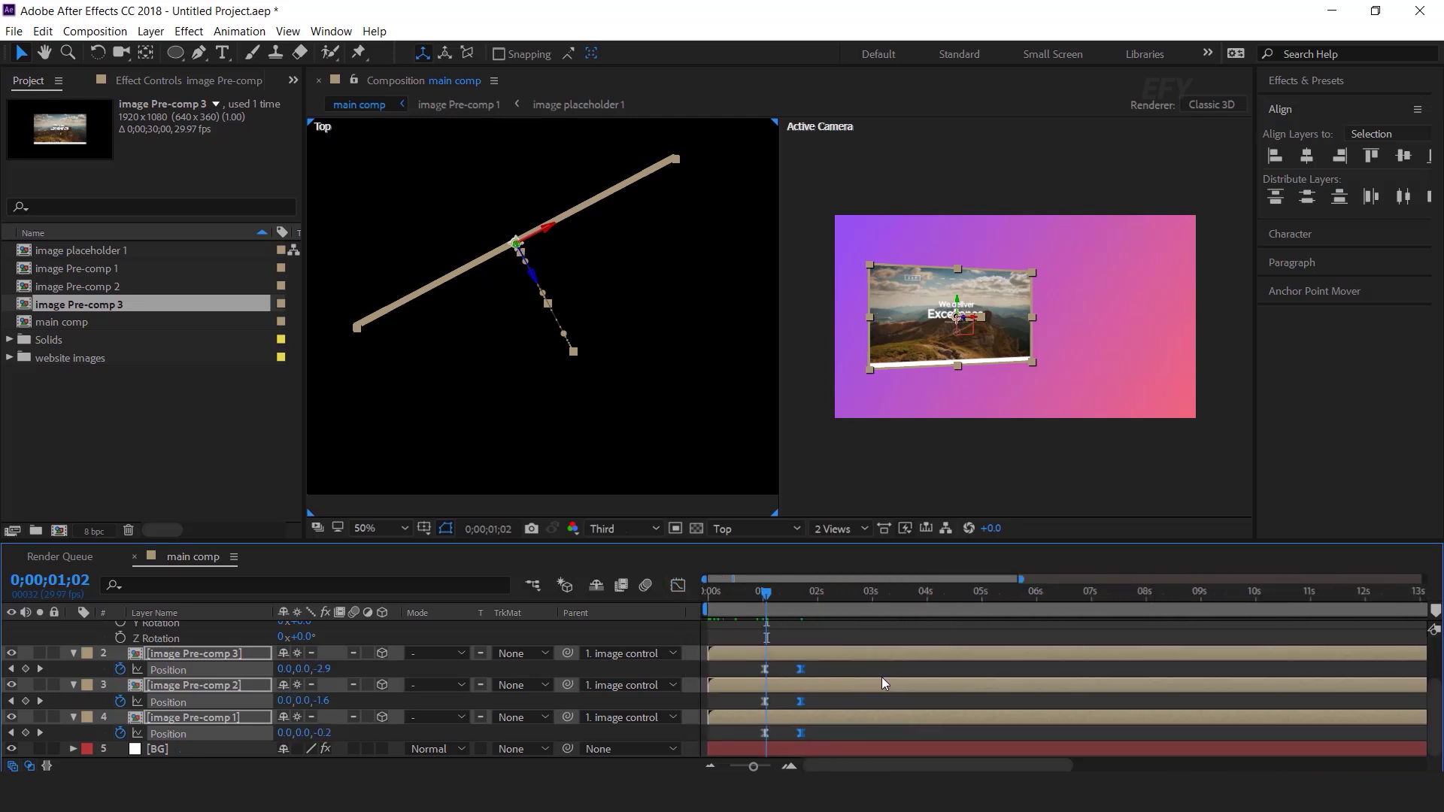
{"action": "left_click_drag", "start_coordinate": [723, 594], "coordinate": [681, 650]}
{"action": "key", "text": "space"}
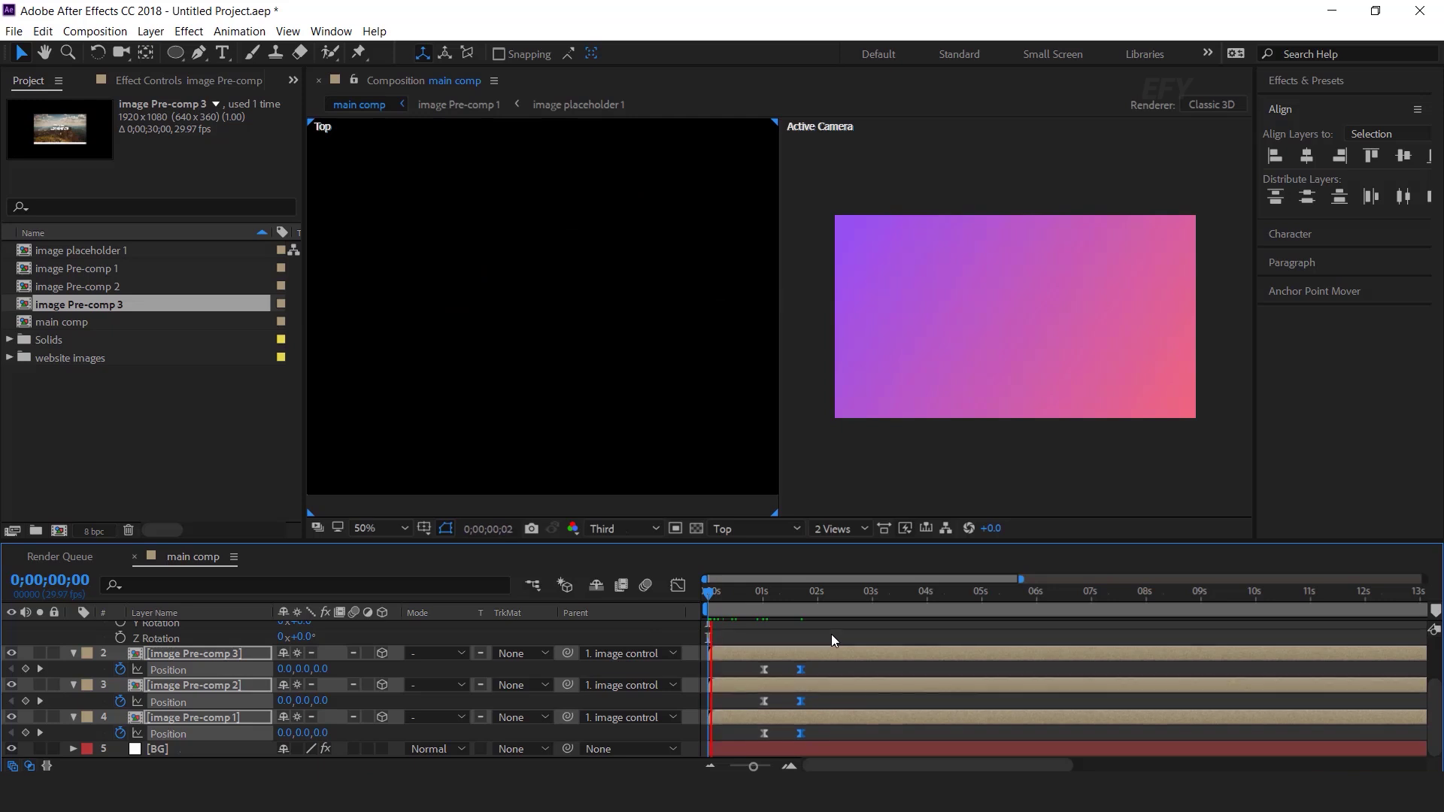
{"action": "left_click_drag", "start_coordinate": [768, 598], "coordinate": [738, 605]}
{"action": "key", "text": "space"}
{"action": "left_click_drag", "start_coordinate": [792, 594], "coordinate": [842, 597]}
{"action": "left_click", "coordinate": [895, 636]}
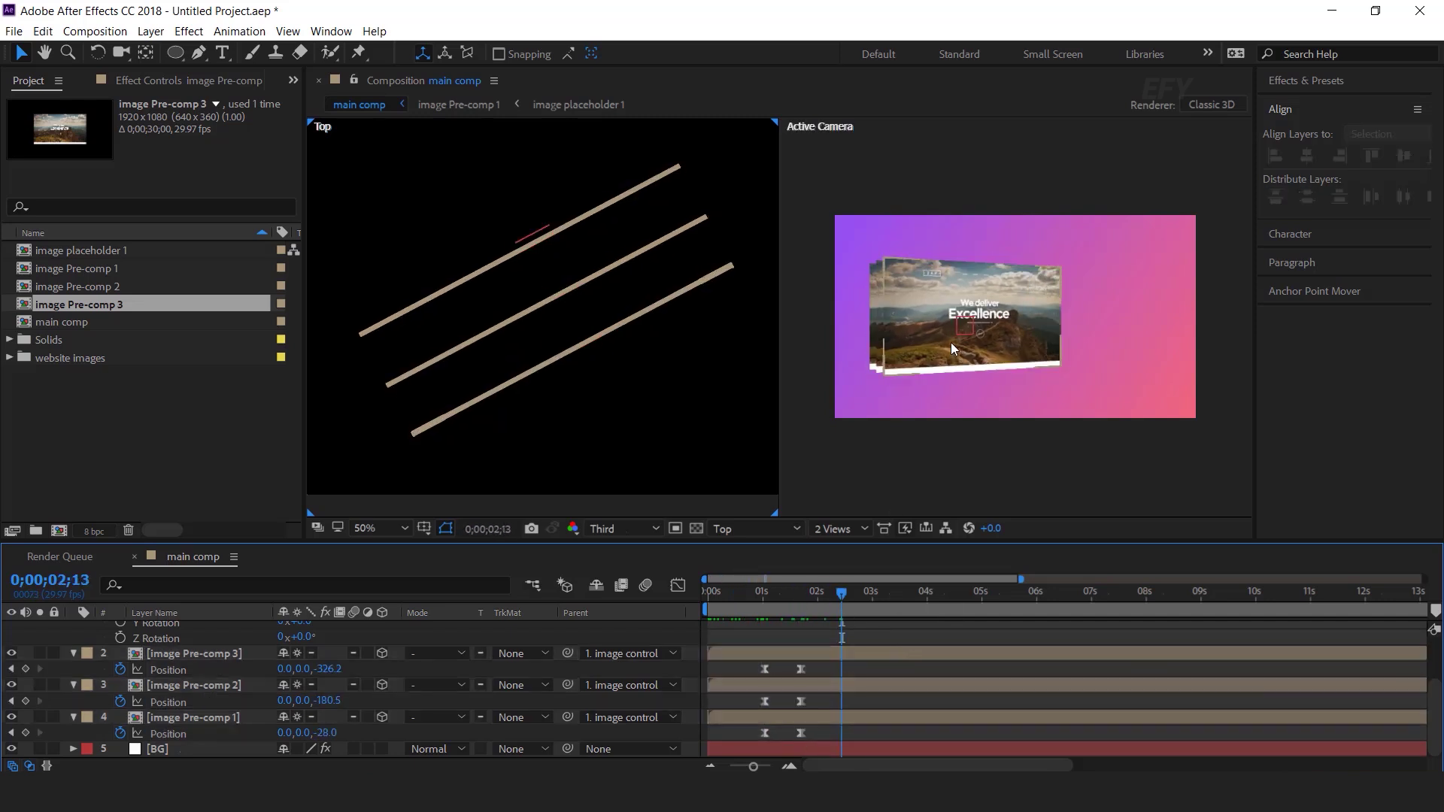
- At 0;00;01;21, lower image Pre-comp 2 to Y about 28 and image Pre-comp 3 to Y about 50, and preview the result
{"action": "scroll", "coordinate": [949, 341], "scroll_direction": "up", "scroll_amount": 2}
{"action": "scroll", "coordinate": [887, 350], "scroll_direction": "down", "scroll_amount": 1}
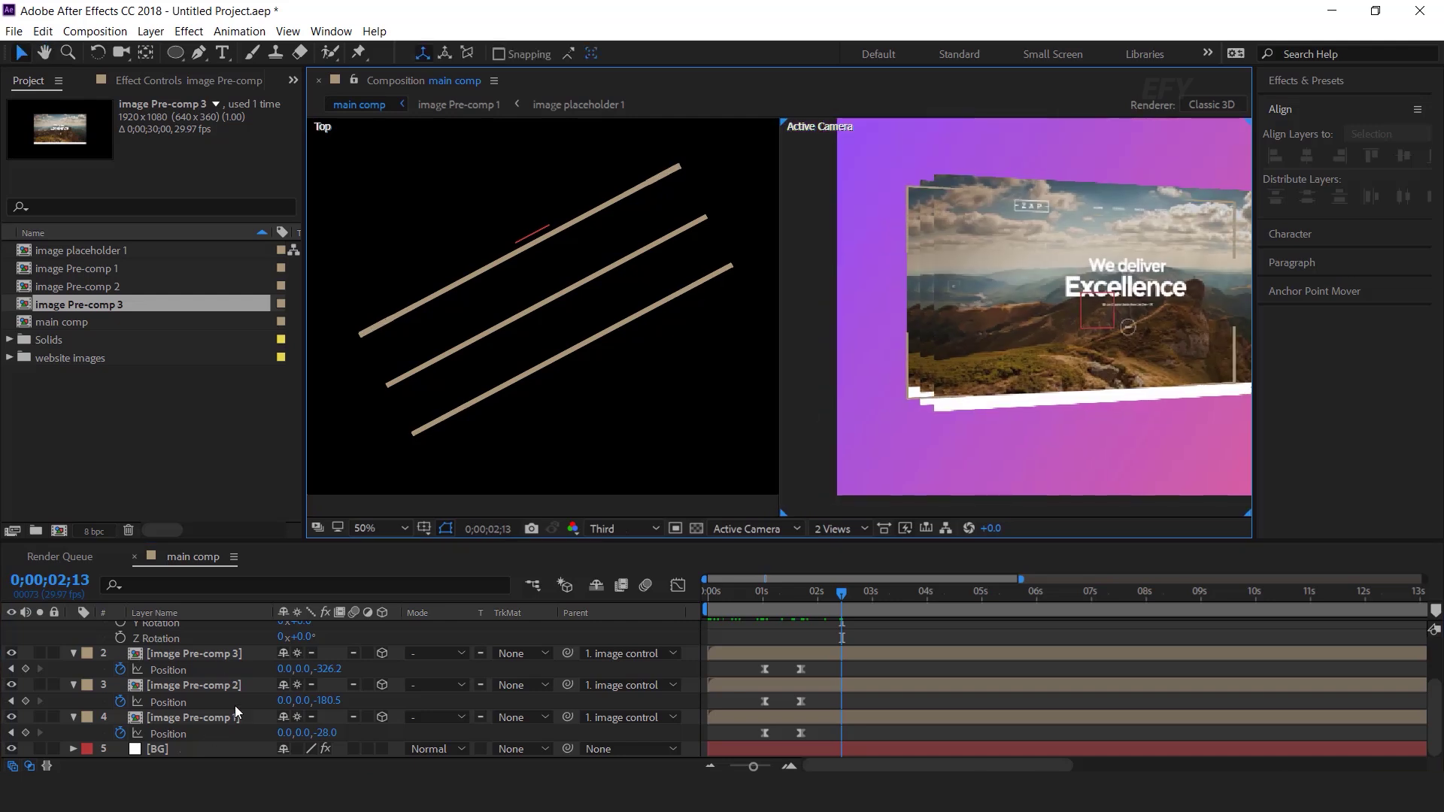
{"action": "left_click", "coordinate": [194, 685]}
{"action": "left_click", "coordinate": [12, 701]}
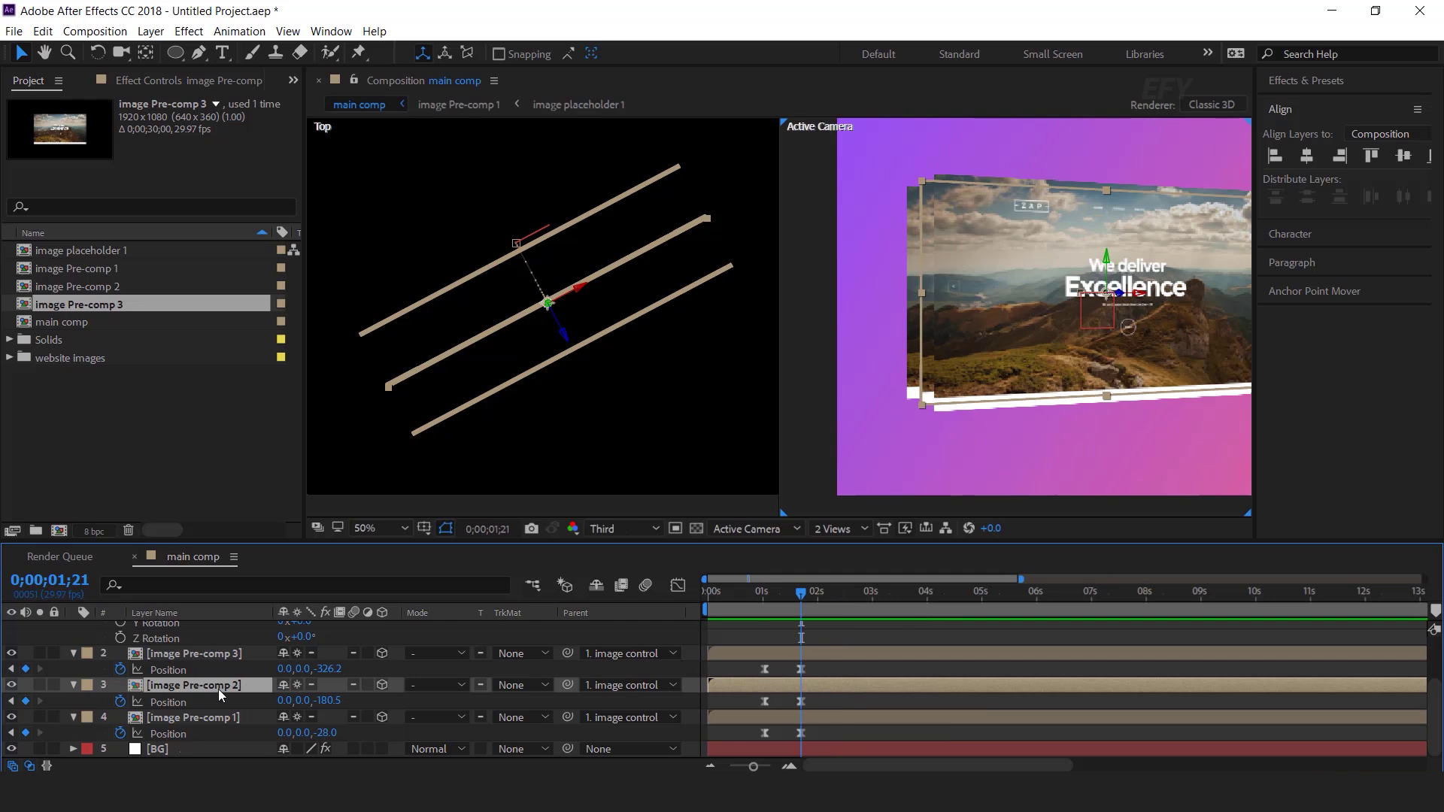
{"action": "left_click_drag", "start_coordinate": [1106, 260], "coordinate": [1209, 244]}
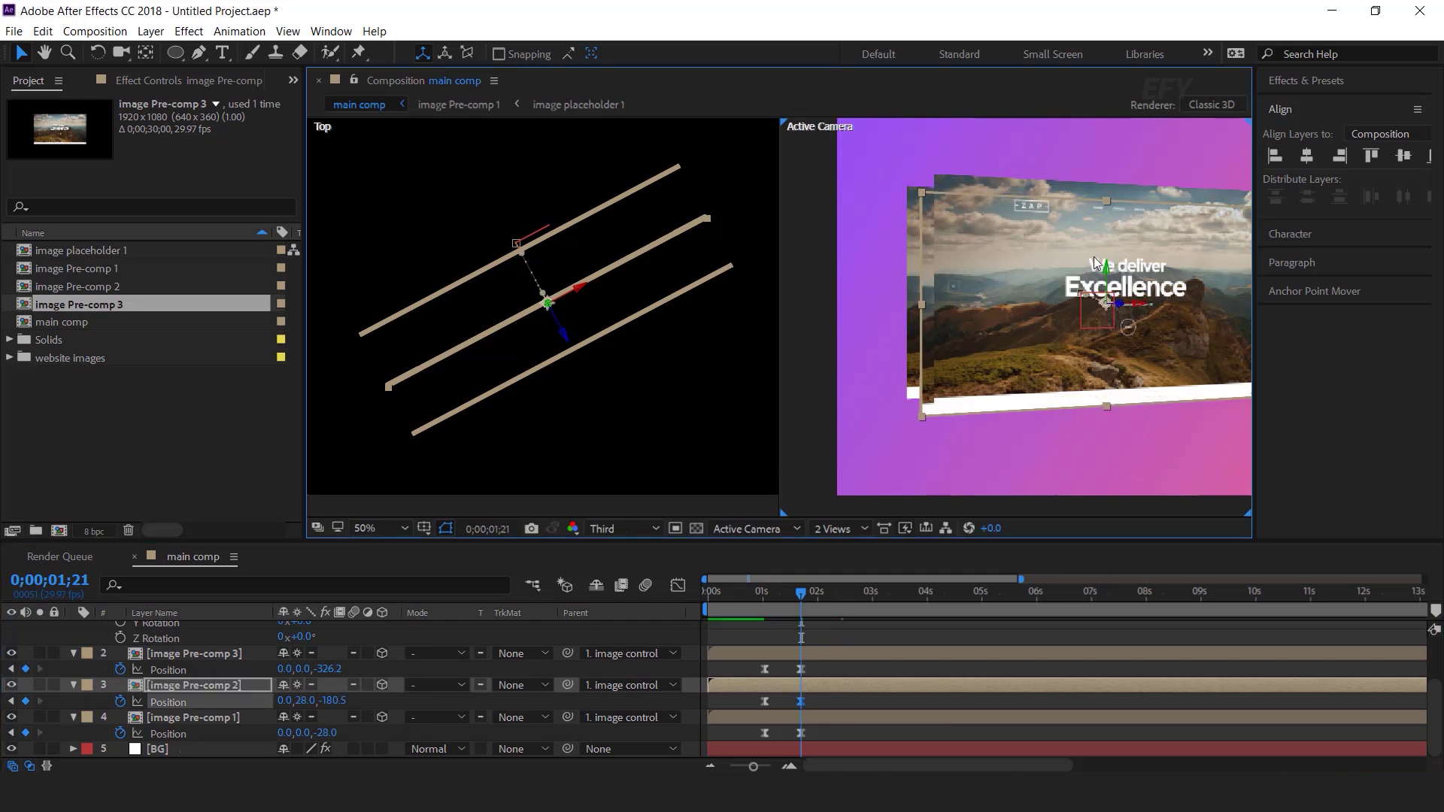
{"action": "left_click", "coordinate": [1049, 189]}
{"action": "left_click_drag", "start_coordinate": [1129, 267], "coordinate": [1133, 281]}
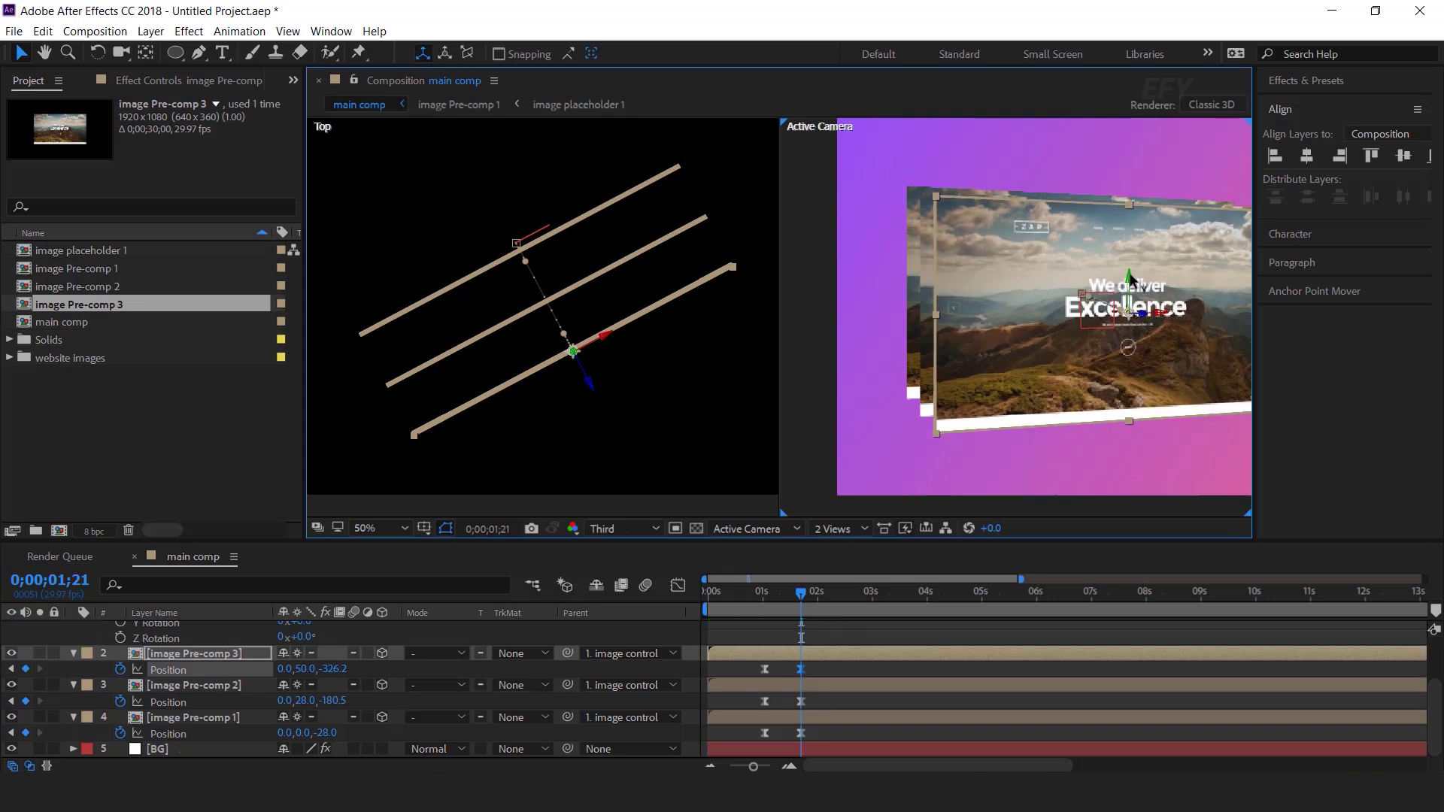
{"action": "left_click", "coordinate": [930, 639]}
{"action": "key", "text": "comma"}
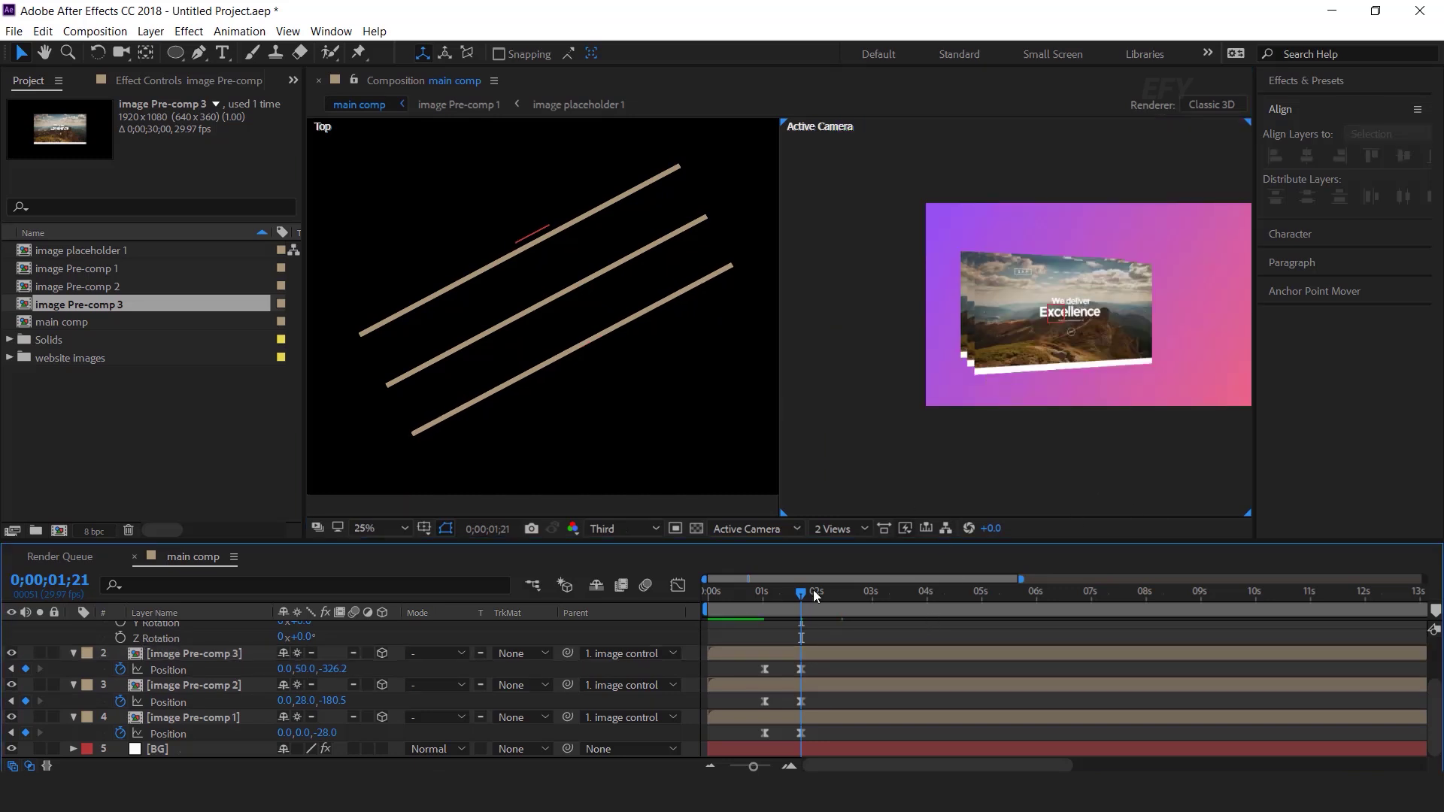
{"action": "left_click_drag", "start_coordinate": [792, 600], "coordinate": [738, 602]}
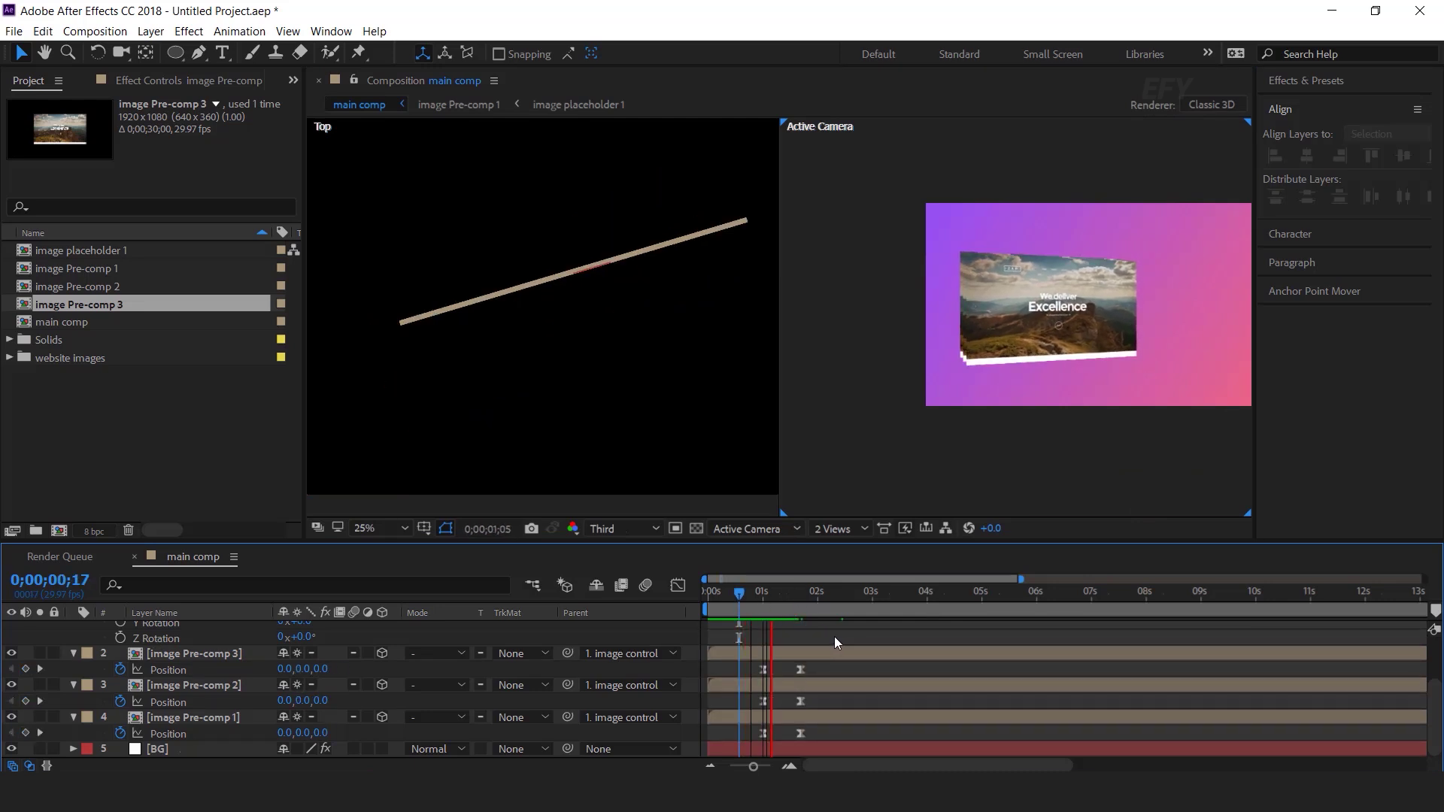
{"action": "left_click_drag", "start_coordinate": [762, 592], "coordinate": [813, 601]}
- Switch the composition viewer to 1 View and collapse the properties of the three image pre-comp layers
{"action": "left_click", "coordinate": [852, 530]}
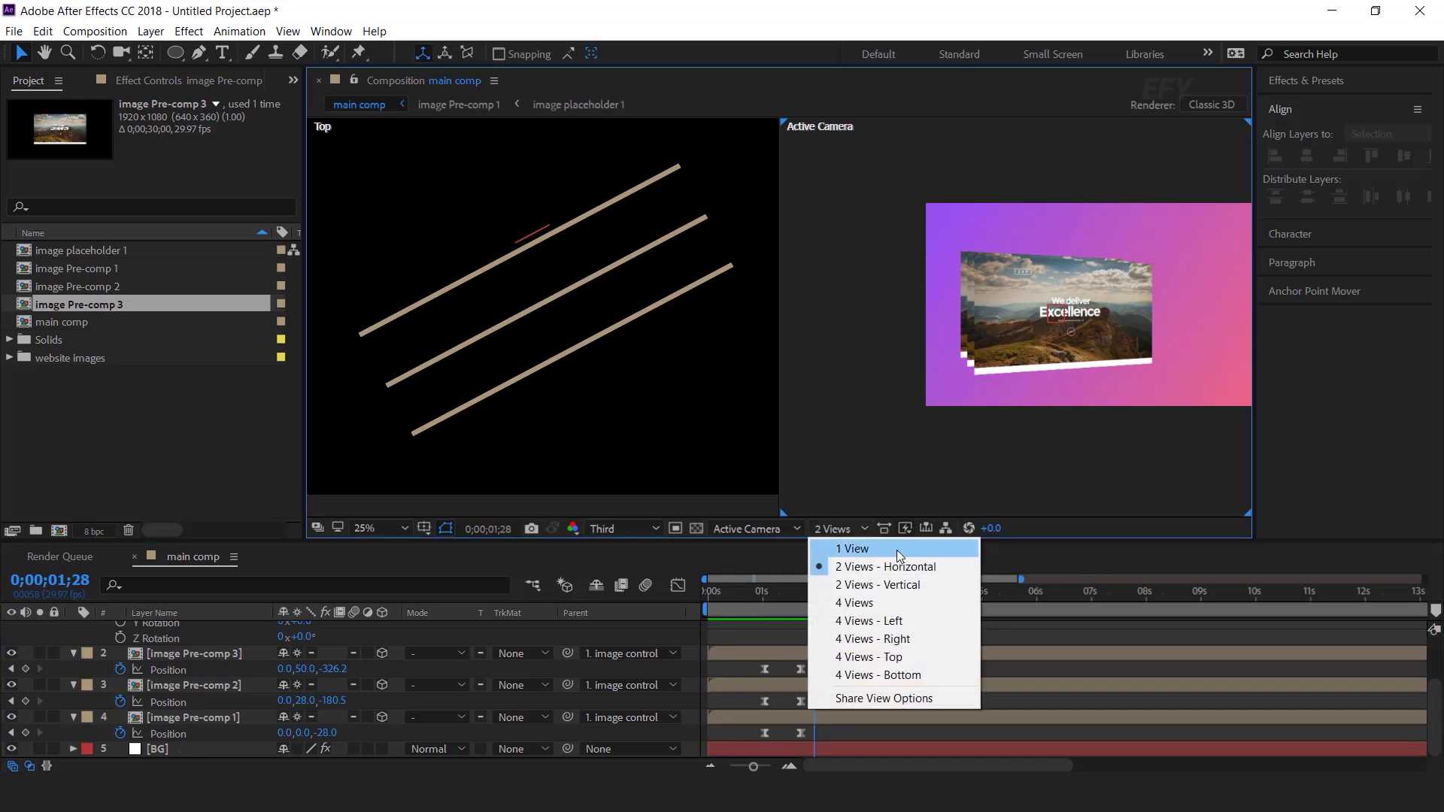
{"action": "left_click", "coordinate": [896, 549]}
{"action": "scroll", "coordinate": [849, 341], "scroll_direction": "up", "scroll_amount": 1}
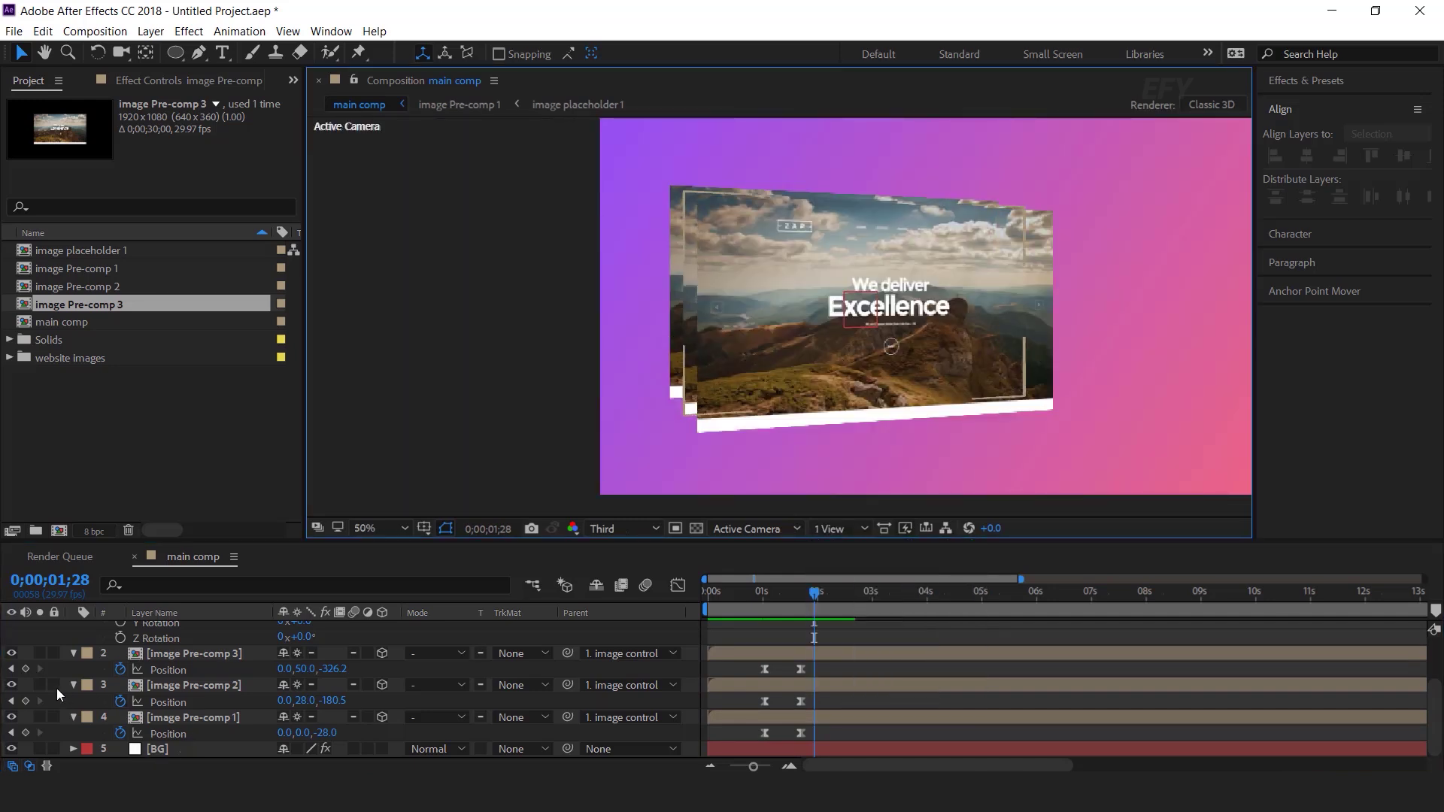
{"action": "left_click", "coordinate": [73, 717]}
{"action": "left_click", "coordinate": [74, 701]}
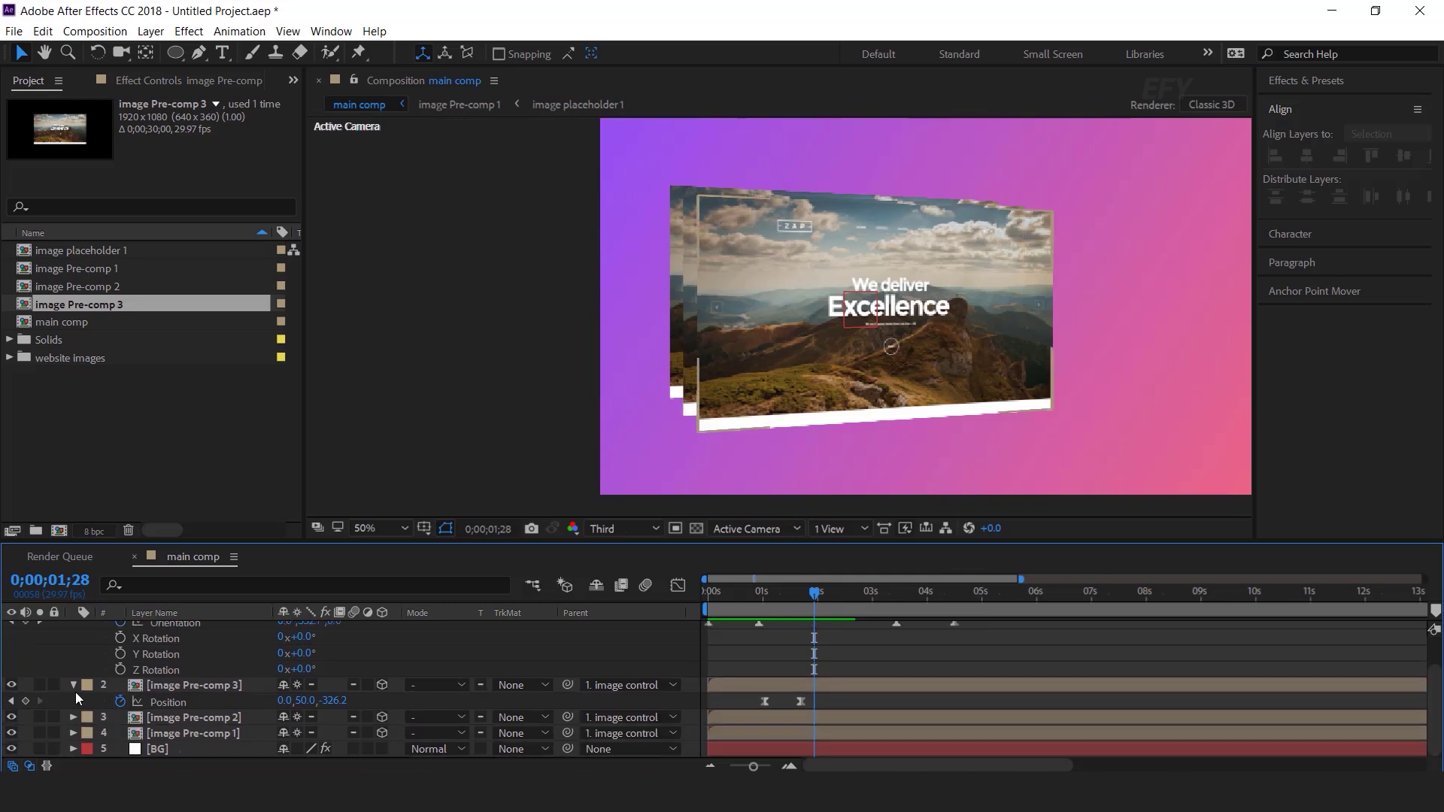
{"action": "left_click", "coordinate": [72, 686]}
- Open the image Pre-comp 2 composition and duplicate image placeholder 1 in the project to create image placeholder 2
{"action": "double_click", "coordinate": [228, 716]}
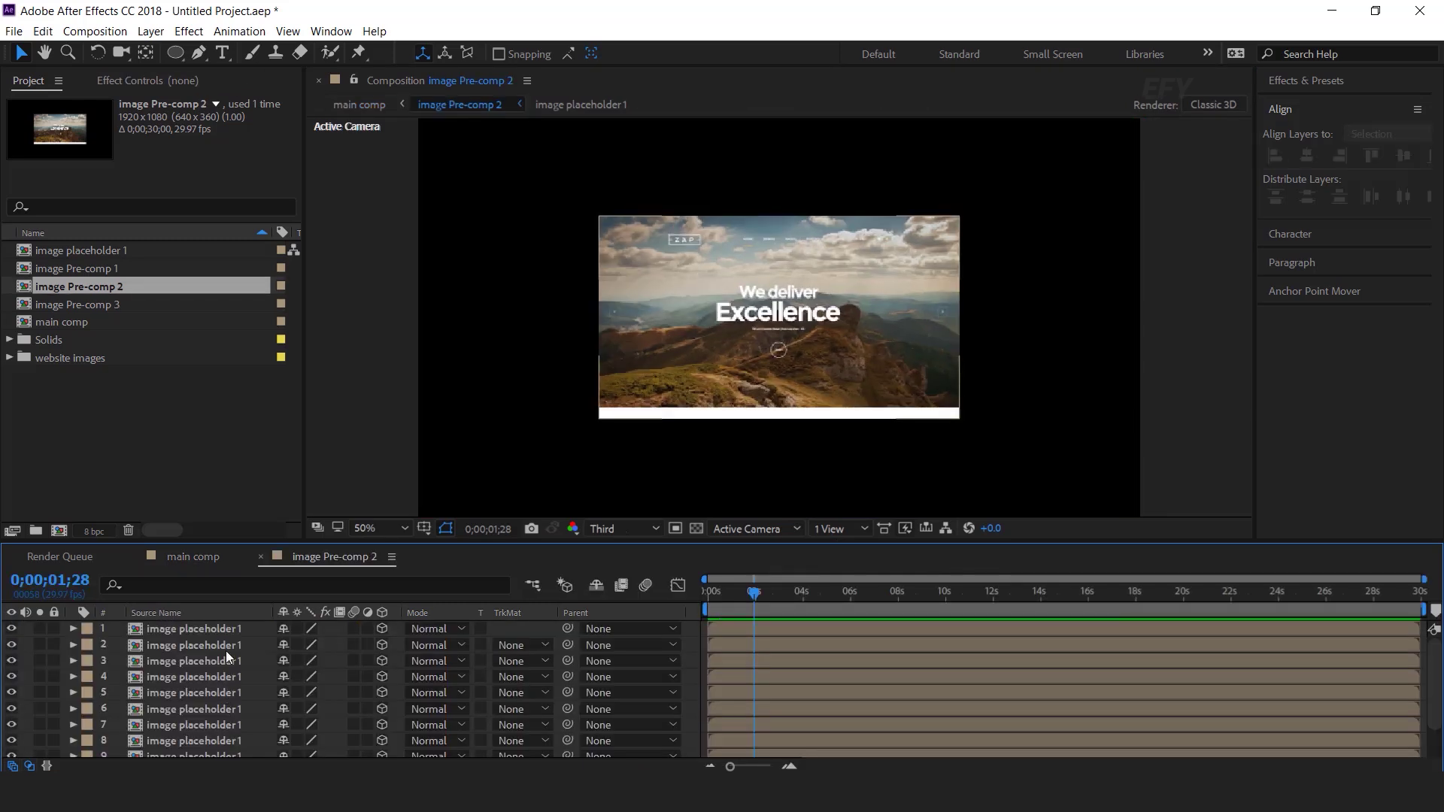
{"action": "left_click", "coordinate": [182, 430]}
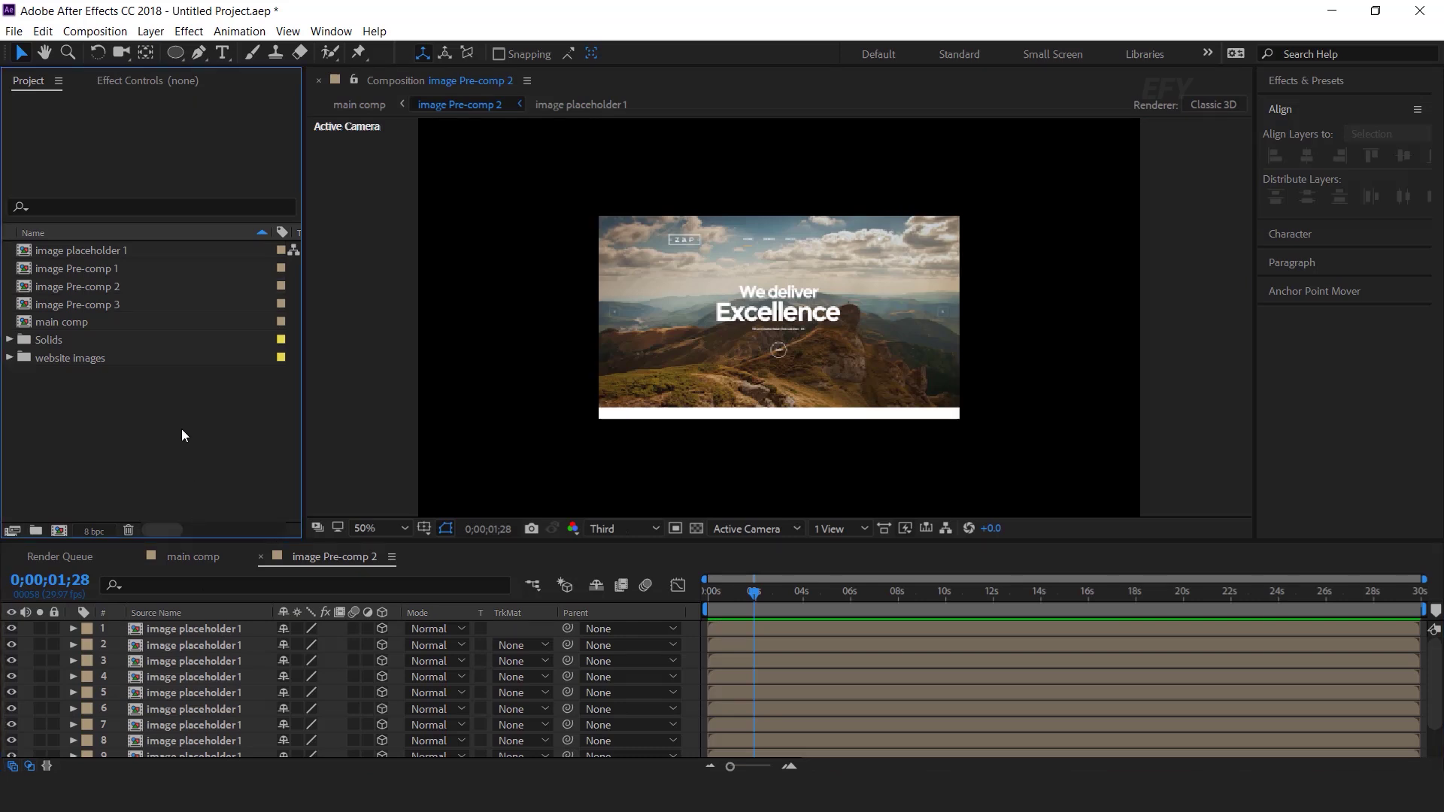
{"action": "left_click", "coordinate": [94, 252]}
{"action": "key", "text": "ctrl+d"}
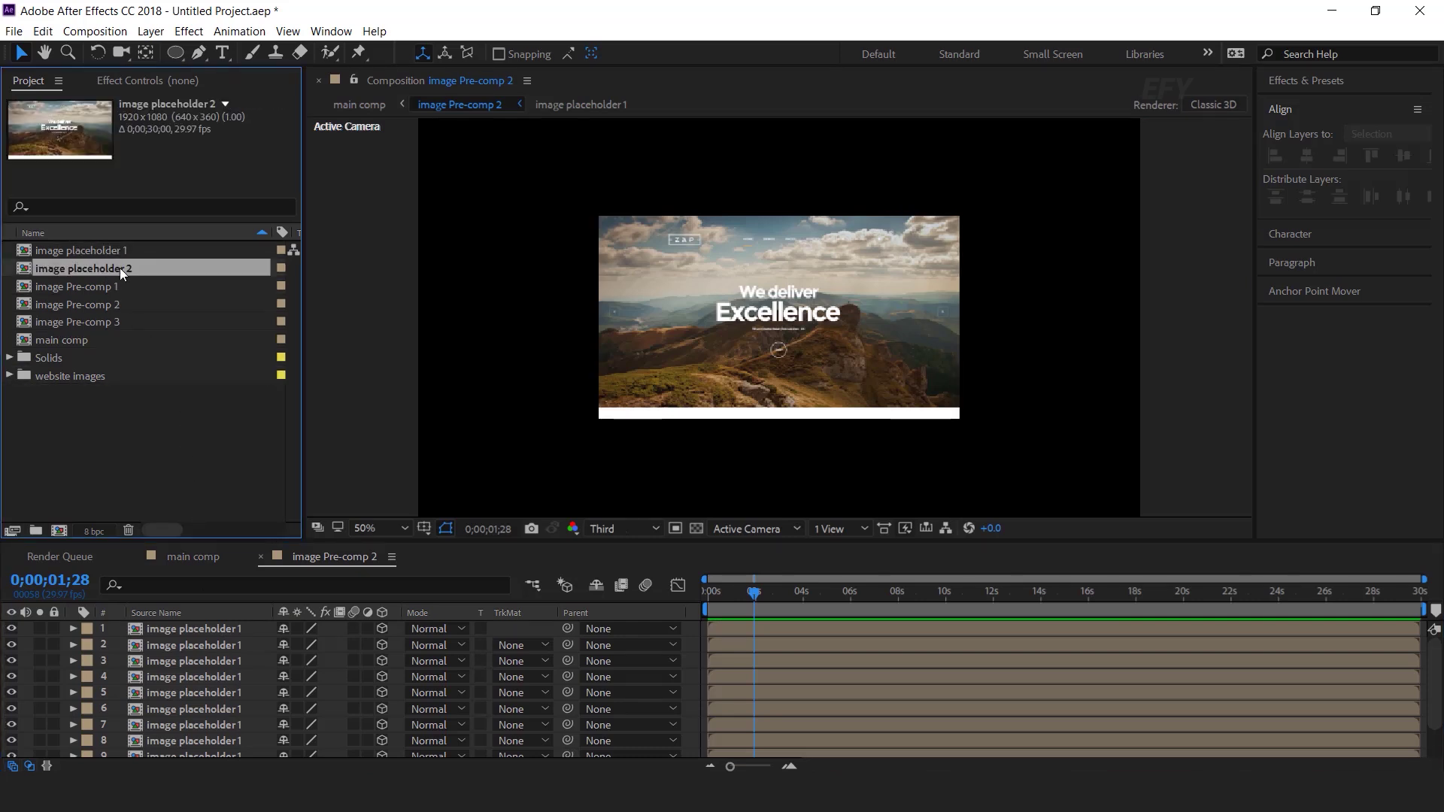
- Replace the source of all layers in image Pre-comp 2 with image placeholder 2
{"action": "left_click", "coordinate": [196, 629]}
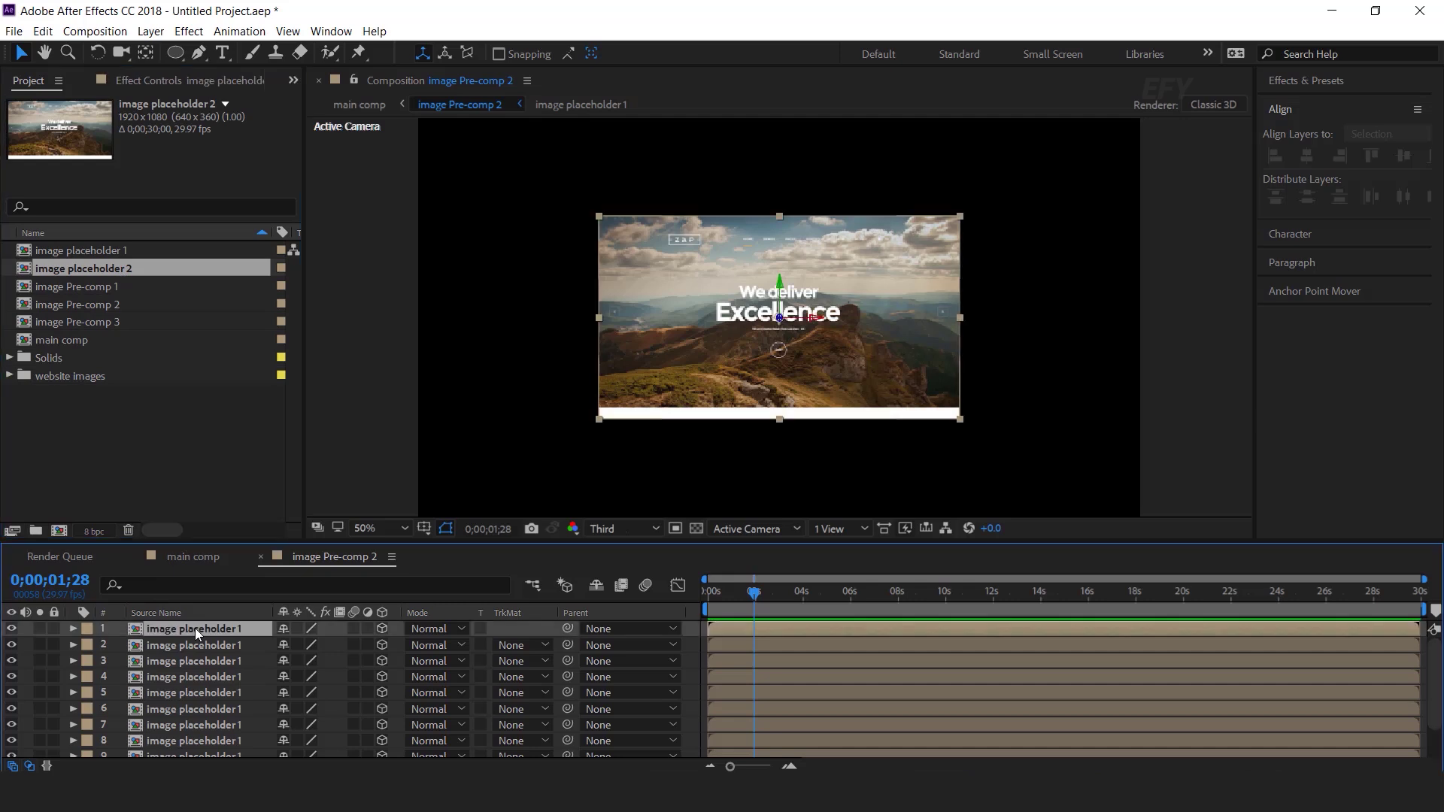
{"action": "key", "text": "ctrl+a"}
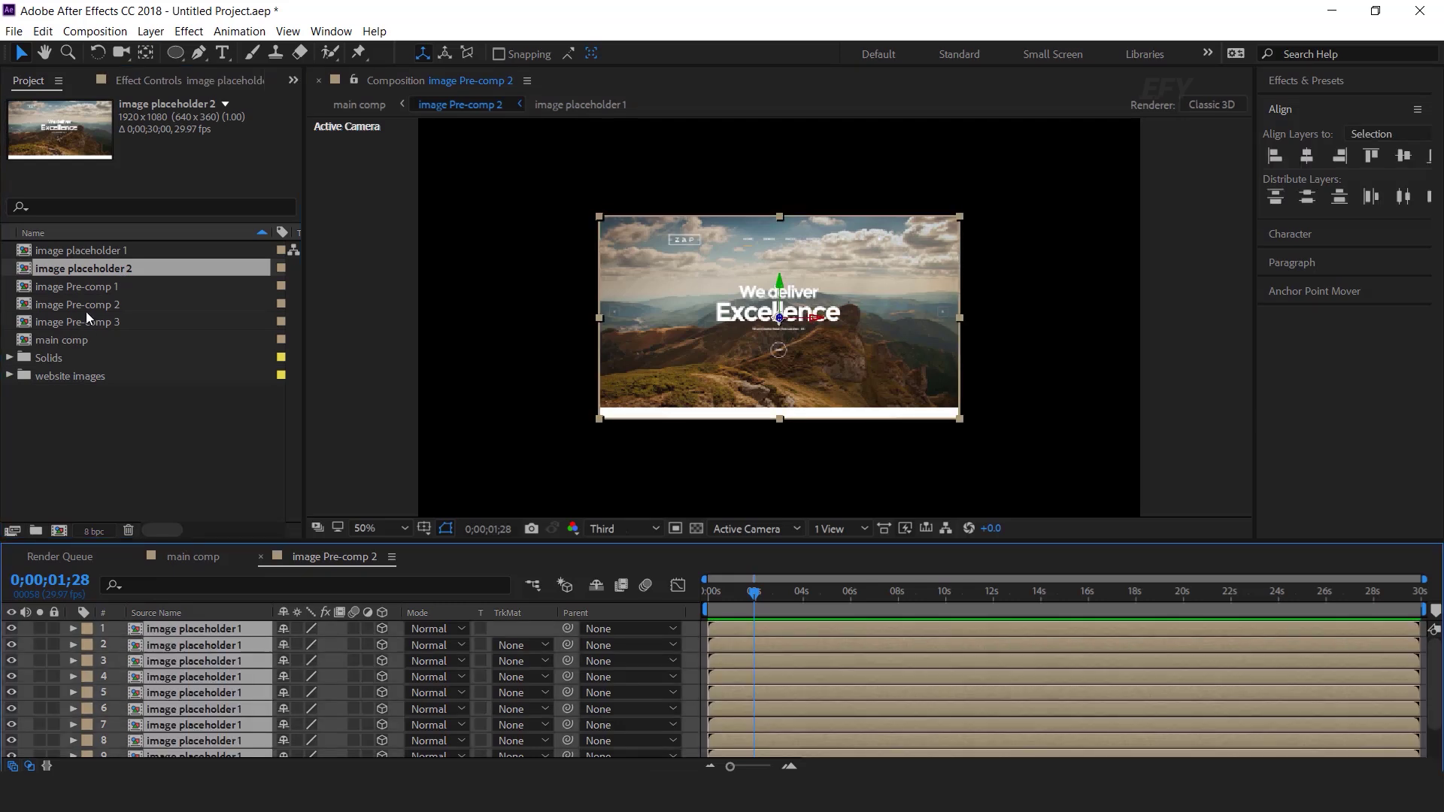
{"action": "left_click_drag", "start_coordinate": [36, 272], "coordinate": [223, 630]}
{"action": "key", "text": "ctrl+shift+a"}
- Replace the picture inside image placeholder 2 with 01_TazZA_Homepage.jpg and close the placeholder and image Pre-comp 2
{"action": "double_click", "coordinate": [197, 629]}
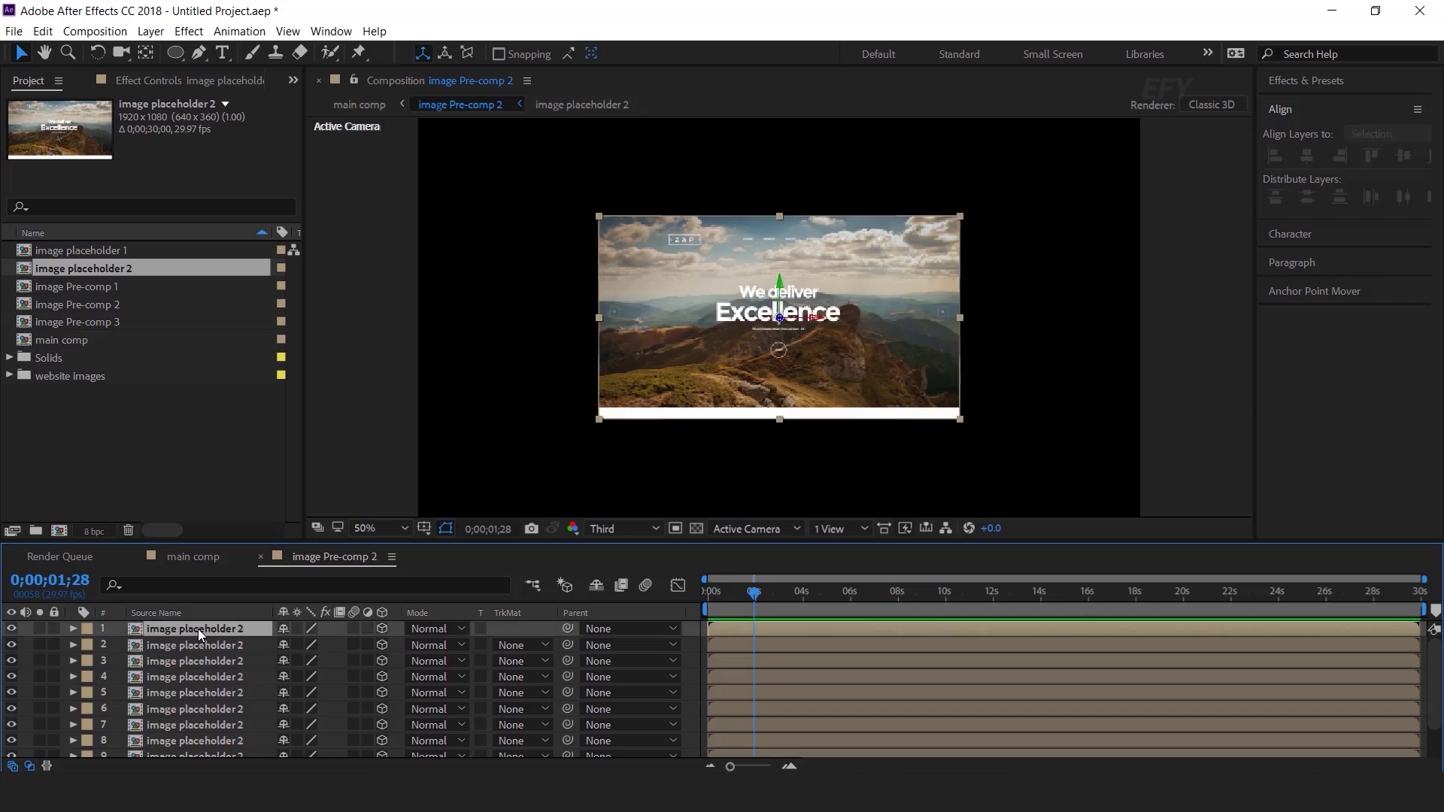
{"action": "left_click", "coordinate": [201, 631]}
{"action": "left_click", "coordinate": [10, 375]}
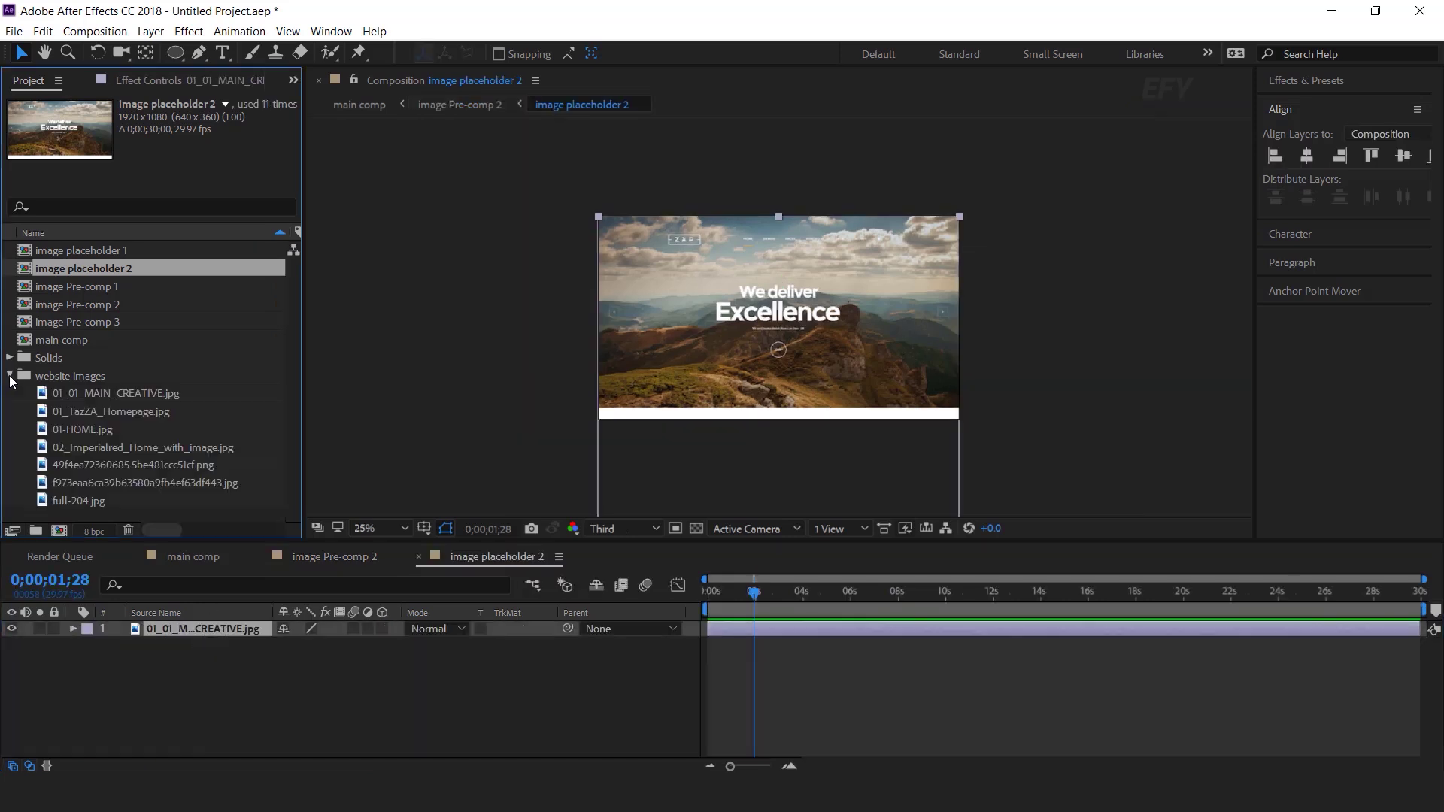
{"action": "left_click_drag", "start_coordinate": [116, 410], "coordinate": [197, 630]}
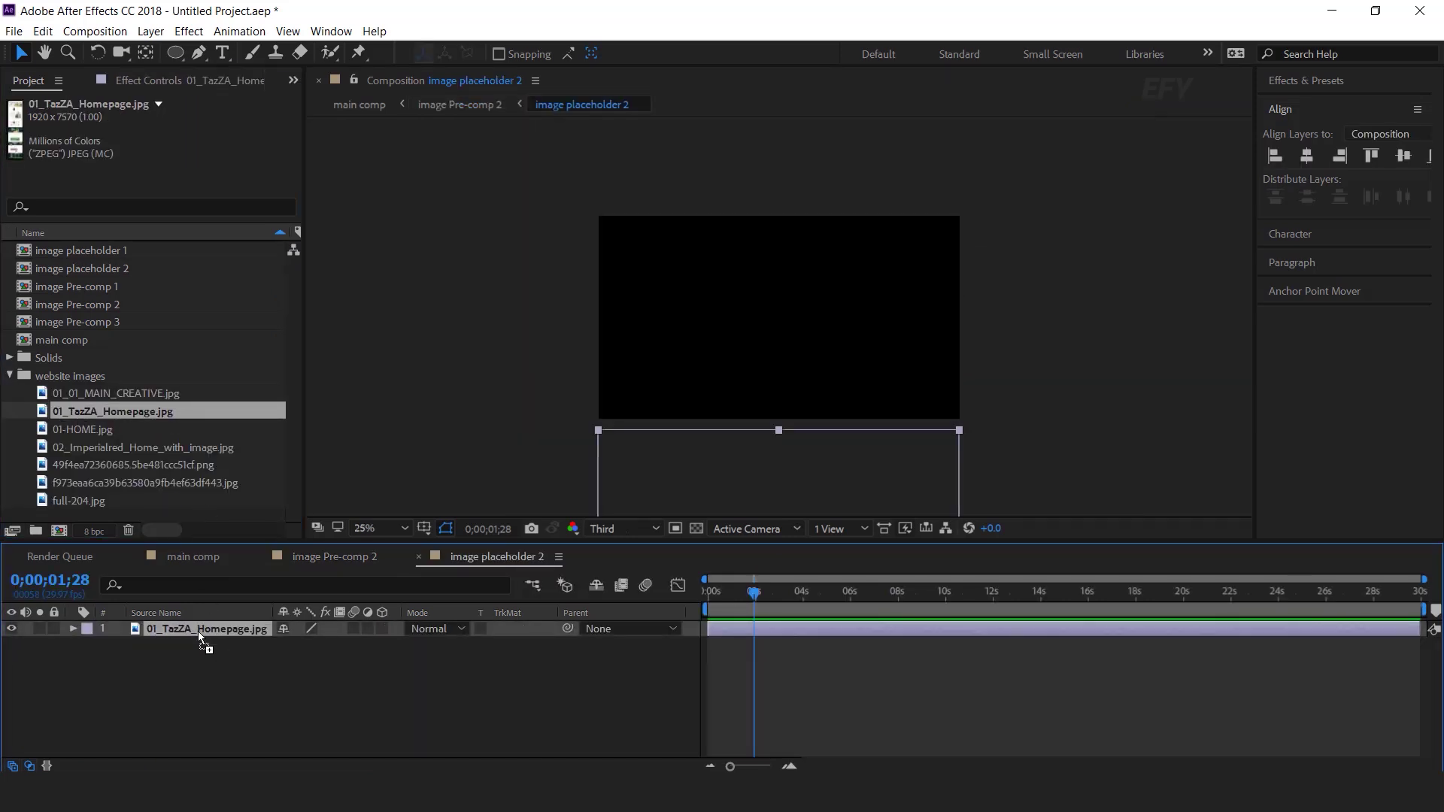
{"action": "left_click", "coordinate": [530, 676]}
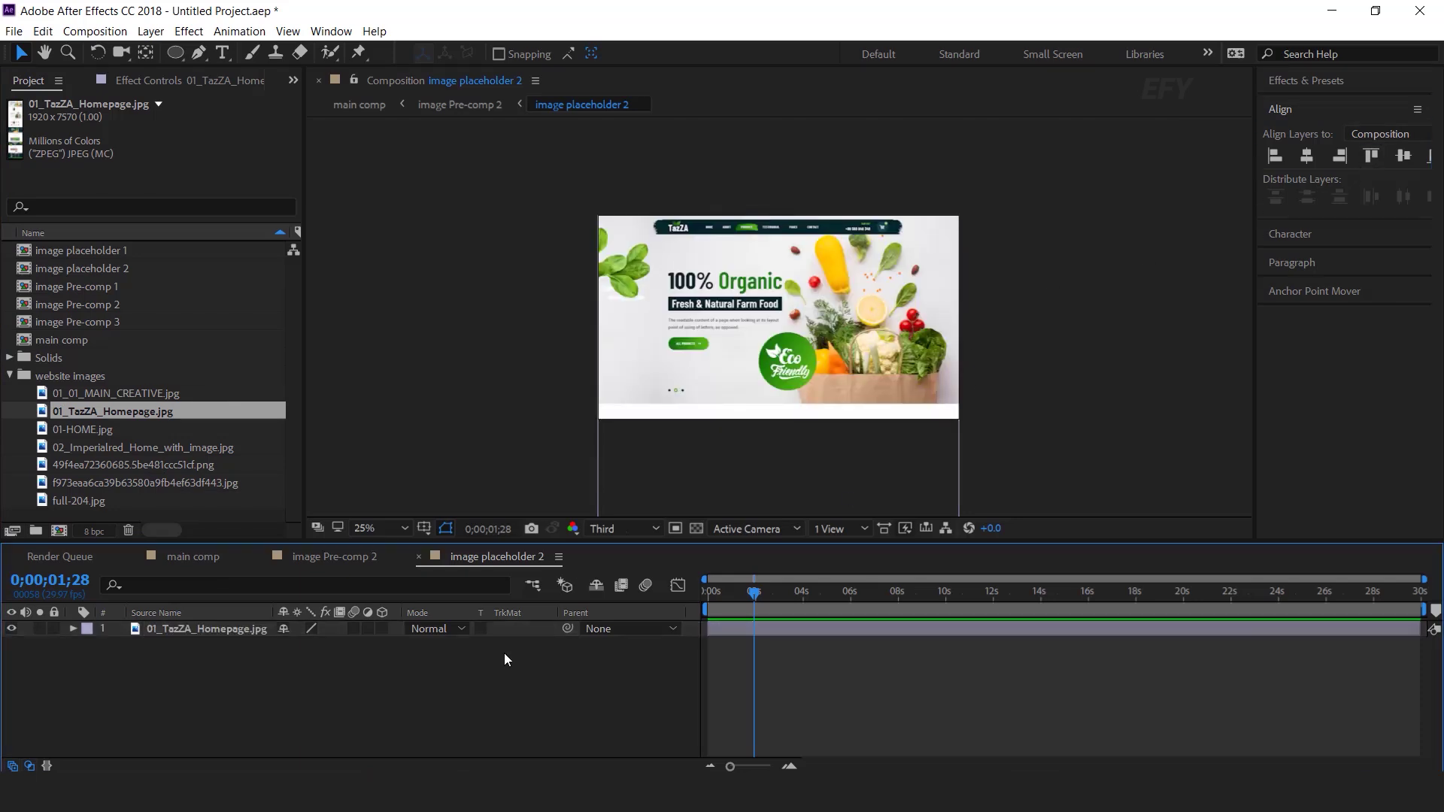
{"action": "left_click", "coordinate": [418, 556]}
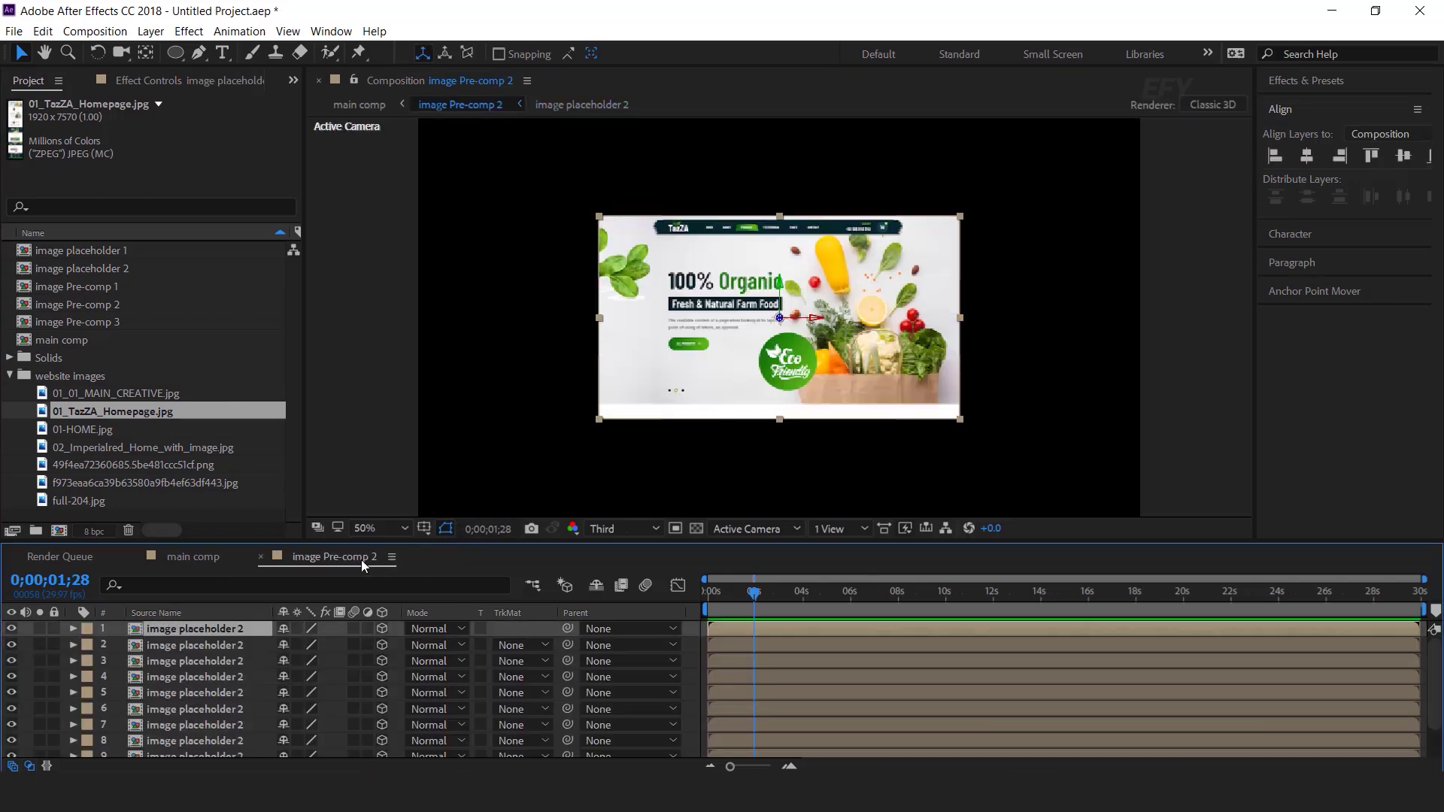
{"action": "left_click", "coordinate": [261, 557]}
- Open the image Pre-comp 3 composition and duplicate image placeholder 2 in the project to create image placeholder 3
{"action": "scroll", "coordinate": [223, 703], "scroll_direction": "up", "scroll_amount": 2}
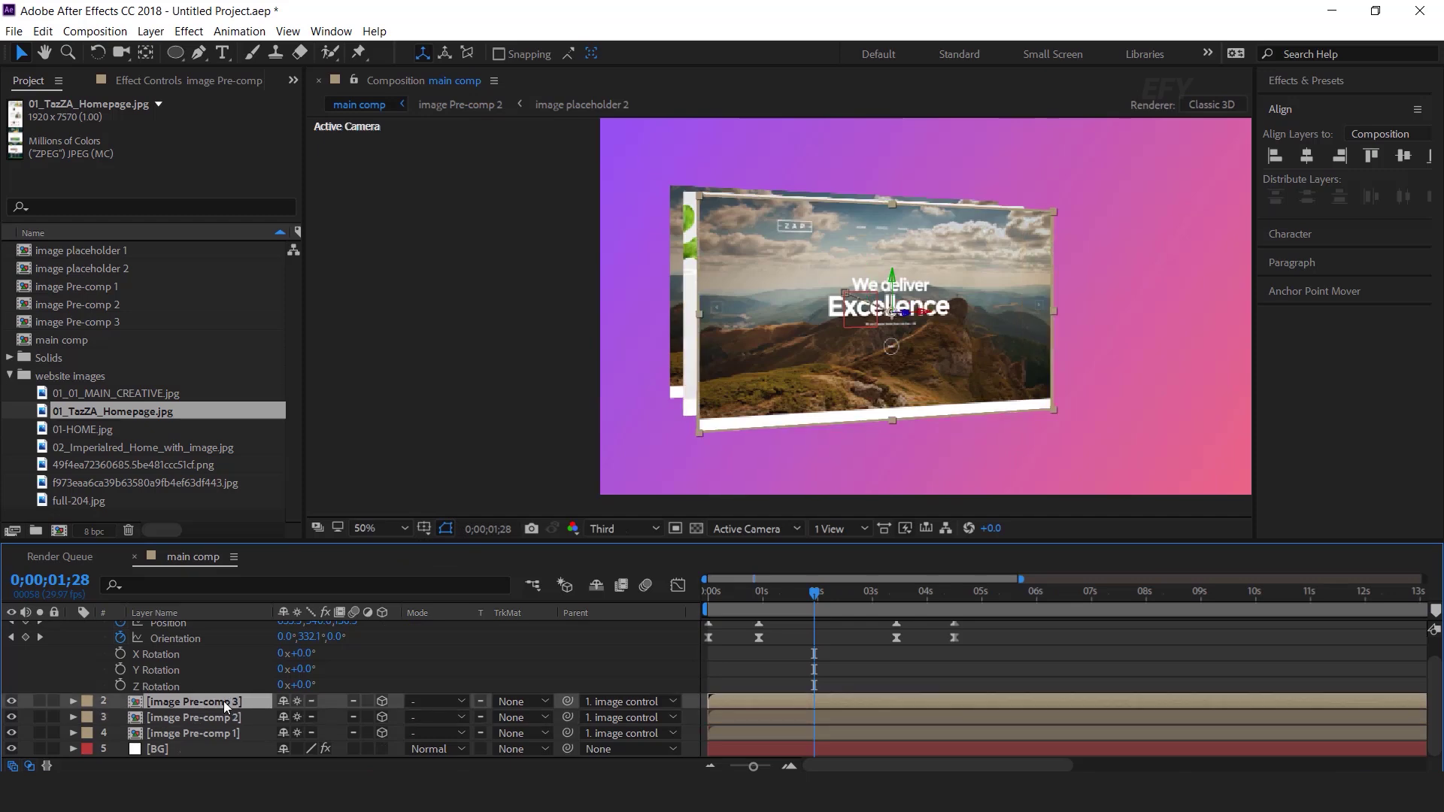
{"action": "double_click", "coordinate": [223, 724]}
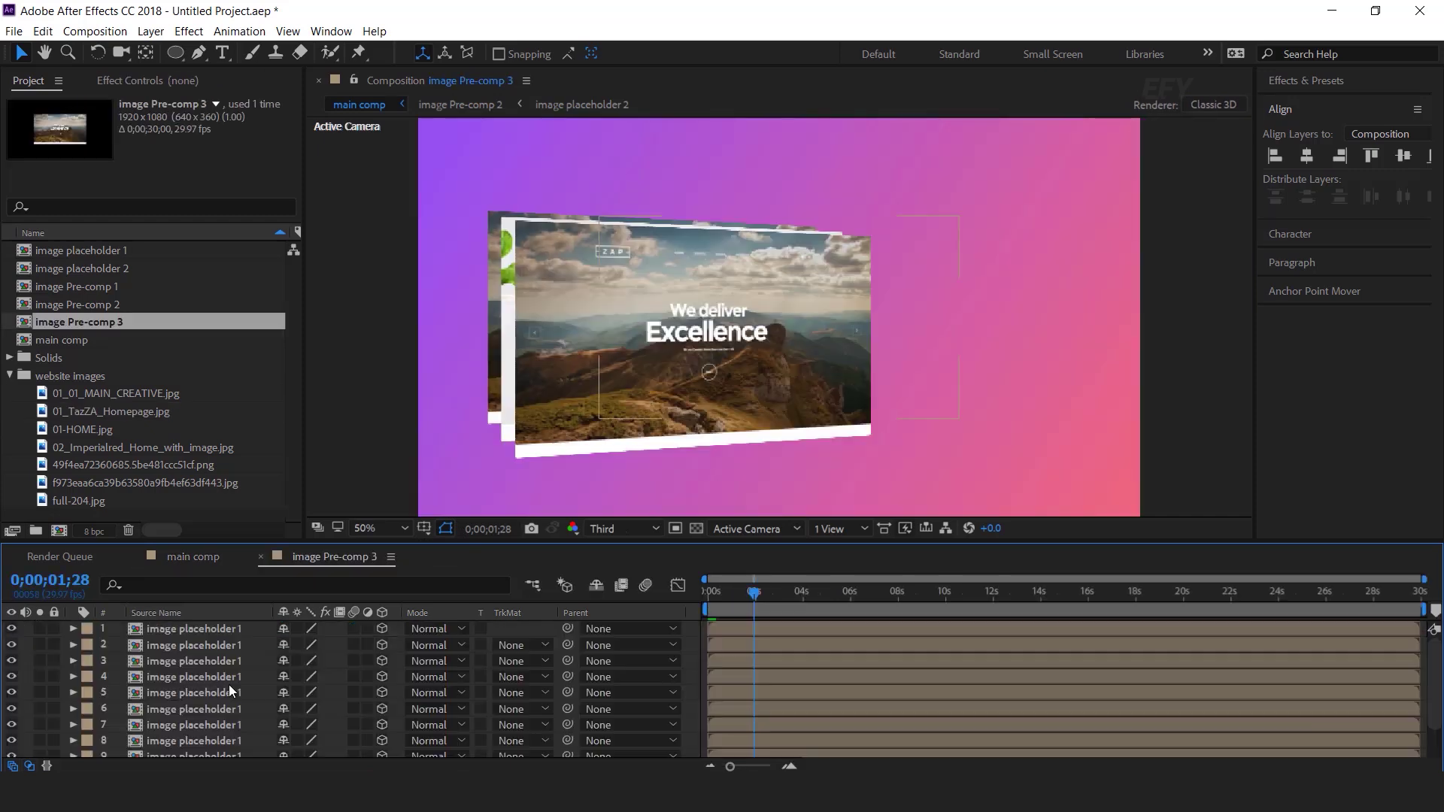
{"action": "left_click", "coordinate": [9, 376]}
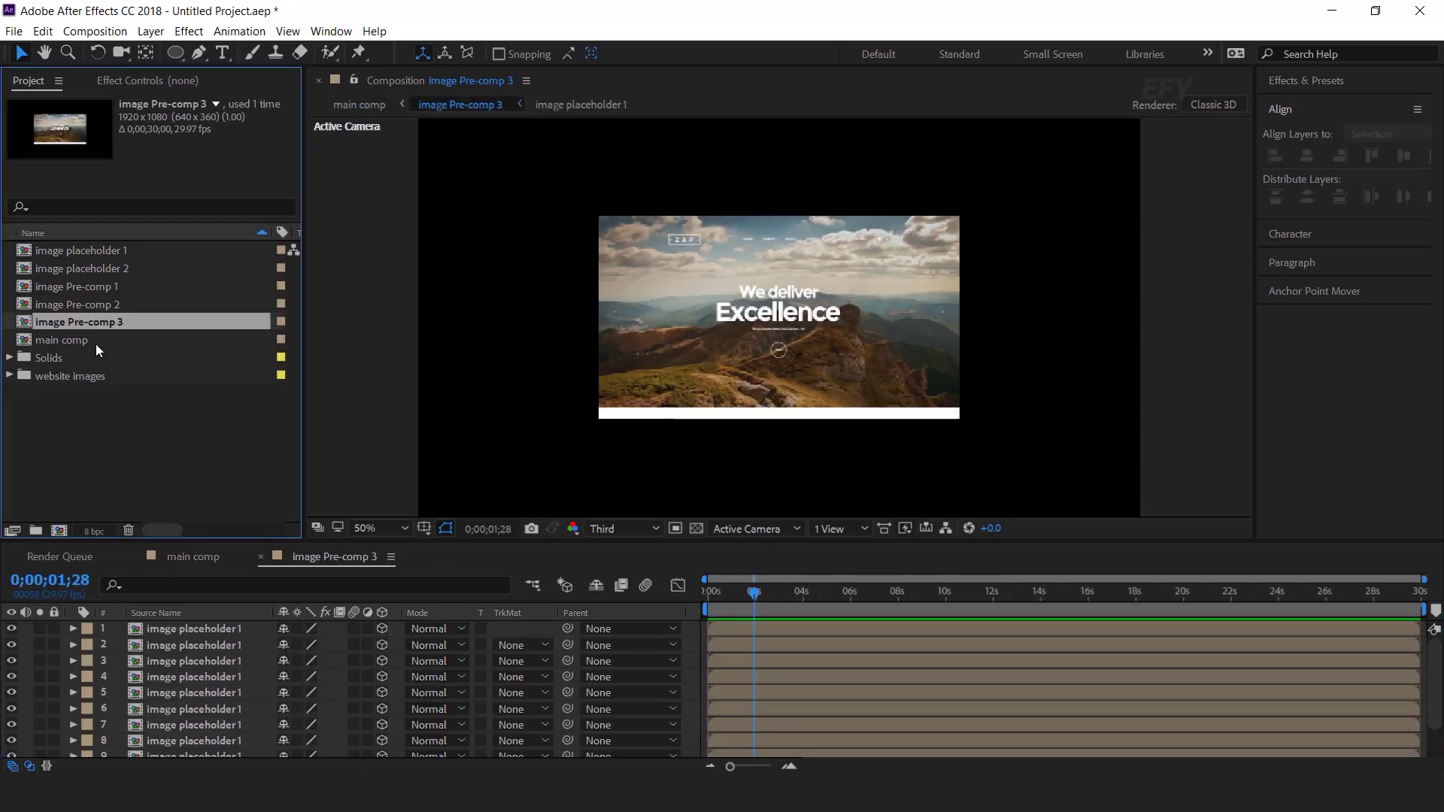
{"action": "left_click", "coordinate": [115, 269]}
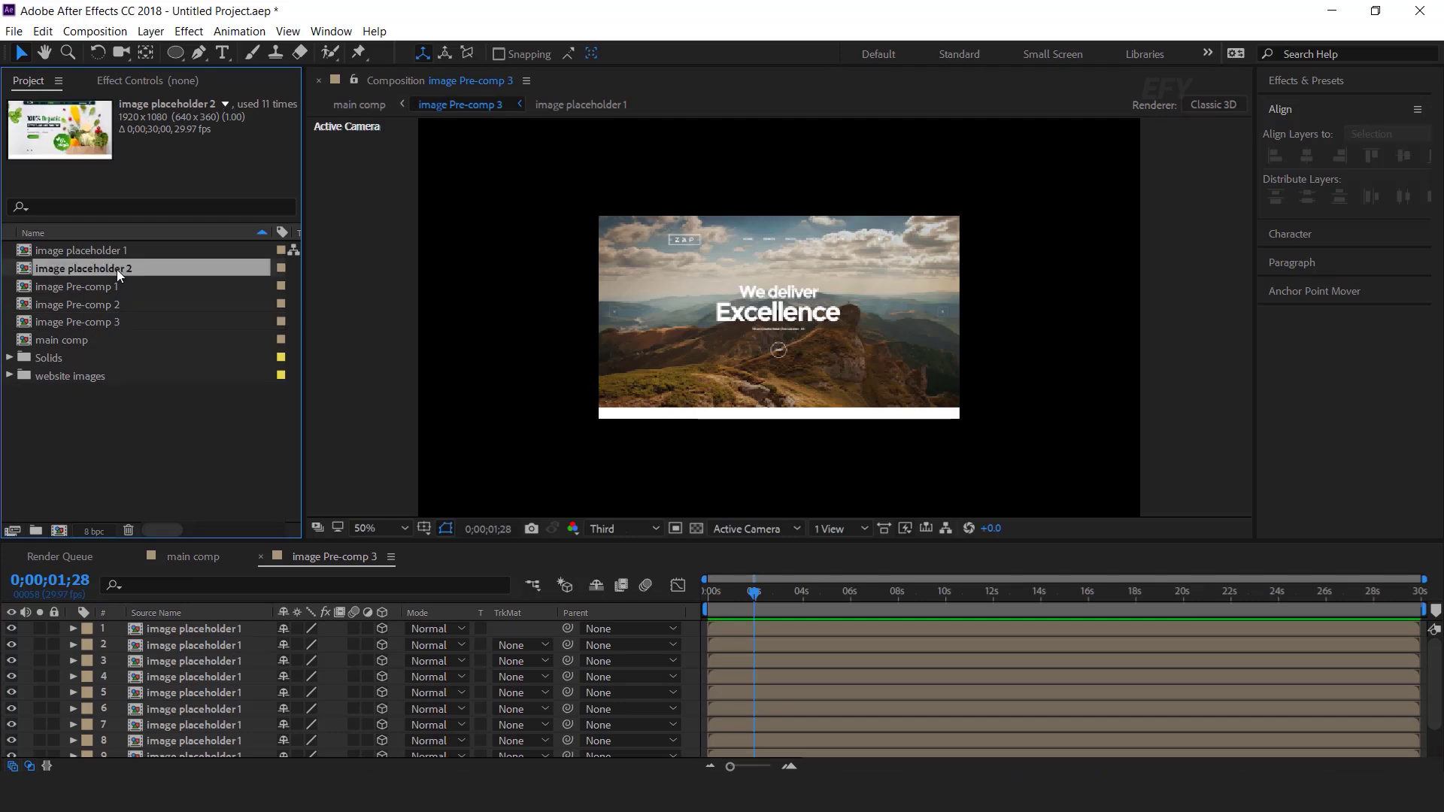
{"action": "key", "text": "ctrl+d"}
- Replace the source of all layers in image Pre-comp 3 with image placeholder 3
{"action": "left_click", "coordinate": [255, 661]}
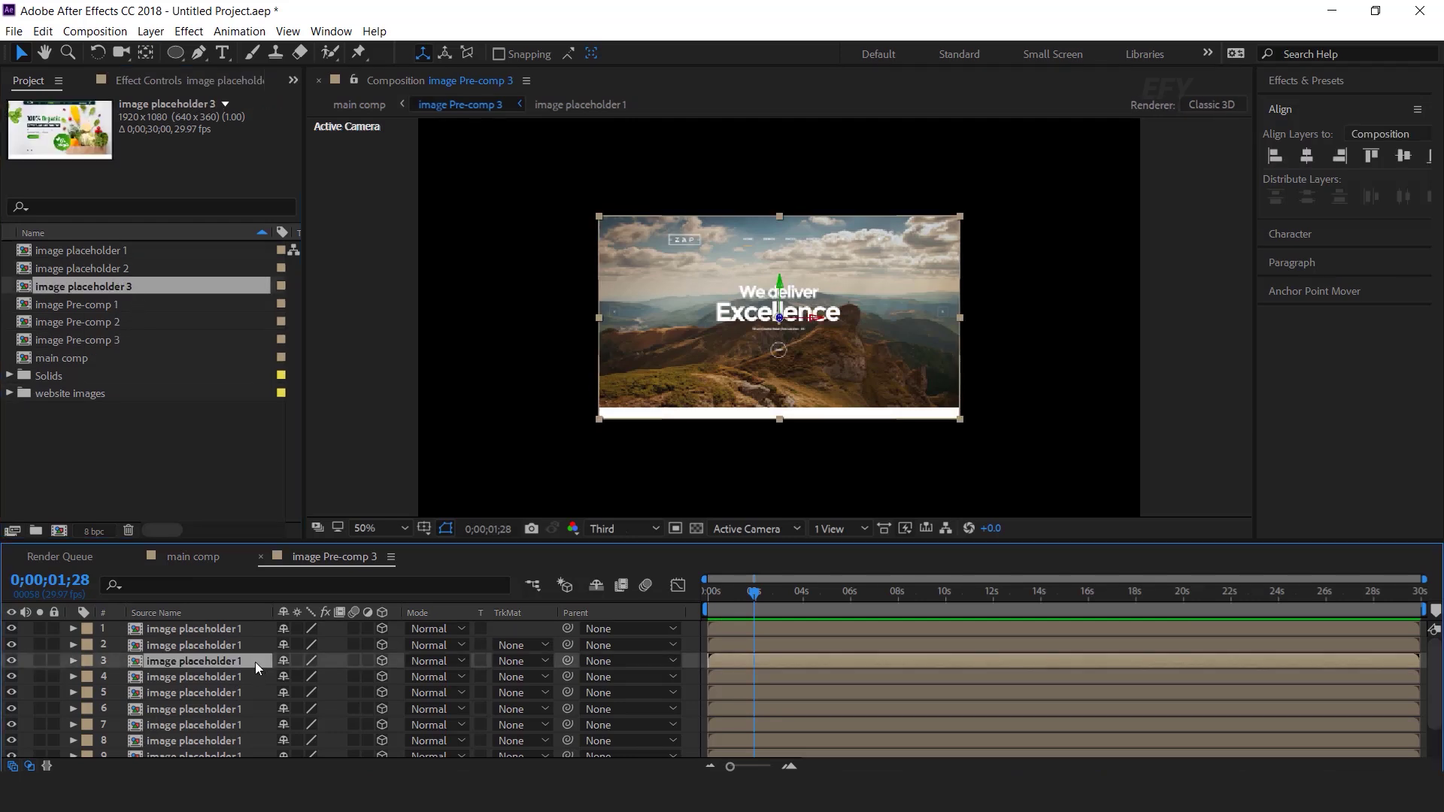
{"action": "key", "text": "ctrl+a"}
{"action": "left_click_drag", "start_coordinate": [126, 282], "coordinate": [231, 630]}
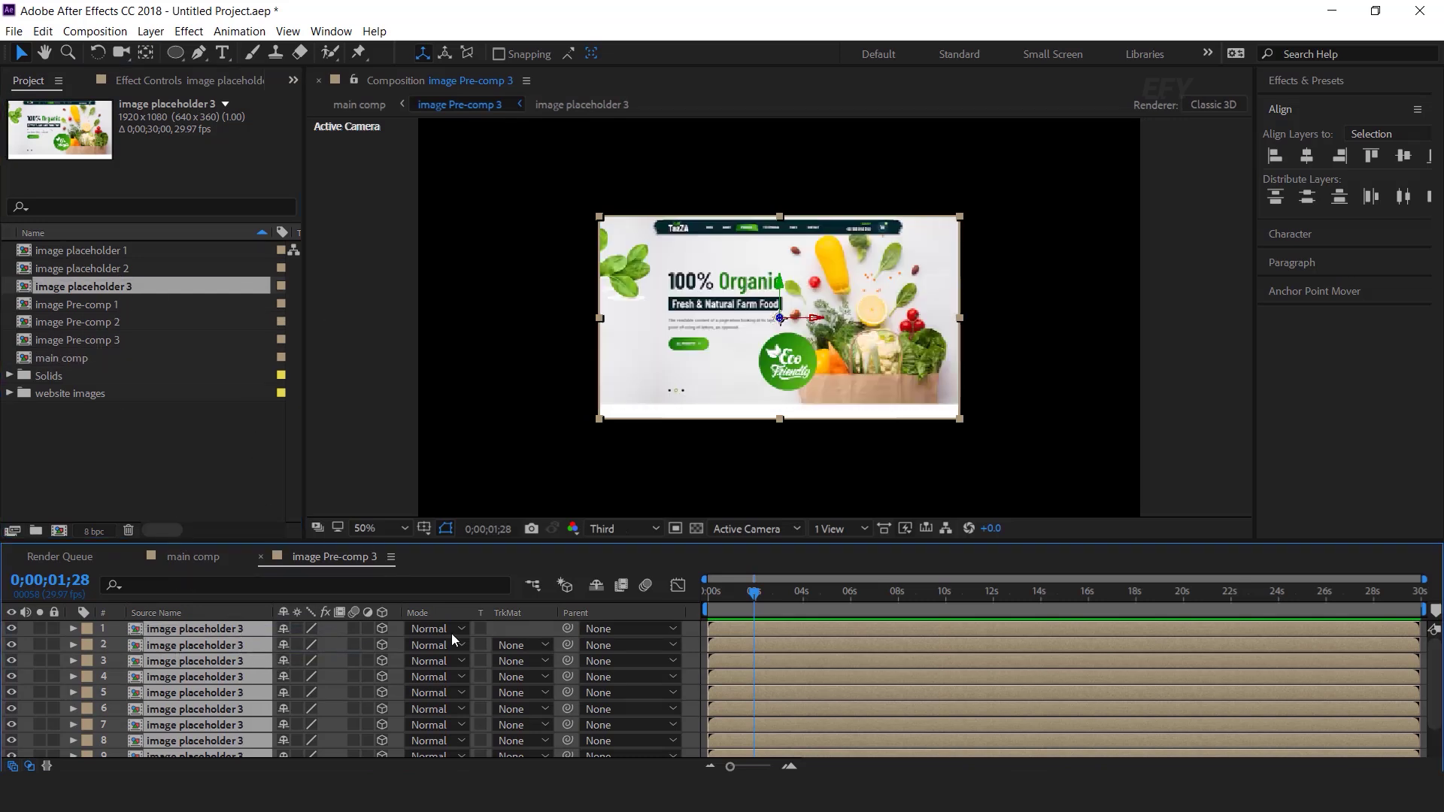
{"action": "left_click", "coordinate": [683, 629]}
- Replace the picture inside image placeholder 3 with 01-HOME.jpg, fitted to the composition width and aligned to its top edge
{"action": "double_click", "coordinate": [229, 628]}
{"action": "left_click", "coordinate": [230, 630]}
{"action": "left_click", "coordinate": [9, 394]}
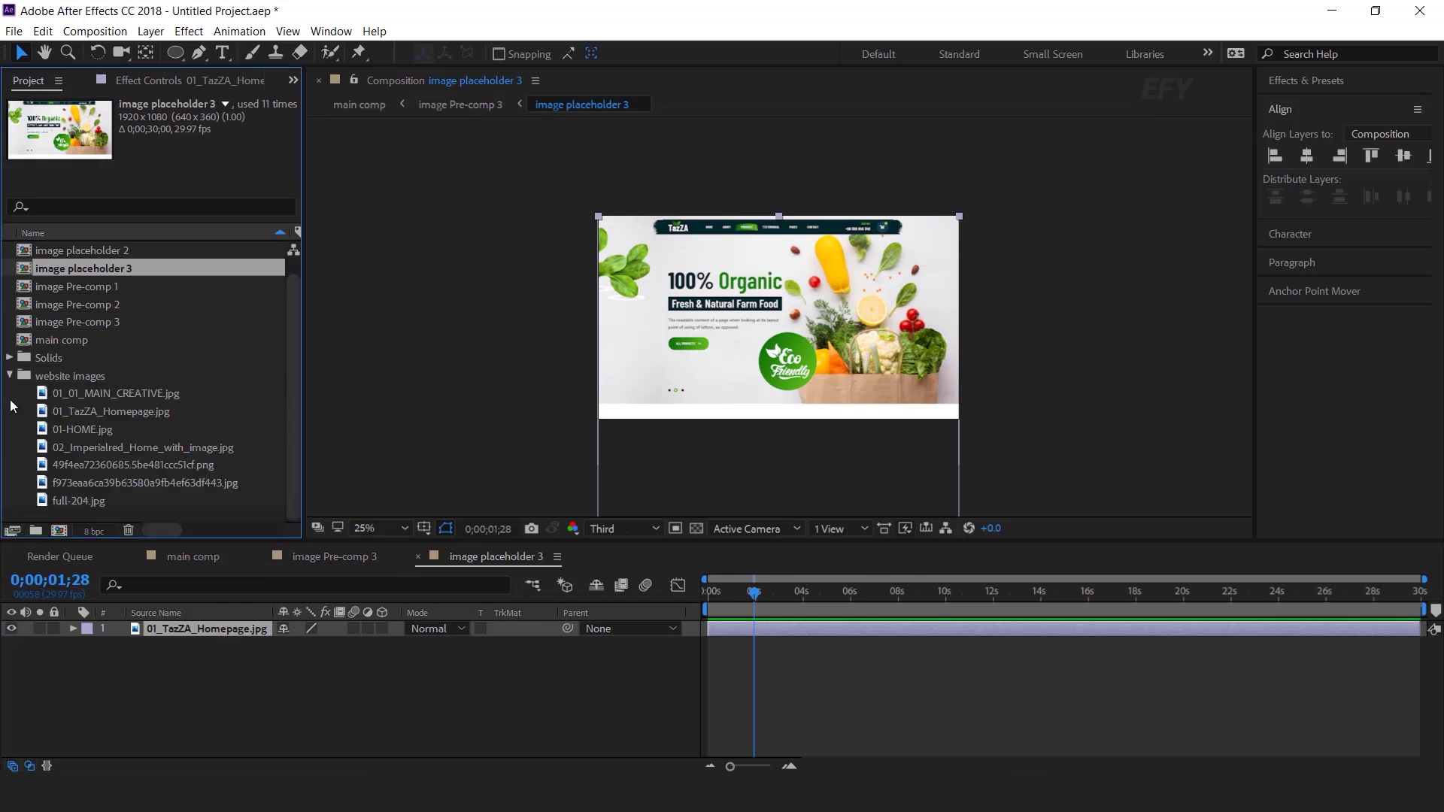
{"action": "left_click", "coordinate": [84, 438]}
{"action": "left_click_drag", "start_coordinate": [97, 433], "coordinate": [193, 631]}
{"action": "key", "text": "ctrl+alt+shift+h"}
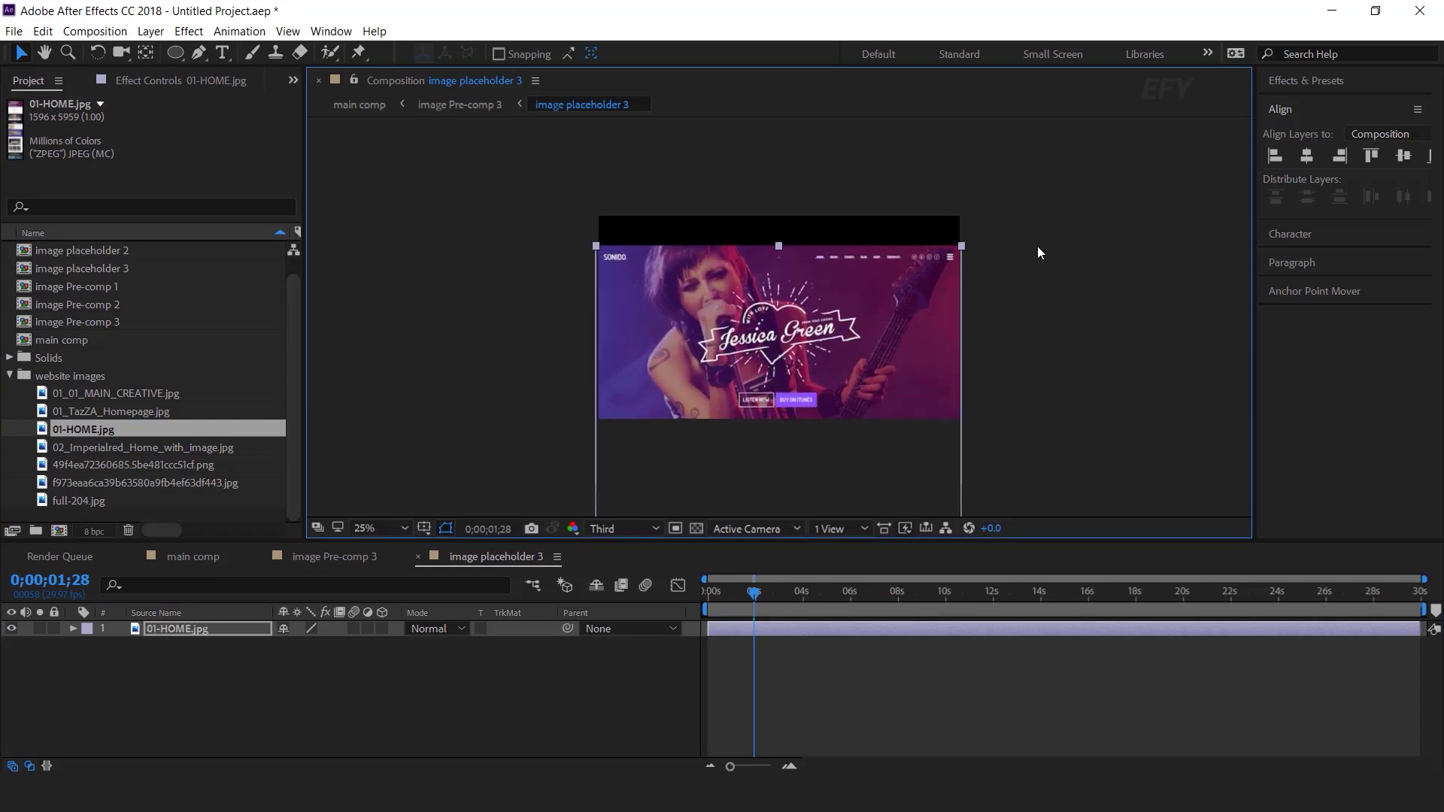
{"action": "left_click", "coordinate": [1371, 156]}
{"action": "left_click", "coordinate": [576, 716]}
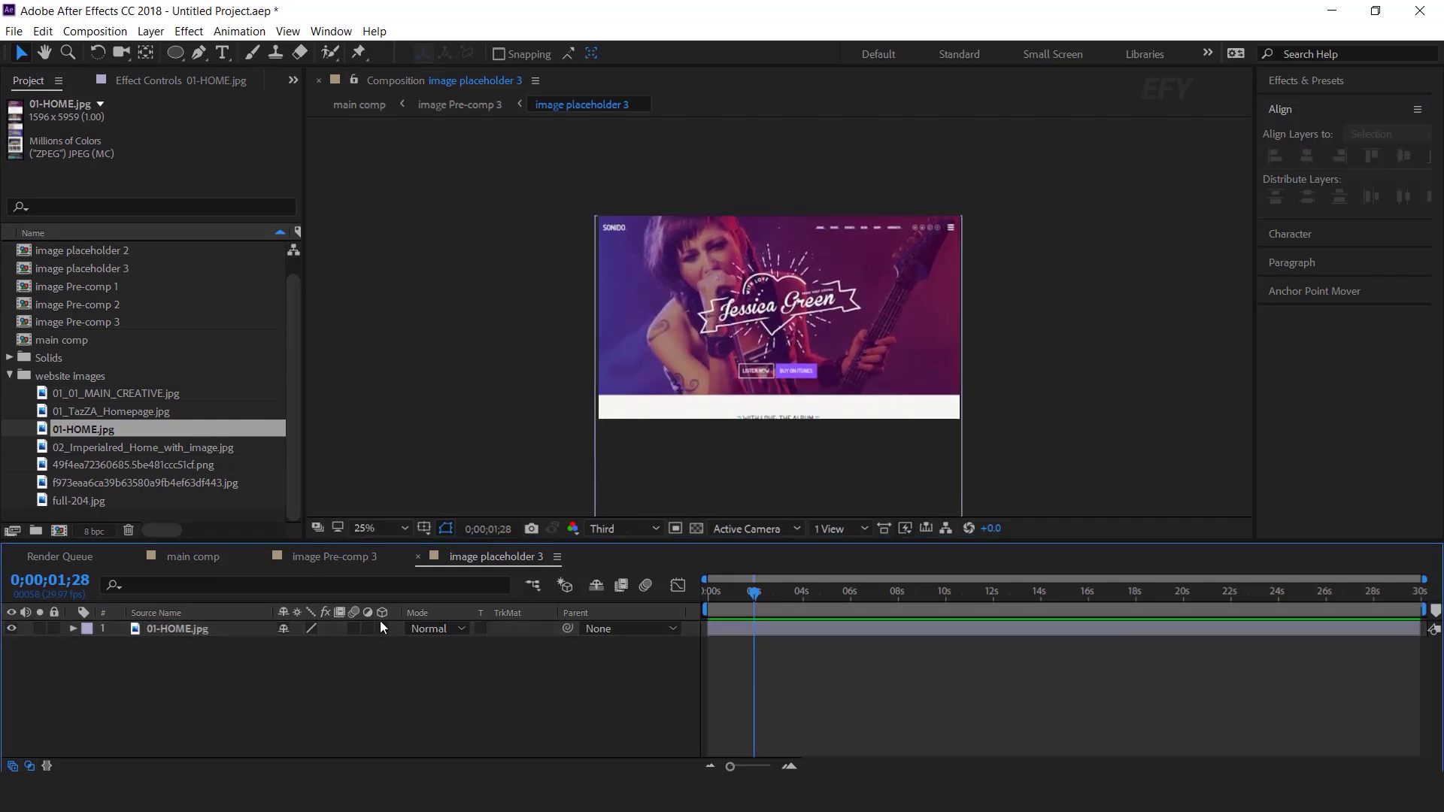
- Preview the main comp animation with the new website images and return to the first frame
{"action": "left_click", "coordinate": [194, 555]}
{"action": "key", "text": "space"}
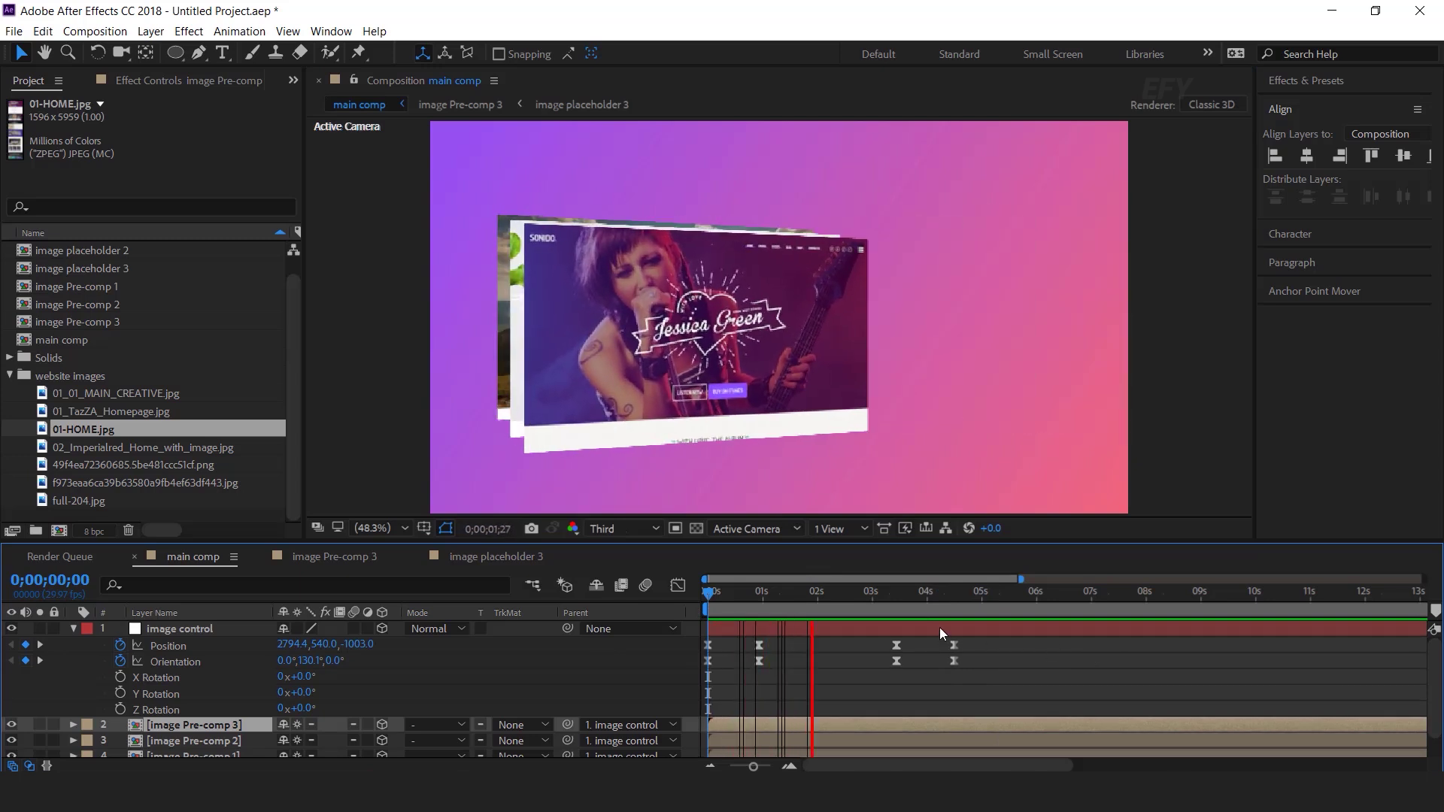
{"action": "left_click_drag", "start_coordinate": [913, 594], "coordinate": [827, 615]}
{"action": "key", "text": "Home"}
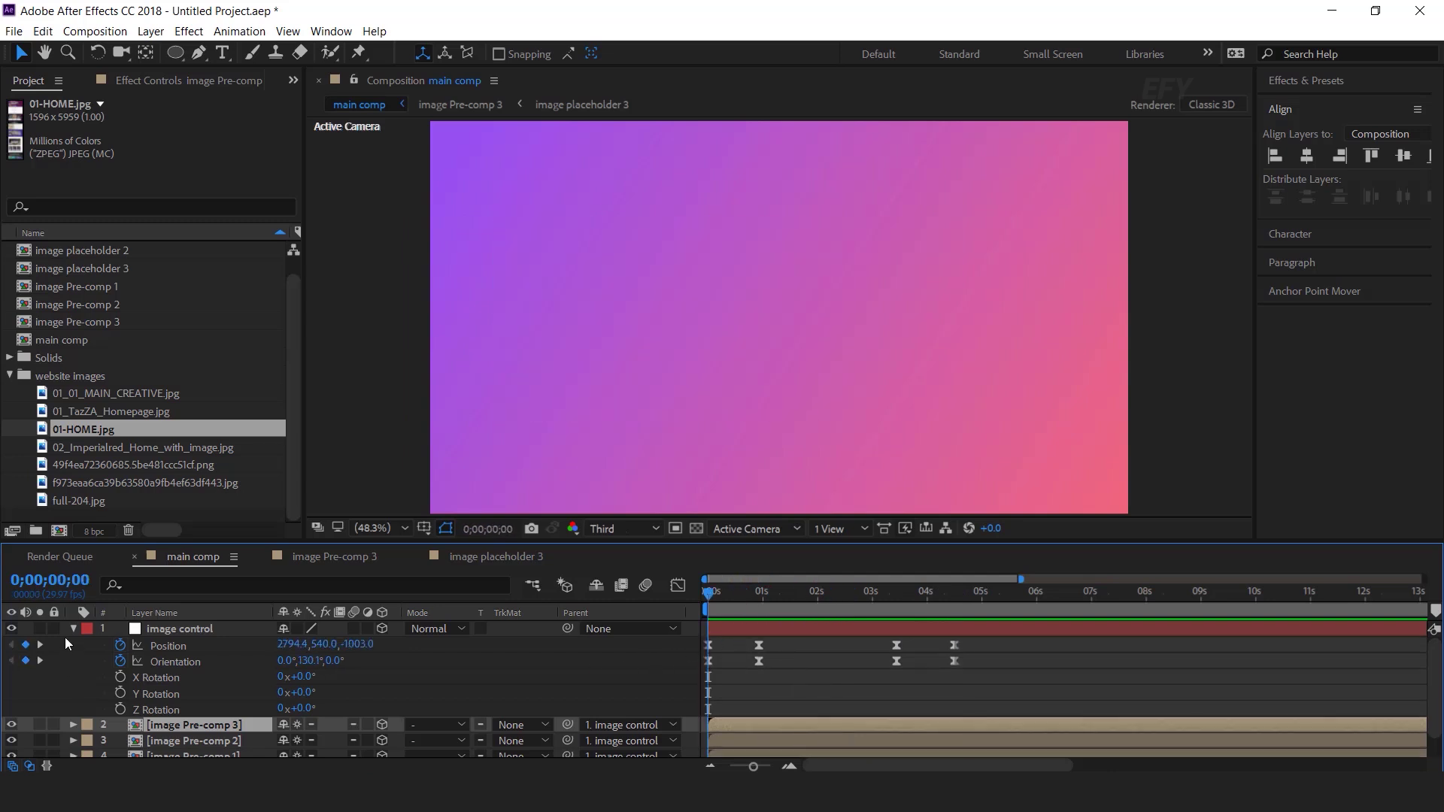
- Collapse the image control layer's properties and move the current time to 0;00;00;23
{"action": "left_click", "coordinate": [75, 630]}
{"action": "left_click", "coordinate": [957, 727]}
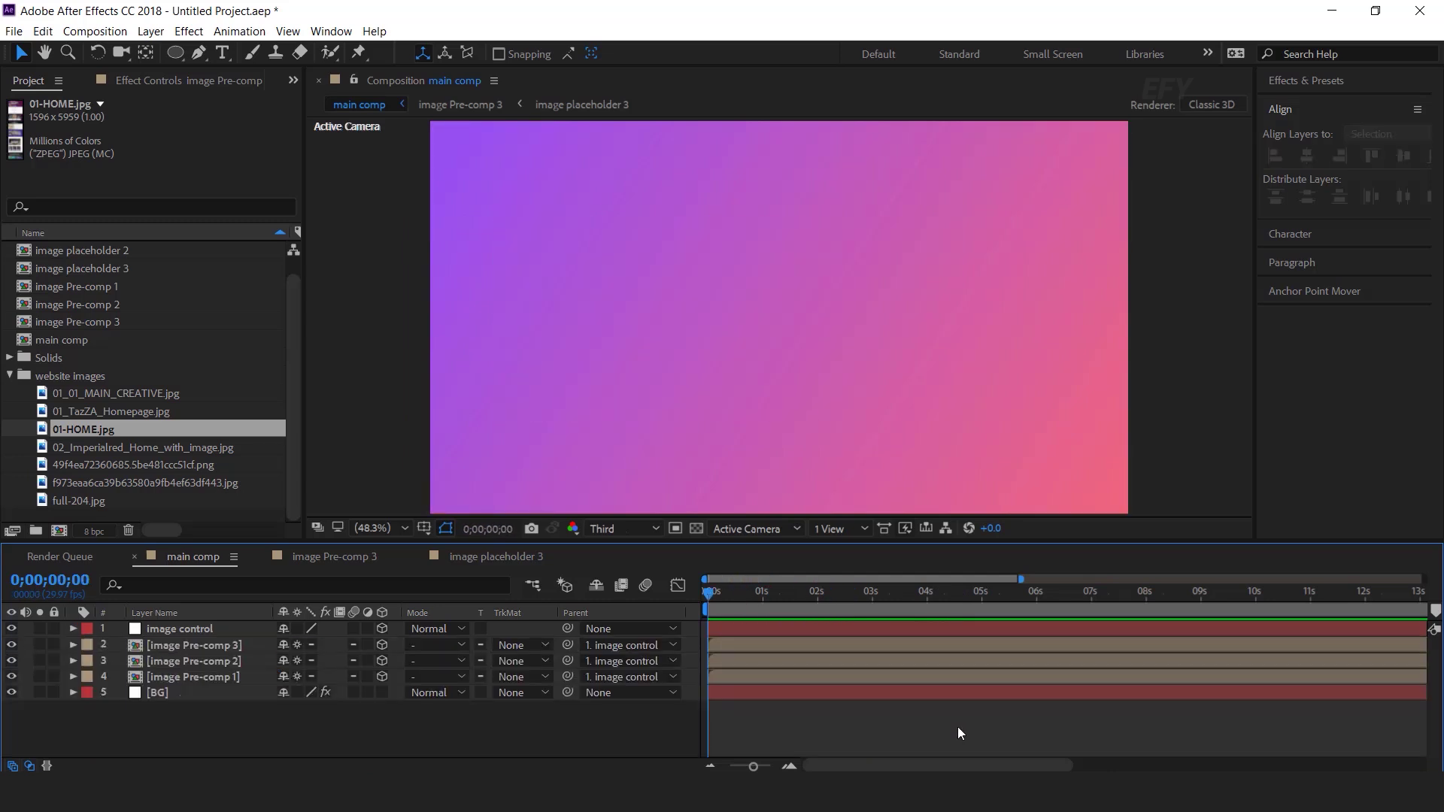
{"action": "left_click_drag", "start_coordinate": [729, 593], "coordinate": [751, 592]}
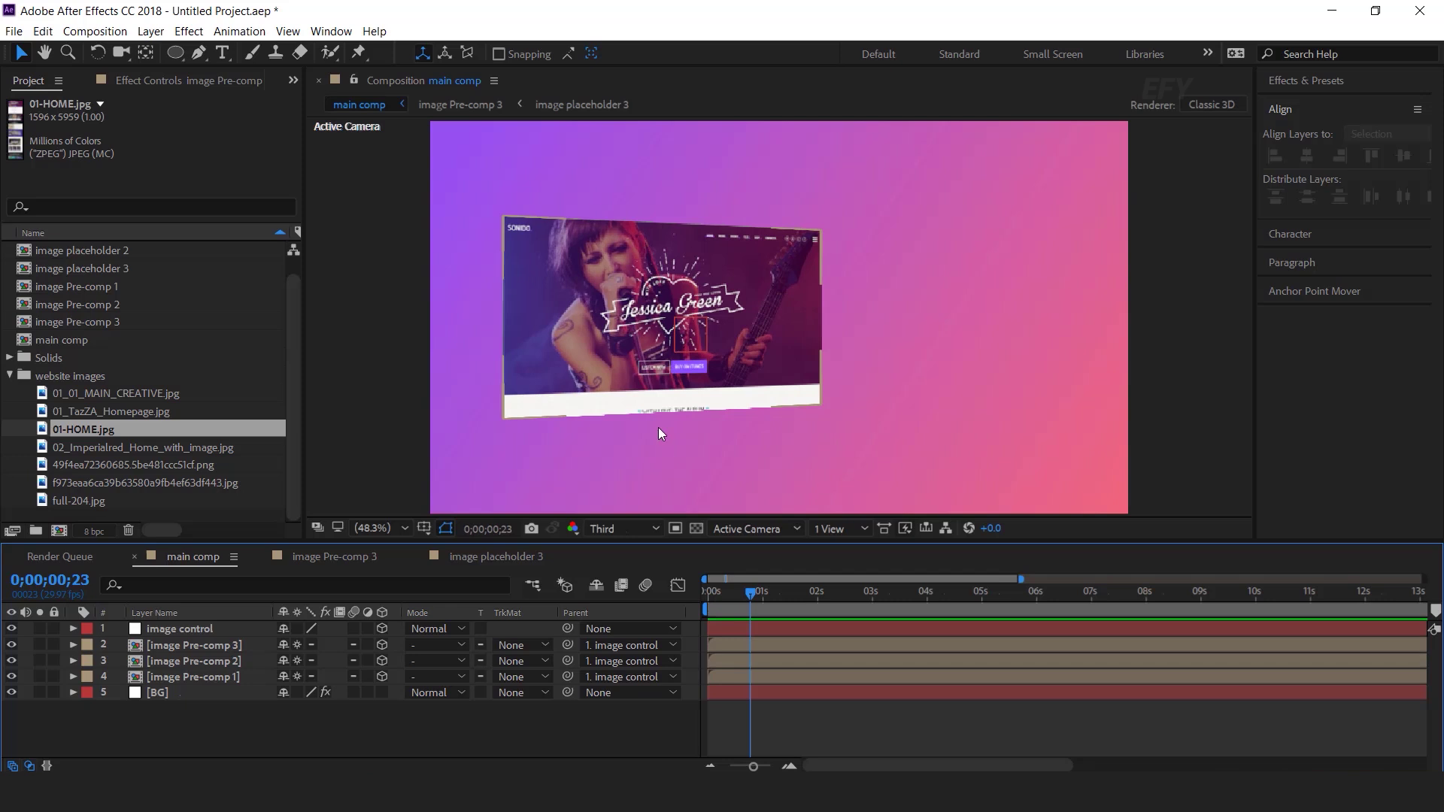
- Collapse the website images folder and create a new composition named shadow
{"action": "left_click", "coordinate": [9, 376]}
{"action": "left_click", "coordinate": [110, 449]}
{"action": "left_click", "coordinate": [59, 531]}
{"action": "type", "text": "shadow"}
{"action": "key", "text": "Return"}
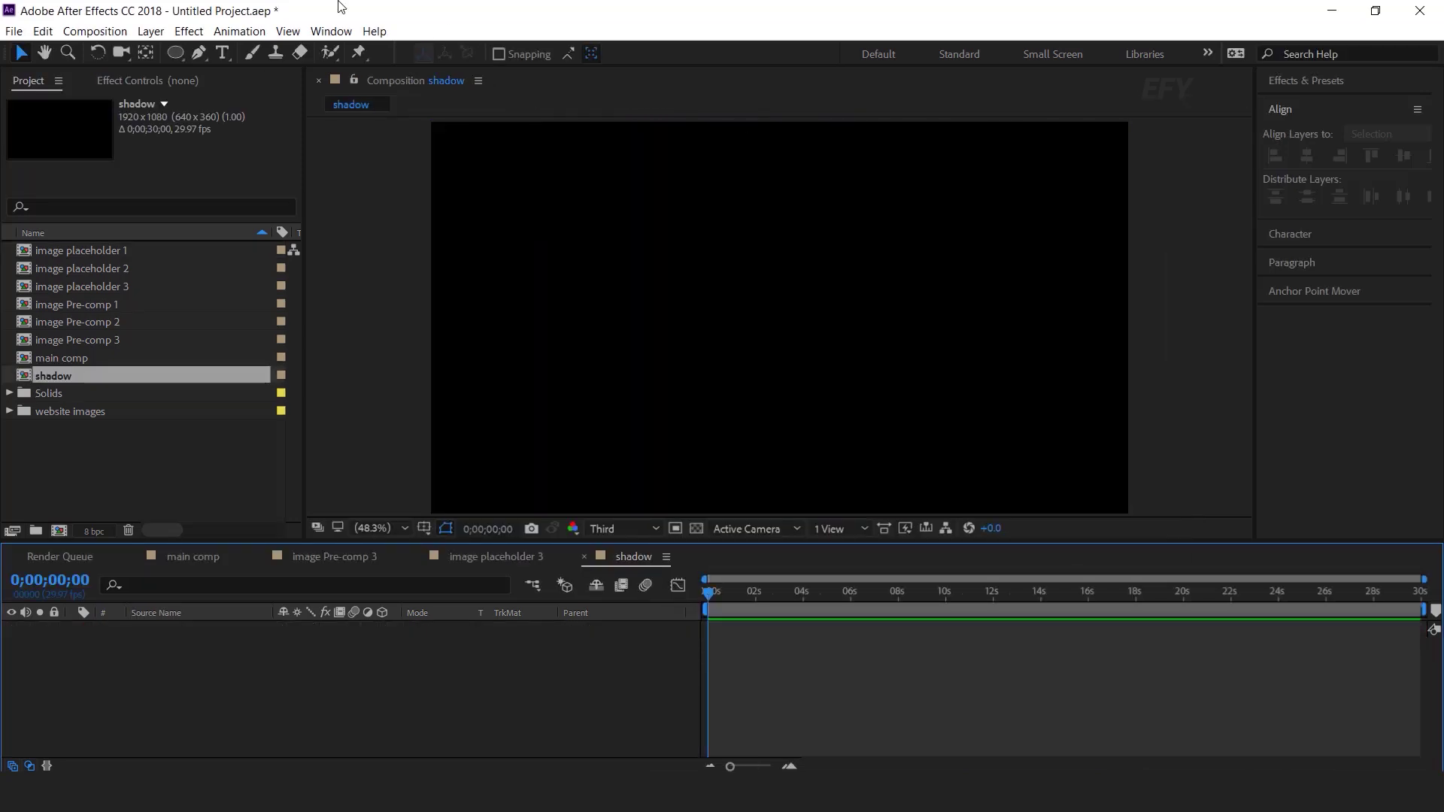
- Draw a wide, flat black ellipse near the centre of the shadow composition and show the transparency grid
{"action": "left_click", "coordinate": [176, 54]}
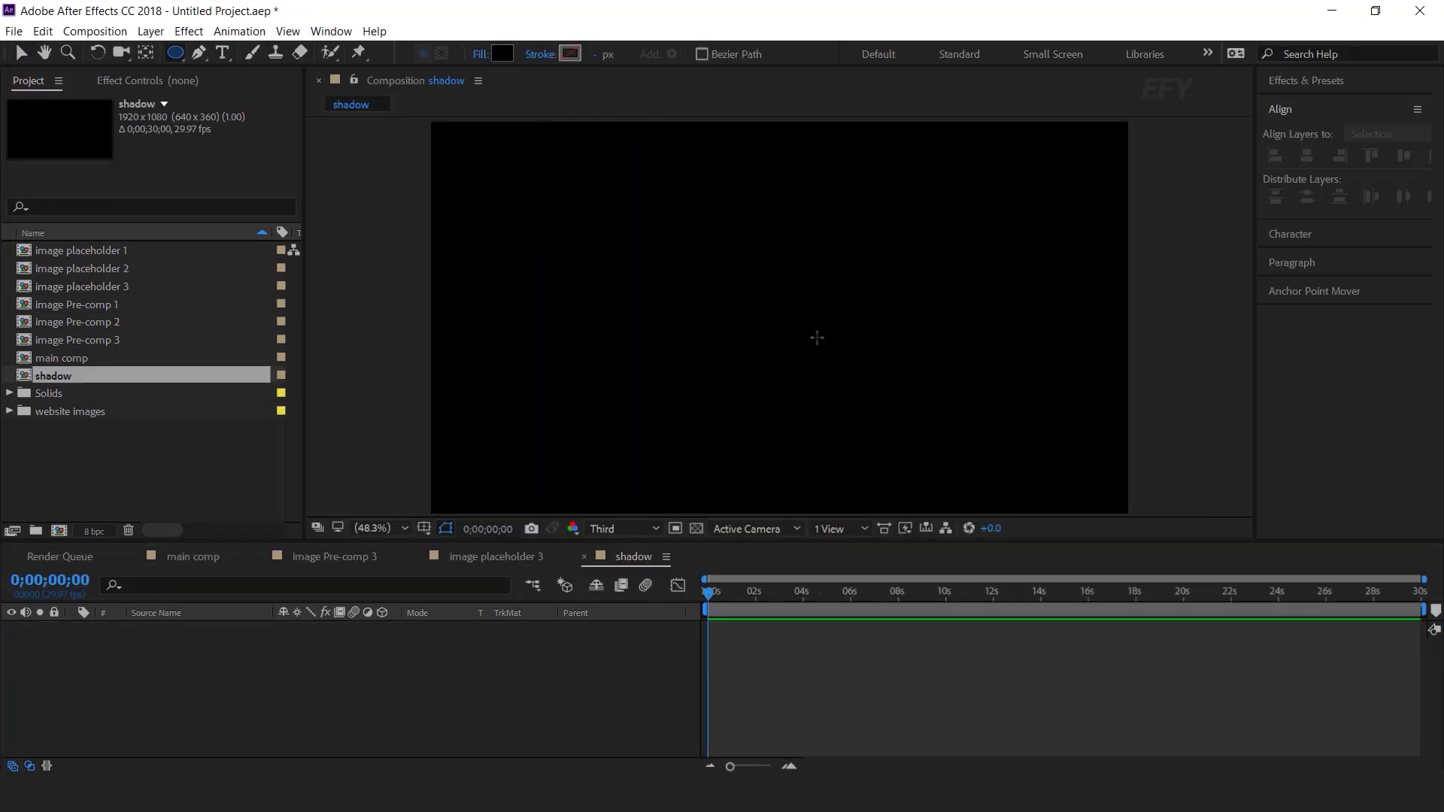
{"action": "left_click_drag", "start_coordinate": [617, 258], "coordinate": [912, 338]}
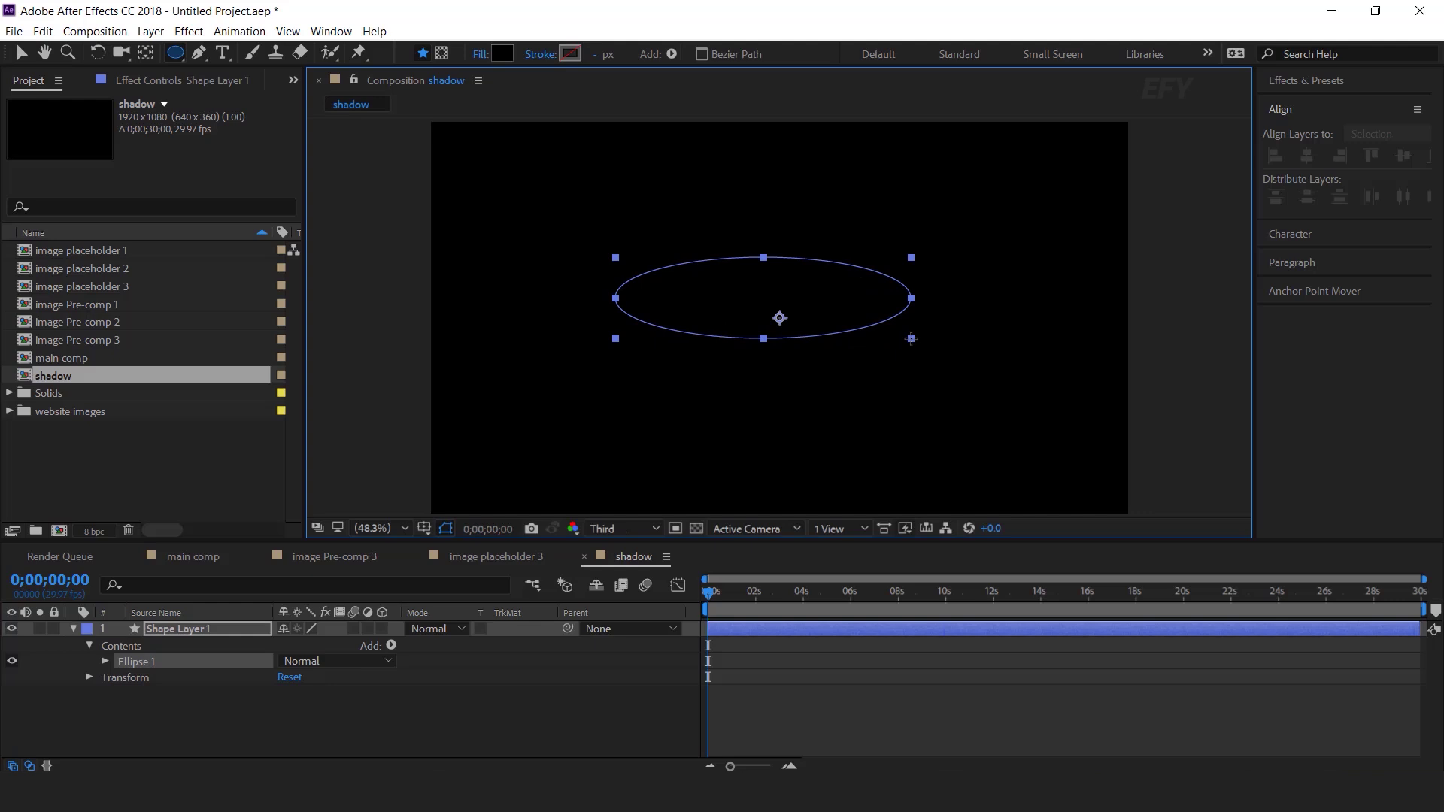
{"action": "left_click", "coordinate": [696, 529]}
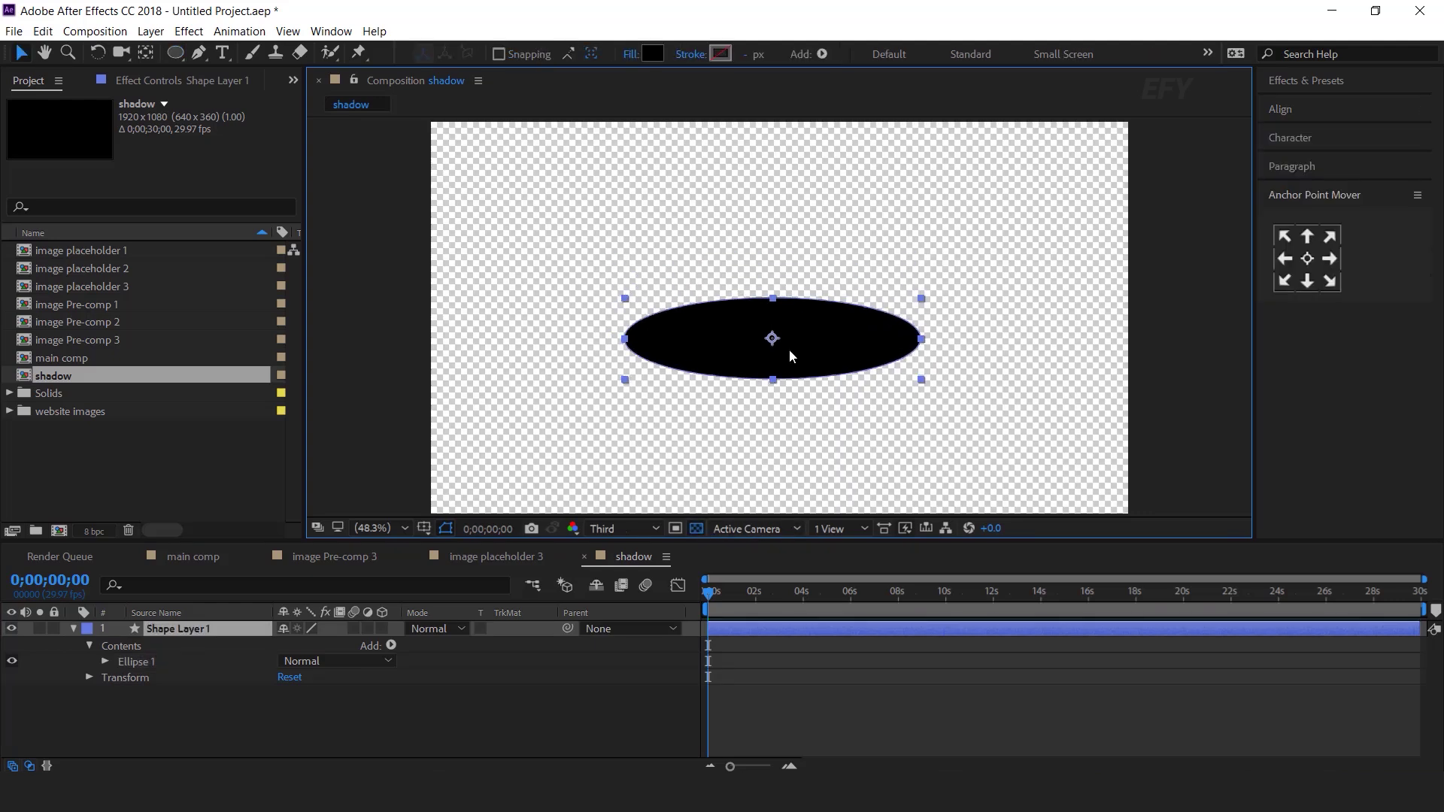
- Apply Fast Box Blur to the ellipse shape layer with a Blur Radius of 150 and collapse the layer's properties
{"action": "left_click", "coordinate": [227, 633]}
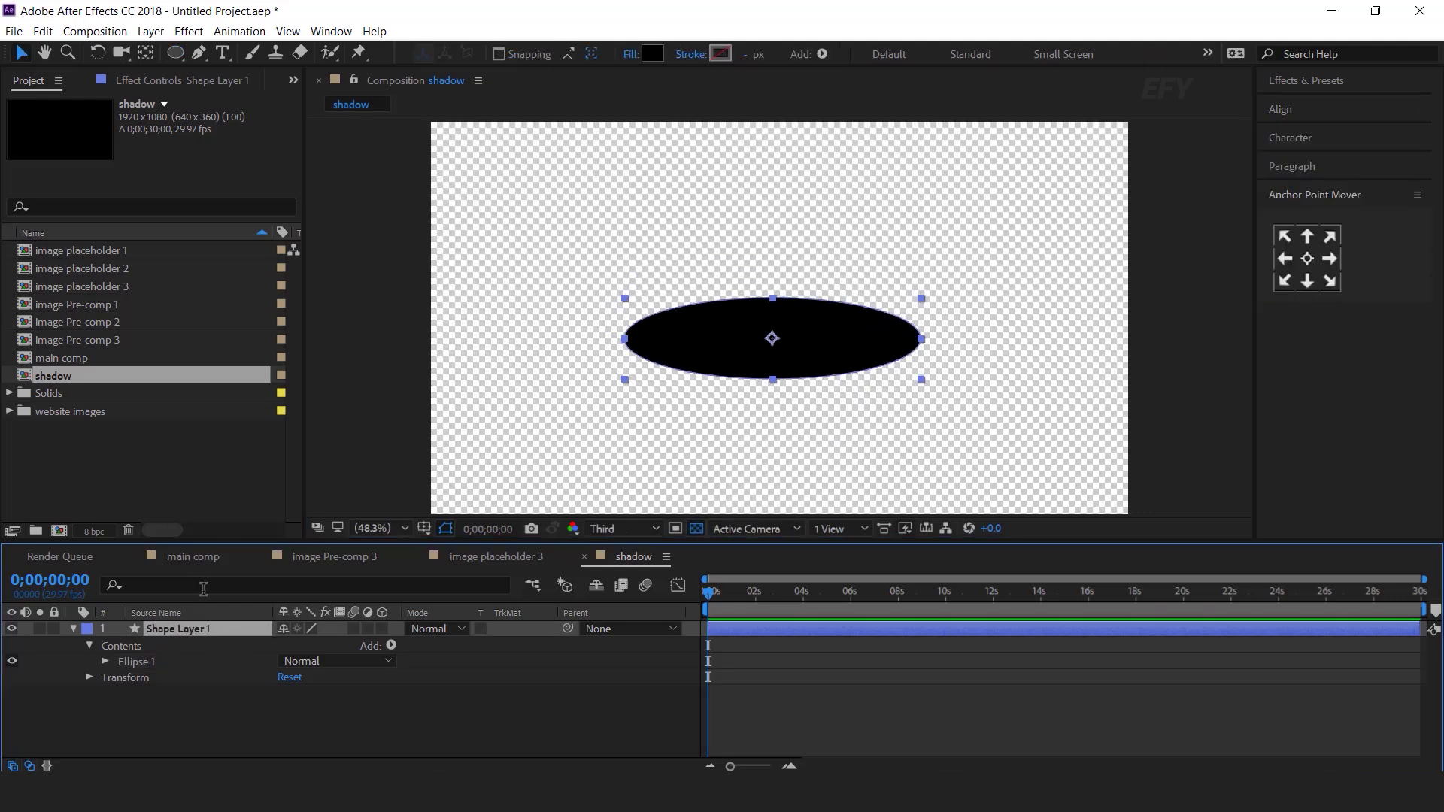
{"action": "key", "text": "ctrl+space"}
{"action": "type", "text": "fast"}
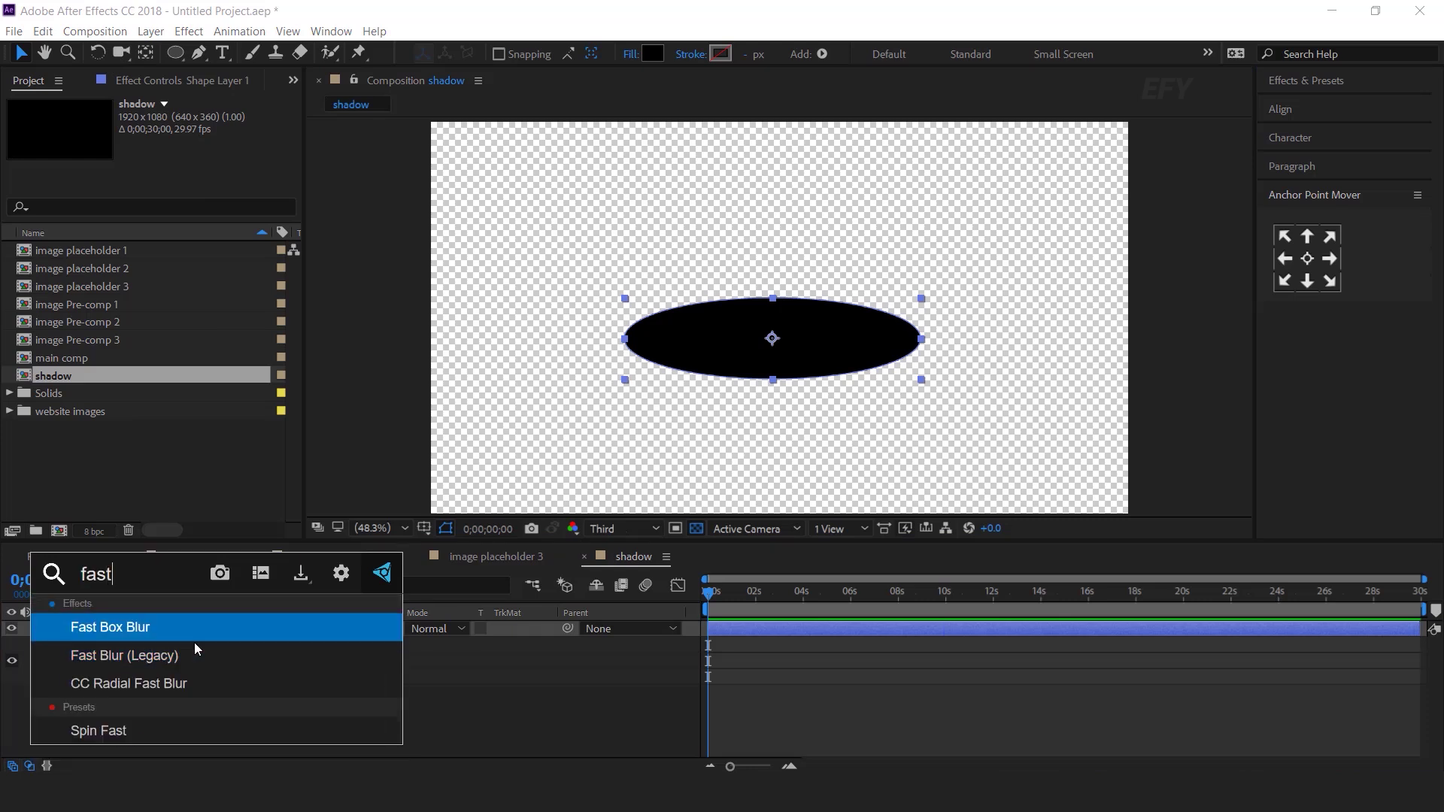
{"action": "key", "text": "Return"}
{"action": "left_click_drag", "start_coordinate": [178, 137], "coordinate": [191, 137]}
{"action": "left_click", "coordinate": [179, 137]}
{"action": "type", "text": "150"}
{"action": "key", "text": "Return"}
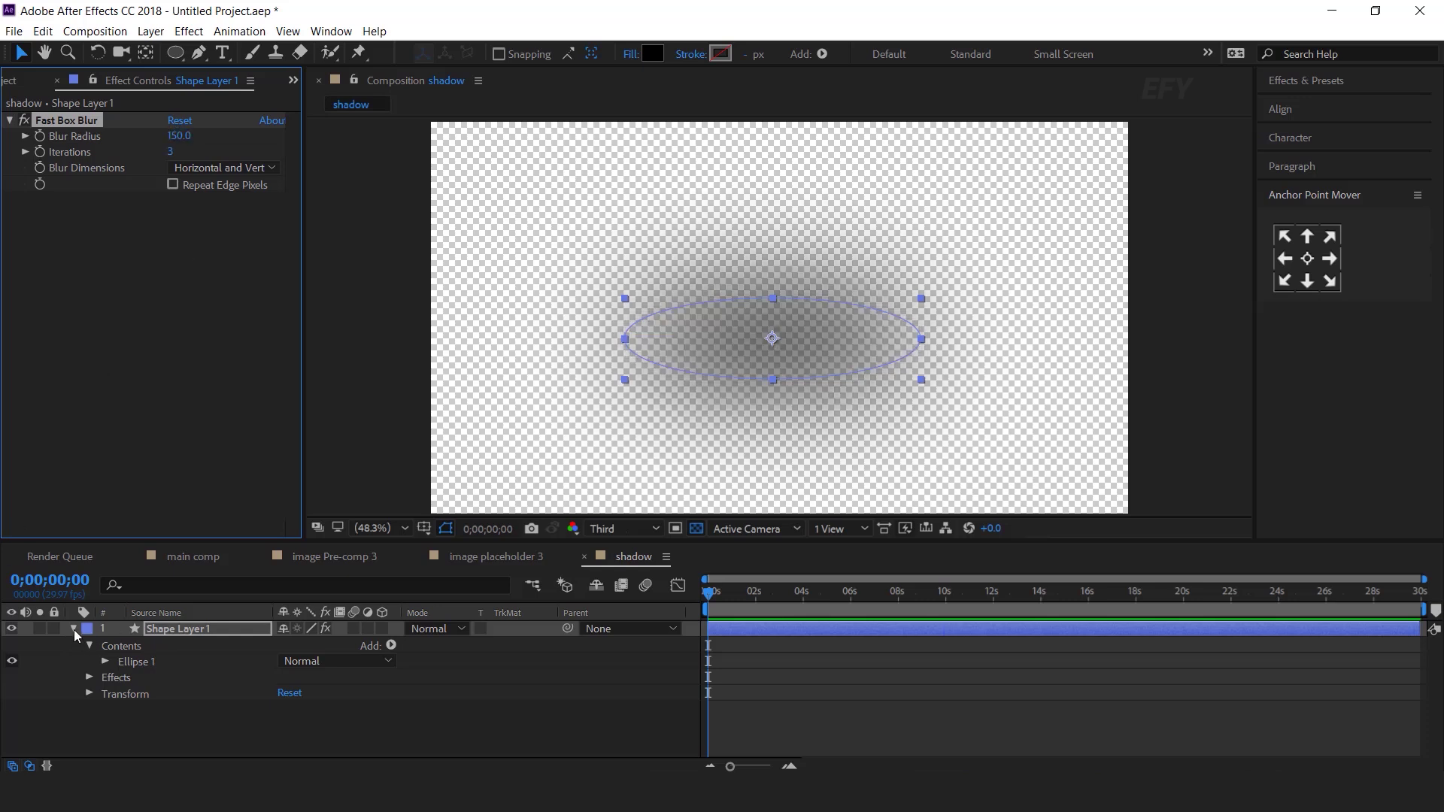
{"action": "left_click", "coordinate": [73, 629]}
- Close the shadow composition and add it to the main comp as a layer between image Pre-comp 1 and BG
{"action": "left_click", "coordinate": [585, 557]}
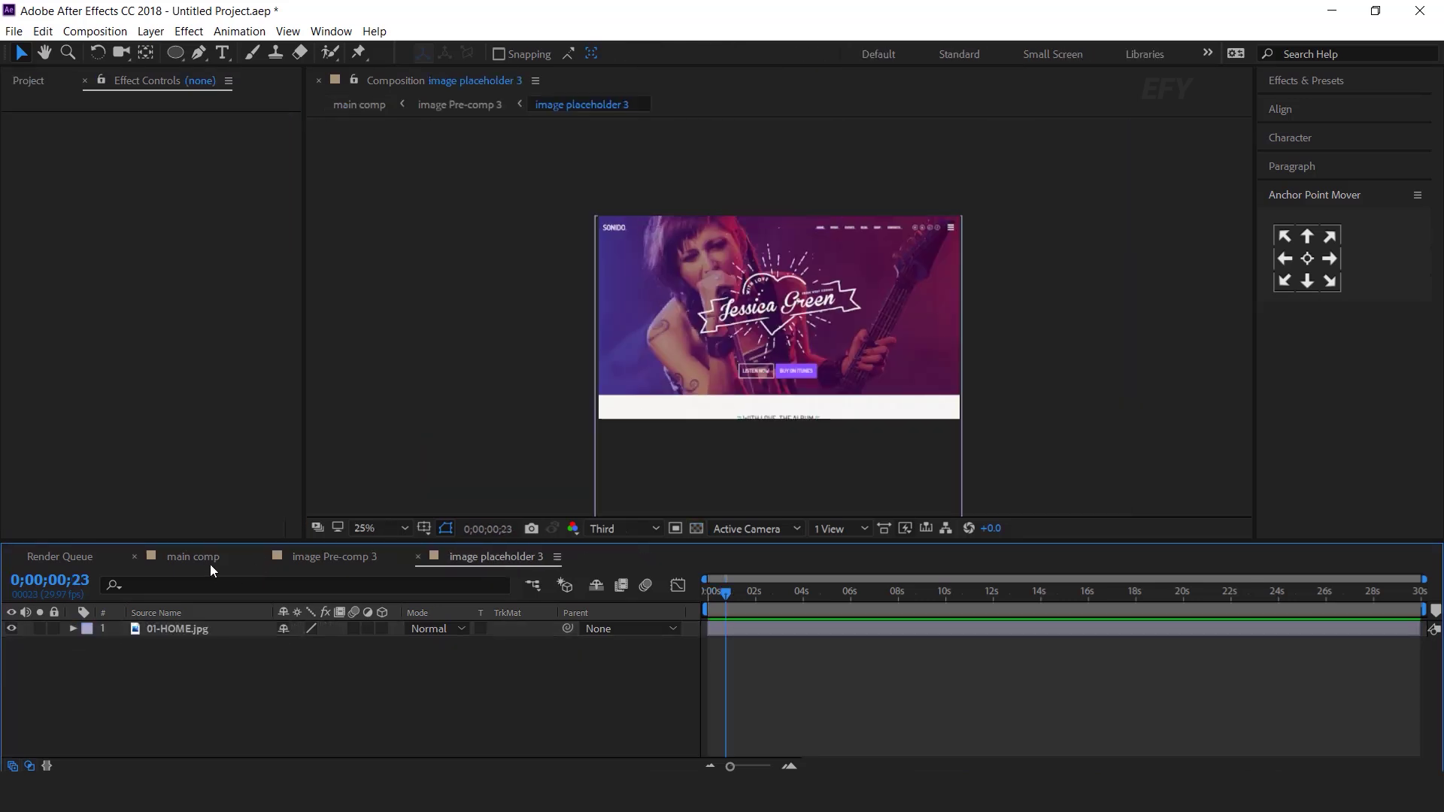
{"action": "left_click", "coordinate": [213, 561]}
{"action": "left_click", "coordinate": [32, 80]}
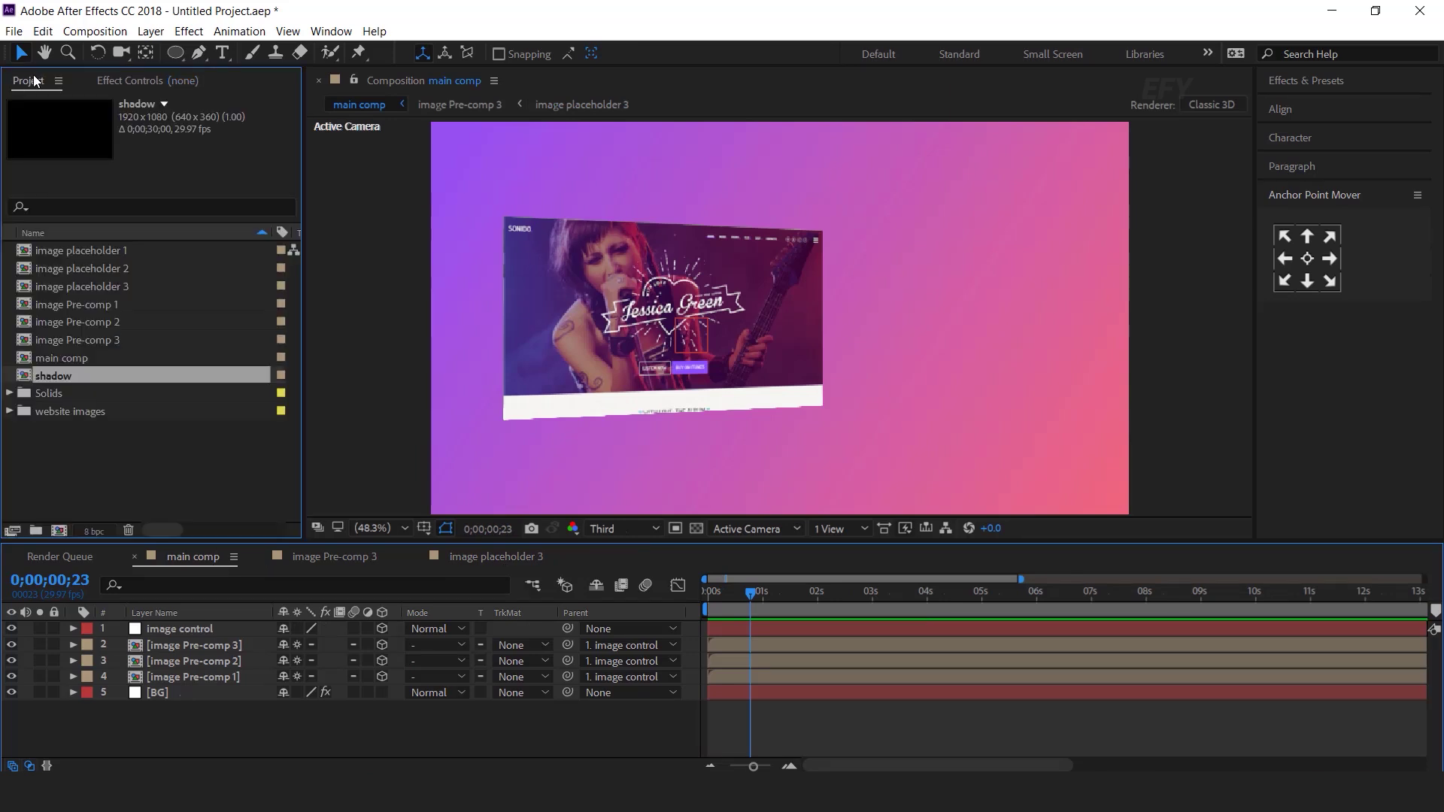
{"action": "left_click", "coordinate": [98, 461]}
{"action": "left_click_drag", "start_coordinate": [50, 373], "coordinate": [205, 686]}
- Flatten the shadow layer vertically, make it a 3D layer and move it below the website image
{"action": "left_click_drag", "start_coordinate": [780, 121], "coordinate": [780, 267]}
{"action": "left_click", "coordinate": [387, 693]}
{"action": "left_click_drag", "start_coordinate": [802, 333], "coordinate": [782, 474]}
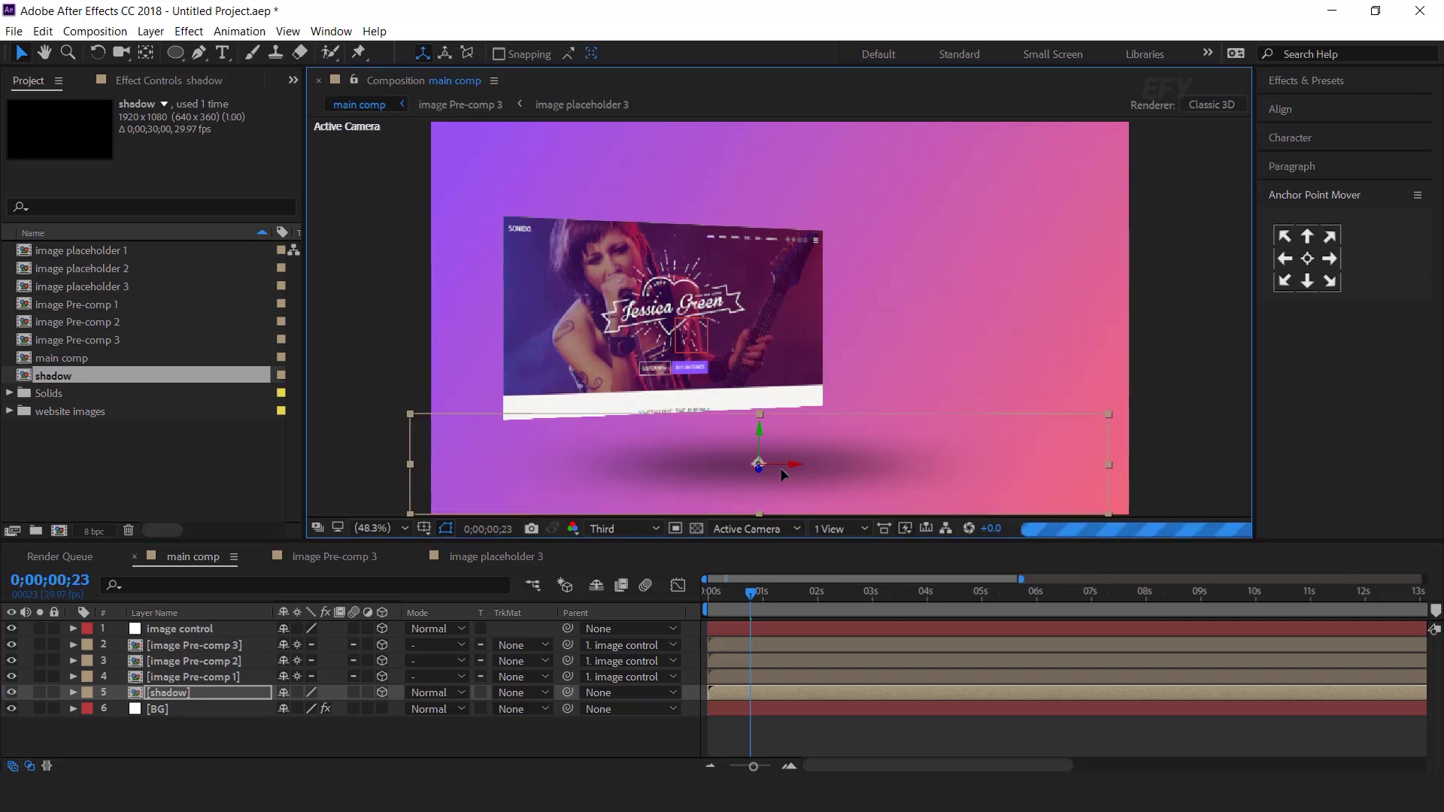
- Set the shadow layer's X Rotation to -90° and Z Rotation to -34°, and move it under the website image
{"action": "left_click", "coordinate": [225, 688]}
{"action": "key", "text": "r"}
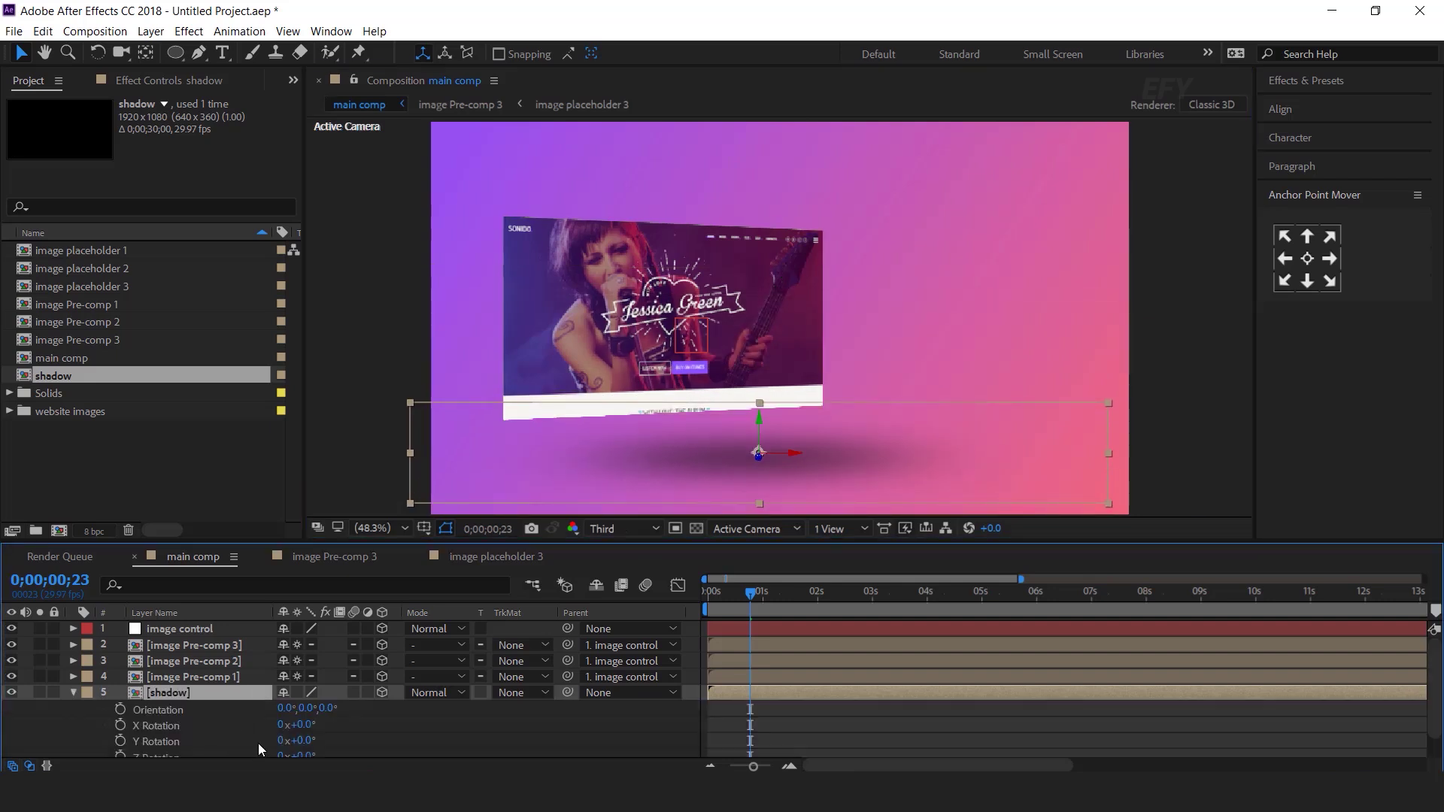
{"action": "scroll", "coordinate": [307, 746], "scroll_direction": "down", "scroll_amount": 1}
{"action": "left_click", "coordinate": [305, 700]}
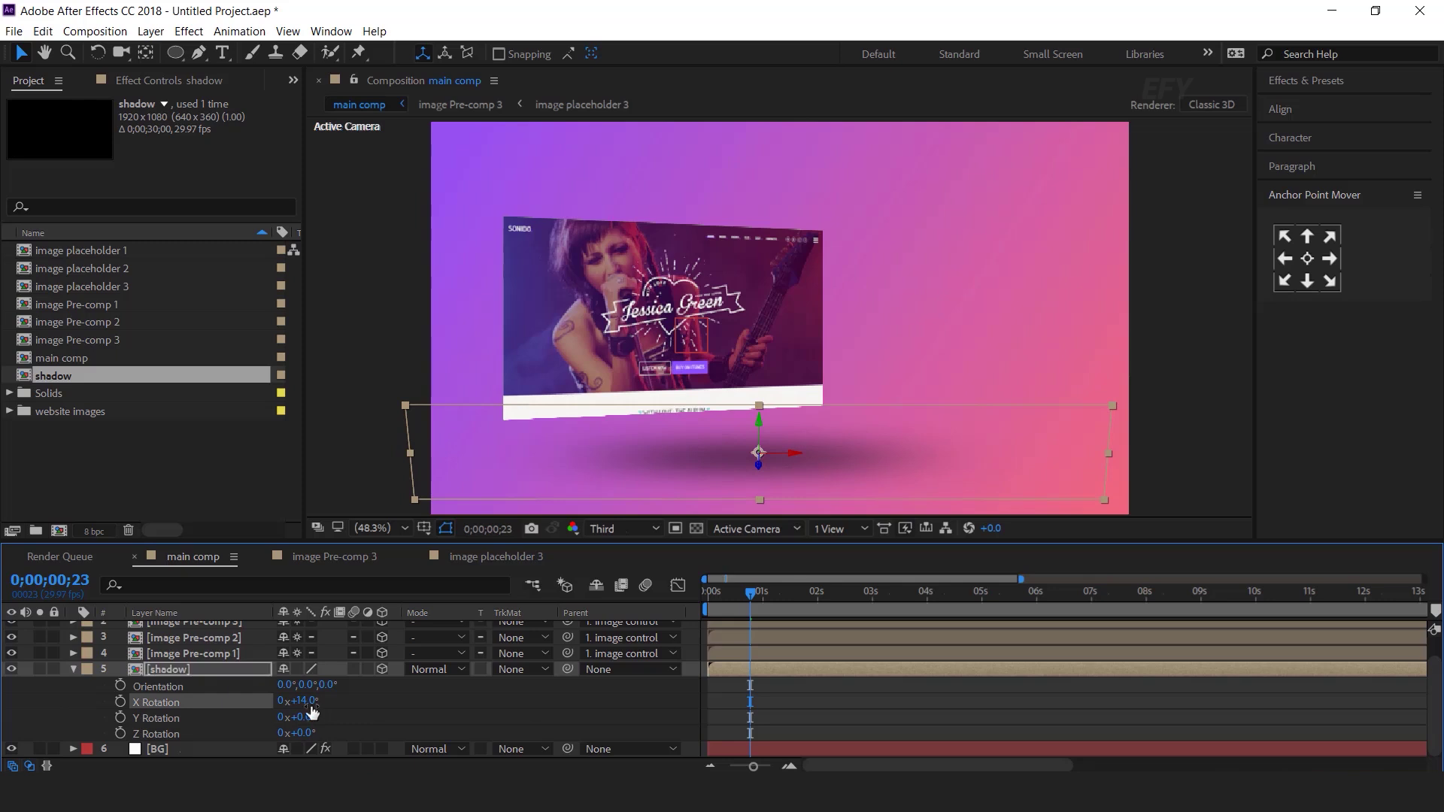
{"action": "type", "text": "-90"}
{"action": "key", "text": "Return"}
{"action": "left_click_drag", "start_coordinate": [847, 452], "coordinate": [761, 439]}
{"action": "left_click_drag", "start_coordinate": [300, 733], "coordinate": [282, 736]}
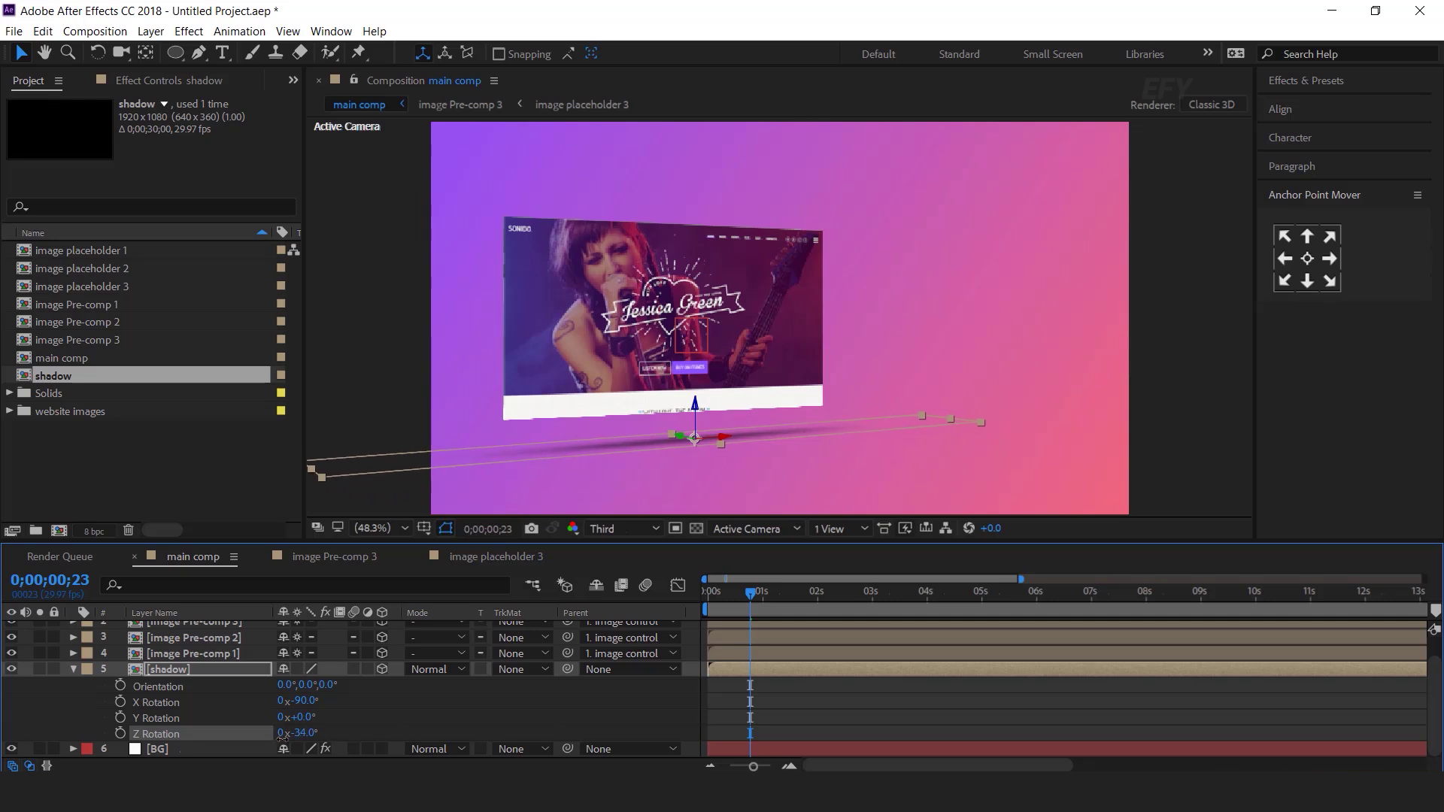
- Switch to a two-view horizontal layout and show the transparency grid in the Top view
{"action": "left_click", "coordinate": [839, 528]}
{"action": "left_click", "coordinate": [870, 563]}
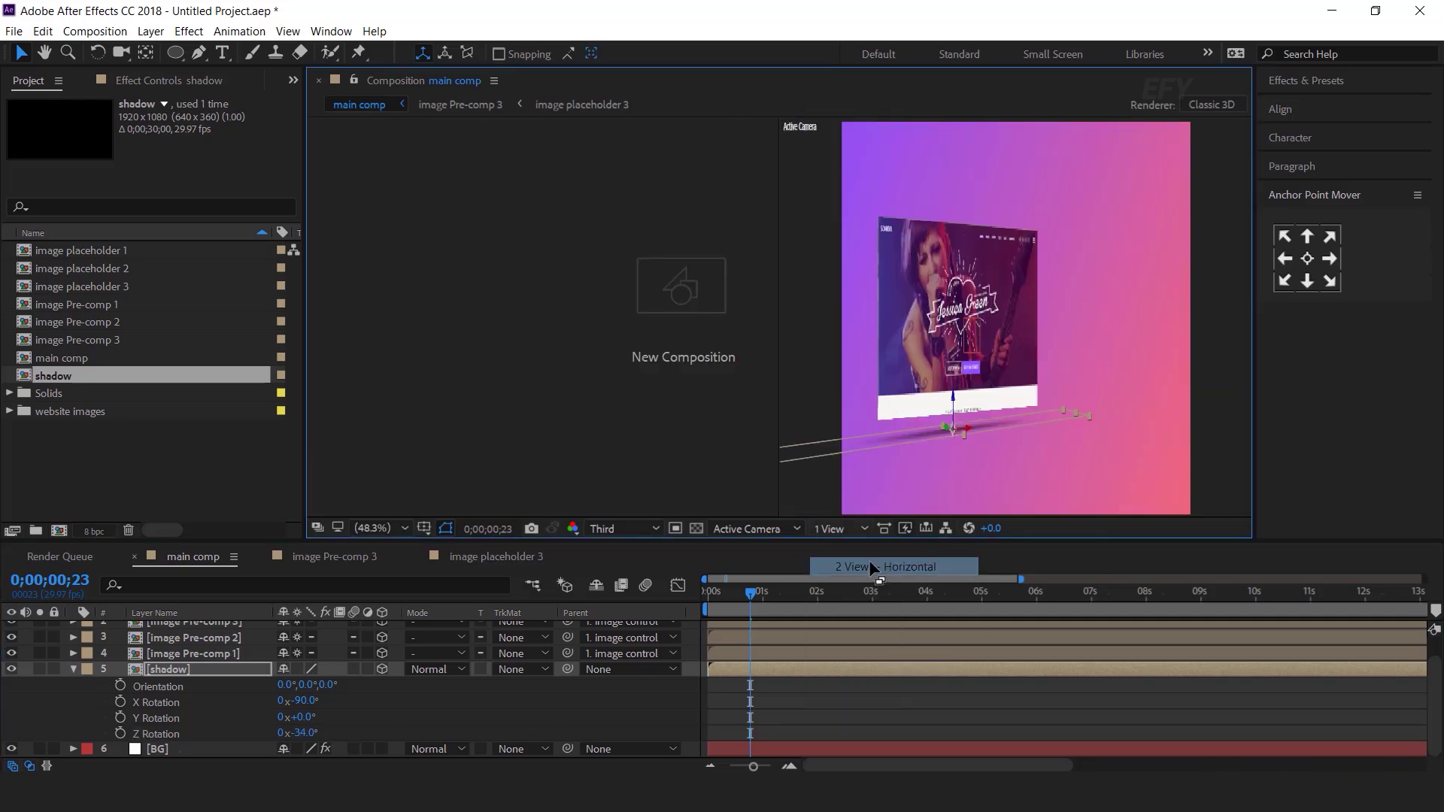
{"action": "left_click", "coordinate": [679, 492]}
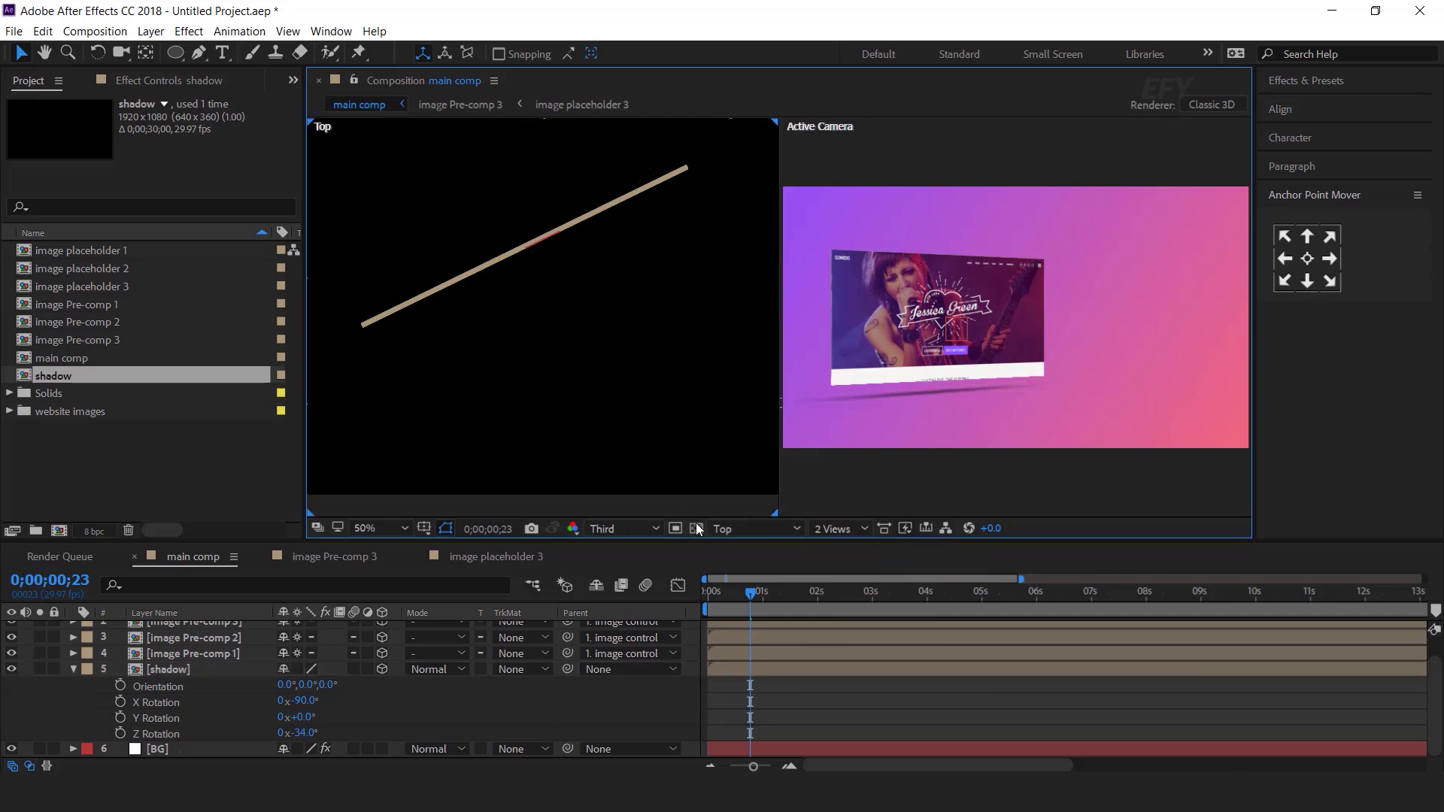
{"action": "left_click", "coordinate": [697, 528]}
- Align the shadow layer with the image panel in the Top view, turning its Y Orientation to 9°
{"action": "left_click_drag", "start_coordinate": [580, 260], "coordinate": [607, 303]}
{"action": "left_click", "coordinate": [574, 221]}
{"action": "scroll", "coordinate": [574, 221], "scroll_direction": "down", "scroll_amount": 1}
{"action": "key", "text": "w"}
{"action": "left_click_drag", "start_coordinate": [670, 166], "coordinate": [706, 202]}
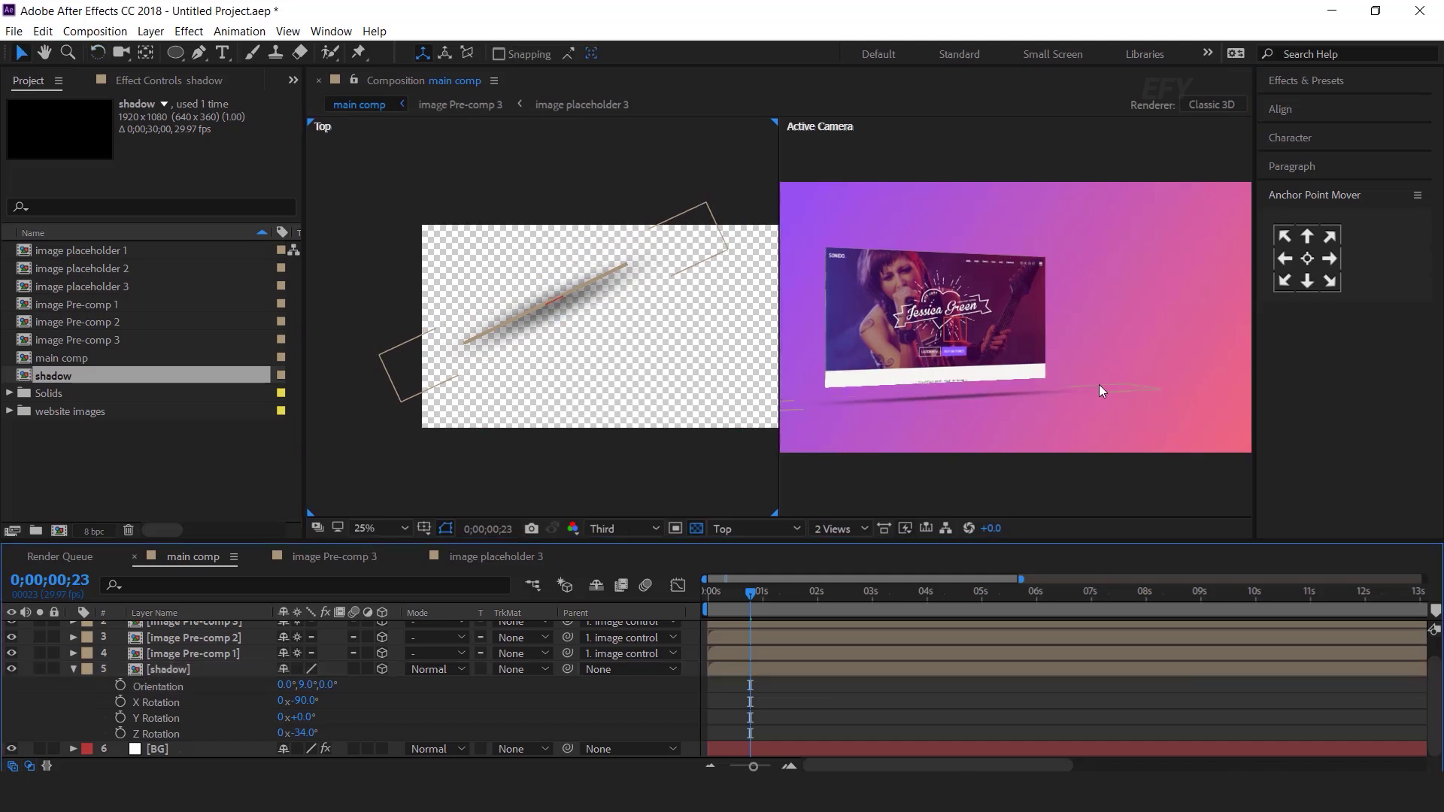
{"action": "left_click", "coordinate": [1099, 386]}
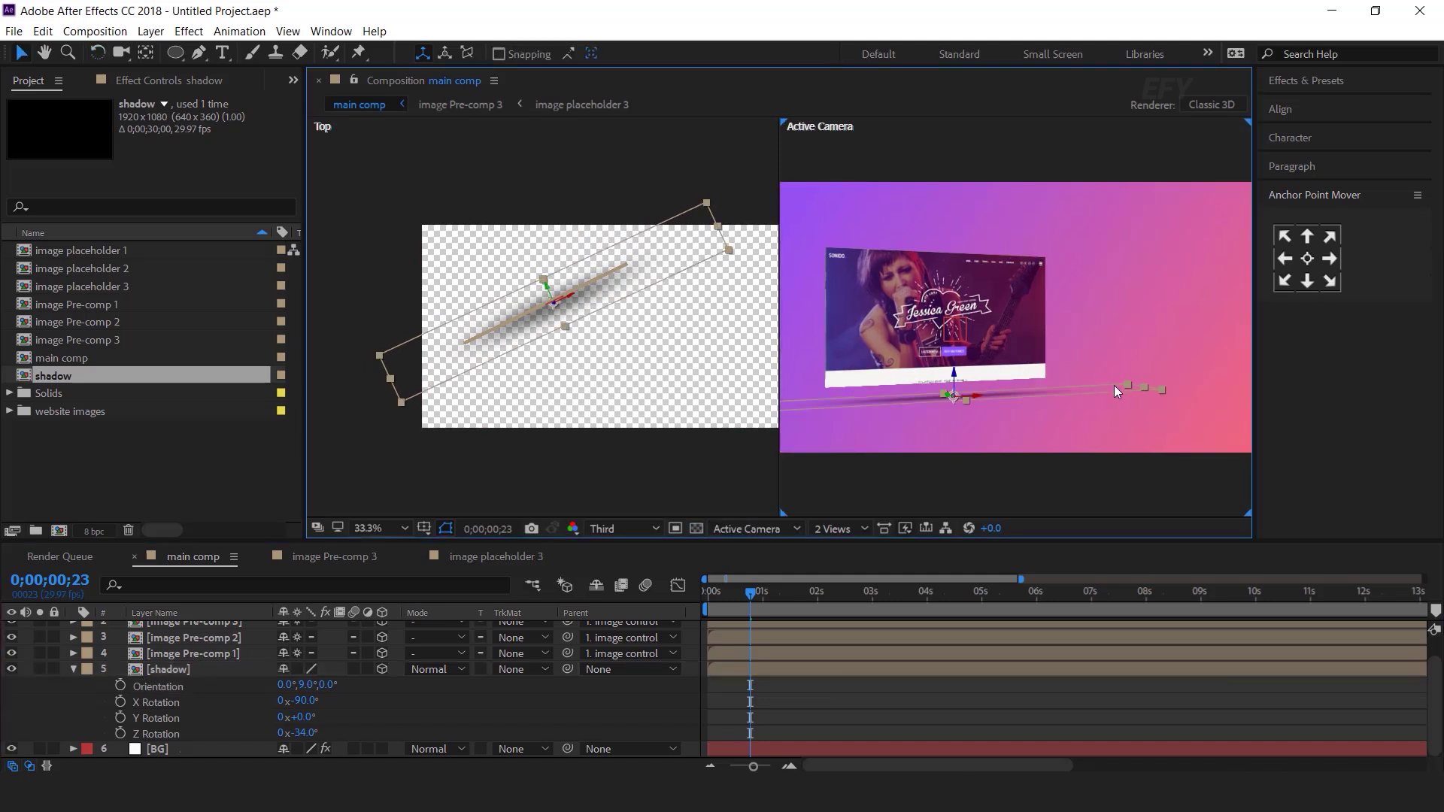
- Apply Fast Box Blur to the shadow layer in the main comp with a Blur Radius of 150
{"action": "left_click", "coordinate": [74, 668]}
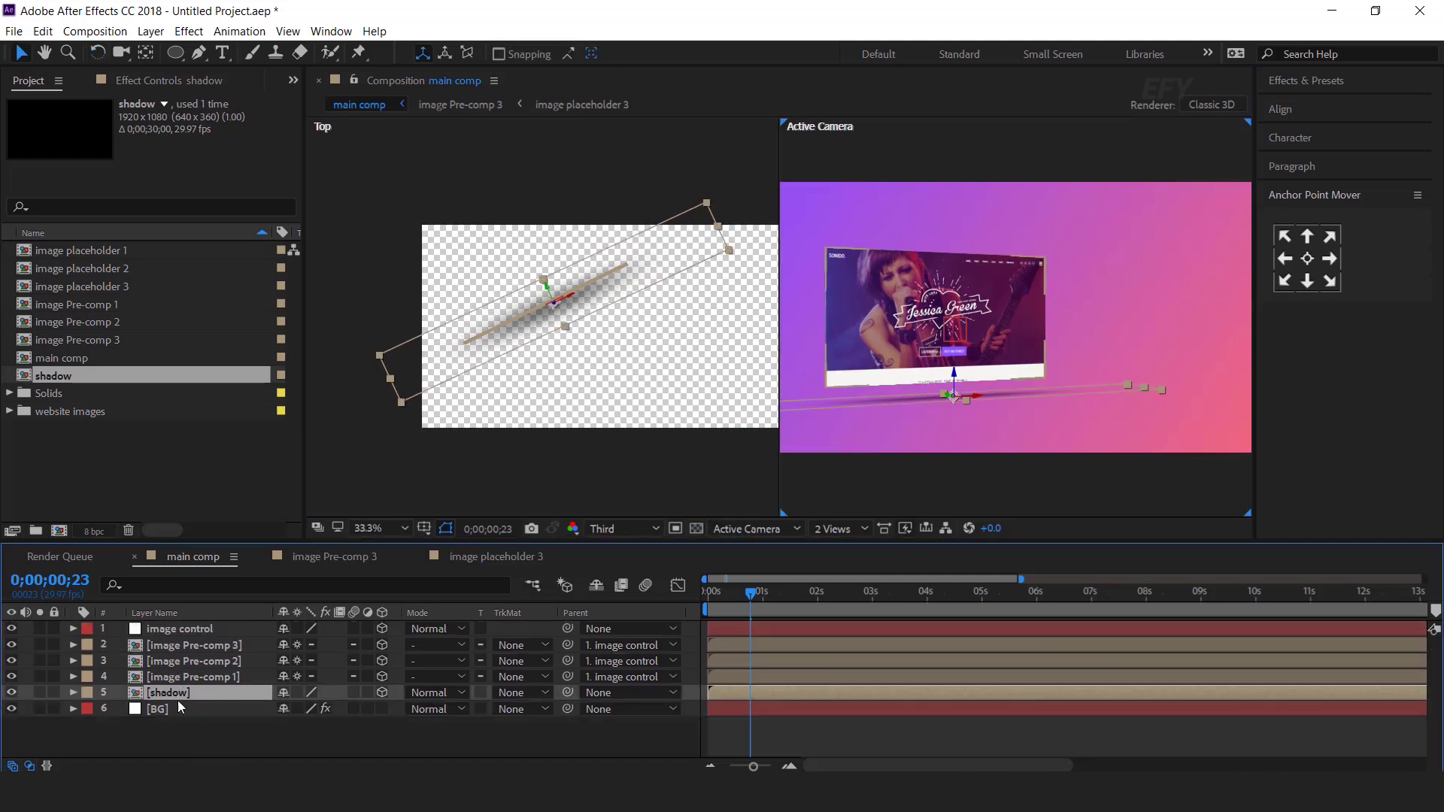
{"action": "key", "text": "ctrl+space"}
{"action": "type", "text": "fas"}
{"action": "left_click", "coordinate": [113, 631]}
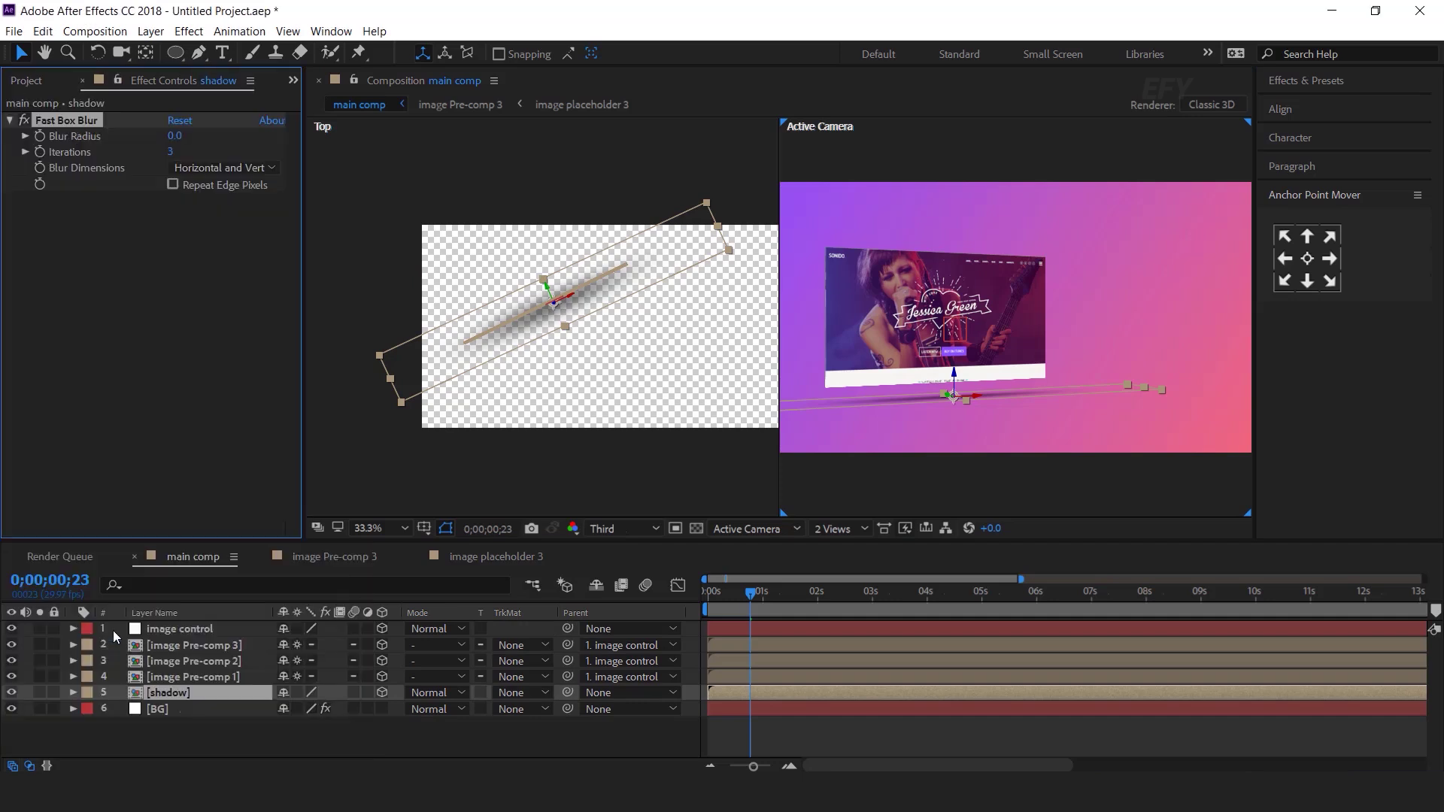
{"action": "scroll", "coordinate": [975, 418], "scroll_direction": "up", "scroll_amount": 2}
{"action": "left_click_drag", "start_coordinate": [992, 425], "coordinate": [1110, 284]}
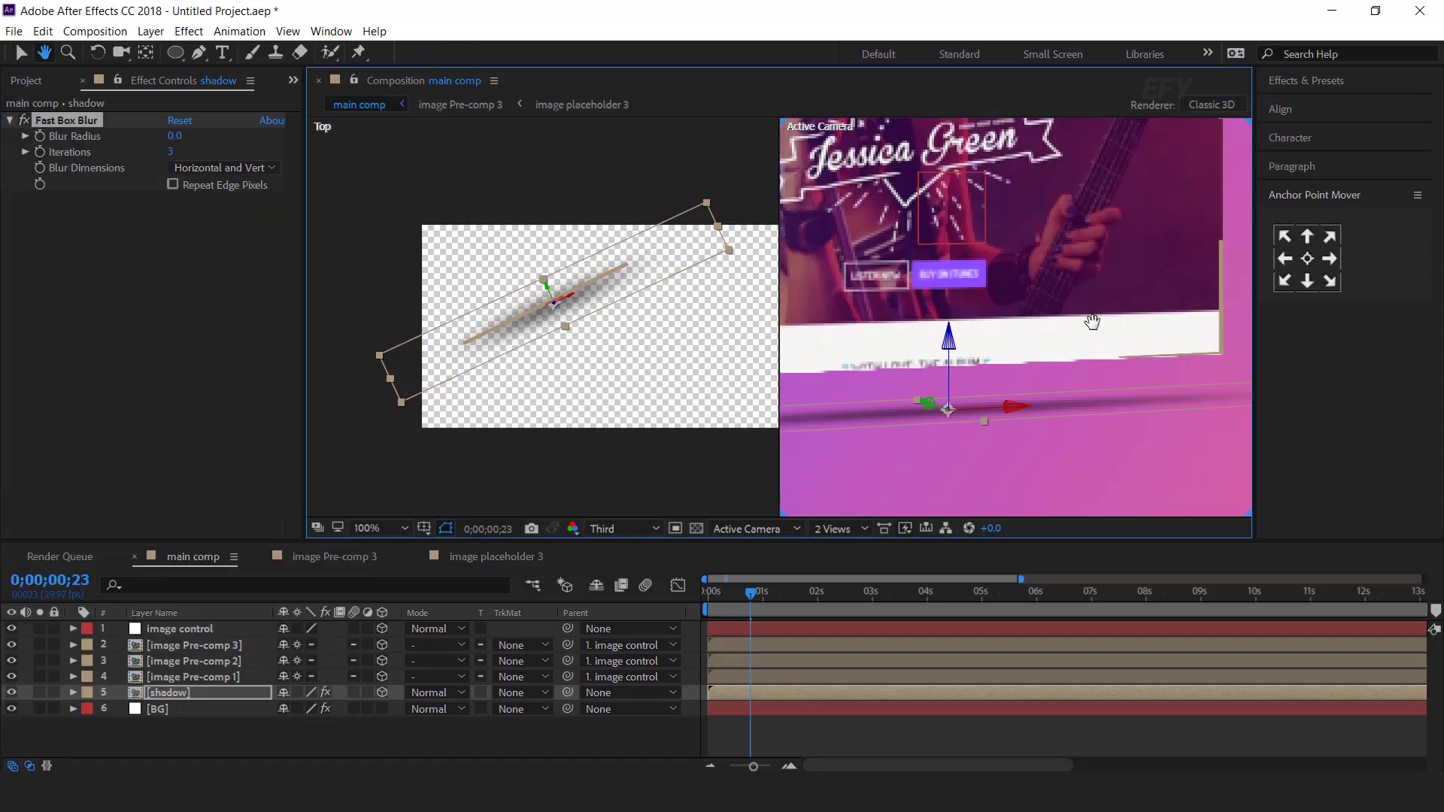
{"action": "left_click", "coordinate": [175, 136]}
{"action": "type", "text": "150"}
{"action": "left_click", "coordinate": [444, 225]}
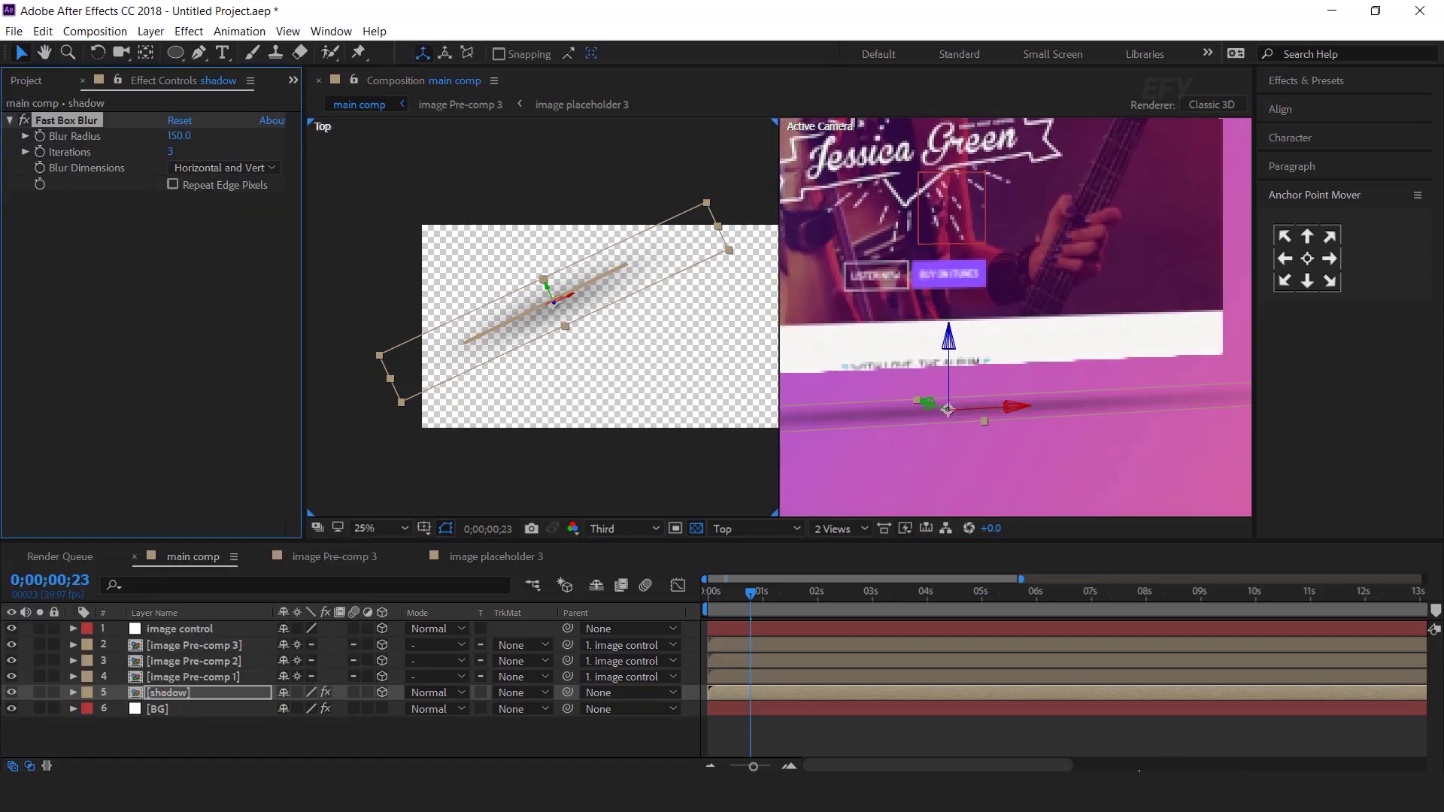
- Set the shadow layer's Opacity to 70% and collapse its properties
{"action": "left_click", "coordinate": [1099, 734]}
{"action": "scroll", "coordinate": [1075, 412], "scroll_direction": "down", "scroll_amount": 5}
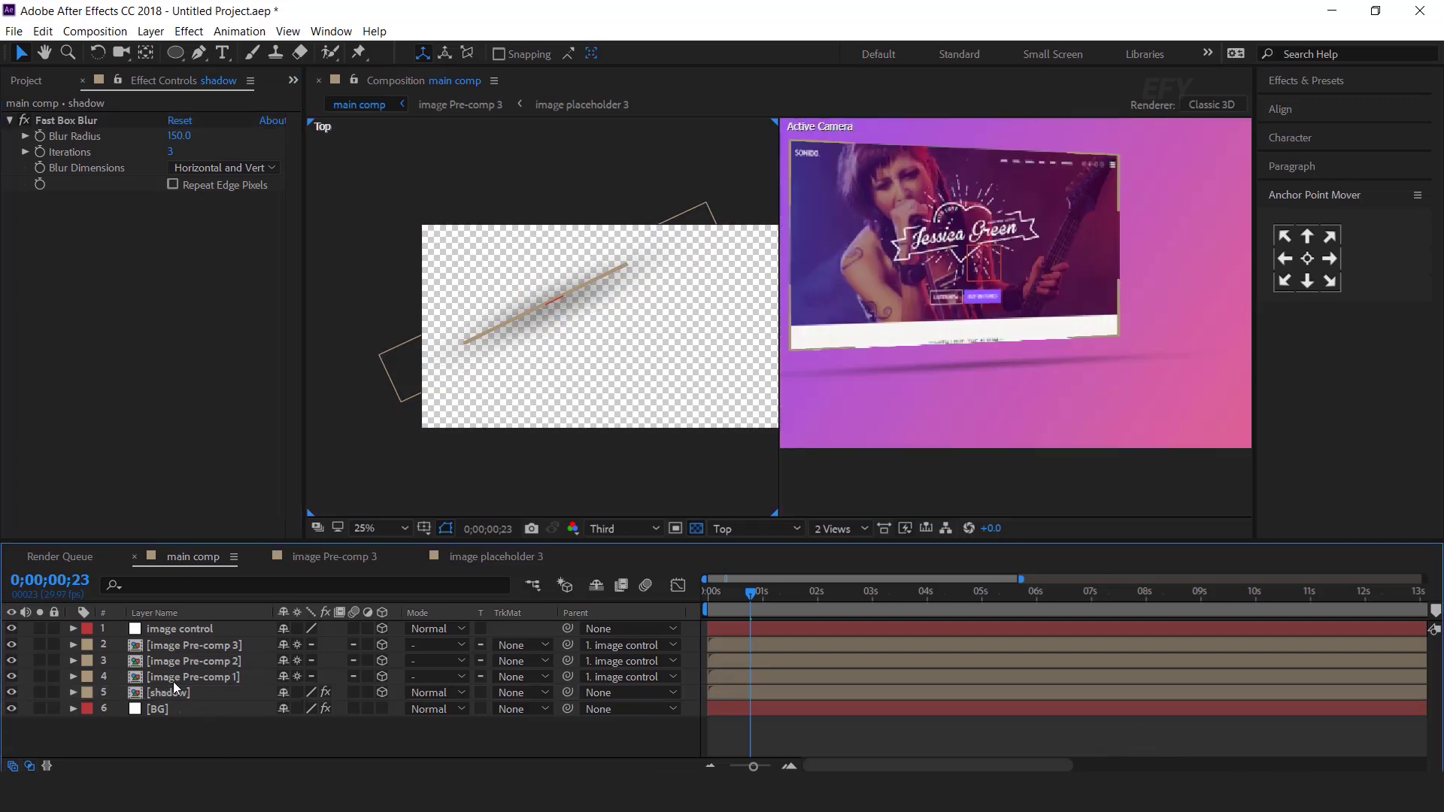
{"action": "left_click", "coordinate": [176, 695]}
{"action": "key", "text": "t"}
{"action": "left_click", "coordinate": [289, 709]}
{"action": "type", "text": "70"}
{"action": "key", "text": "Return"}
{"action": "left_click", "coordinate": [72, 693]}
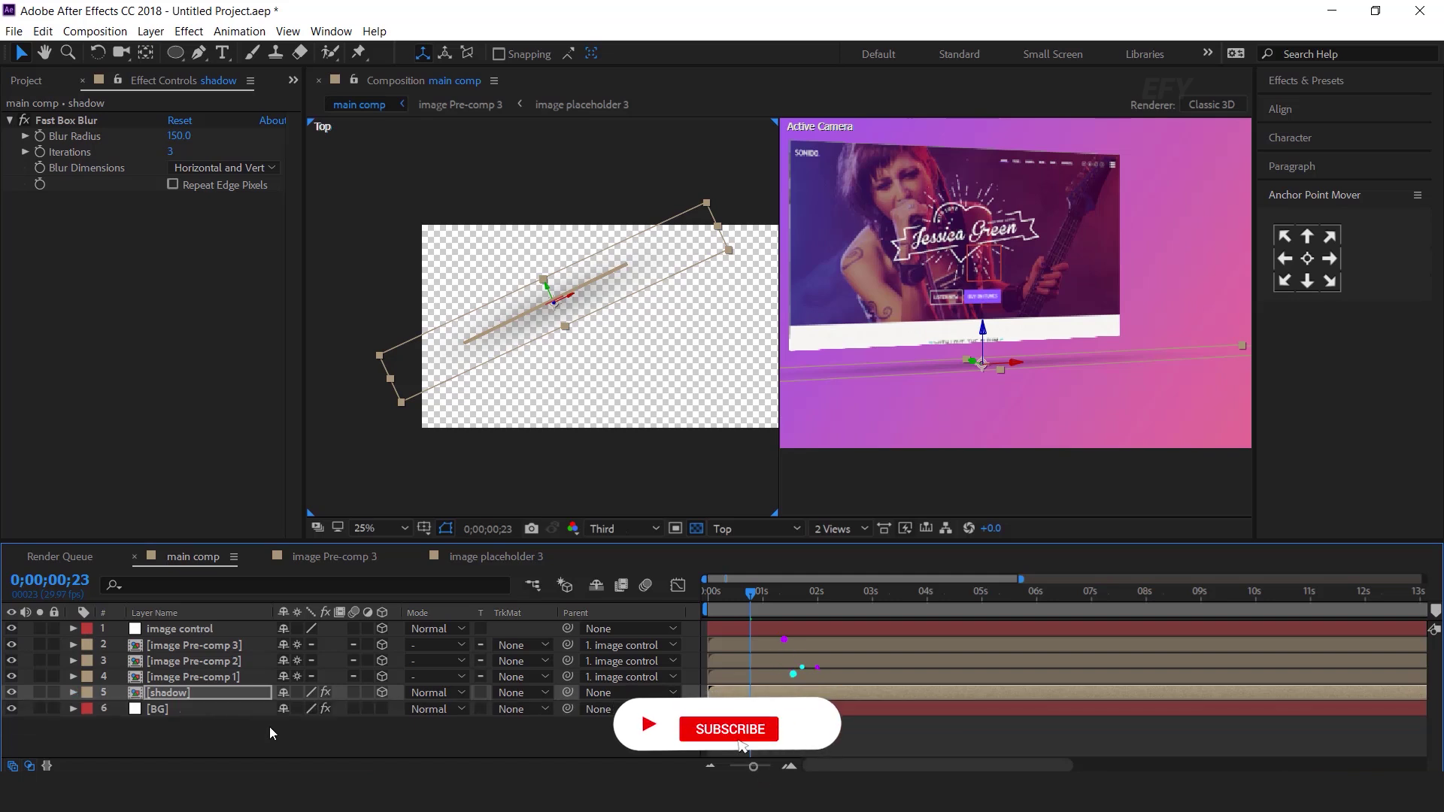
- Return to a single-view layout and parent the shadow layer to the image control layer
{"action": "left_click", "coordinate": [269, 727]}
{"action": "left_click", "coordinate": [837, 529]}
{"action": "left_click", "coordinate": [860, 549]}
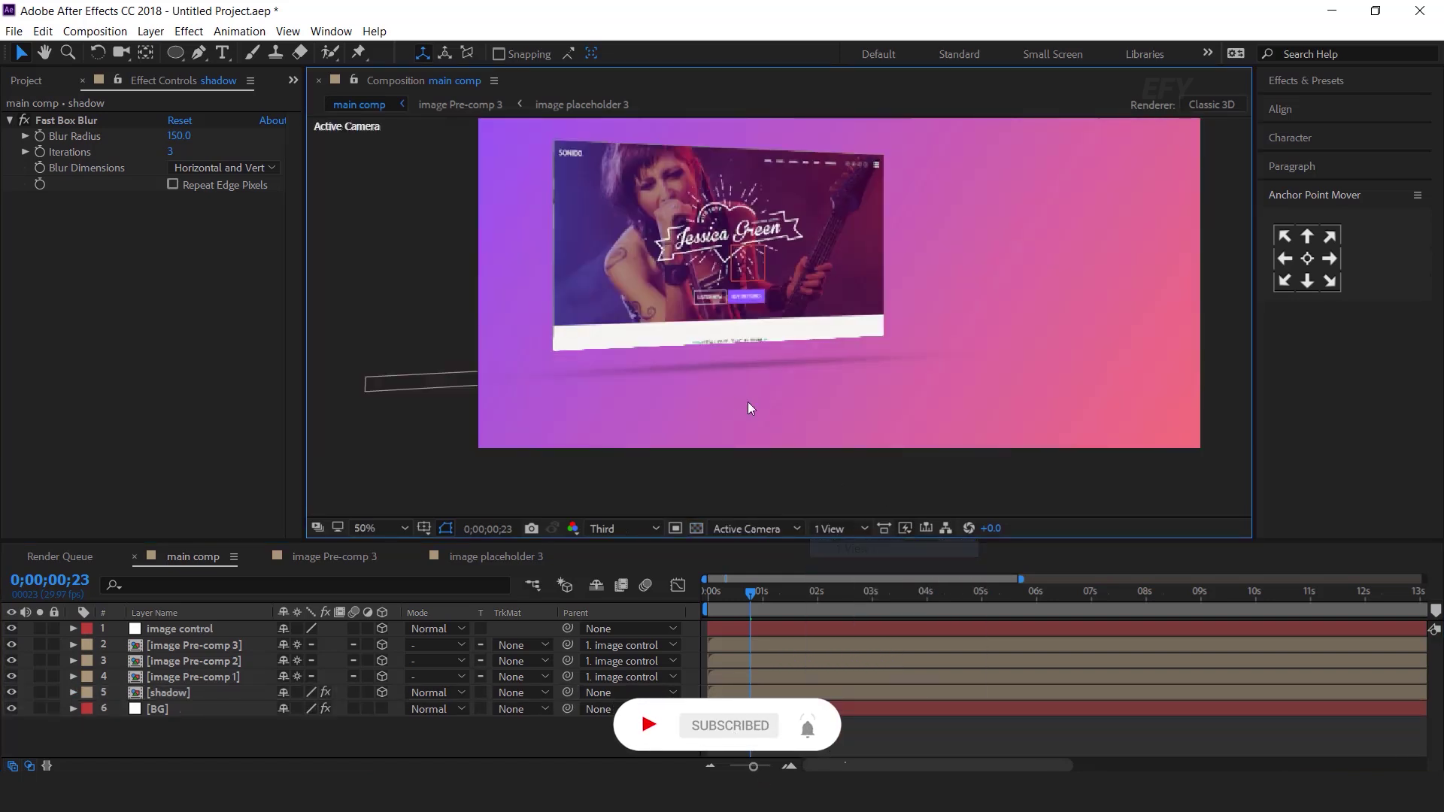
{"action": "left_click", "coordinate": [194, 696]}
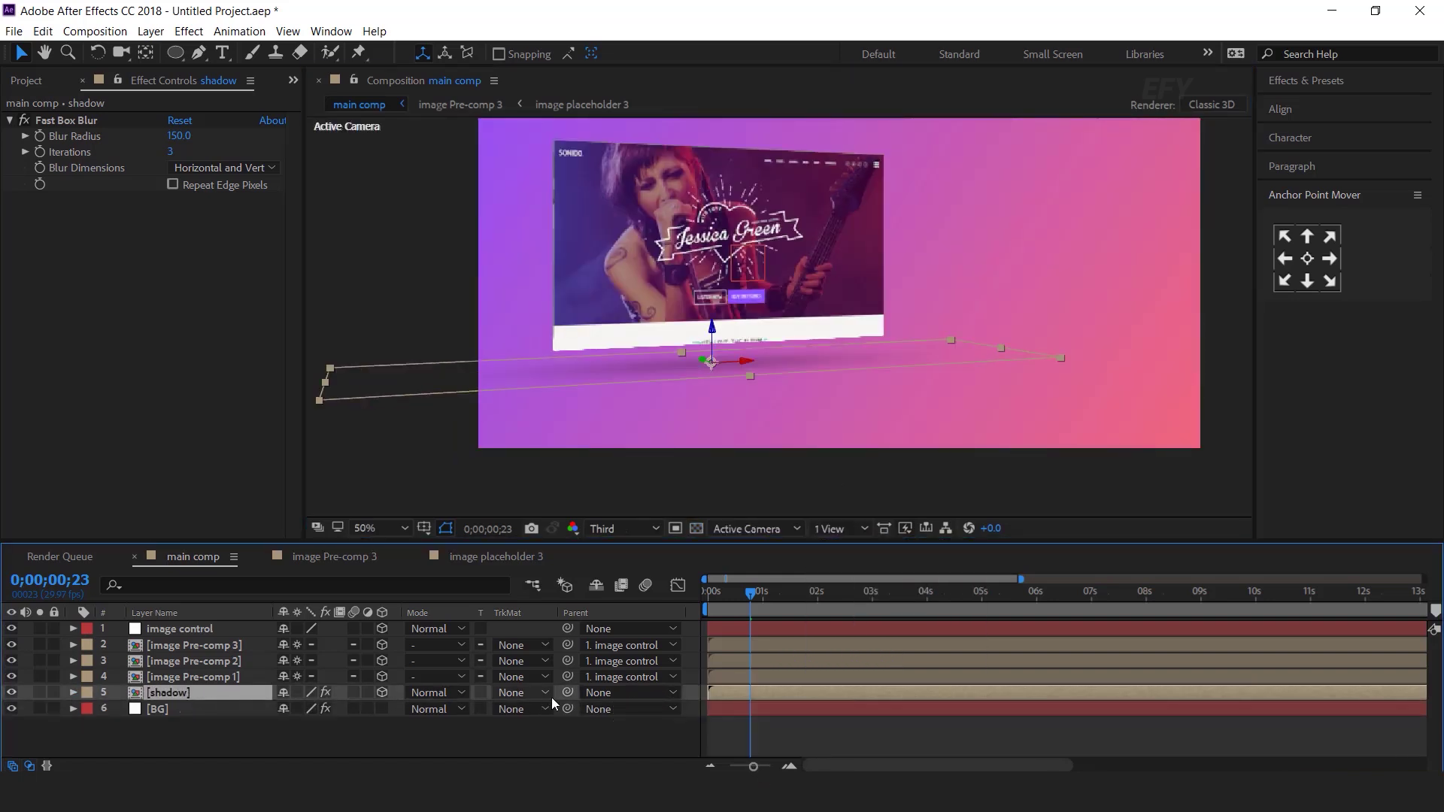
{"action": "left_click_drag", "start_coordinate": [570, 697], "coordinate": [209, 634]}
- Lower the shadow slightly at 0;00;01;18, preview the animation and return the playhead to the start of the comp
{"action": "left_click_drag", "start_coordinate": [752, 597], "coordinate": [796, 597]}
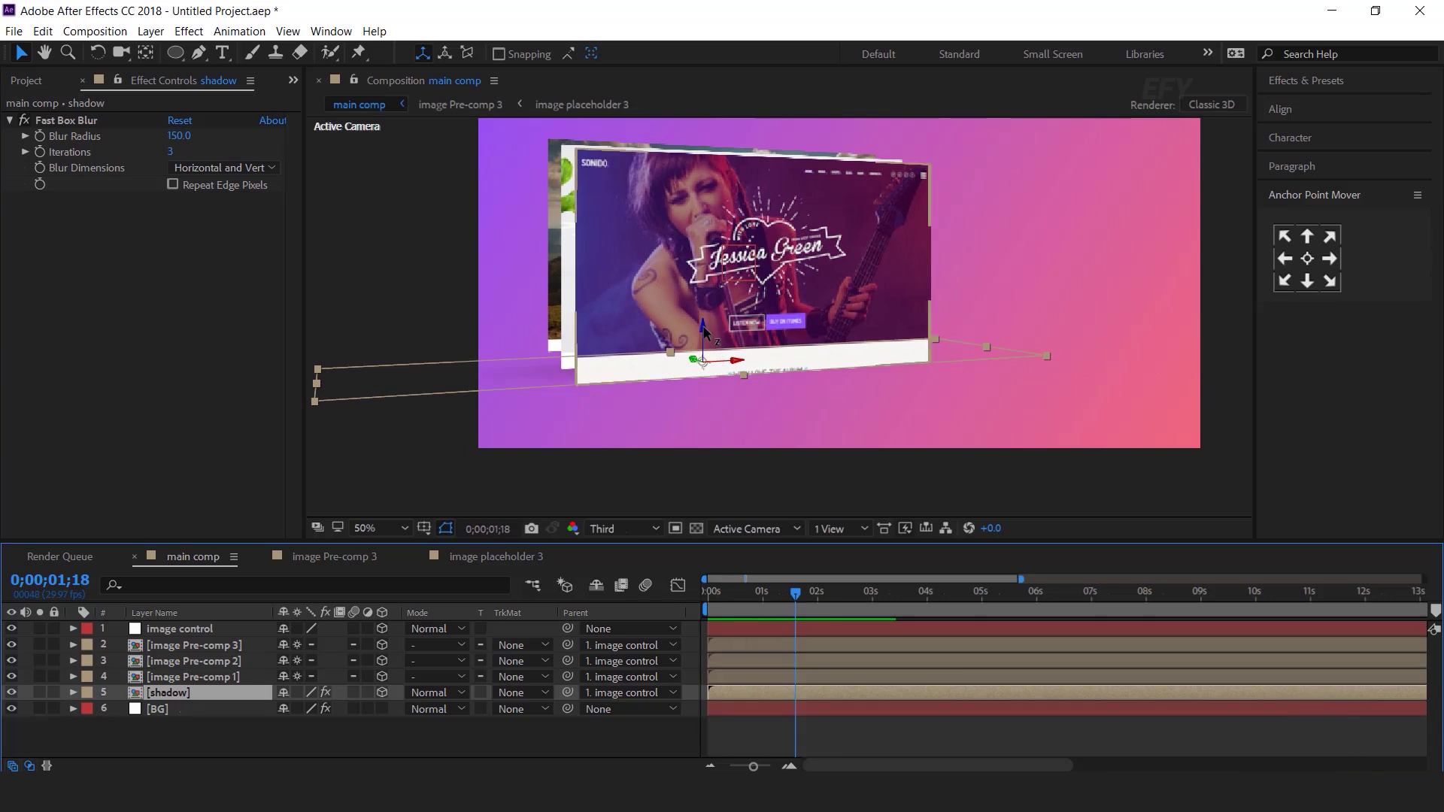
{"action": "left_click_drag", "start_coordinate": [705, 335], "coordinate": [707, 352]}
{"action": "key", "text": "space"}
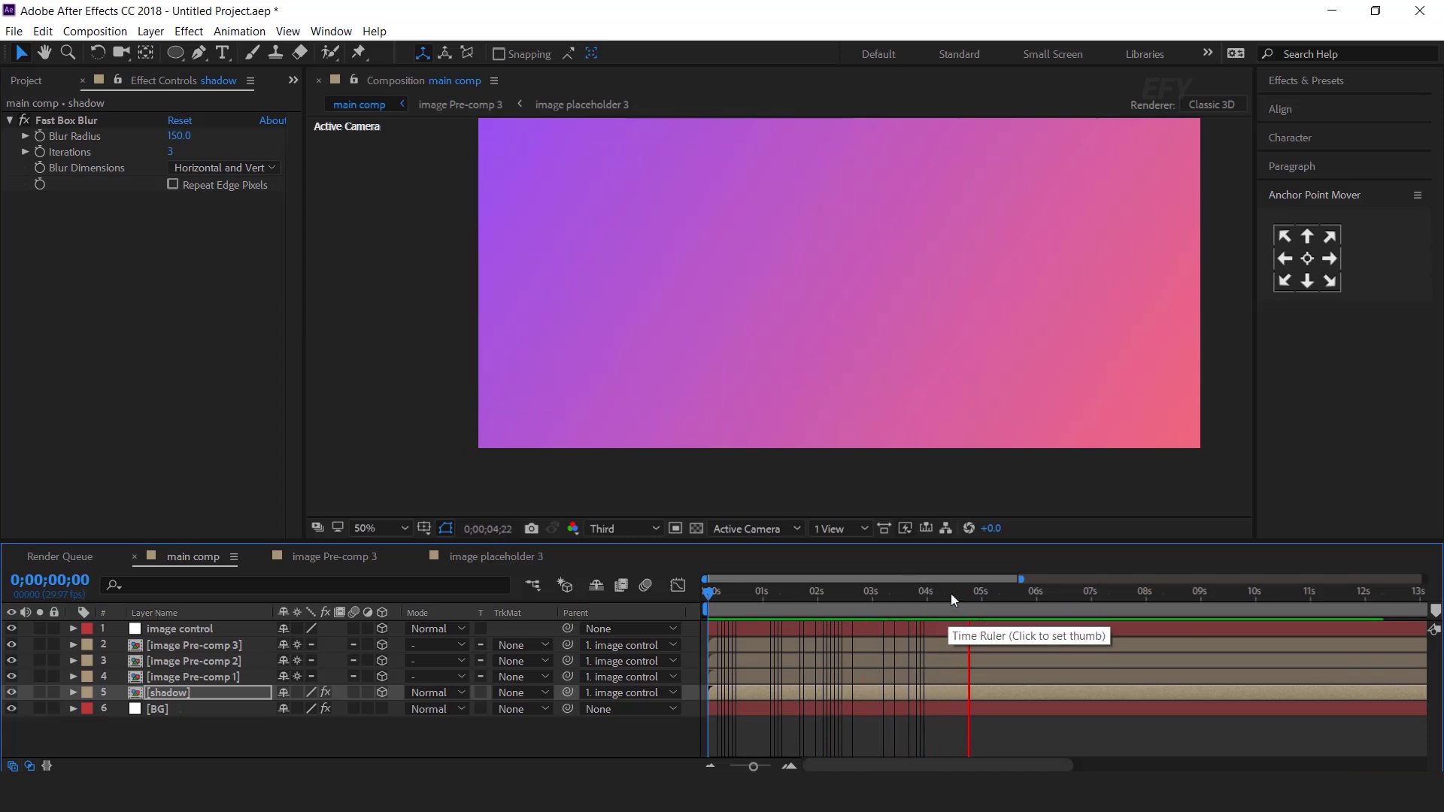
{"action": "left_click", "coordinate": [722, 594]}
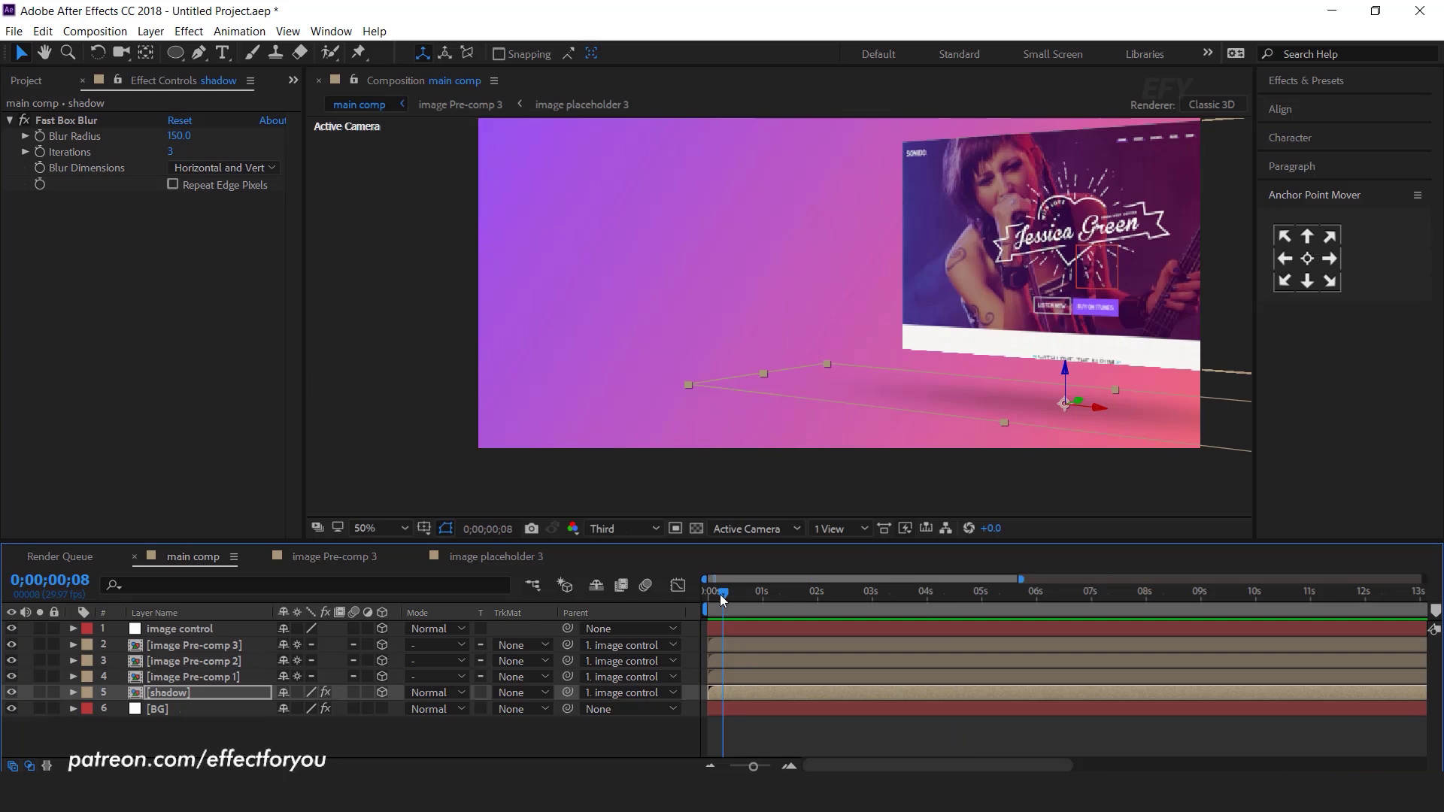
{"action": "left_click_drag", "start_coordinate": [722, 601], "coordinate": [656, 600]}
{"action": "left_click", "coordinate": [232, 732]}
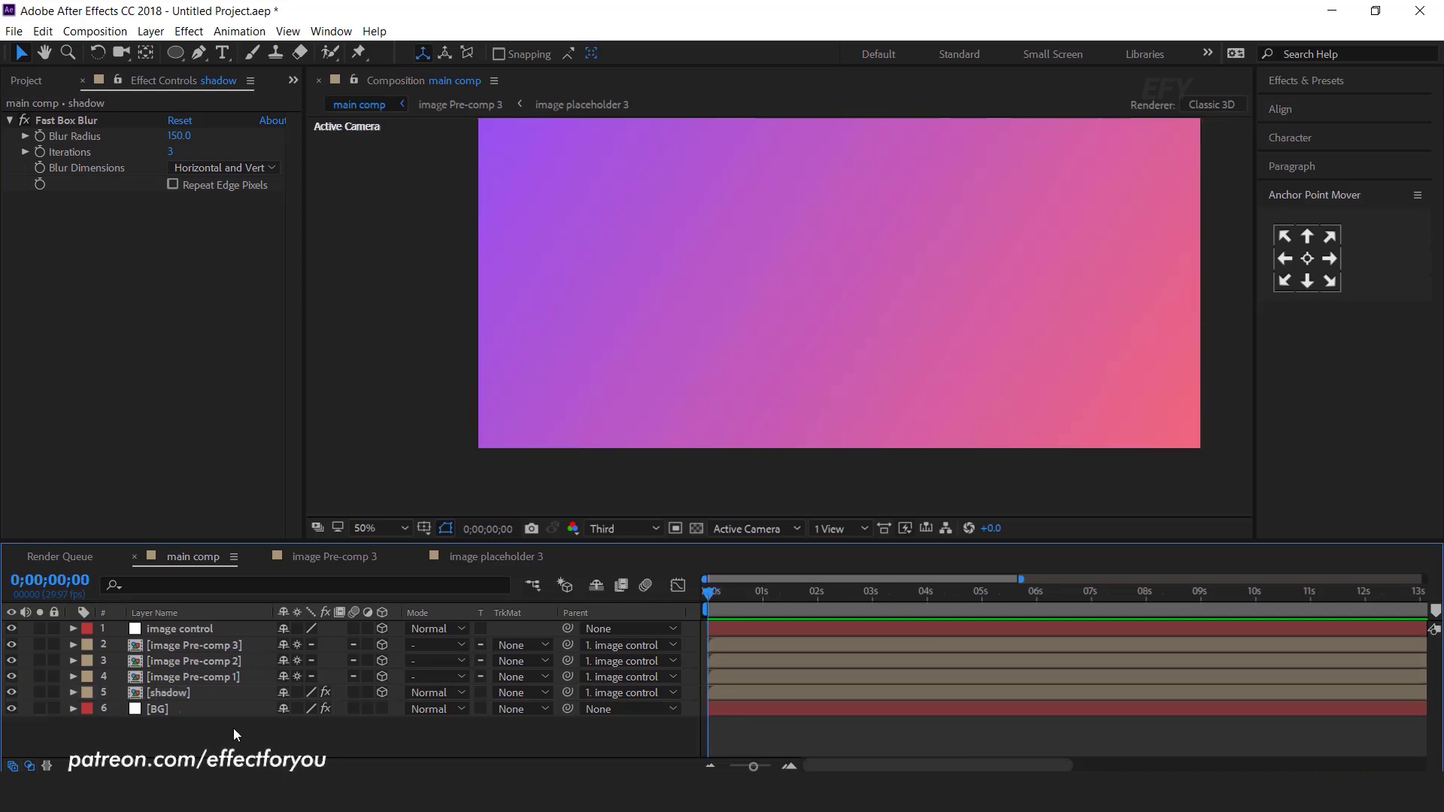
- Draw a small circle in the lower part of the main comp, adjust its anchor point and fill it with white (FFFFFF)
{"action": "left_click", "coordinate": [30, 81]}
{"action": "left_click", "coordinate": [19, 436]}
{"action": "left_click", "coordinate": [175, 53]}
{"action": "left_click_drag", "start_coordinate": [707, 370], "coordinate": [718, 382]}
{"action": "left_click", "coordinate": [1307, 257]}
{"action": "left_click", "coordinate": [501, 54]}
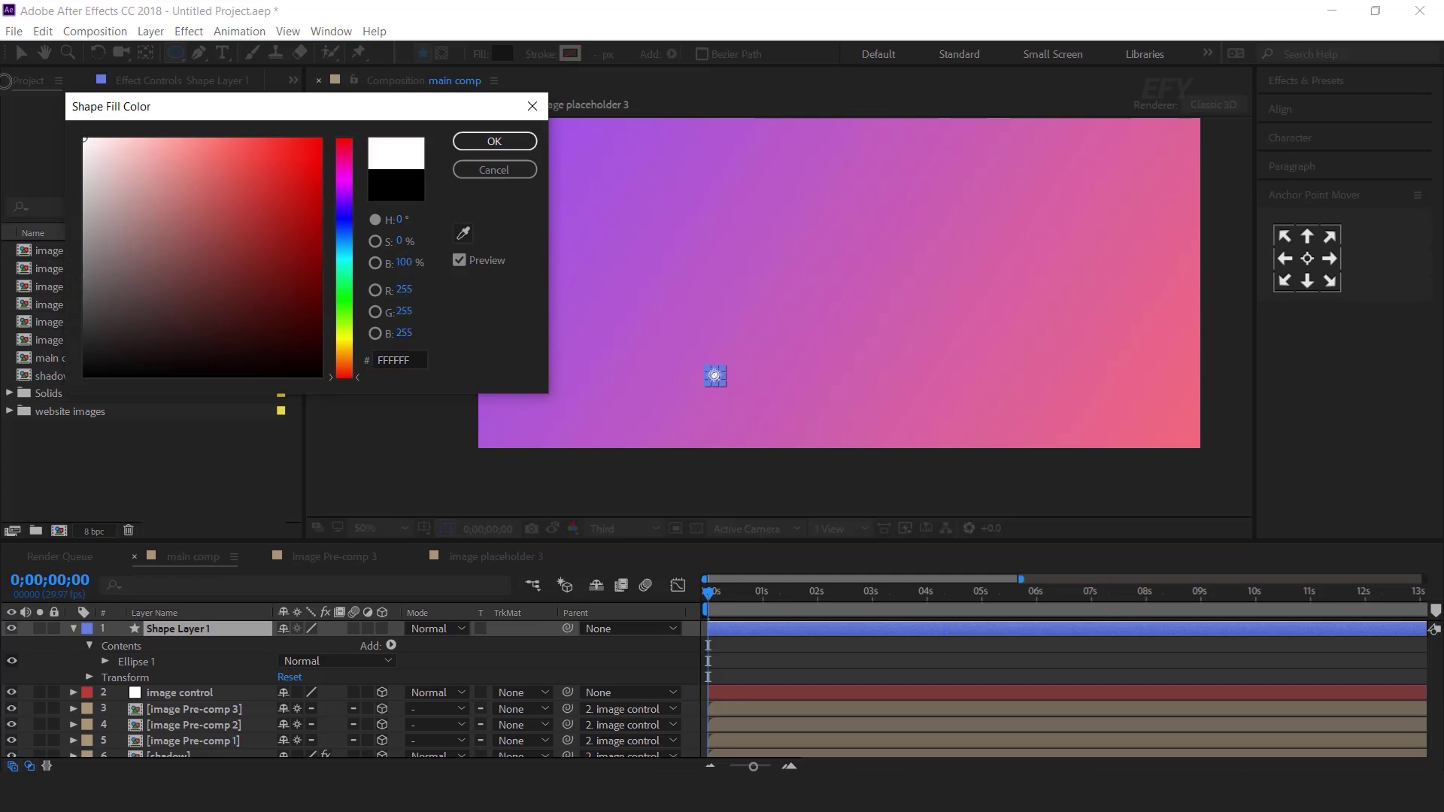
{"action": "left_click", "coordinate": [501, 141]}
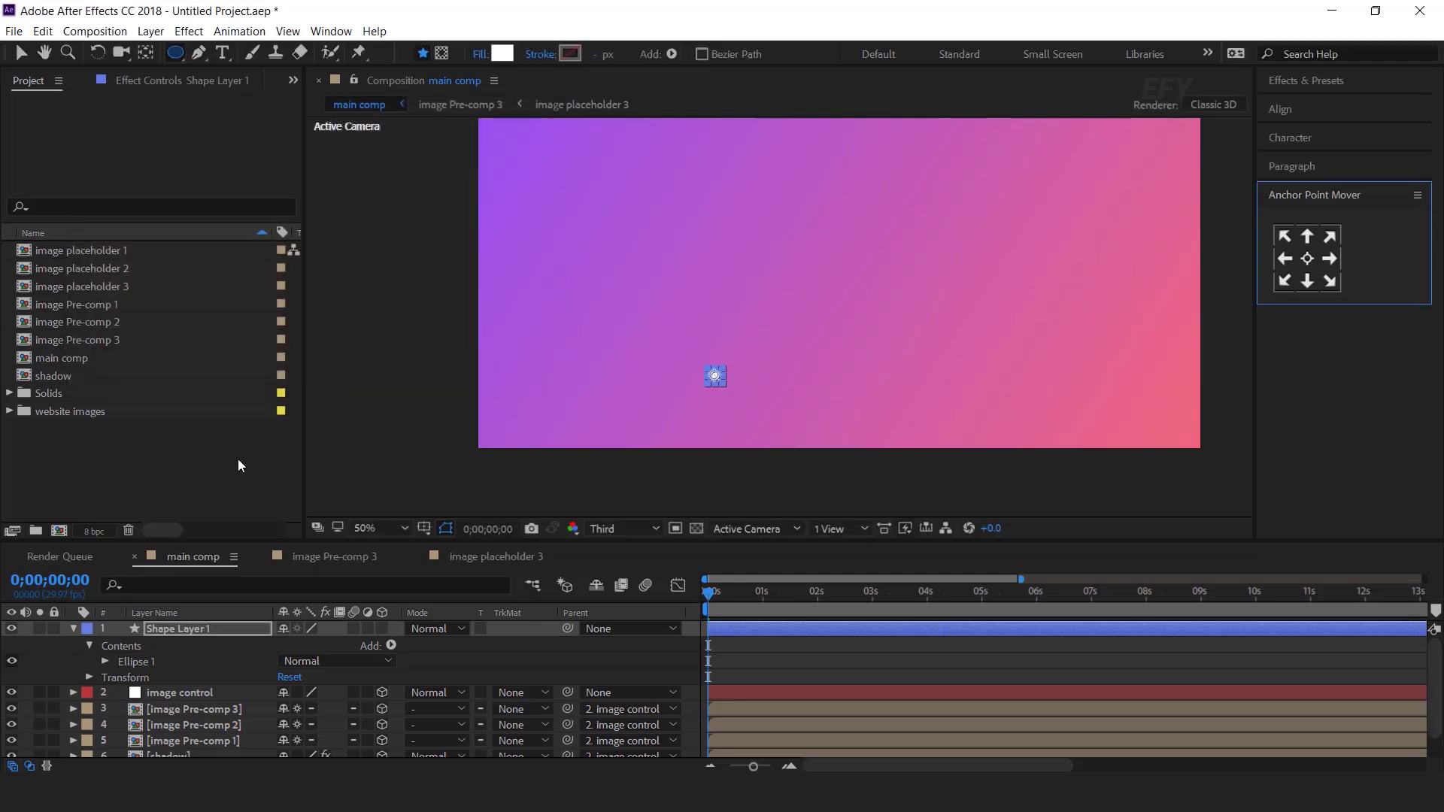
- Make the small circle's shape layer 3D and show only its Scale property
{"action": "left_click", "coordinate": [193, 629]}
{"action": "left_click", "coordinate": [382, 629]}
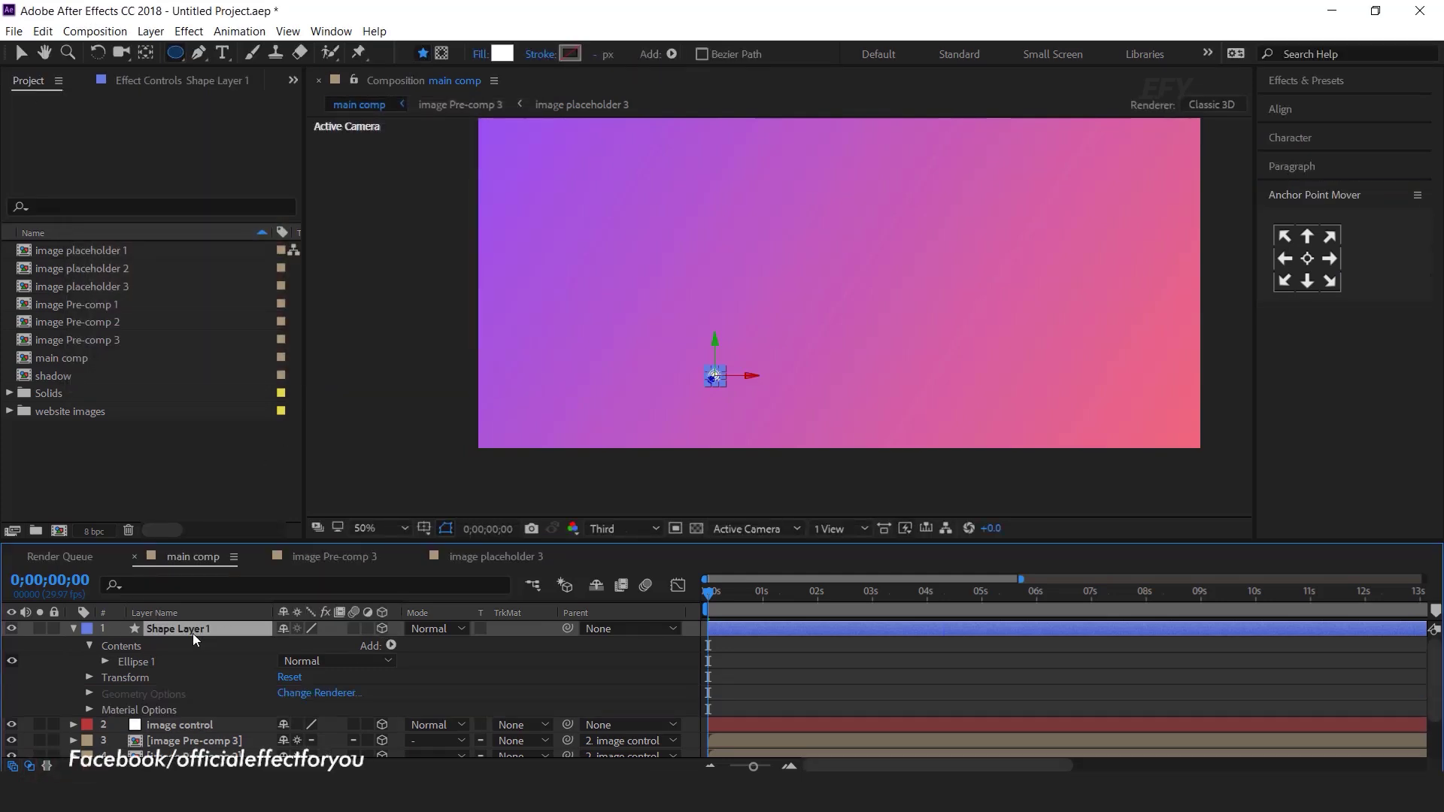
{"action": "left_click", "coordinate": [73, 627]}
{"action": "key", "text": "v"}
{"action": "key", "text": "s"}
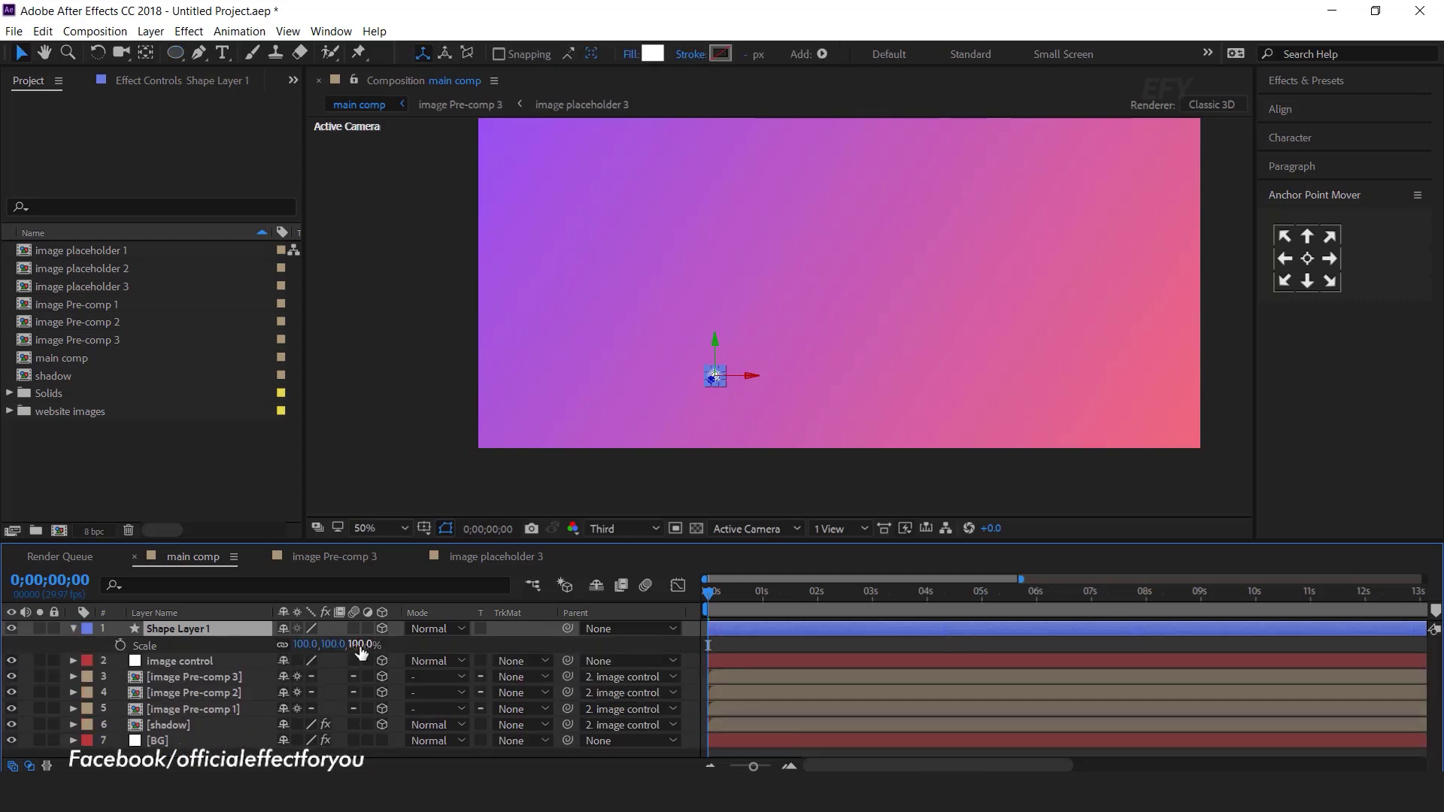
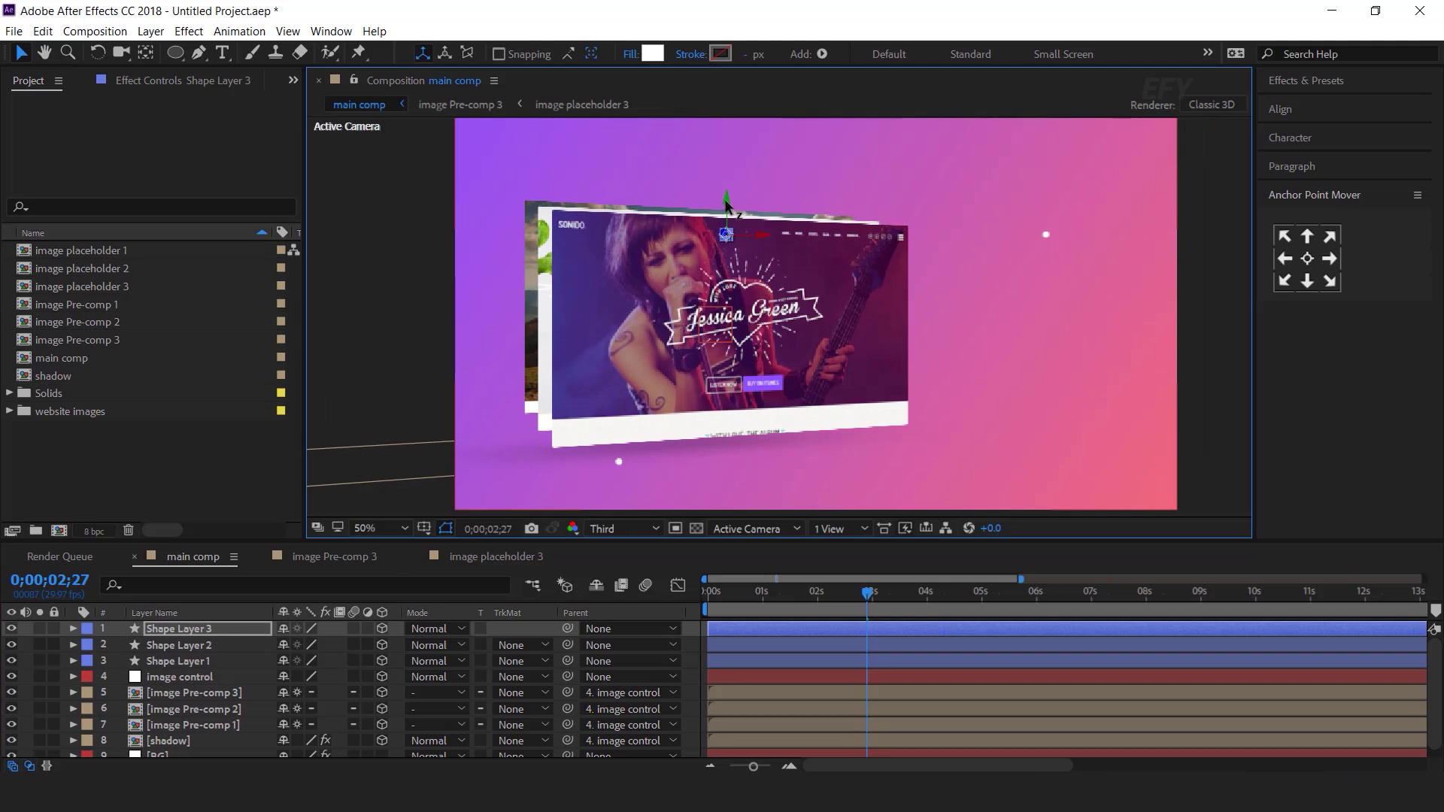
- Draw a small white triangle as a new polystar shape in the empty area beside the website images
{"action": "left_click", "coordinate": [403, 294]}
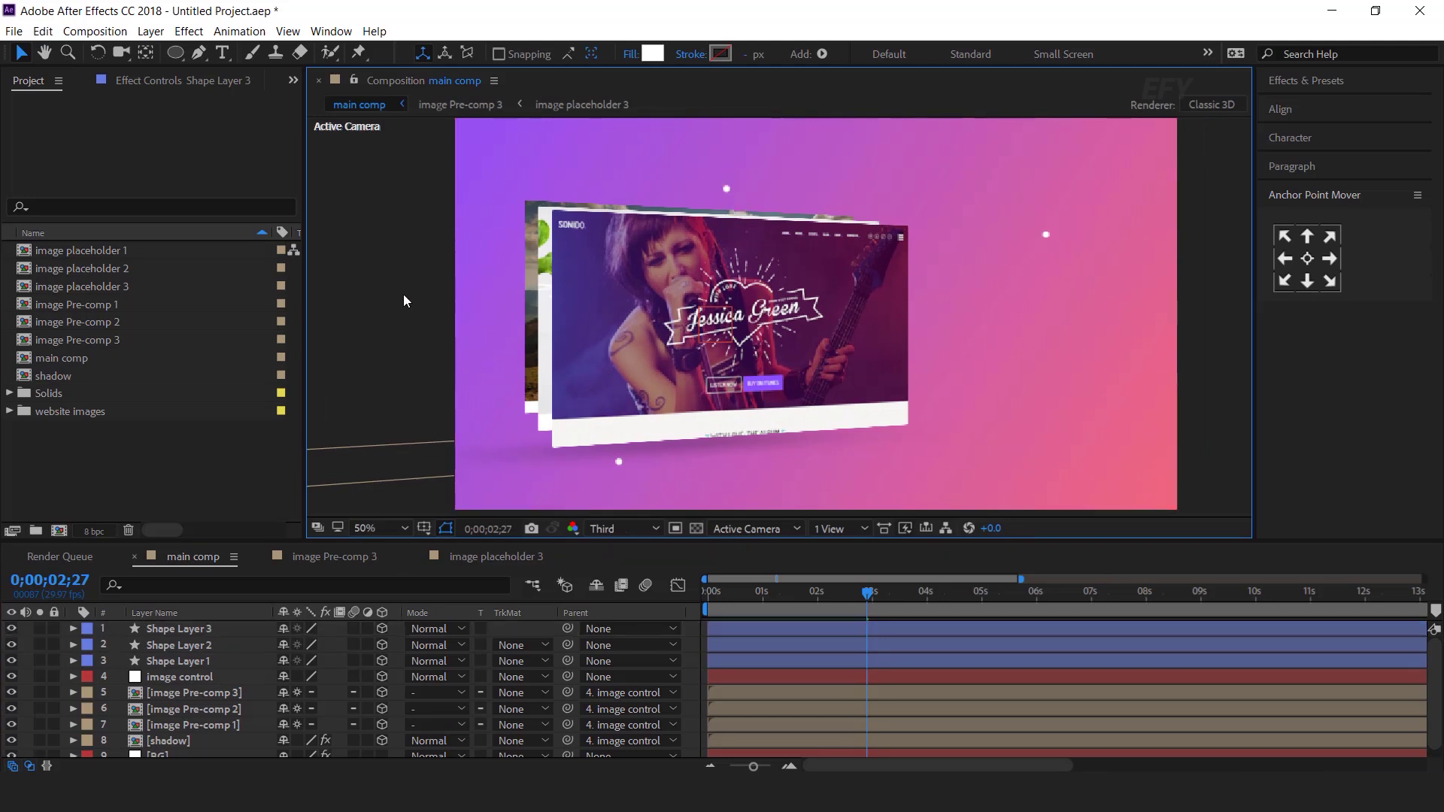
{"action": "left_click", "coordinate": [176, 52]}
{"action": "left_click", "coordinate": [259, 135]}
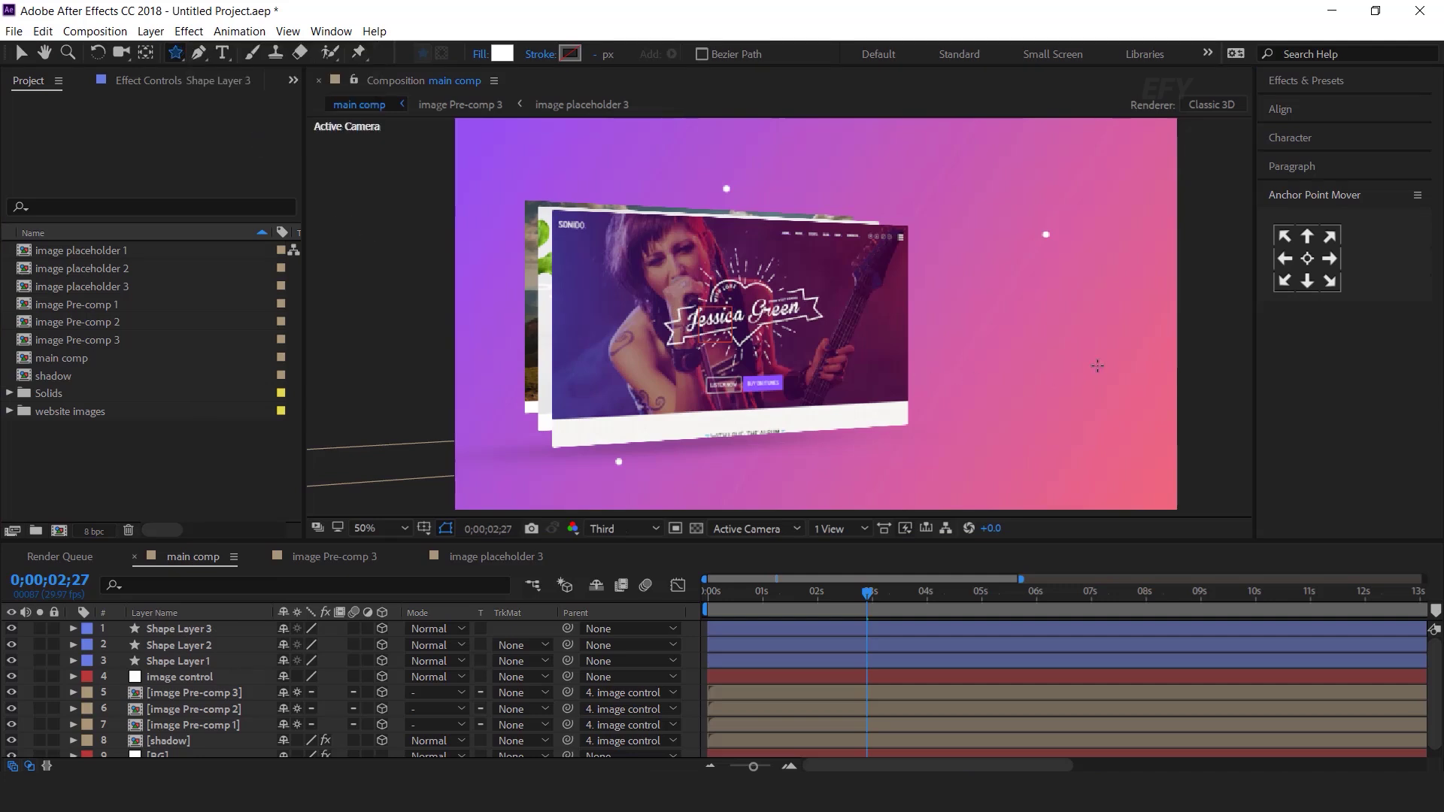
{"action": "mouse_move", "coordinate": [1047, 333]}
{"action": "left_mouse_down"}
{"action": "mouse_move", "coordinate": [1071, 331]}
{"action": "mouse_move", "coordinate": [1032, 320]}
{"action": "mouse_move", "coordinate": [1048, 314]}
{"action": "left_mouse_up"}
- Center the triangle's anchor point on the shape and make its layer 3D
{"action": "left_click", "coordinate": [193, 632]}
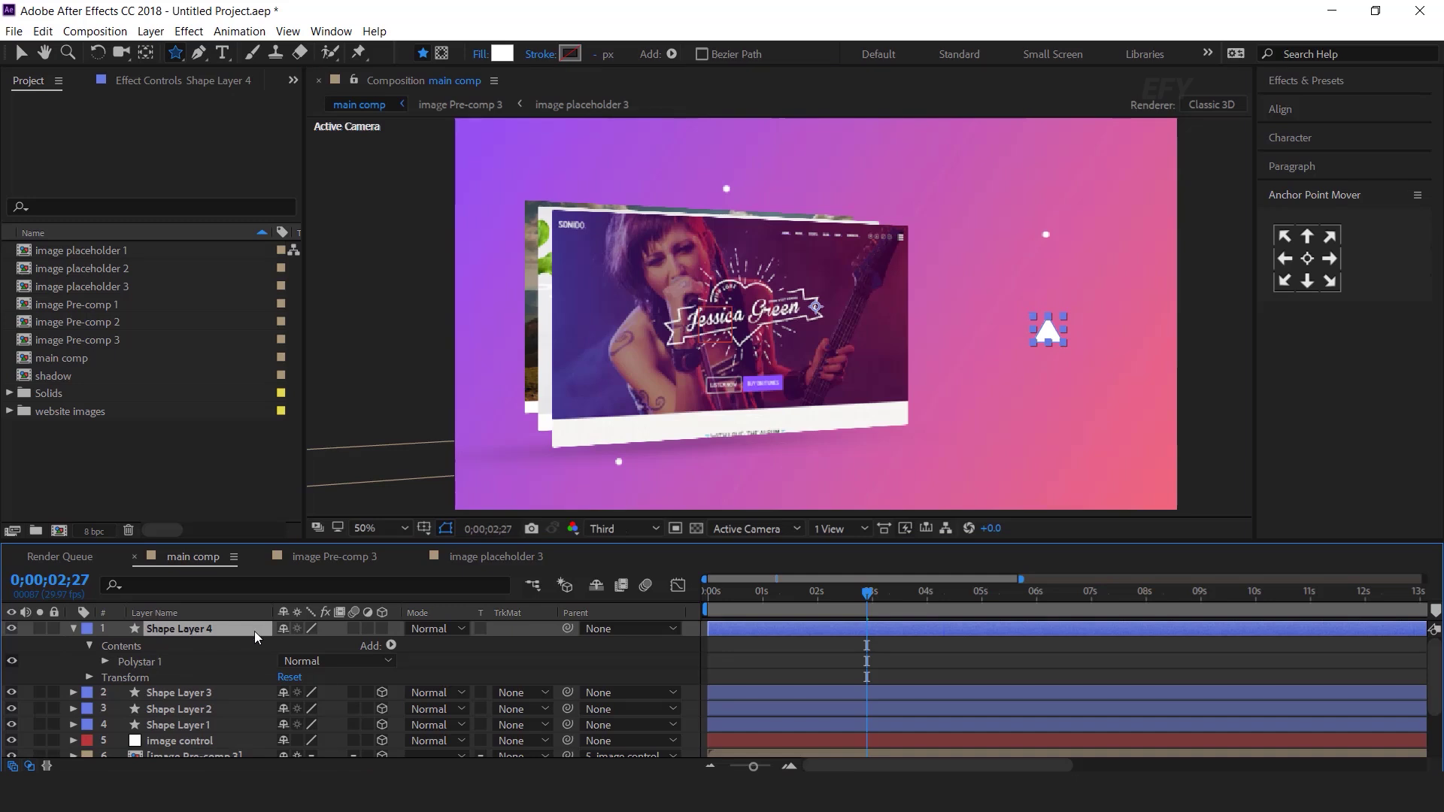
{"action": "left_click", "coordinate": [382, 629]}
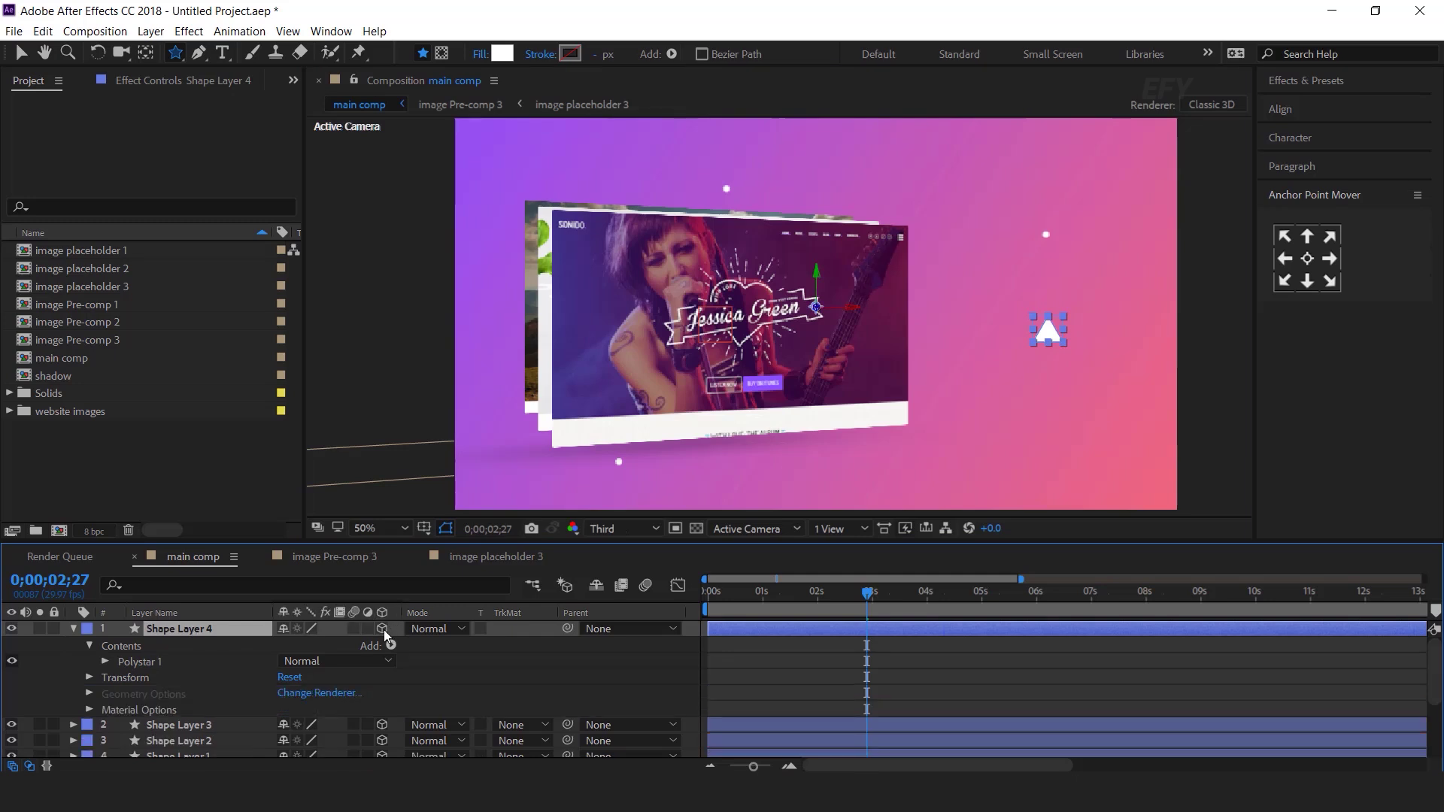
{"action": "left_click", "coordinate": [382, 629]}
{"action": "left_click", "coordinate": [1309, 257]}
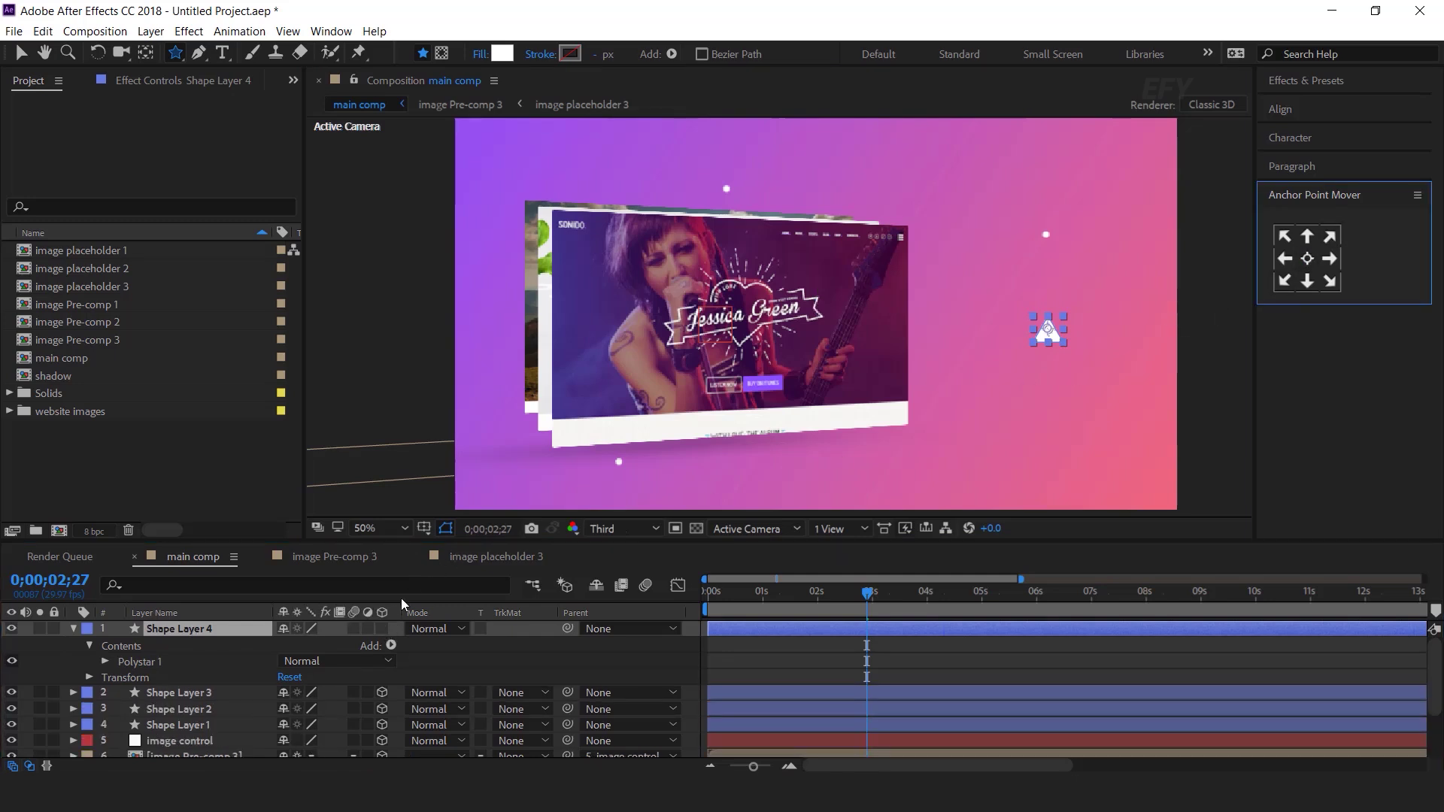
{"action": "left_click", "coordinate": [382, 628]}
- Move the triangle above the upper-left corner of the website images and collapse its layer properties
{"action": "key", "text": "v"}
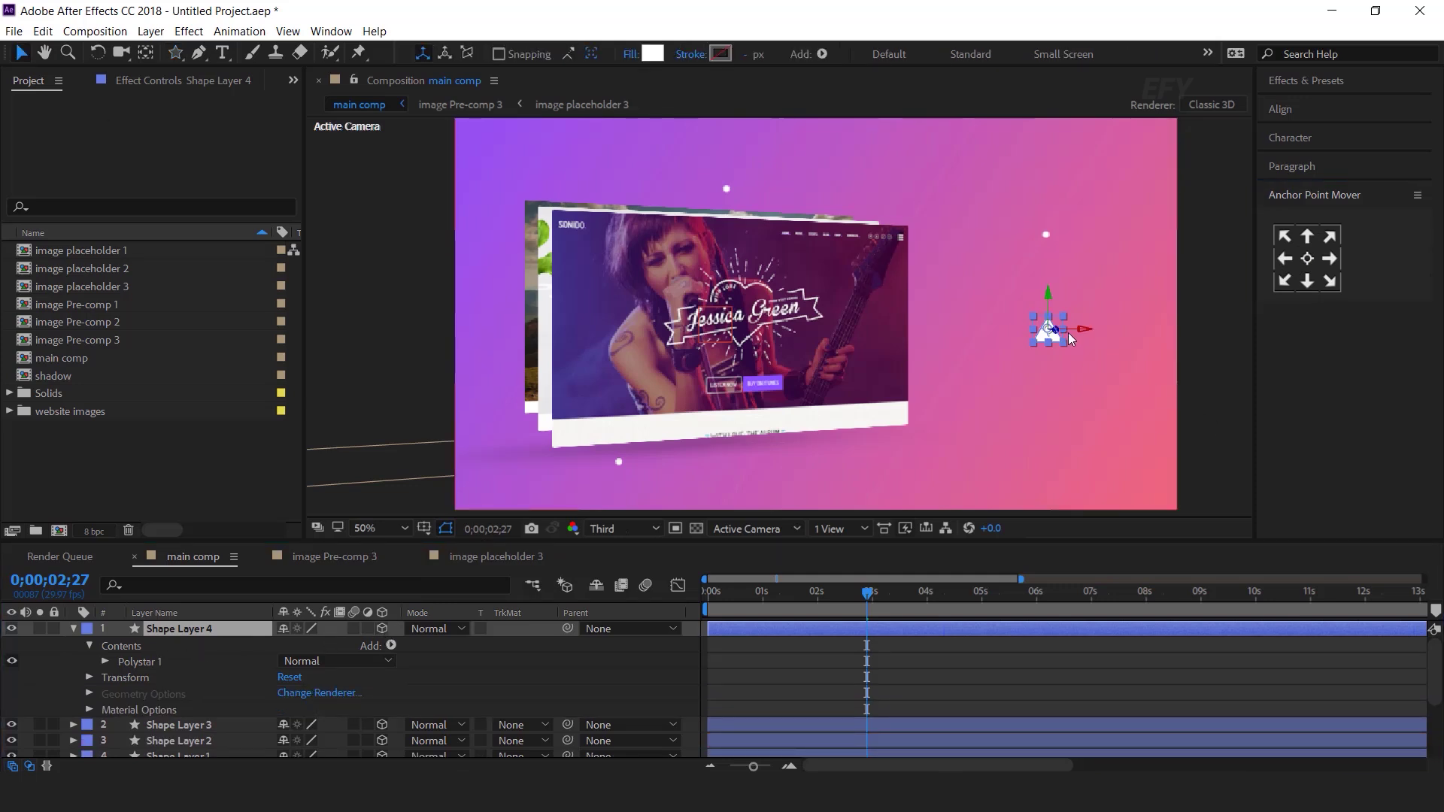
{"action": "left_click_drag", "start_coordinate": [1041, 336], "coordinate": [567, 177]}
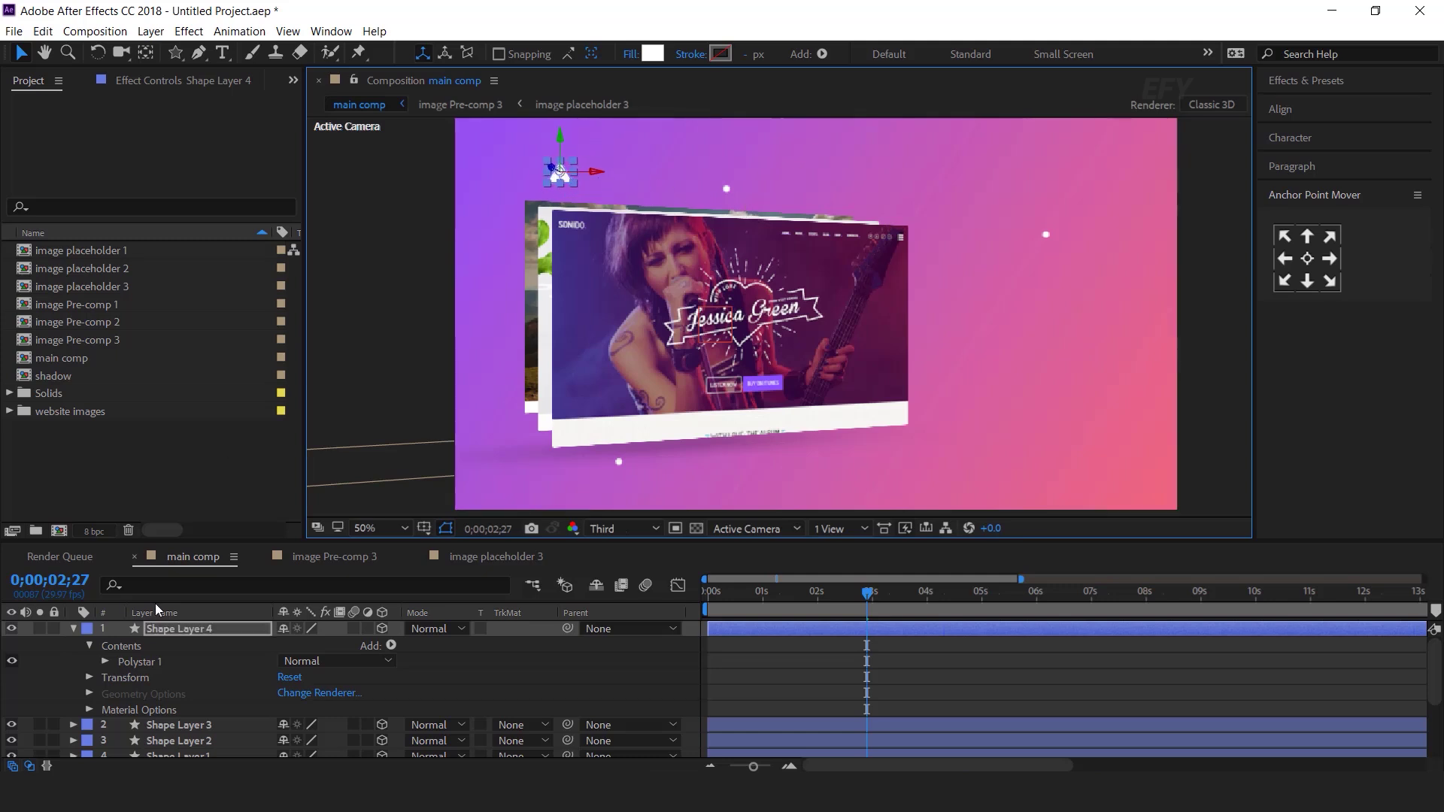
{"action": "left_click", "coordinate": [72, 628]}
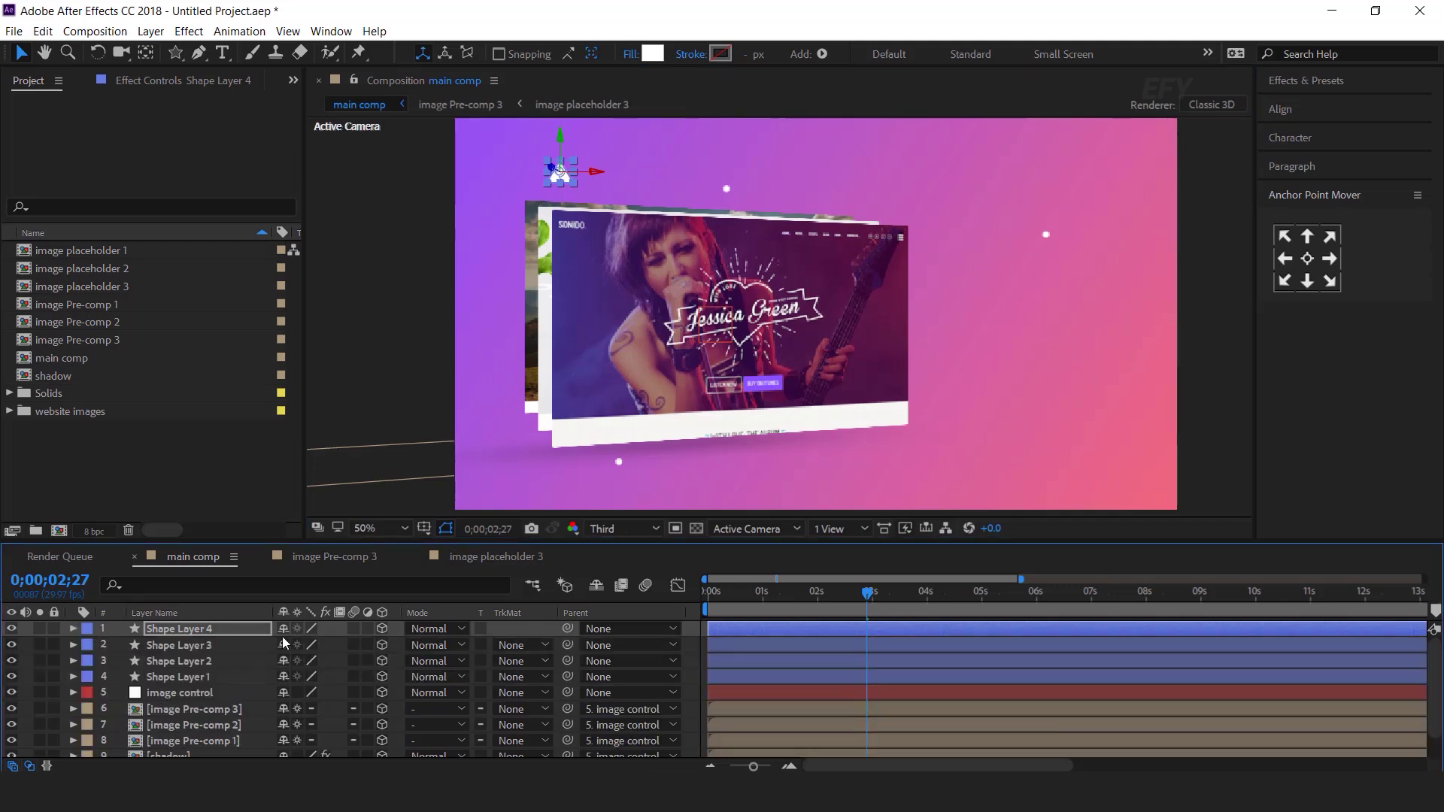
- Duplicate the triangle and place the copy smaller, farther back in depth, beside the upper-right circle
{"action": "key", "text": "ctrl+d"}
{"action": "left_click_drag", "start_coordinate": [565, 177], "coordinate": [1068, 235]}
{"action": "left_click", "coordinate": [1221, 231]}
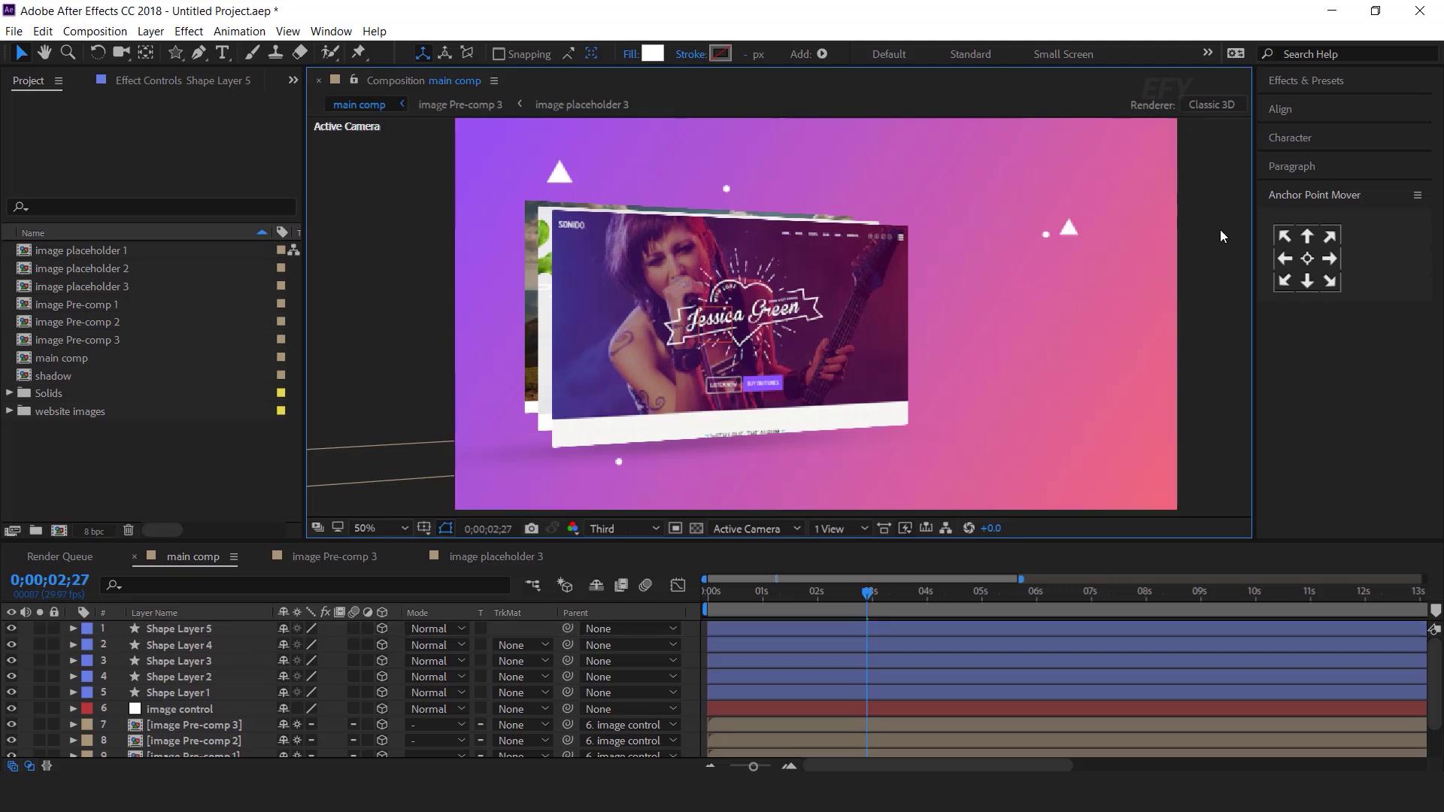
- Duplicate the upper-right triangle and bring the copy forward in depth as a large triangle in the comp's lower-right area
{"action": "left_click", "coordinate": [192, 629]}
{"action": "key", "text": "ctrl+d"}
{"action": "left_click_drag", "start_coordinate": [1072, 197], "coordinate": [1128, 376]}
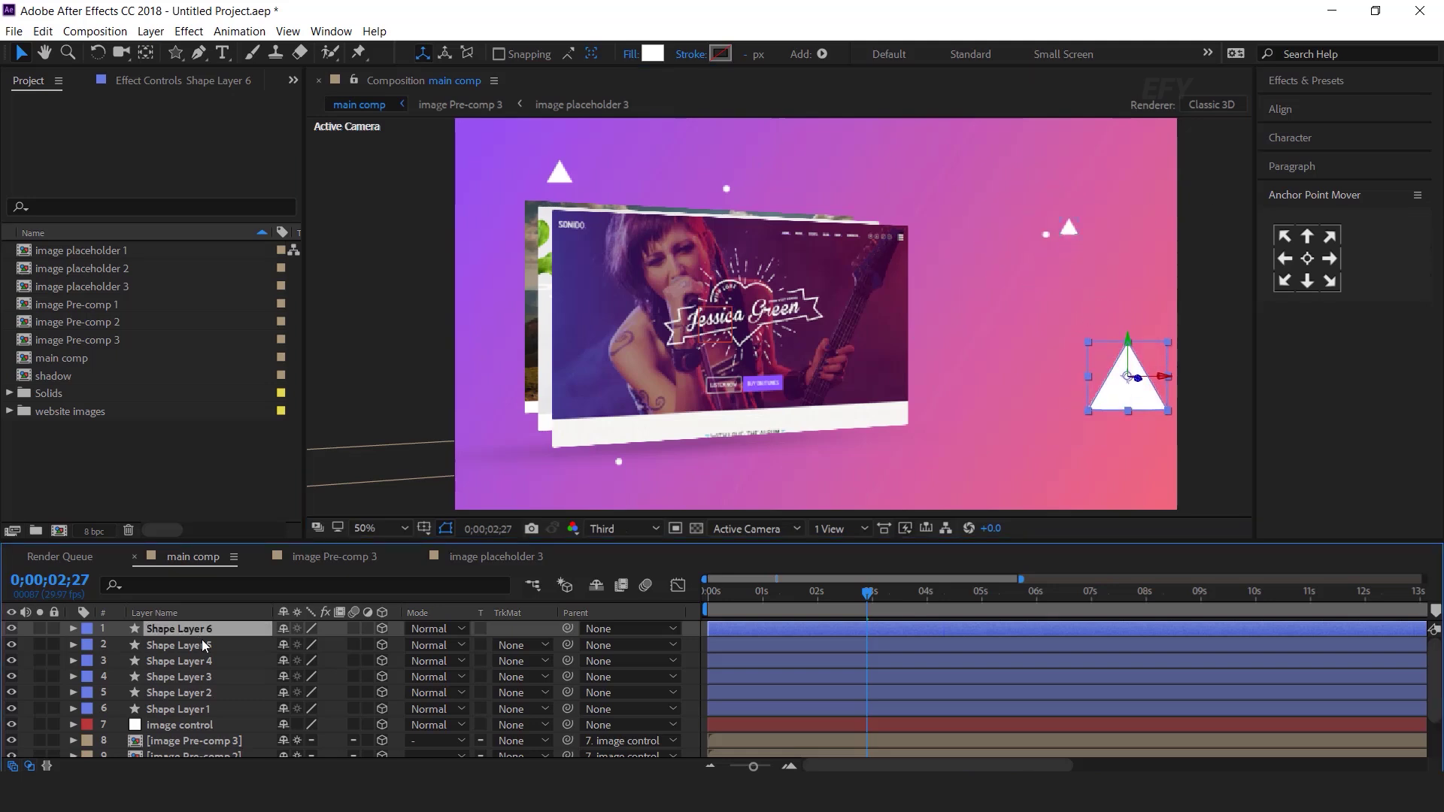
- Duplicate the large triangle onto the lower-right part of the front website and set the copy's Scale to 26%
{"action": "key", "text": "ctrl+d"}
{"action": "left_click_drag", "start_coordinate": [1128, 400], "coordinate": [876, 409]}
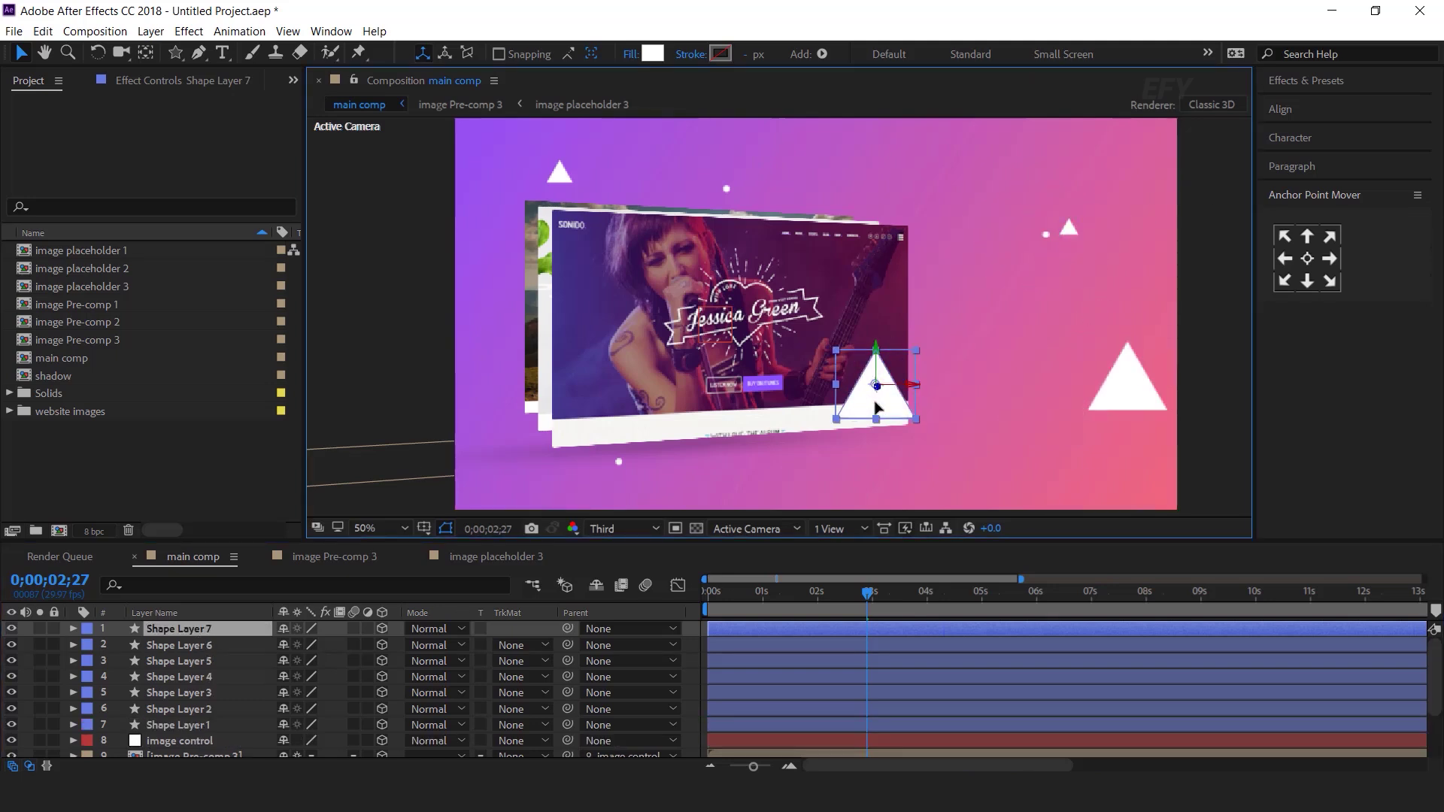
{"action": "key", "text": "Return"}
{"action": "key", "text": "s"}
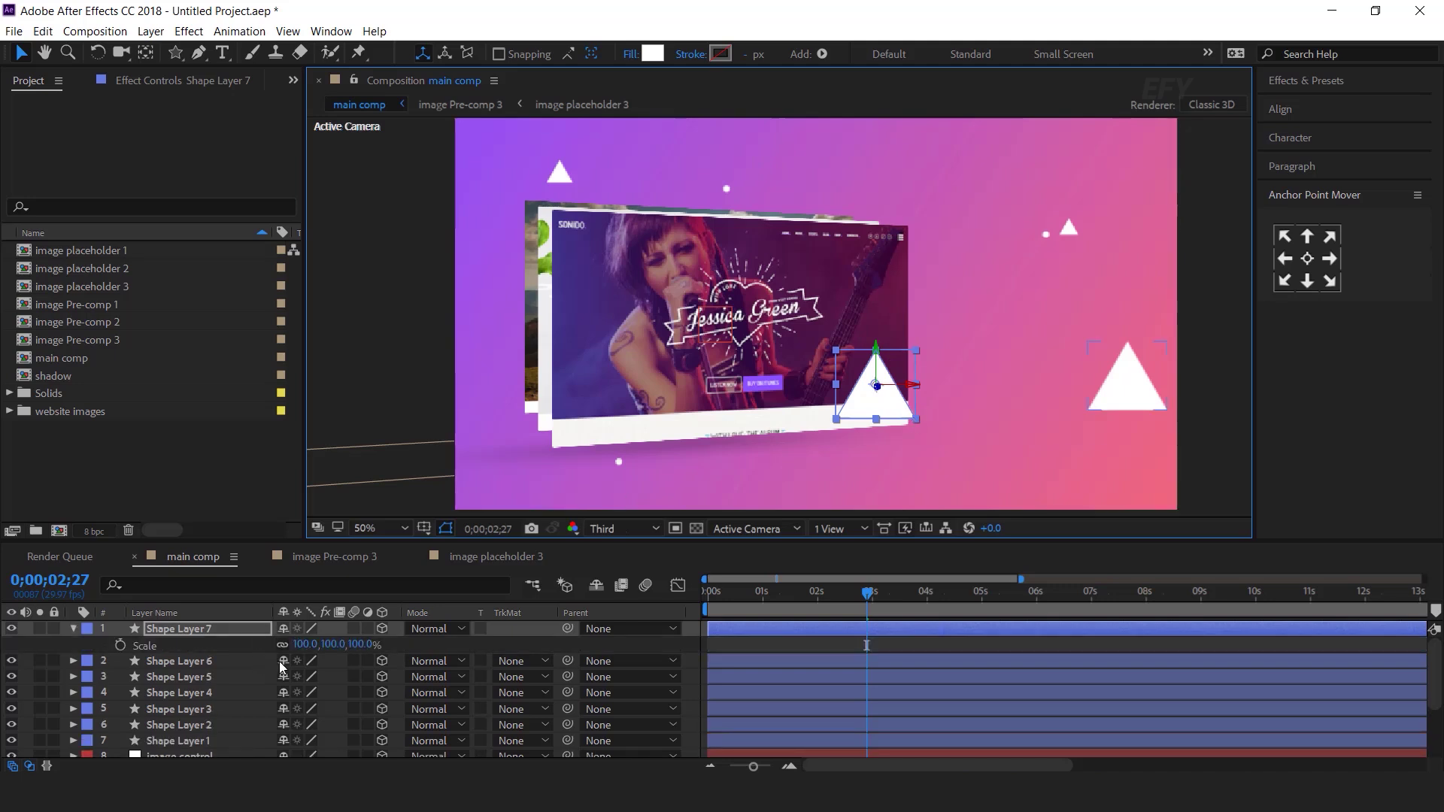
{"action": "left_click_drag", "start_coordinate": [344, 645], "coordinate": [285, 644]}
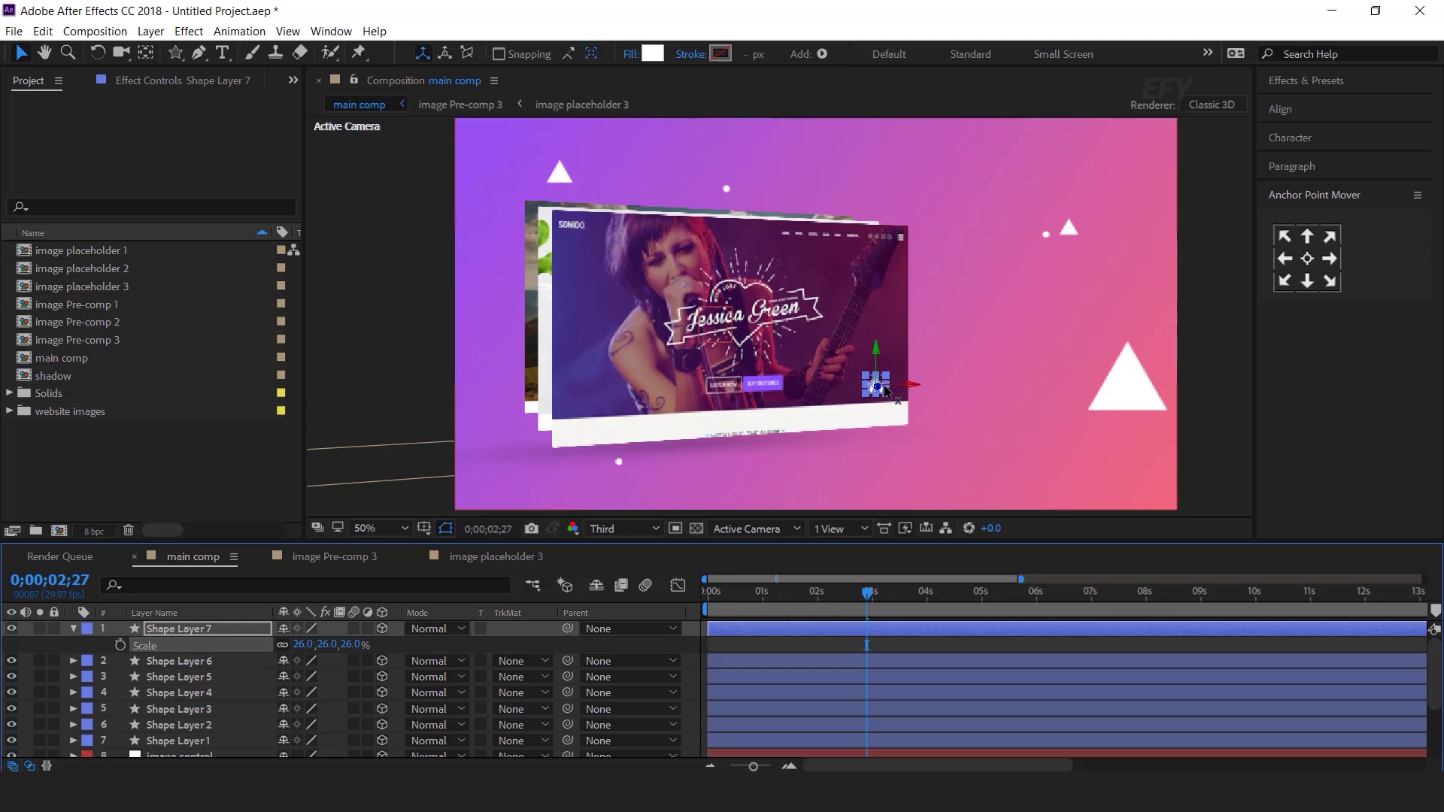
- Adjust the small triangle's position over the guitar in the front website and rotate it
{"action": "left_click_drag", "start_coordinate": [879, 387], "coordinate": [565, 318]}
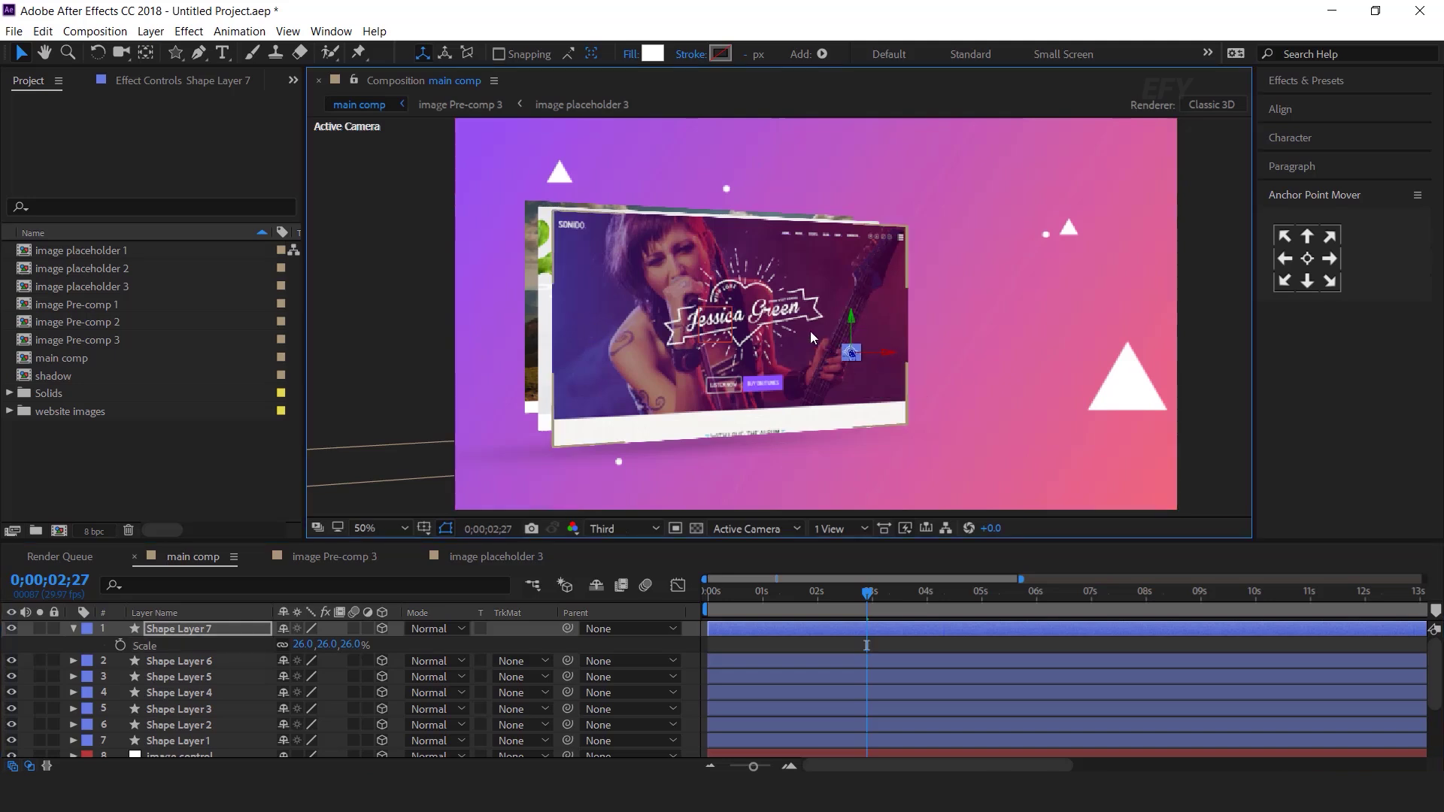
{"action": "key", "text": "s"}
{"action": "left_click_drag", "start_coordinate": [850, 359], "coordinate": [881, 366]}
{"action": "left_click", "coordinate": [696, 632]}
{"action": "key", "text": "w"}
{"action": "left_click", "coordinate": [245, 630]}
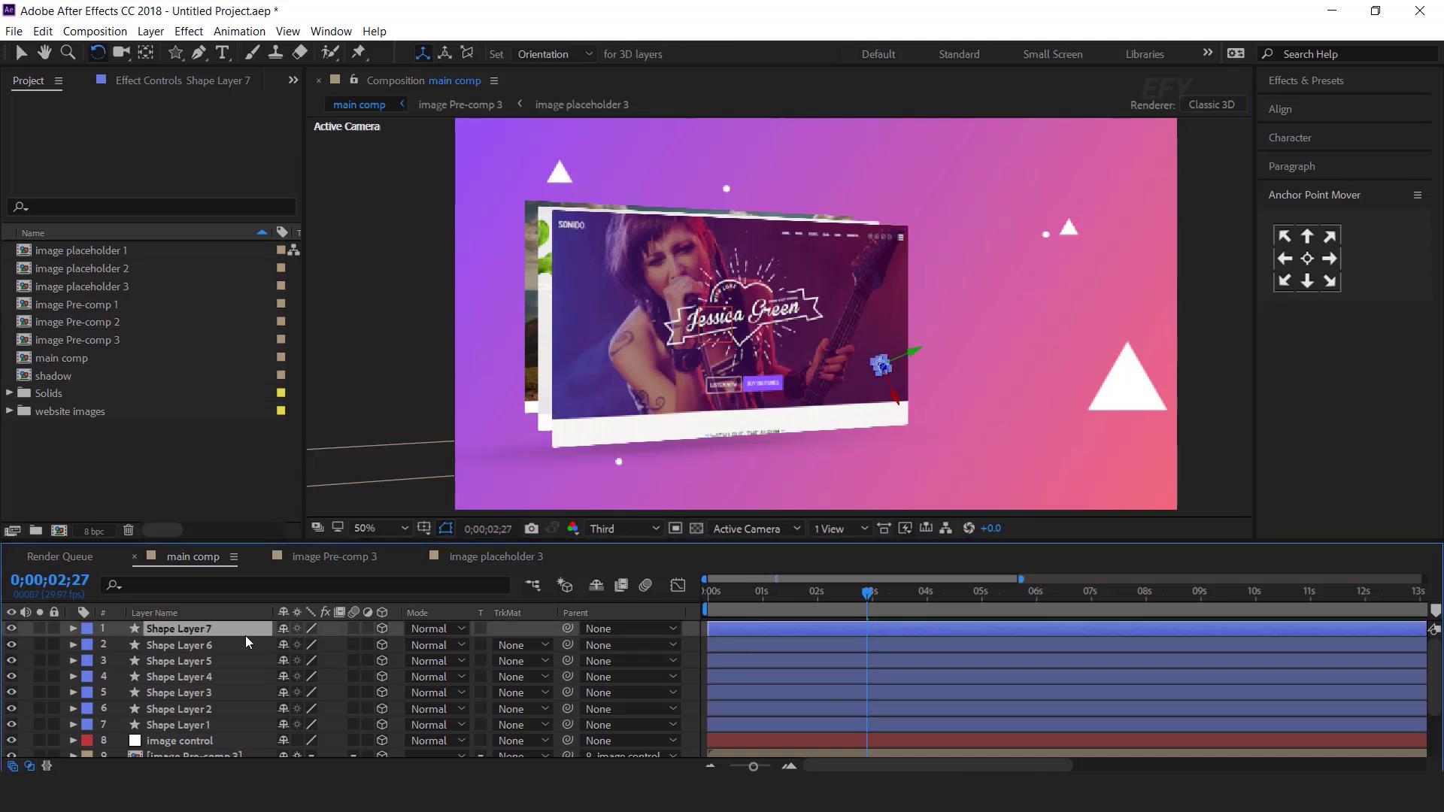
- Duplicate the small rotated triangle and place the copy over the left side of the front website
{"action": "key", "text": "ctrl+d"}
{"action": "key", "text": "v"}
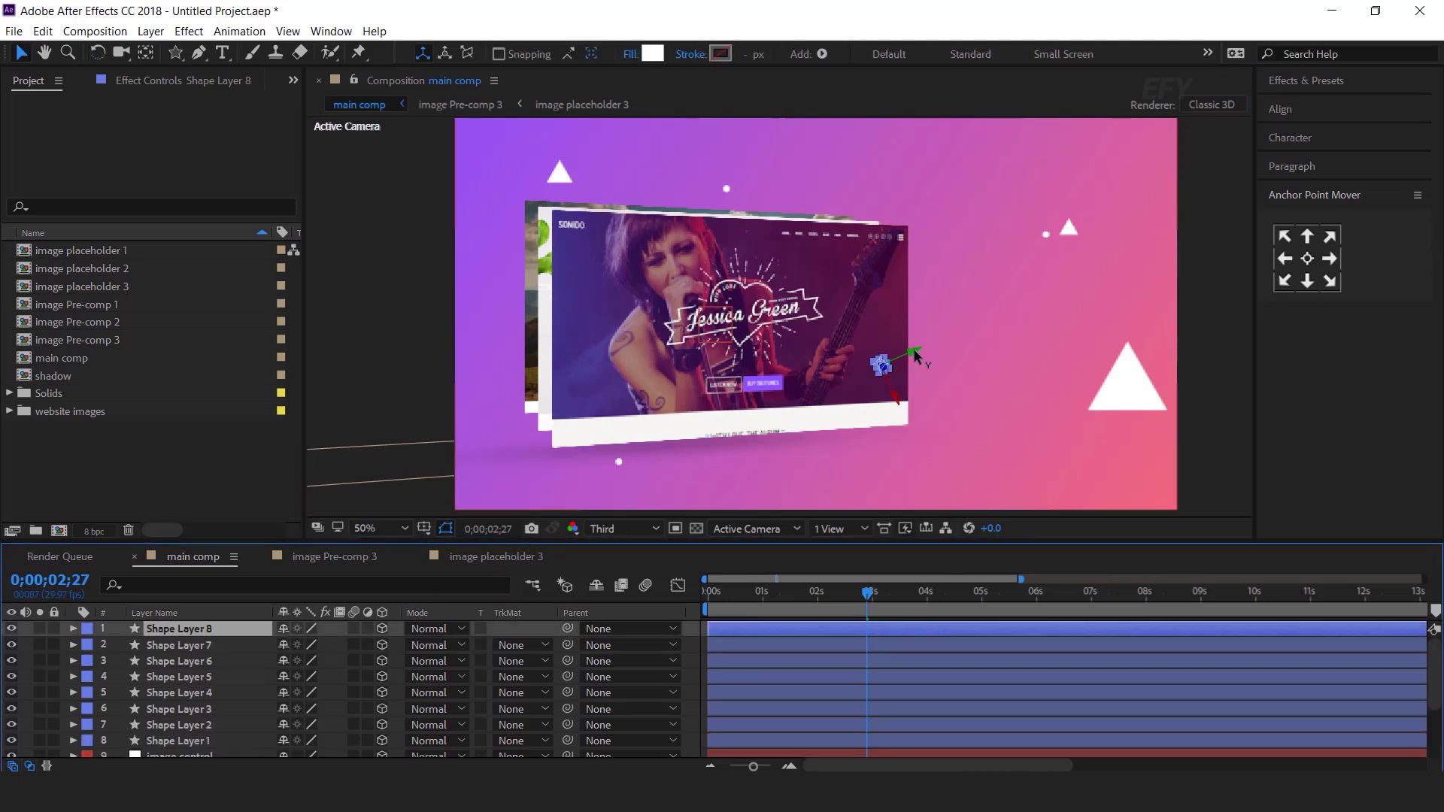
{"action": "left_click_drag", "start_coordinate": [711, 407], "coordinate": [606, 343]}
{"action": "left_click", "coordinate": [420, 341]}
{"action": "left_click", "coordinate": [203, 634]}
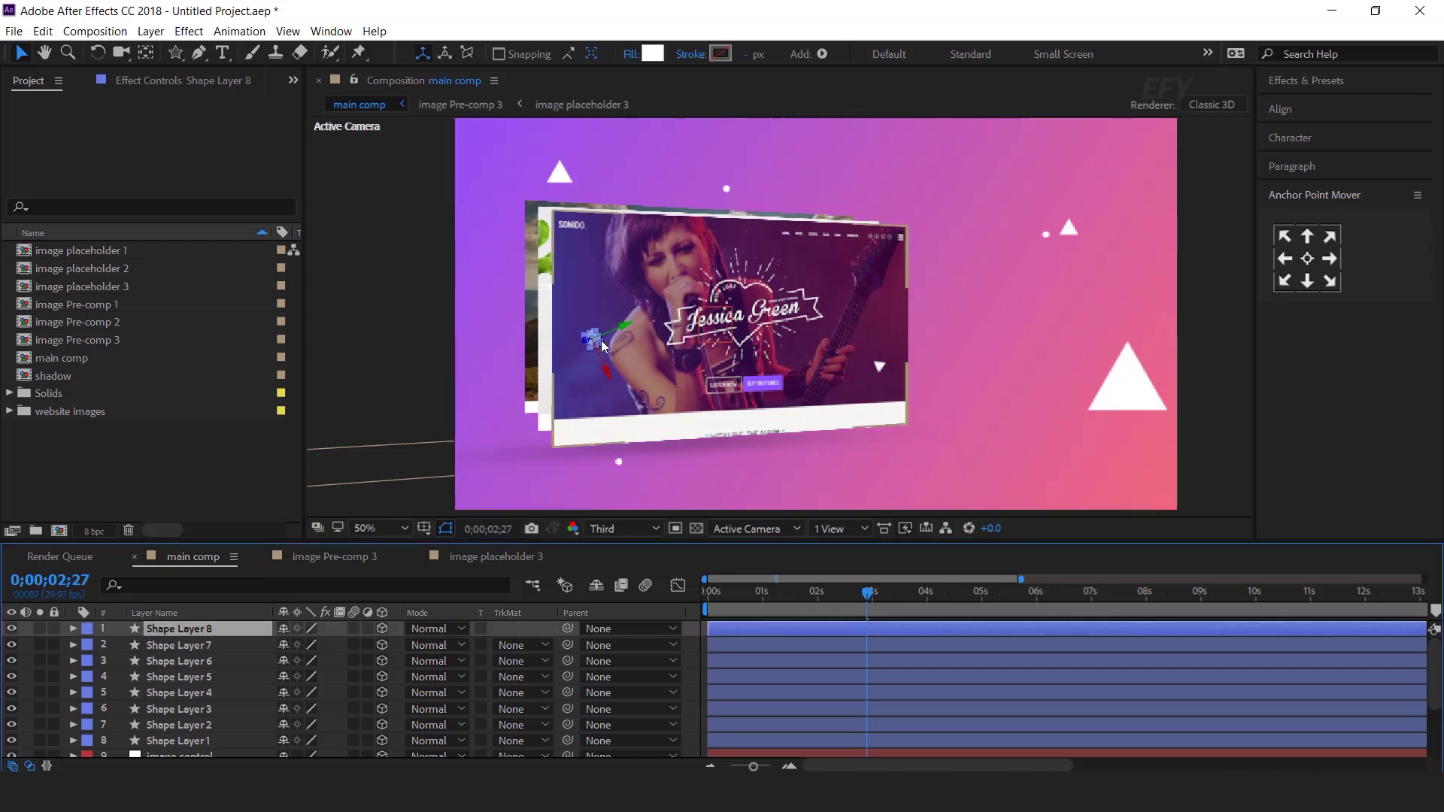
- Rotate the new small triangle on the left side of the front website
{"action": "key", "text": "w"}
{"action": "left_click_drag", "start_coordinate": [593, 337], "coordinate": [558, 349]}
{"action": "key", "text": "v"}
{"action": "left_click", "coordinate": [263, 455]}
- Rotate the triangle above the upper-left corner of the website images
{"action": "left_click", "coordinate": [562, 174]}
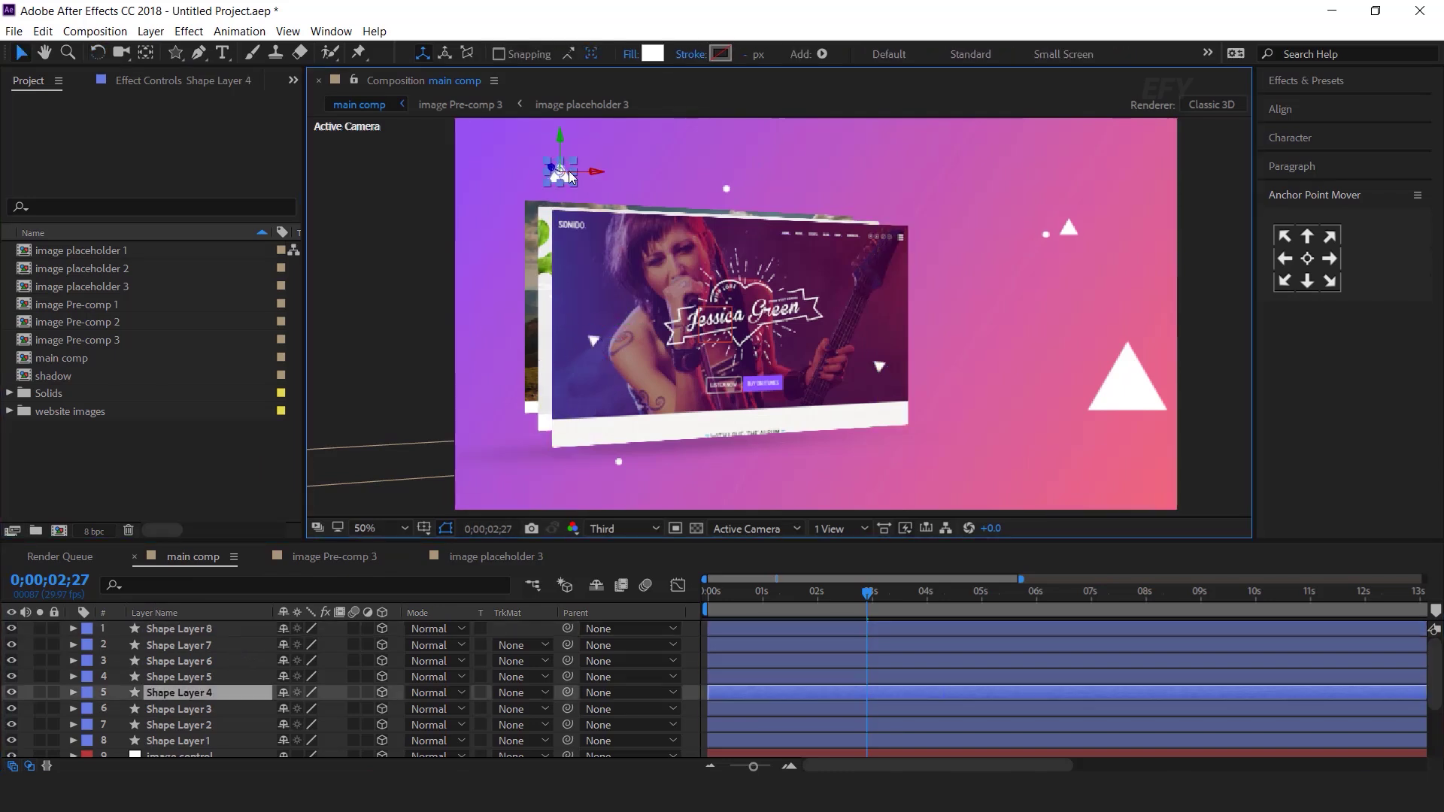
{"action": "key", "text": "w"}
{"action": "mouse_move", "coordinate": [563, 174]}
{"action": "left_mouse_down"}
{"action": "mouse_move", "coordinate": [575, 164]}
{"action": "mouse_move", "coordinate": [558, 170]}
{"action": "left_mouse_up"}
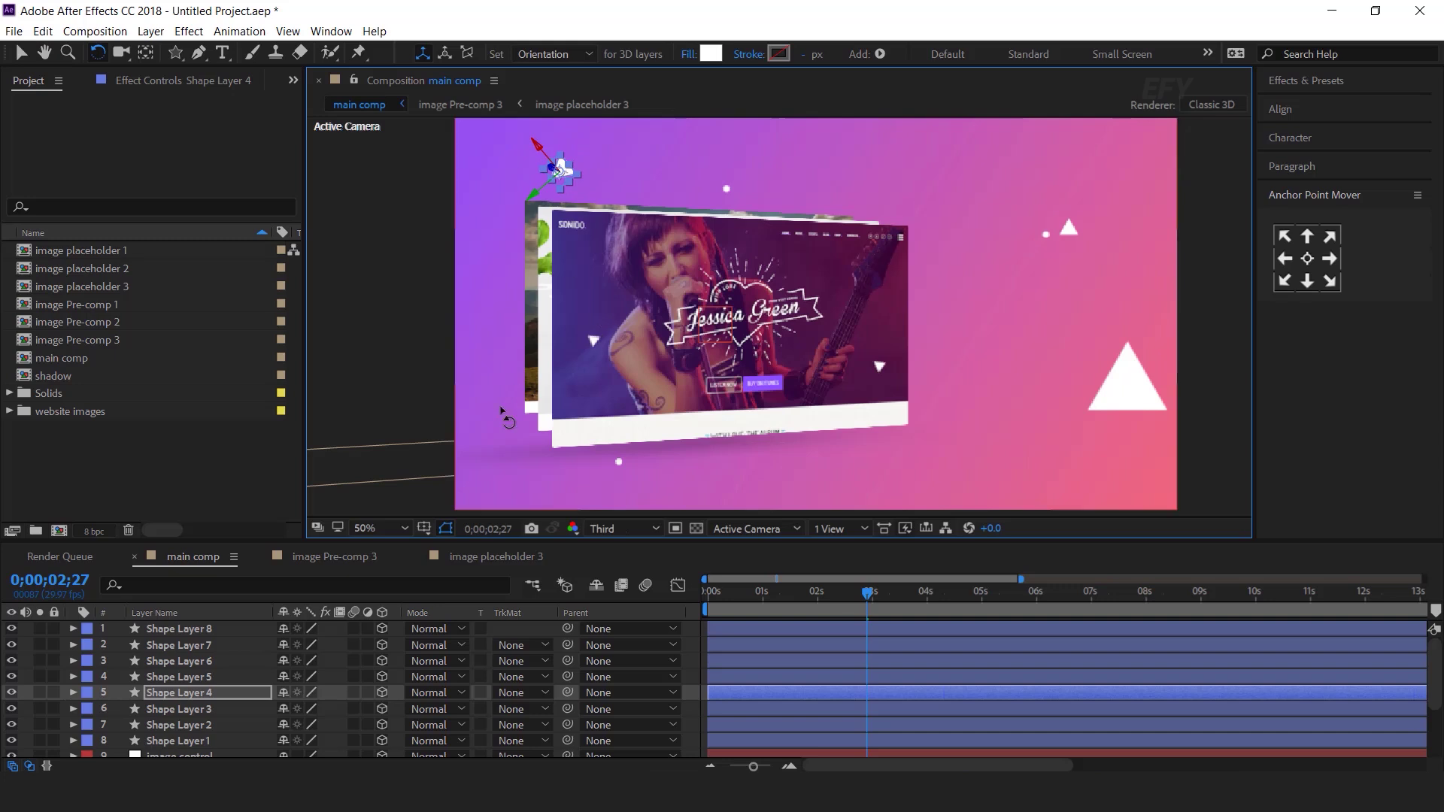
{"action": "key", "text": "v"}
- Reposition the large lower-right triangle and apply the Fast Box Blur effect to it
{"action": "left_click", "coordinate": [691, 652]}
{"action": "left_click_drag", "start_coordinate": [1151, 397], "coordinate": [1120, 417]}
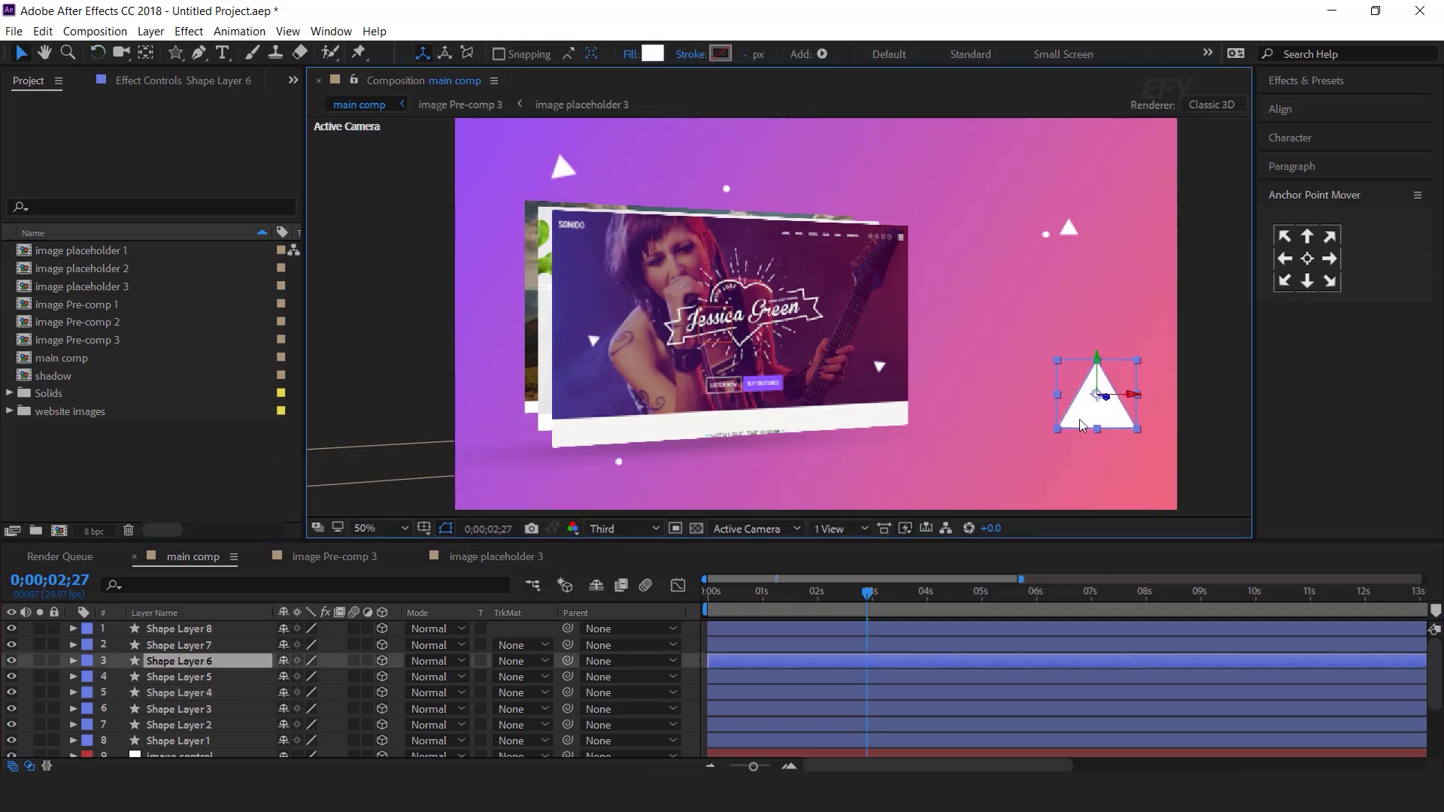
{"action": "key", "text": "ctrl+space"}
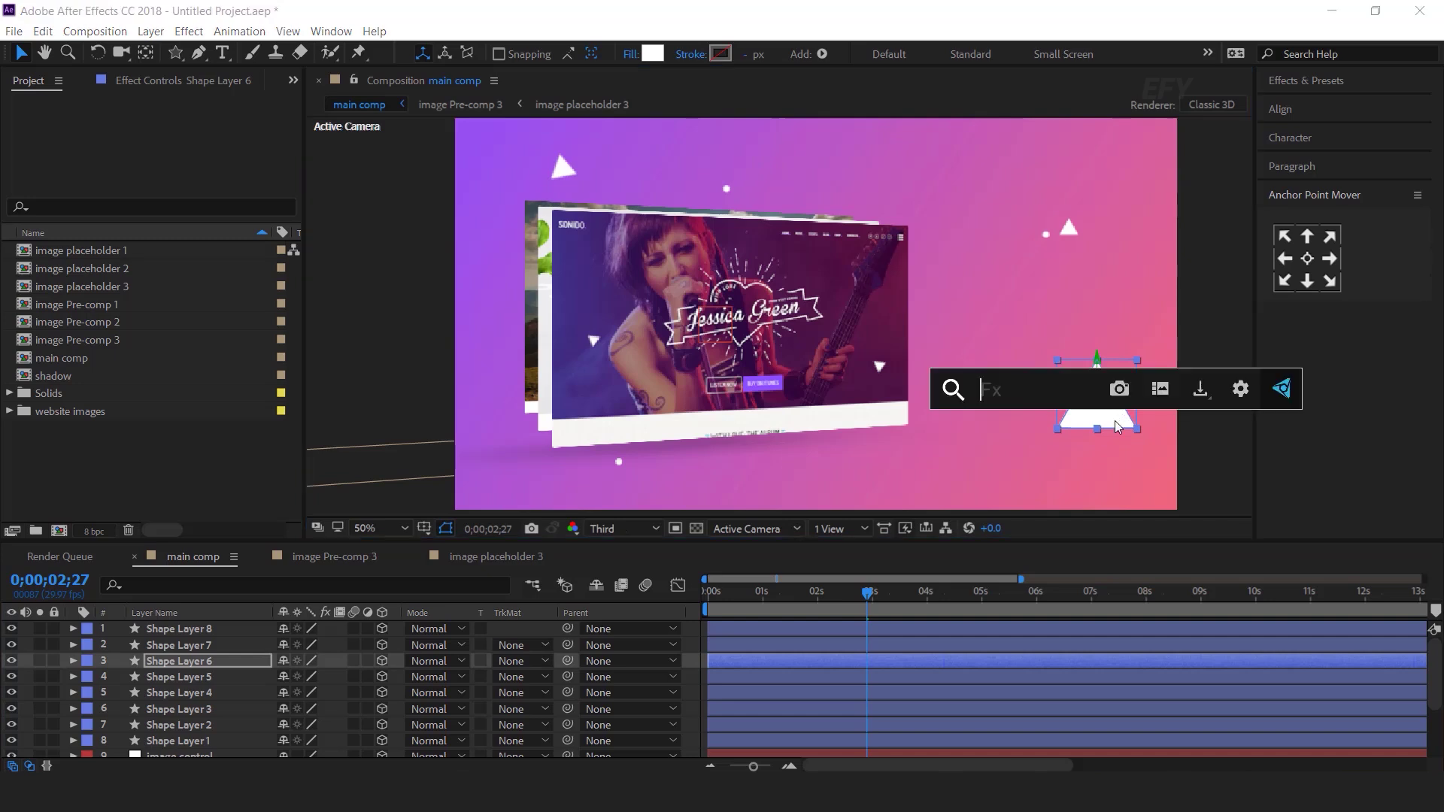
{"action": "type", "text": "fast"}
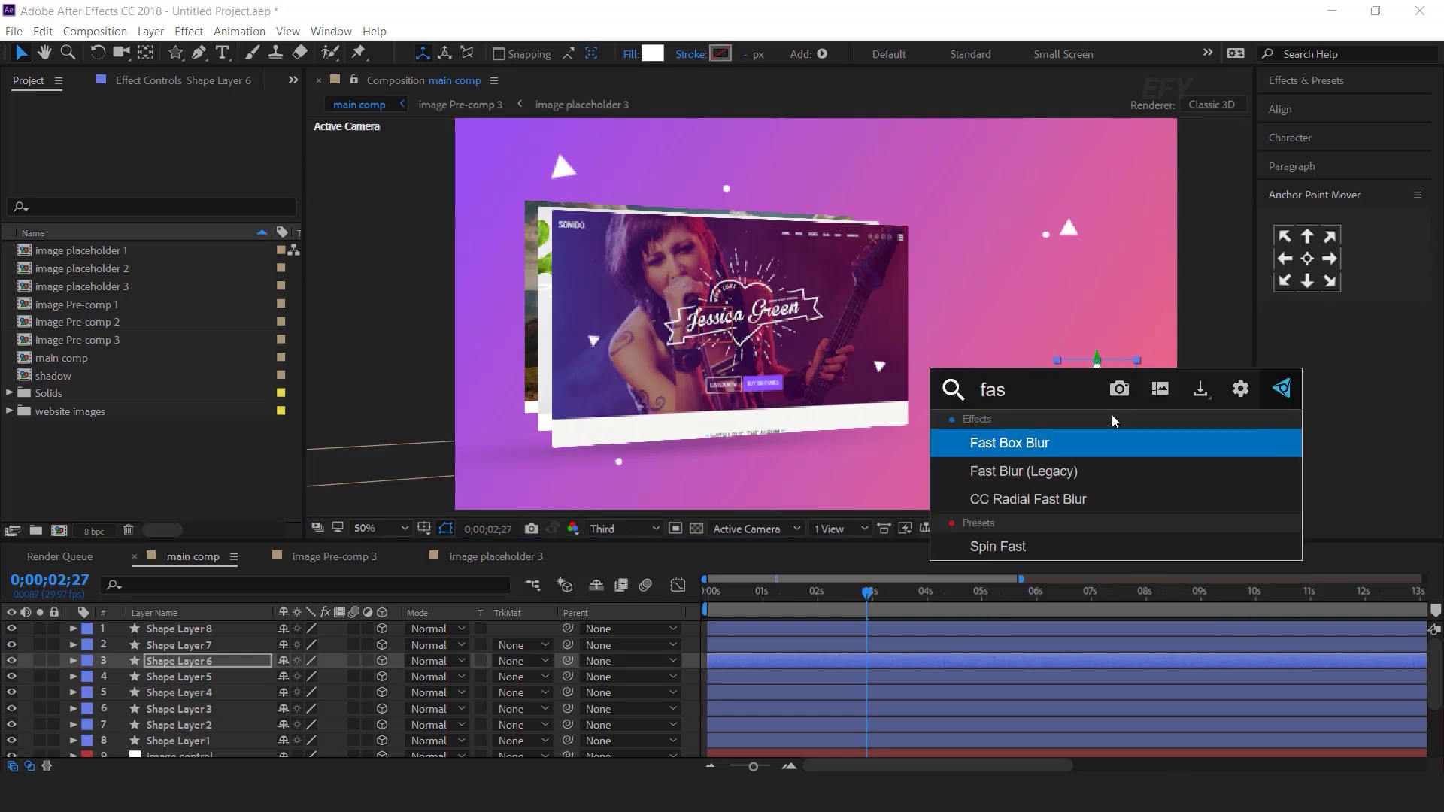
{"action": "key", "text": "Return"}
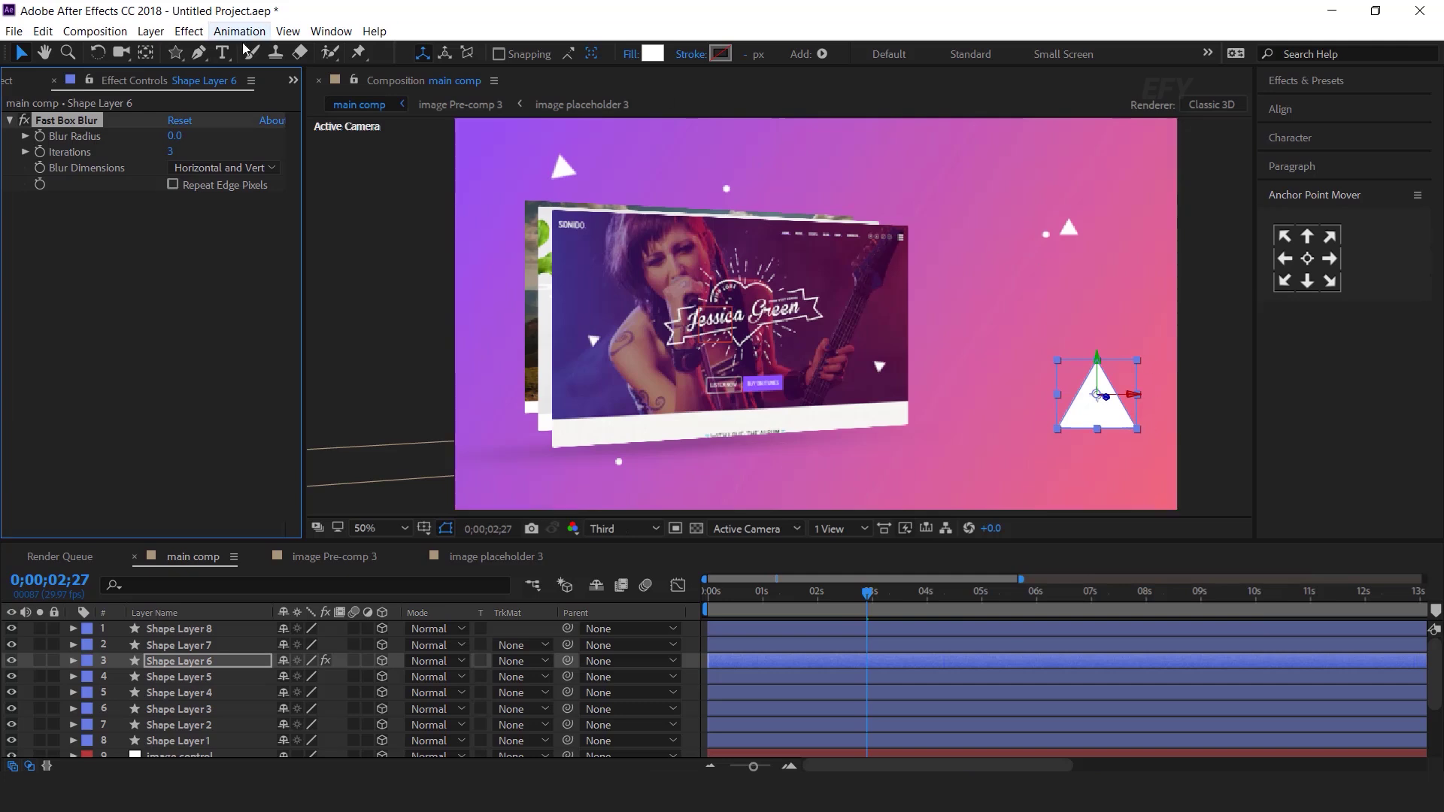
- Set the large triangle's Blur Radius to 5.0 and place it larger, against the comp's right edge
{"action": "mouse_move", "coordinate": [173, 136]}
{"action": "left_mouse_down"}
{"action": "mouse_move", "coordinate": [205, 137]}
{"action": "mouse_move", "coordinate": [189, 141]}
{"action": "left_mouse_up"}
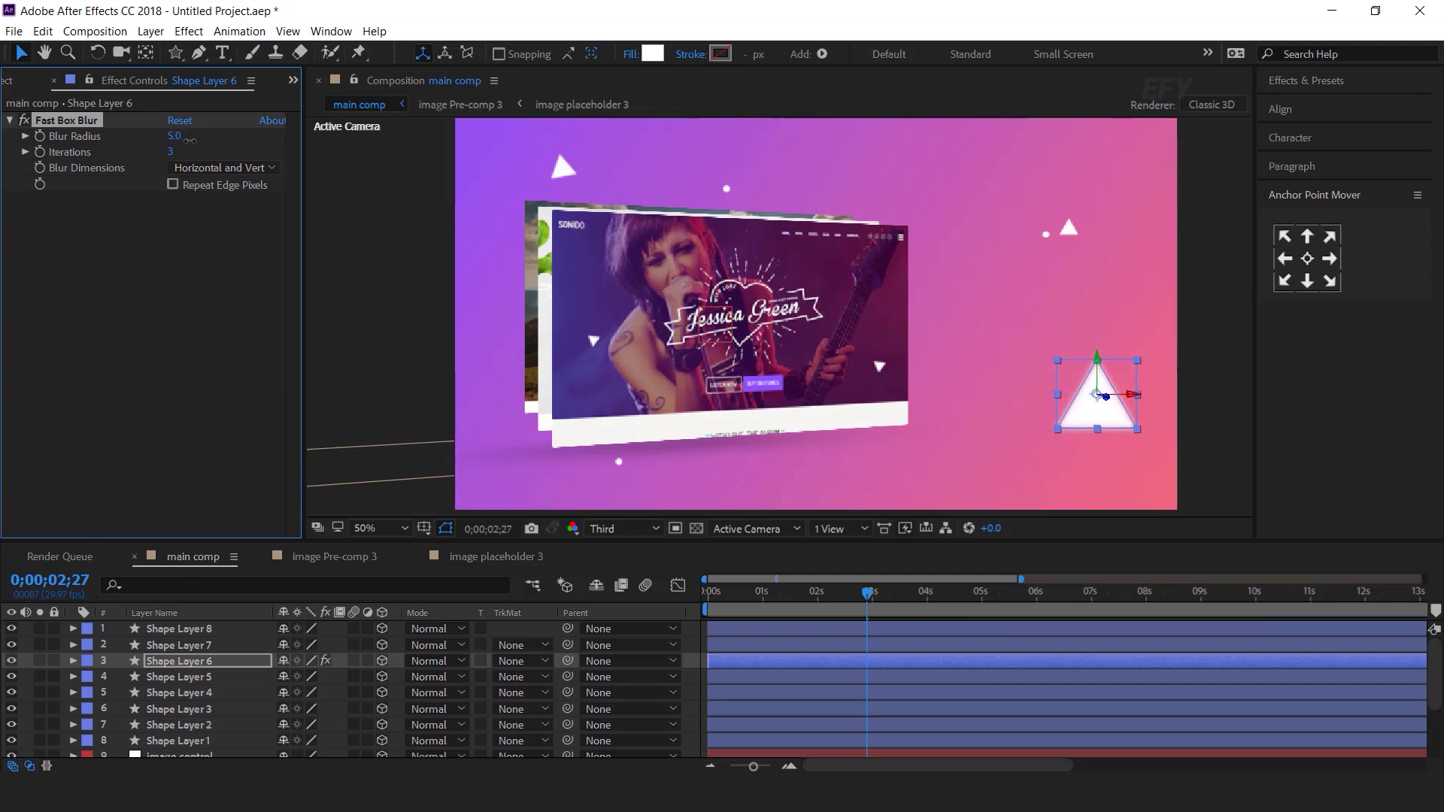
{"action": "left_click", "coordinate": [1205, 433]}
{"action": "left_click", "coordinate": [179, 136]}
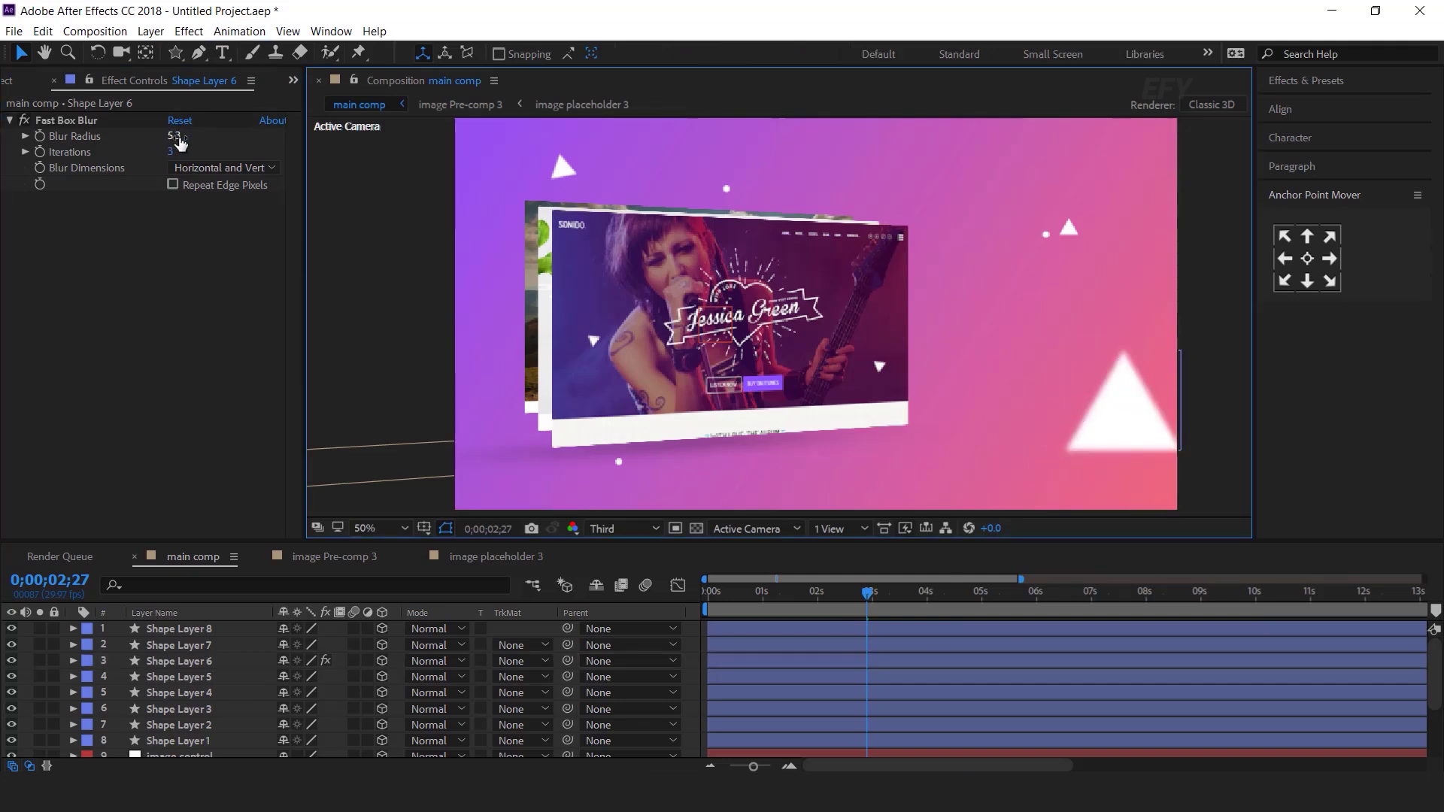
{"action": "type", "text": "5"}
{"action": "key", "text": "Return"}
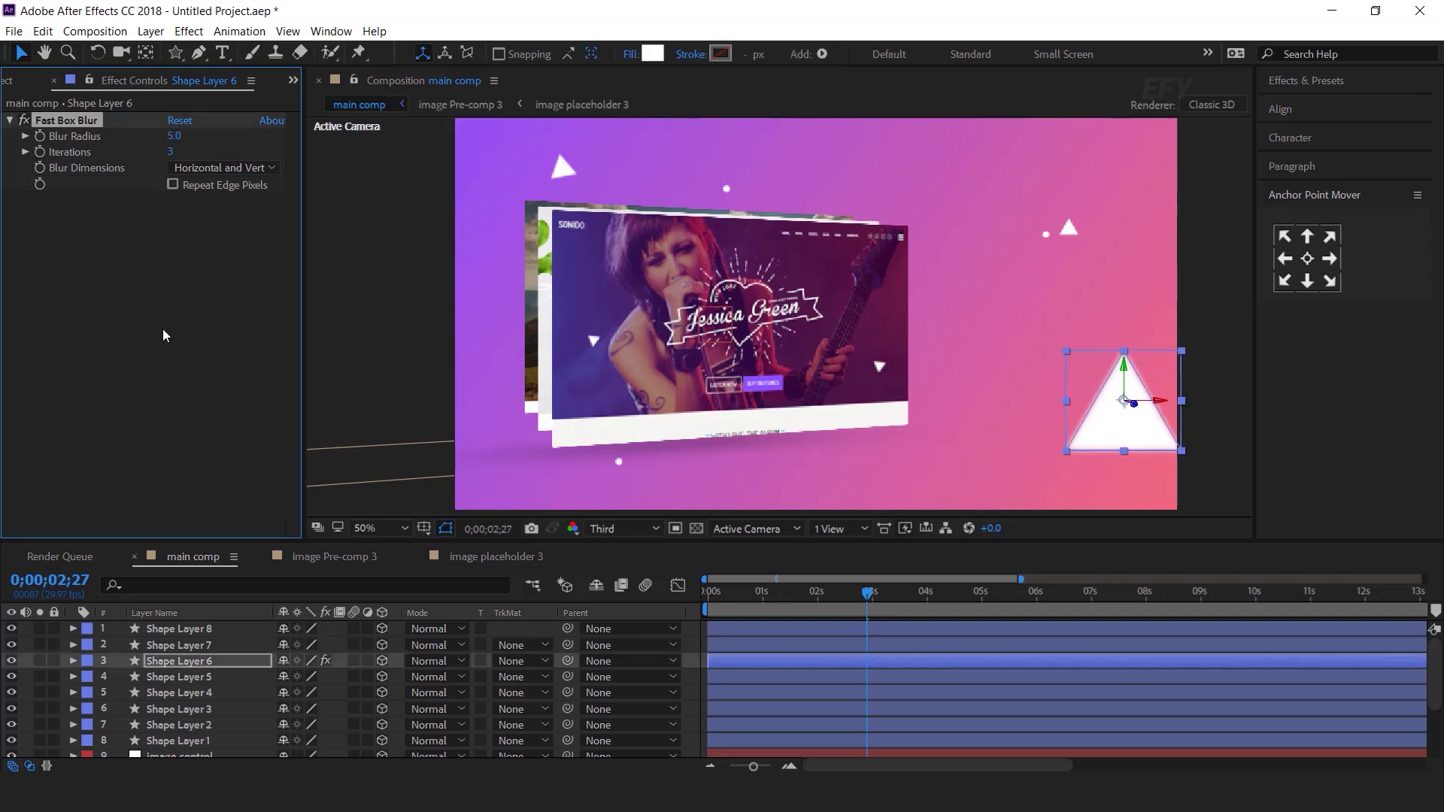
- Copy the large triangle's Fast Box Blur effect onto the upper-left and upper-right triangles
{"action": "left_click", "coordinate": [162, 329]}
{"action": "left_click", "coordinate": [84, 122]}
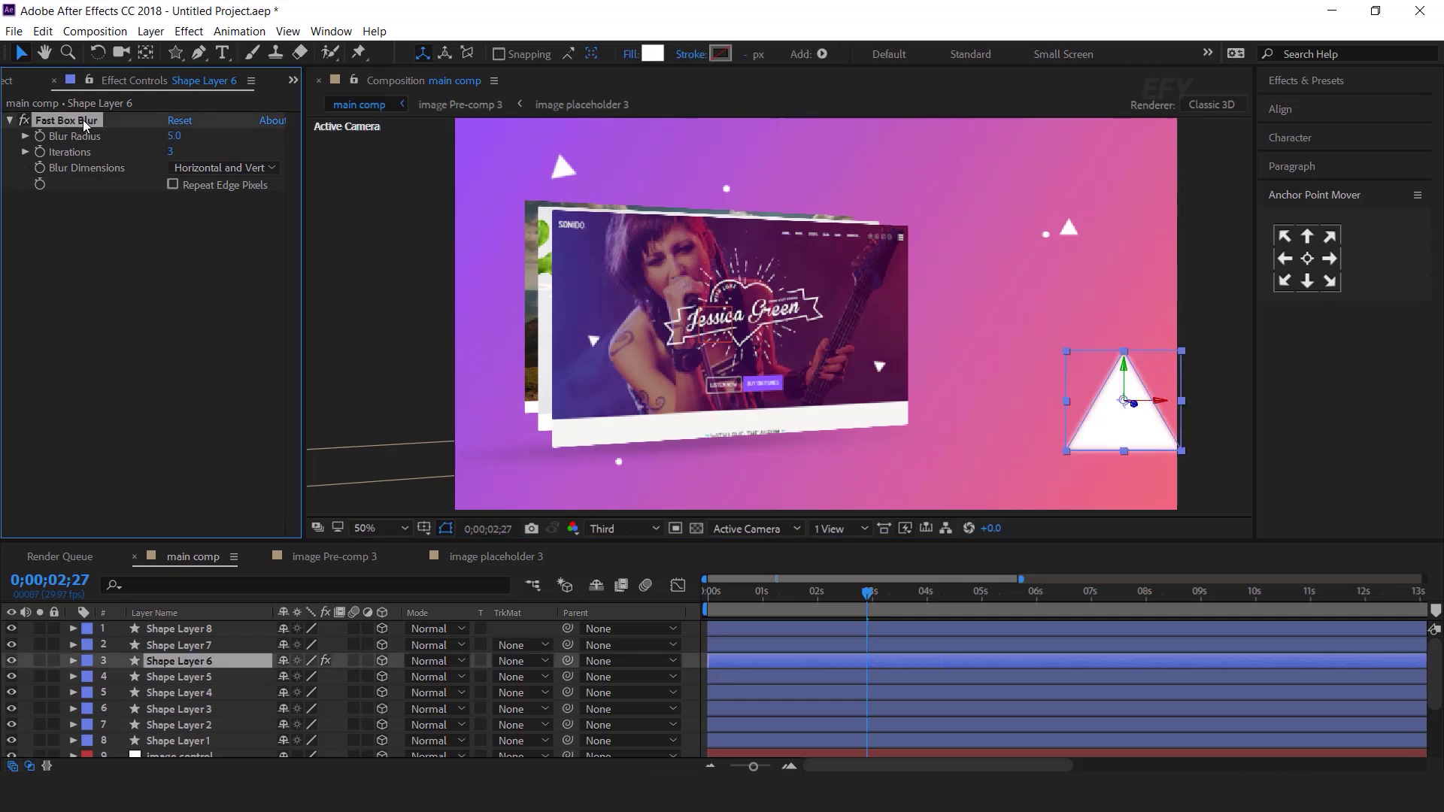
{"action": "left_click", "coordinate": [677, 227]}
{"action": "left_click", "coordinate": [565, 165]}
{"action": "left_click", "coordinate": [199, 696]}
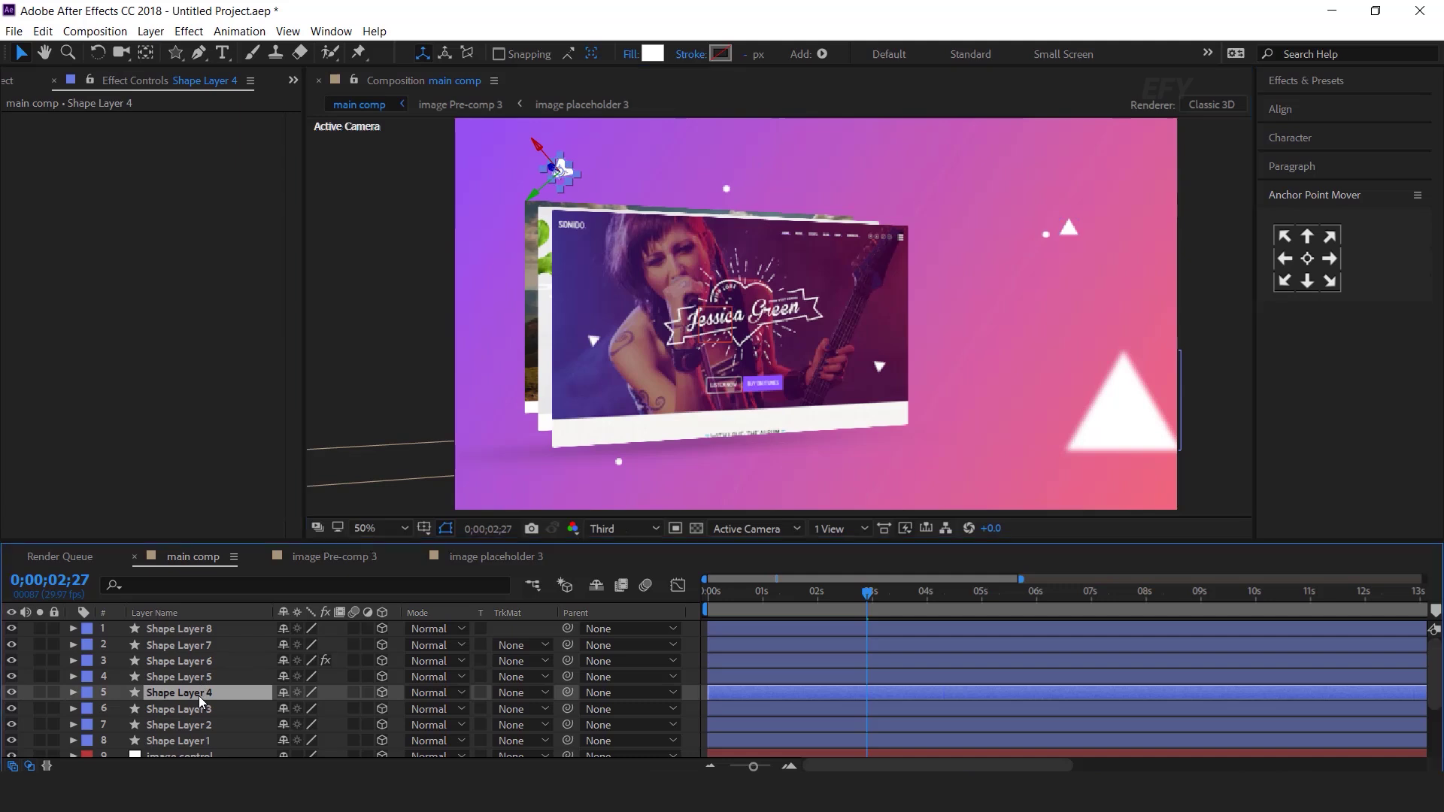
{"action": "key", "text": "ctrl+v"}
{"action": "left_click", "coordinate": [1069, 228]}
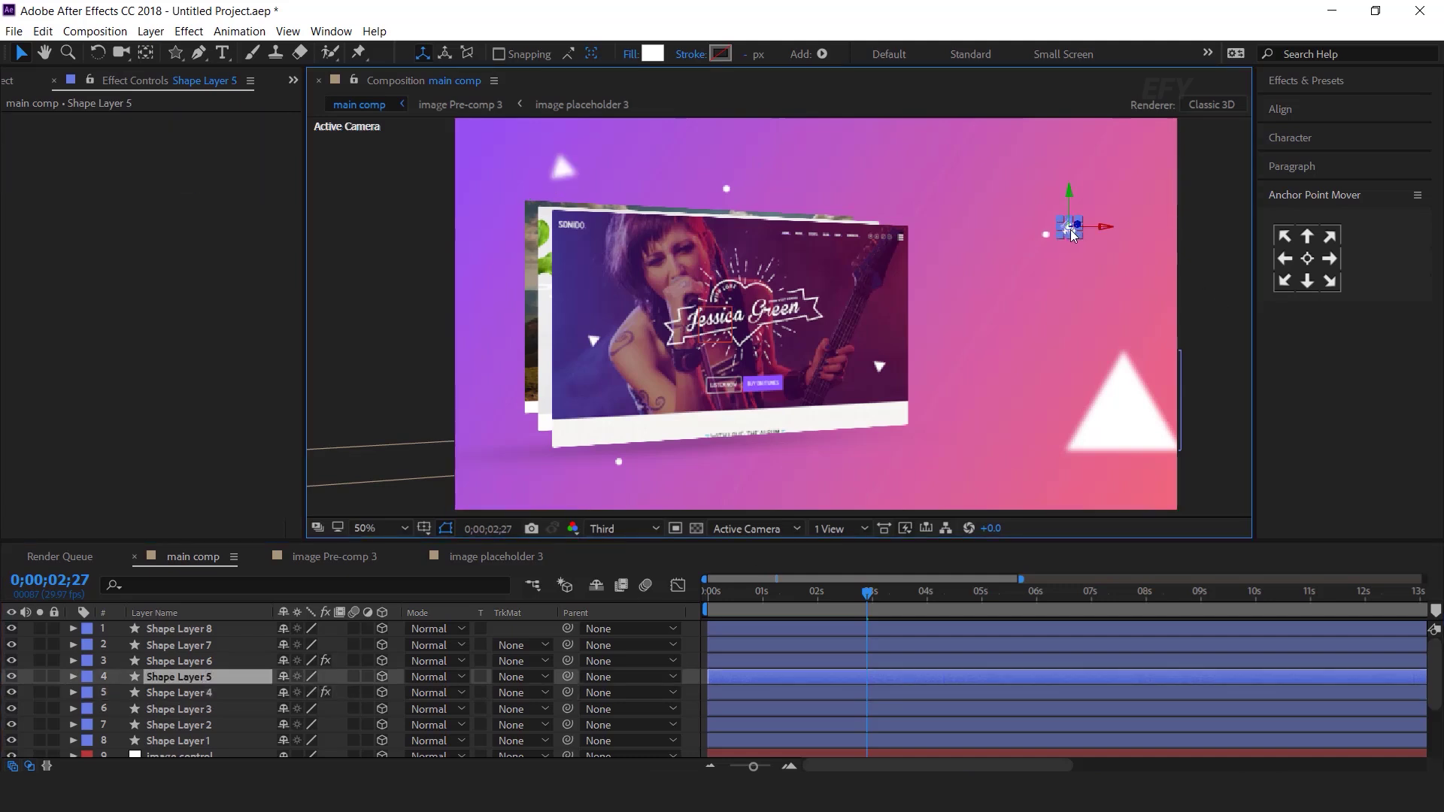
{"action": "key", "text": "ctrl+v"}
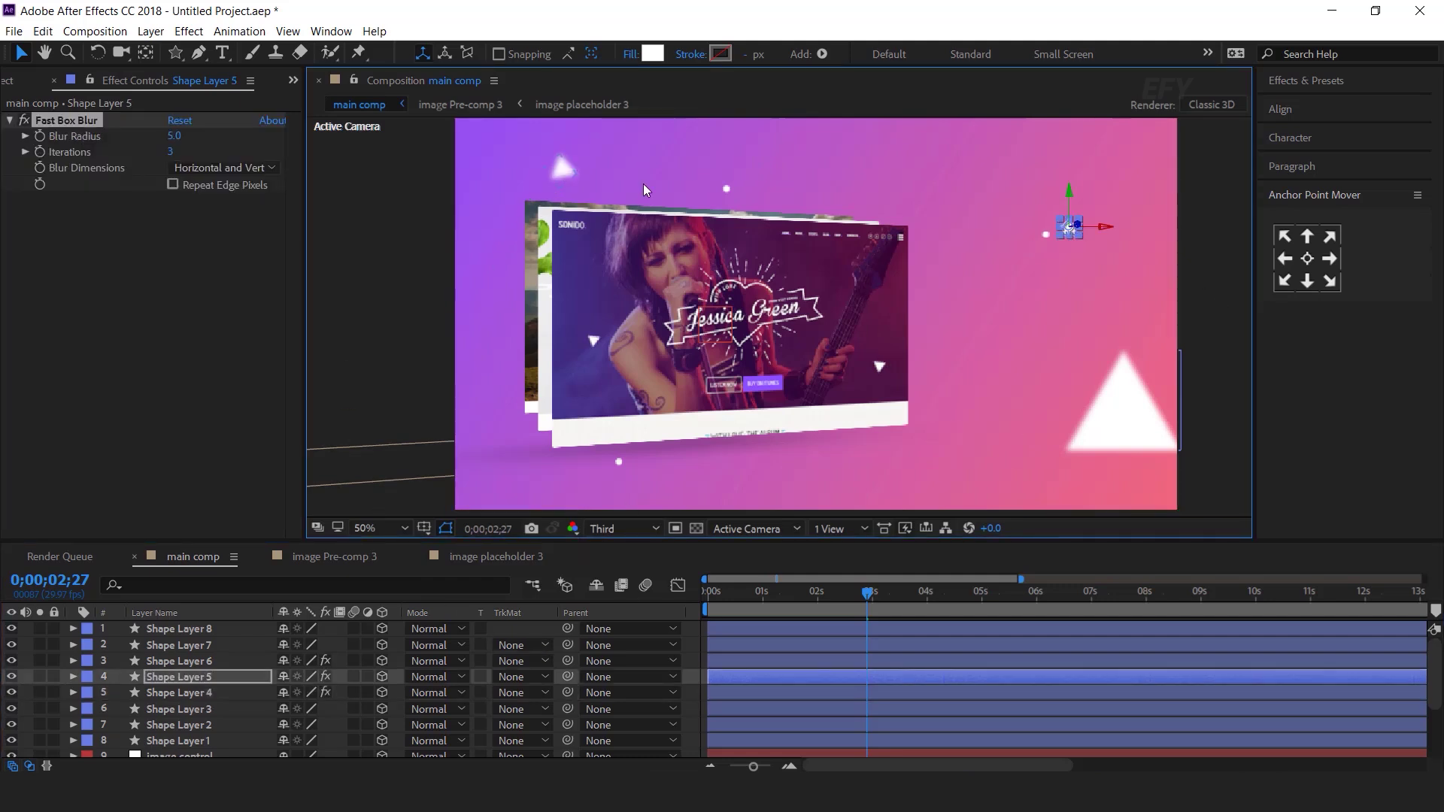
{"action": "left_click", "coordinate": [1213, 359]}
- Set the Blur Radius to 1.4 on the upper-right triangle and 3.1 on the upper-left triangle
{"action": "left_click", "coordinate": [1066, 224]}
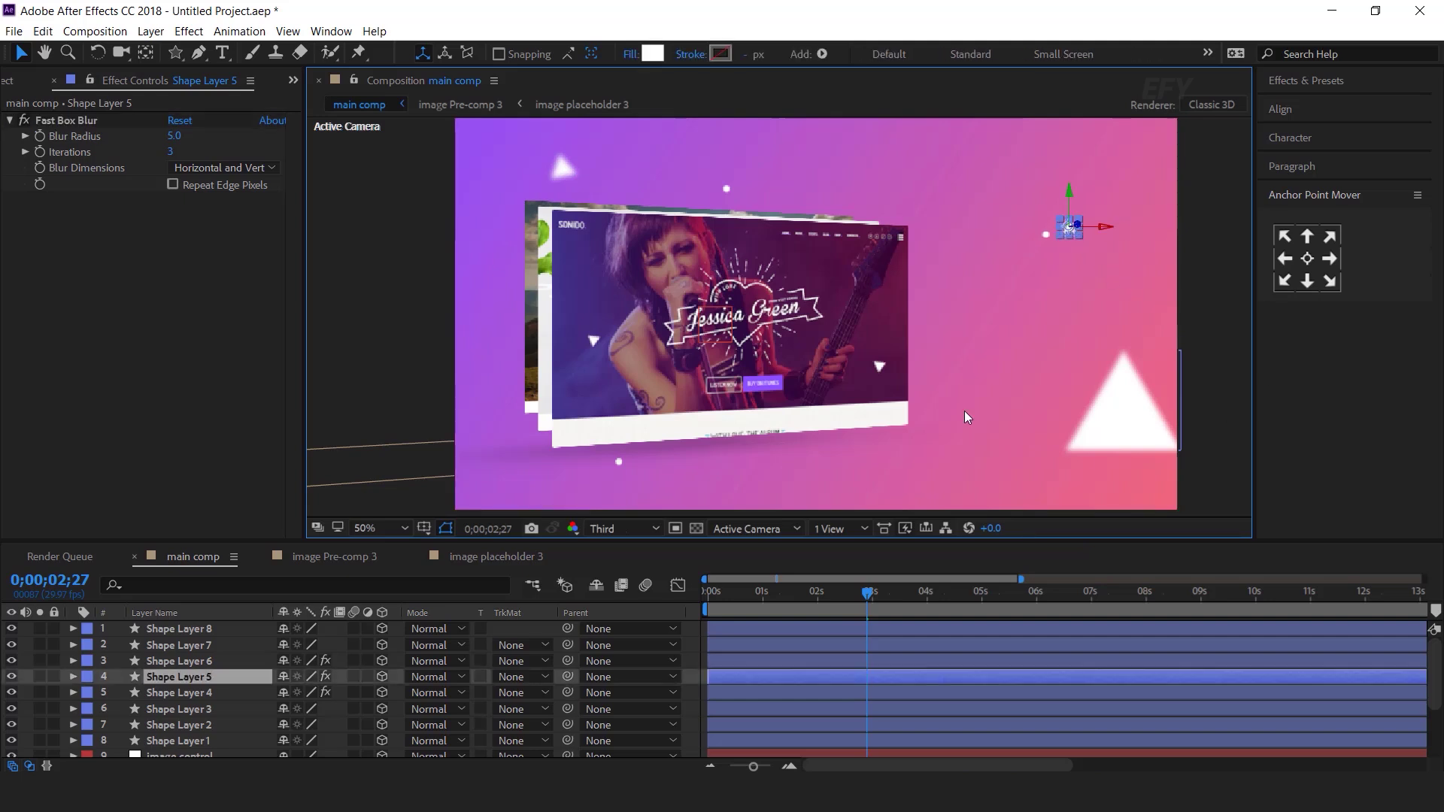
{"action": "left_click_drag", "start_coordinate": [167, 134], "coordinate": [170, 138]}
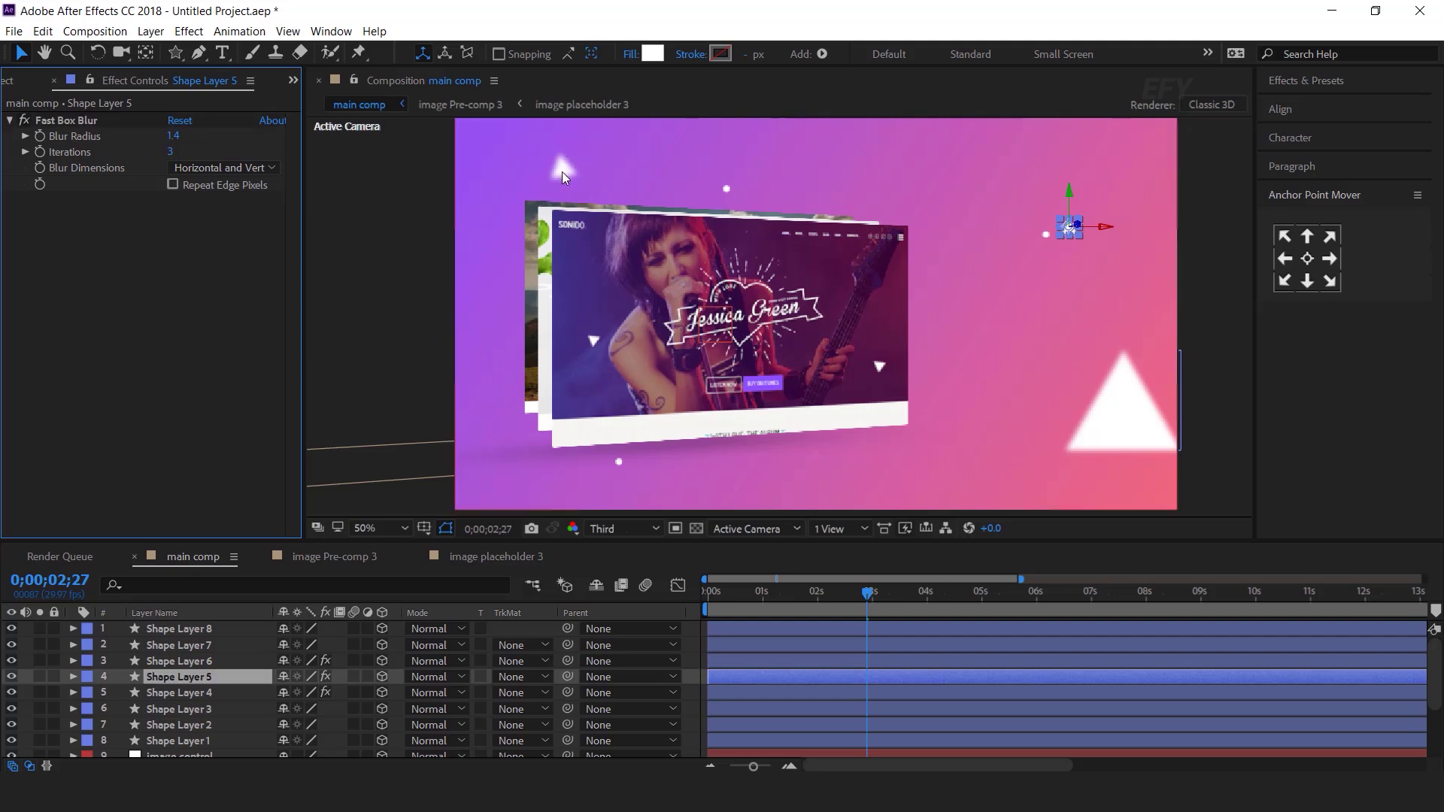
{"action": "left_click", "coordinate": [561, 170]}
{"action": "left_click_drag", "start_coordinate": [174, 136], "coordinate": [155, 137]}
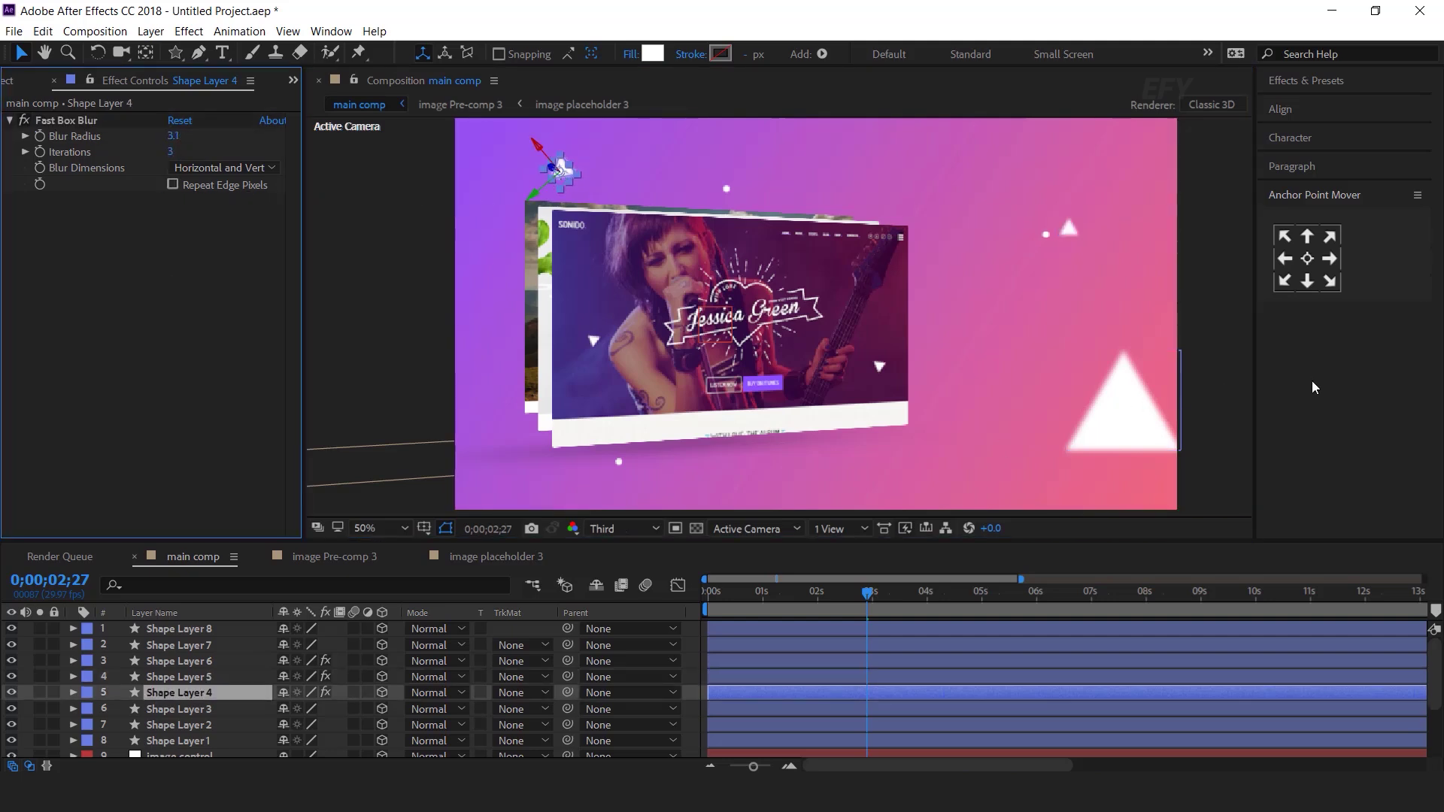
- Draw a white circle with the Ellipse tool on a new shape layer between the front website and the large triangle
{"action": "left_click", "coordinate": [1229, 378]}
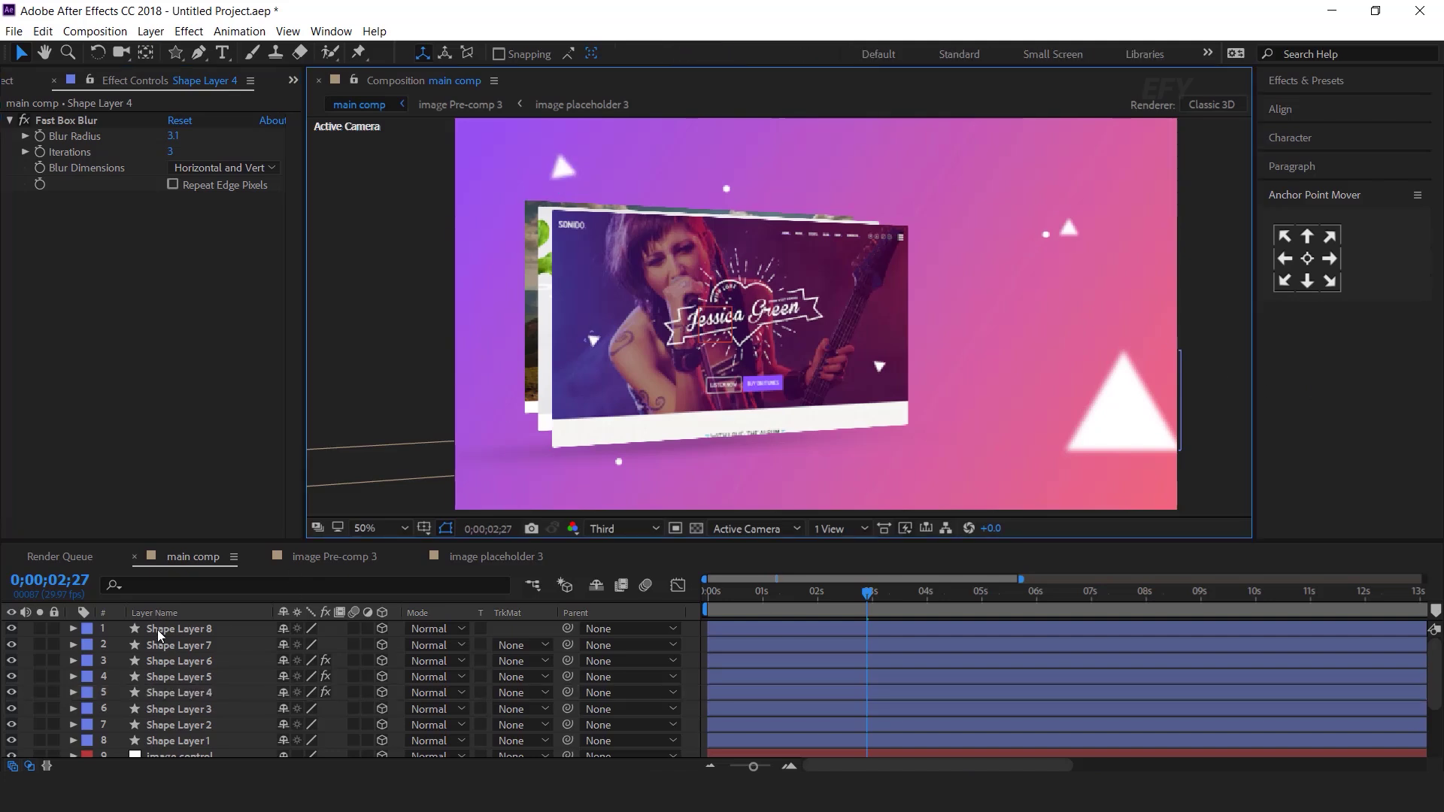
{"action": "left_click_drag", "start_coordinate": [172, 52], "coordinate": [254, 96]}
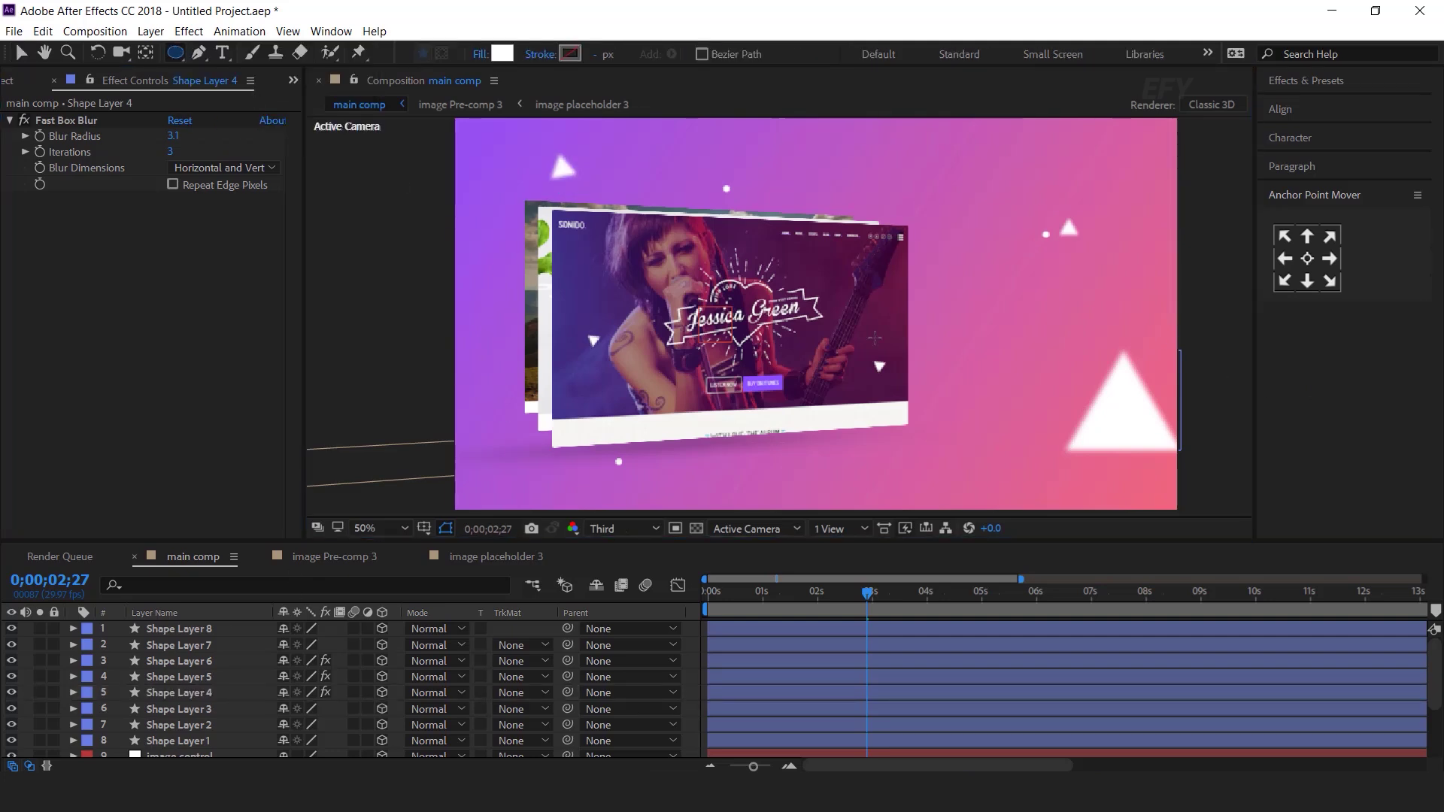
{"action": "left_click_drag", "start_coordinate": [960, 297], "coordinate": [1022, 358]}
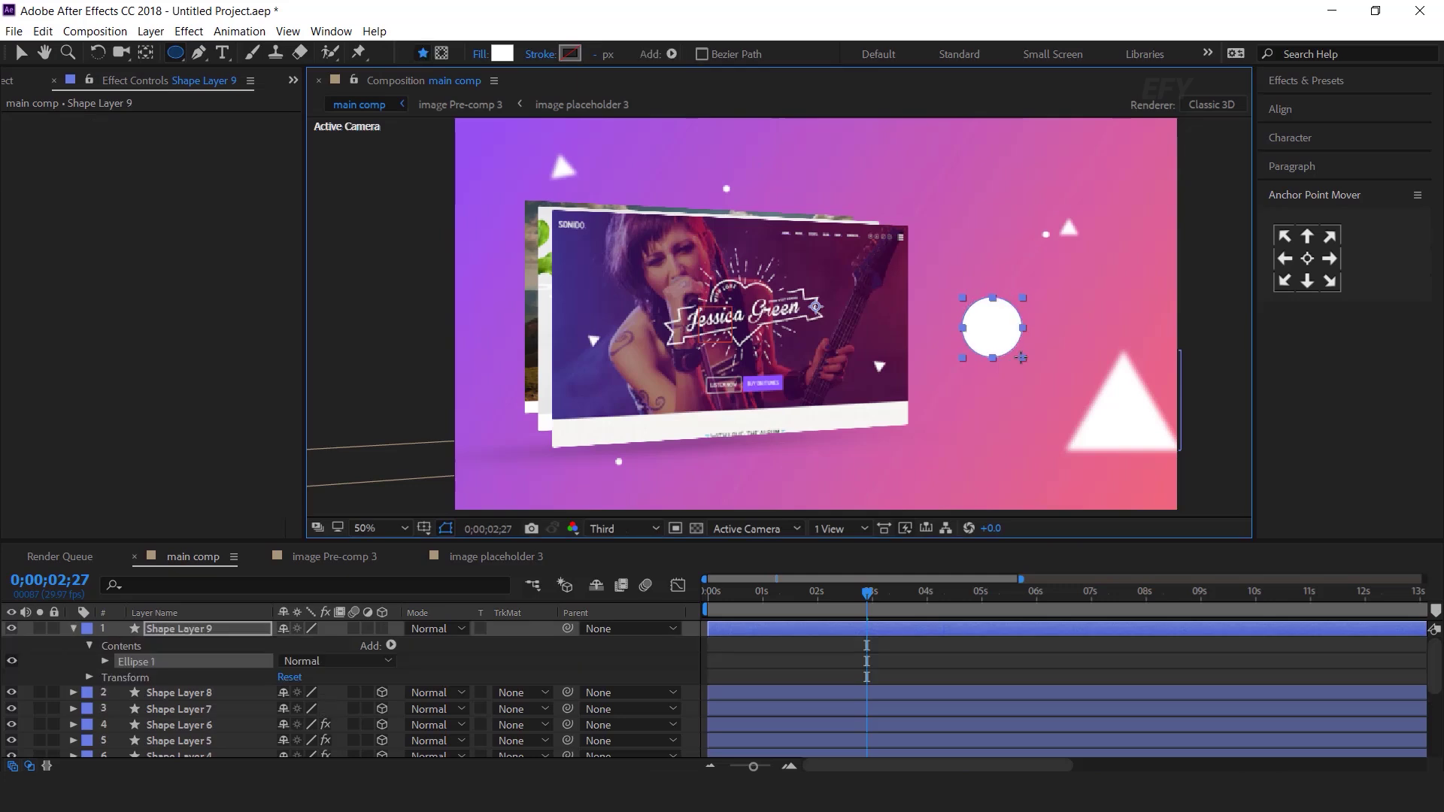
- Move the white circle to the front website's lower-left corner, slightly enlarged, and center its anchor point on the shape
{"action": "left_click", "coordinate": [73, 628]}
{"action": "key", "text": "v"}
{"action": "left_click_drag", "start_coordinate": [995, 333], "coordinate": [594, 419]}
{"action": "left_click", "coordinate": [1307, 259]}
- Apply a Fast Box Blur effect to the circle with a Blur Radius of 9.1
{"action": "key", "text": "ctrl+space"}
{"action": "type", "text": "fast"}
{"action": "key", "text": "Return"}
{"action": "left_click_drag", "start_coordinate": [173, 135], "coordinate": [178, 136]}
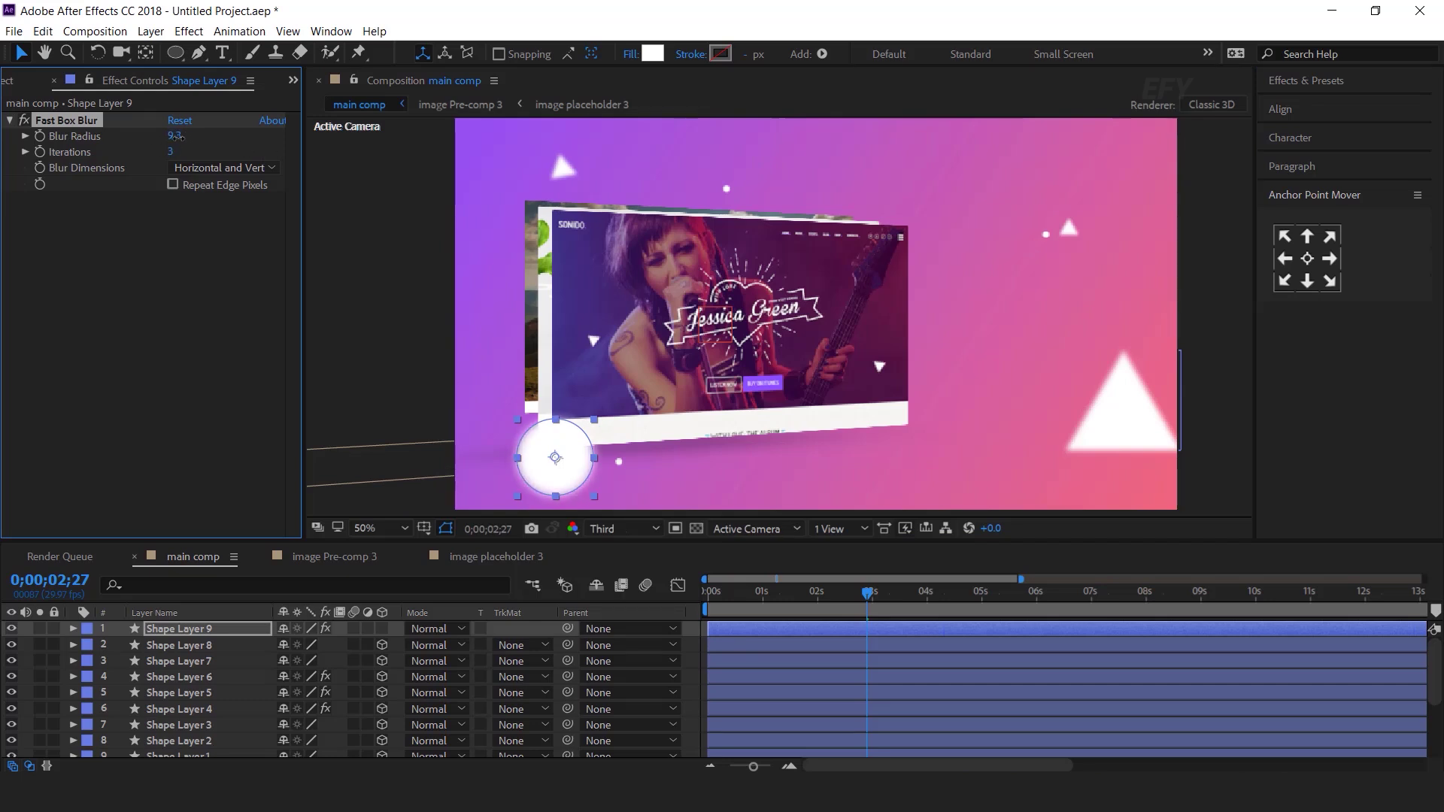
{"action": "left_click", "coordinate": [694, 628]}
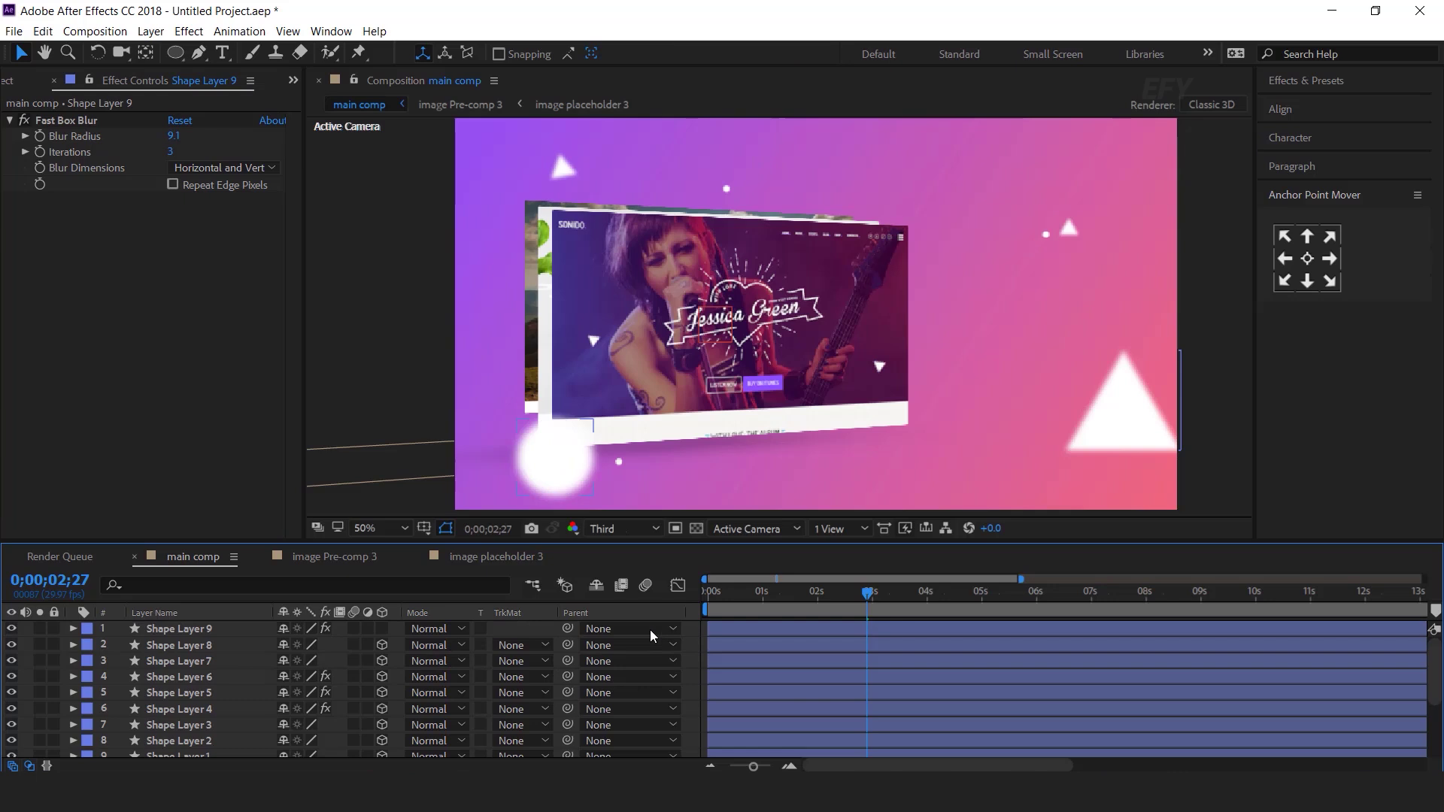
- Make the circle a 3D layer, nudge it slightly upward and set its Blur Radius to 2.9
{"action": "left_click", "coordinate": [218, 629]}
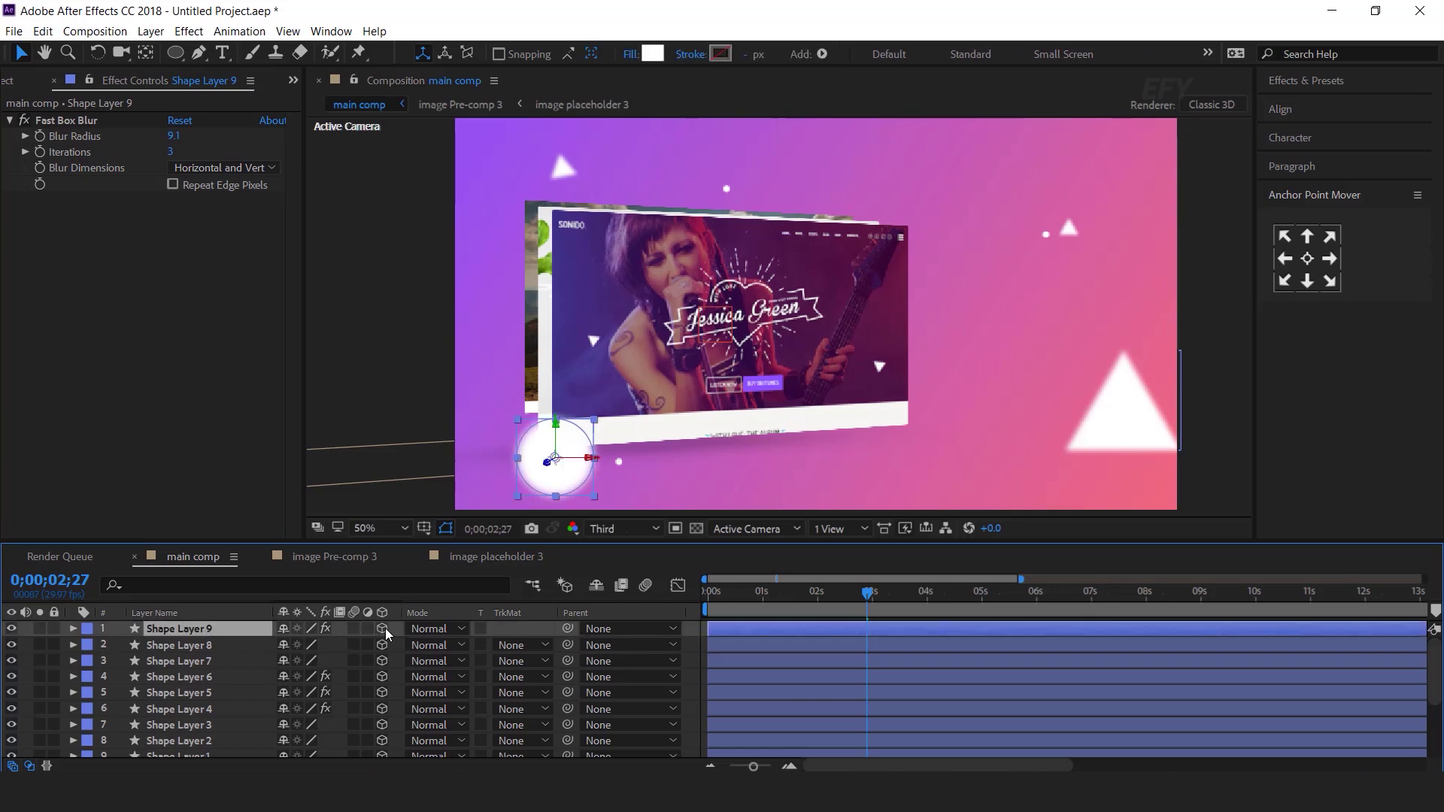
{"action": "left_click_drag", "start_coordinate": [560, 475], "coordinate": [564, 467]}
{"action": "left_click_drag", "start_coordinate": [188, 136], "coordinate": [139, 144]}
- Add a Bevel and Emboss layer style to the blurred circle layer
{"action": "left_click", "coordinate": [200, 629]}
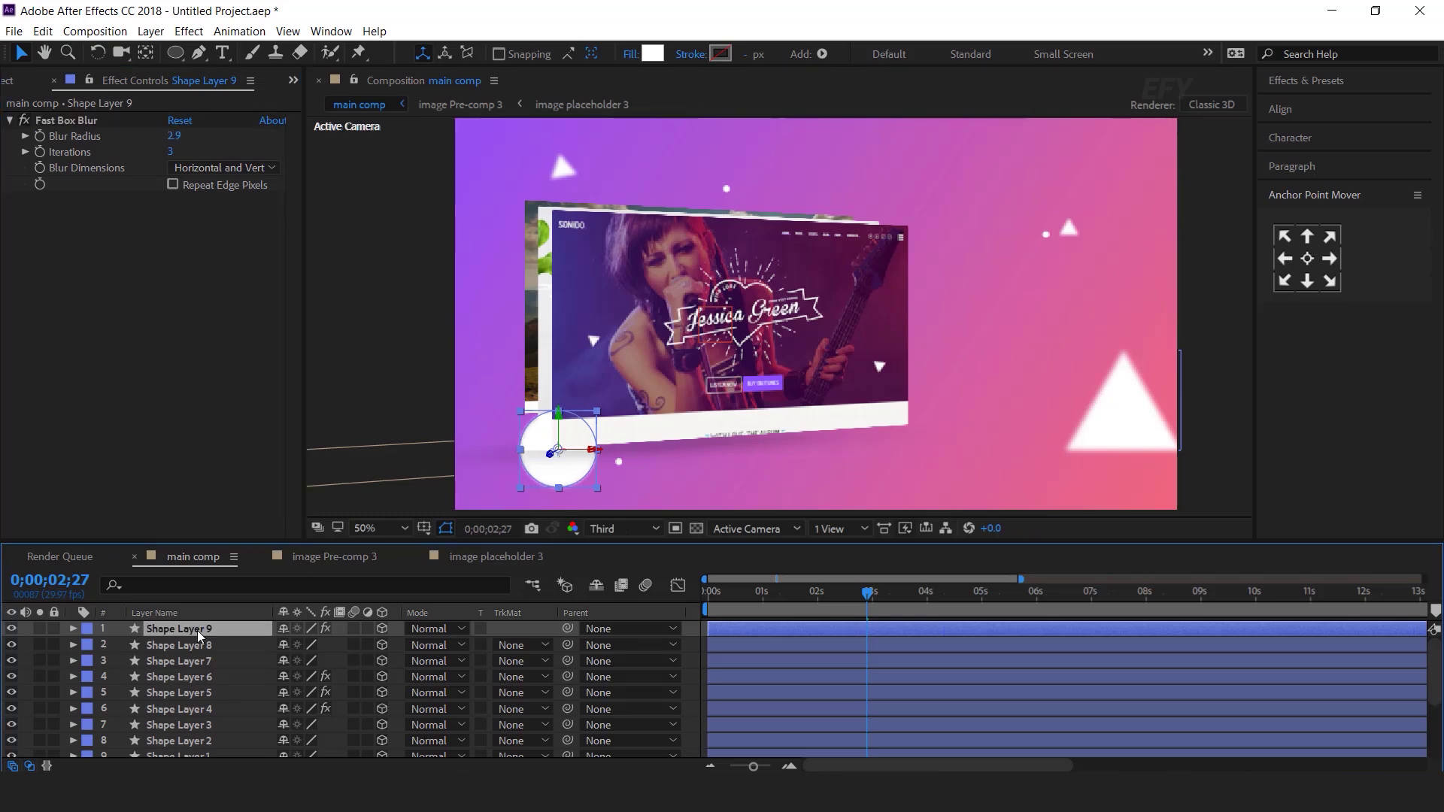
{"action": "left_click", "coordinate": [151, 31]}
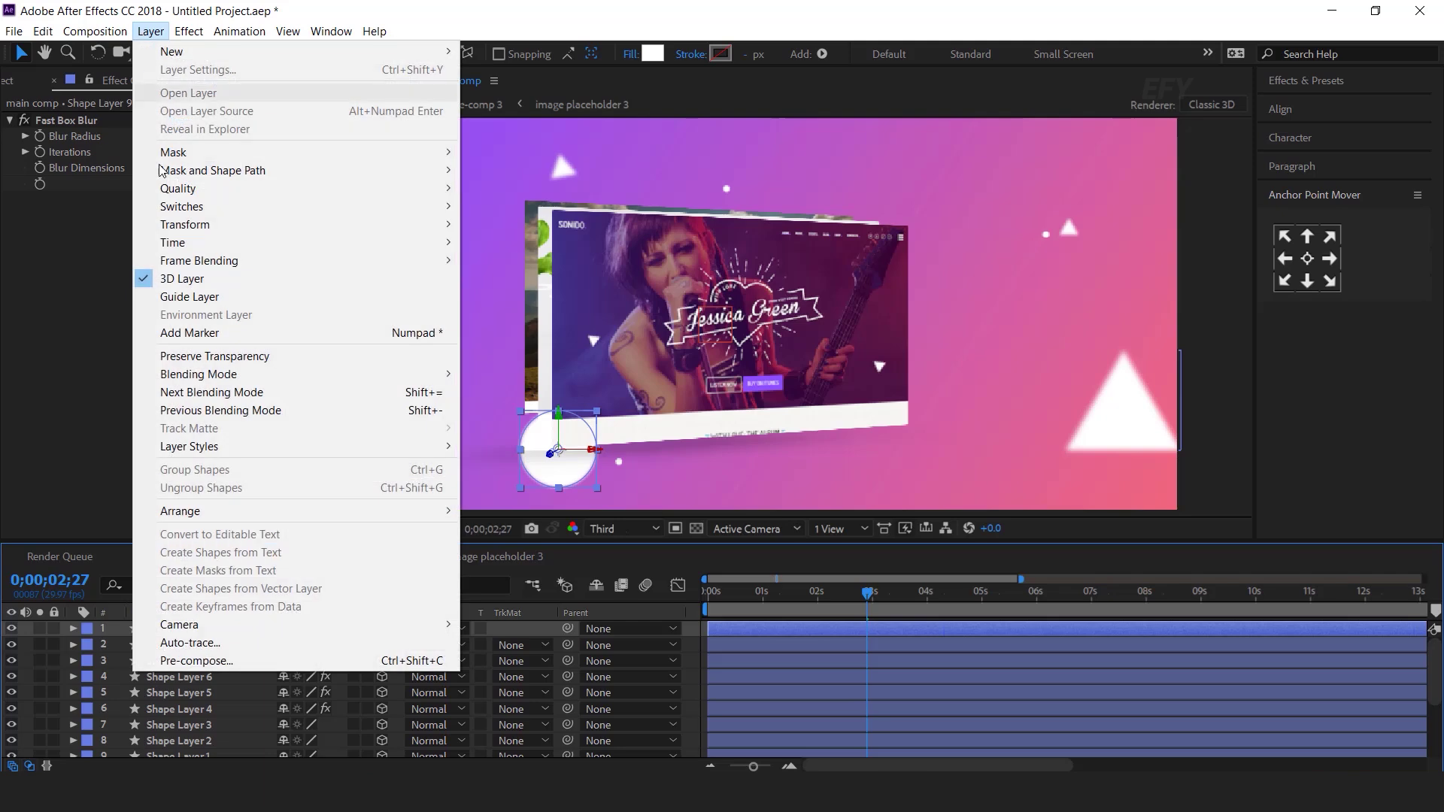
{"action": "mouse_move", "coordinate": [203, 456]}
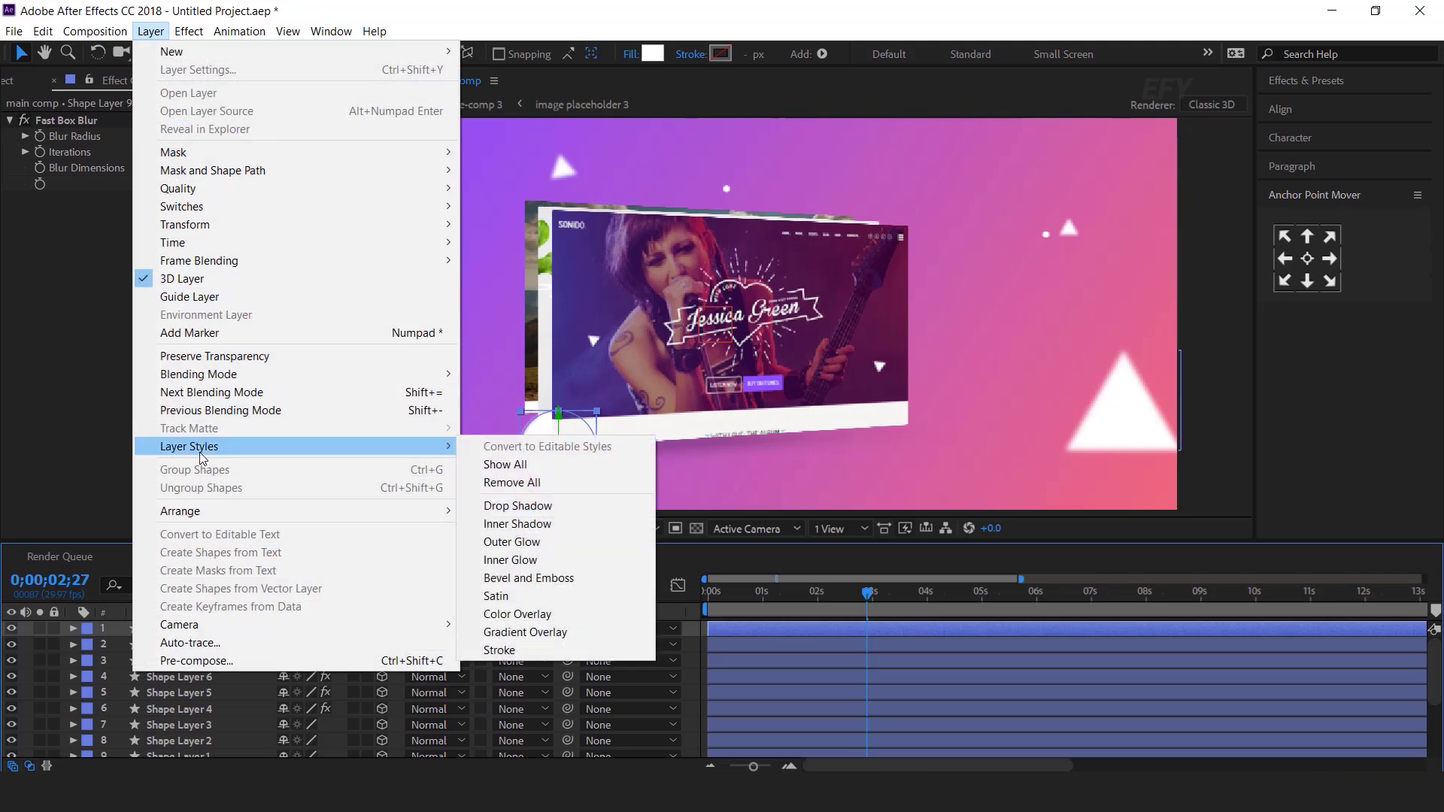
{"action": "left_click", "coordinate": [528, 578]}
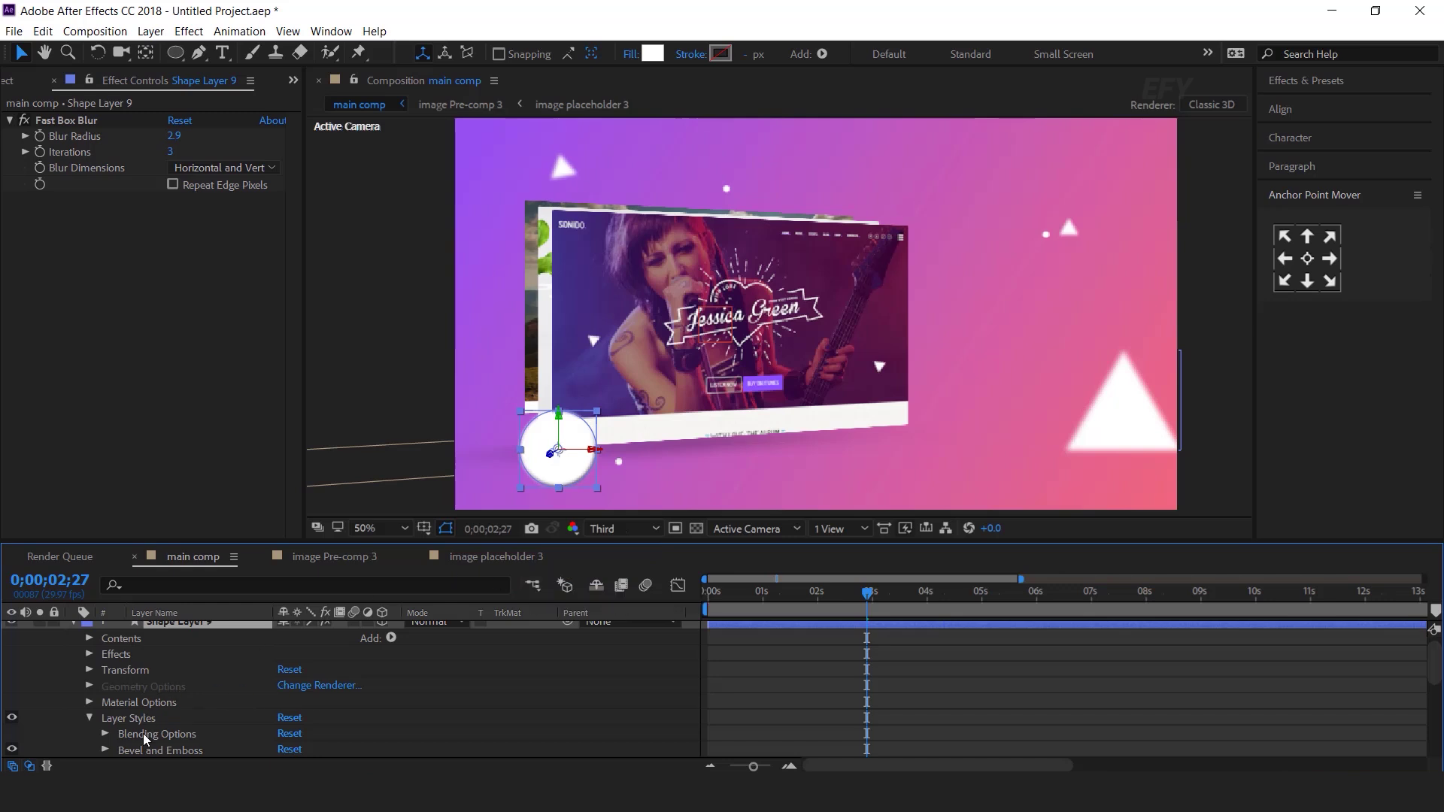
- Set the circle's Bevel and Emboss Depth to 70%, Size to 200 and Soften to 15
{"action": "left_click", "coordinate": [107, 750]}
{"action": "left_click", "coordinate": [289, 676]}
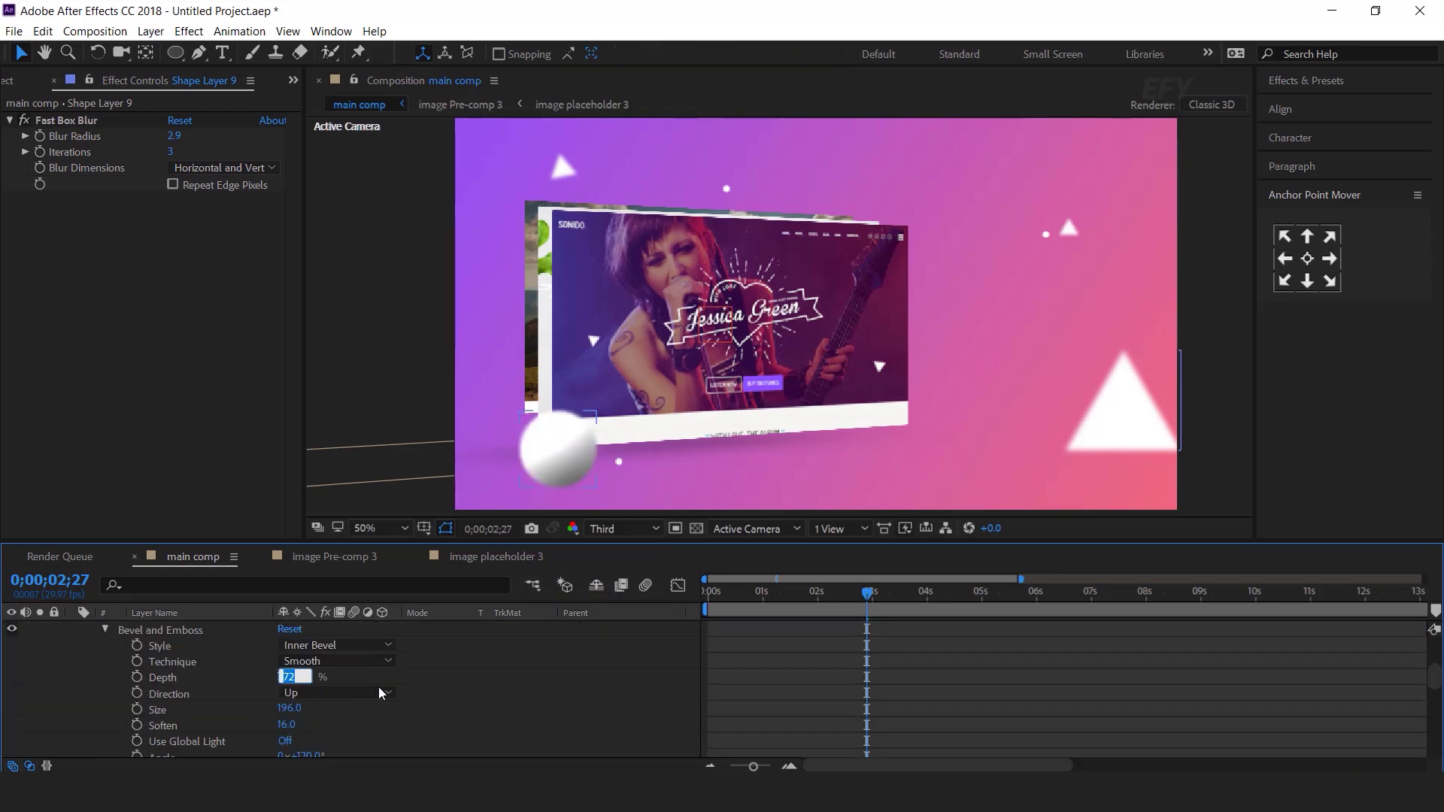
{"action": "type", "text": "70"}
{"action": "key", "text": "Return"}
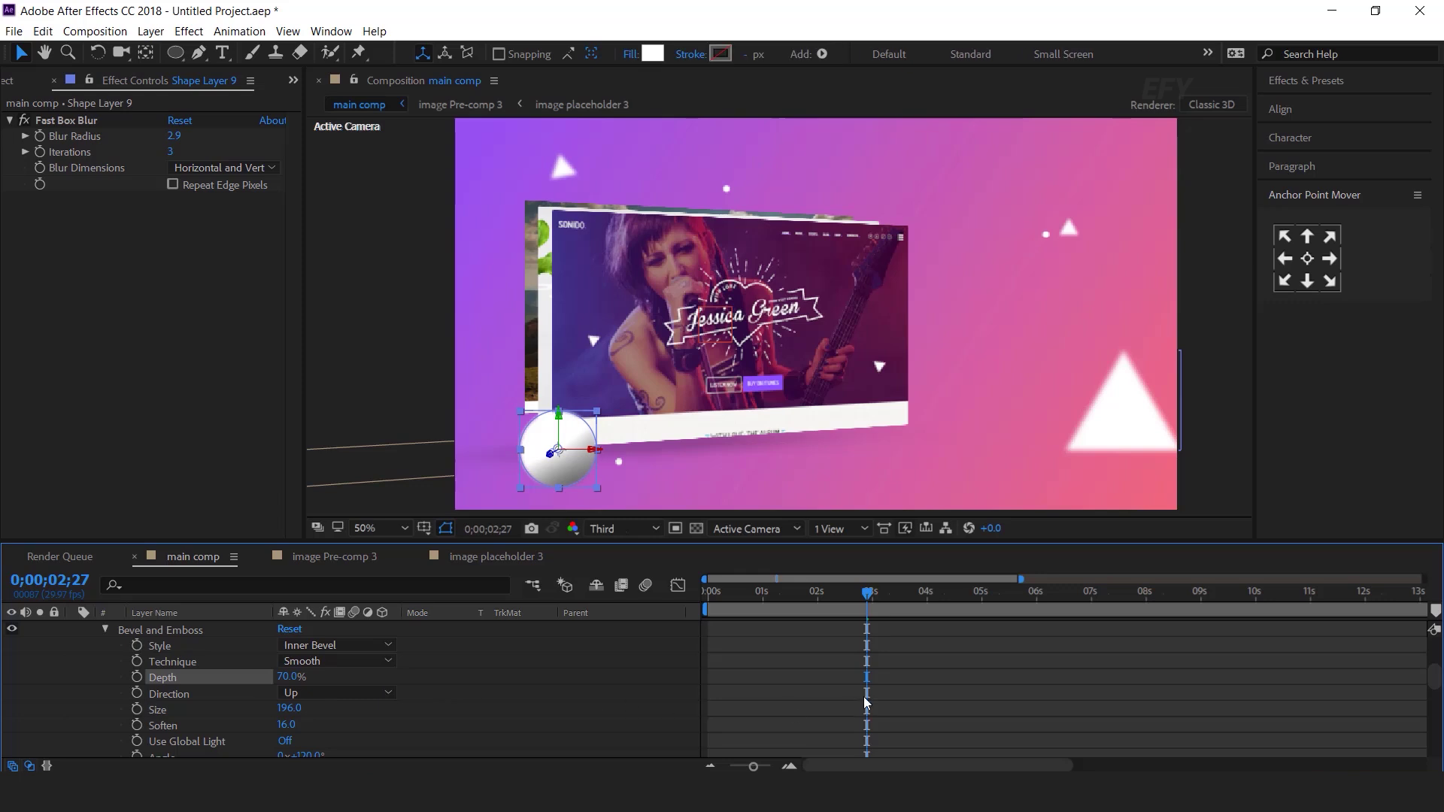
{"action": "left_click", "coordinate": [289, 707]}
{"action": "type", "text": "200"}
{"action": "key", "text": "Return"}
{"action": "left_click", "coordinate": [286, 724]}
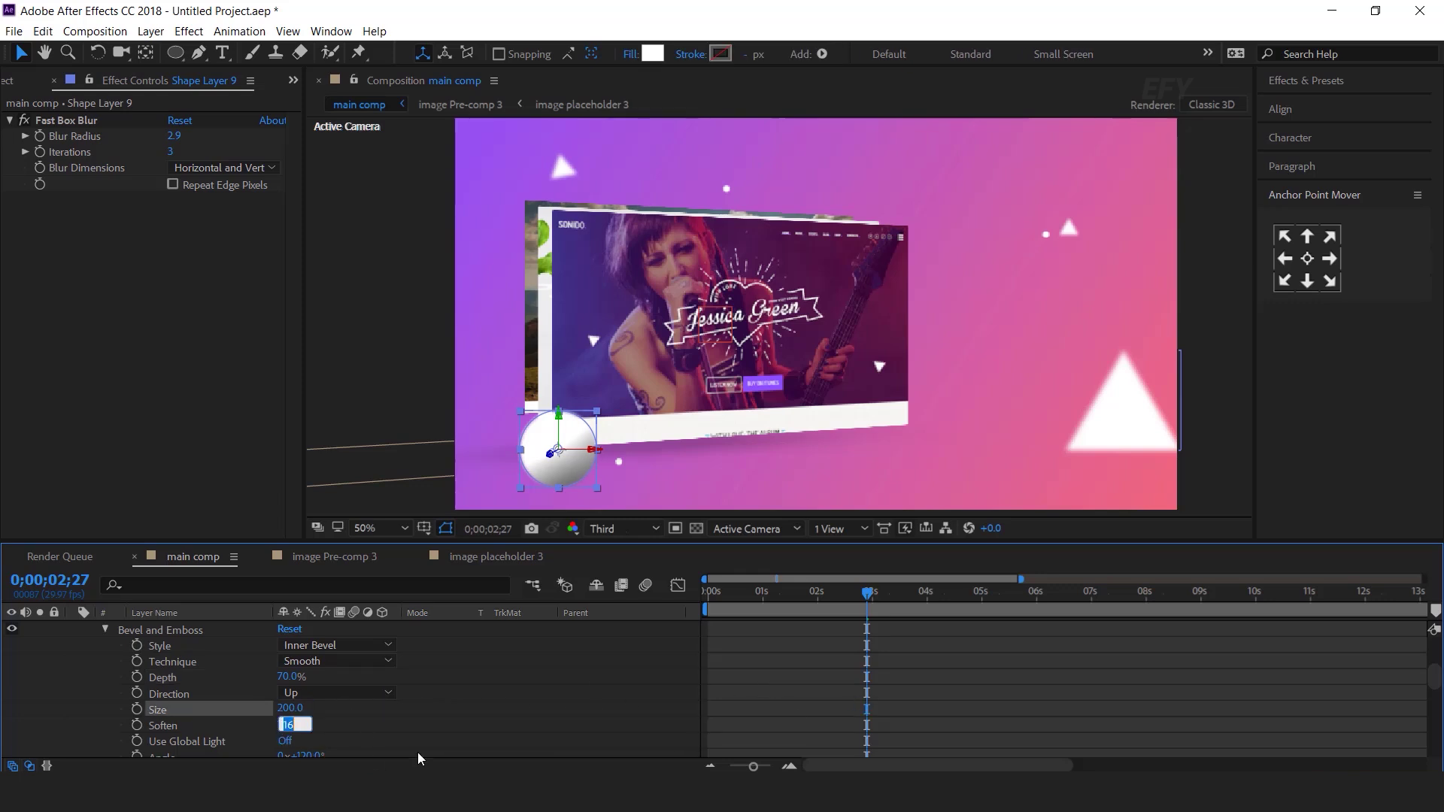
{"action": "type", "text": "15"}
{"action": "key", "text": "Return"}
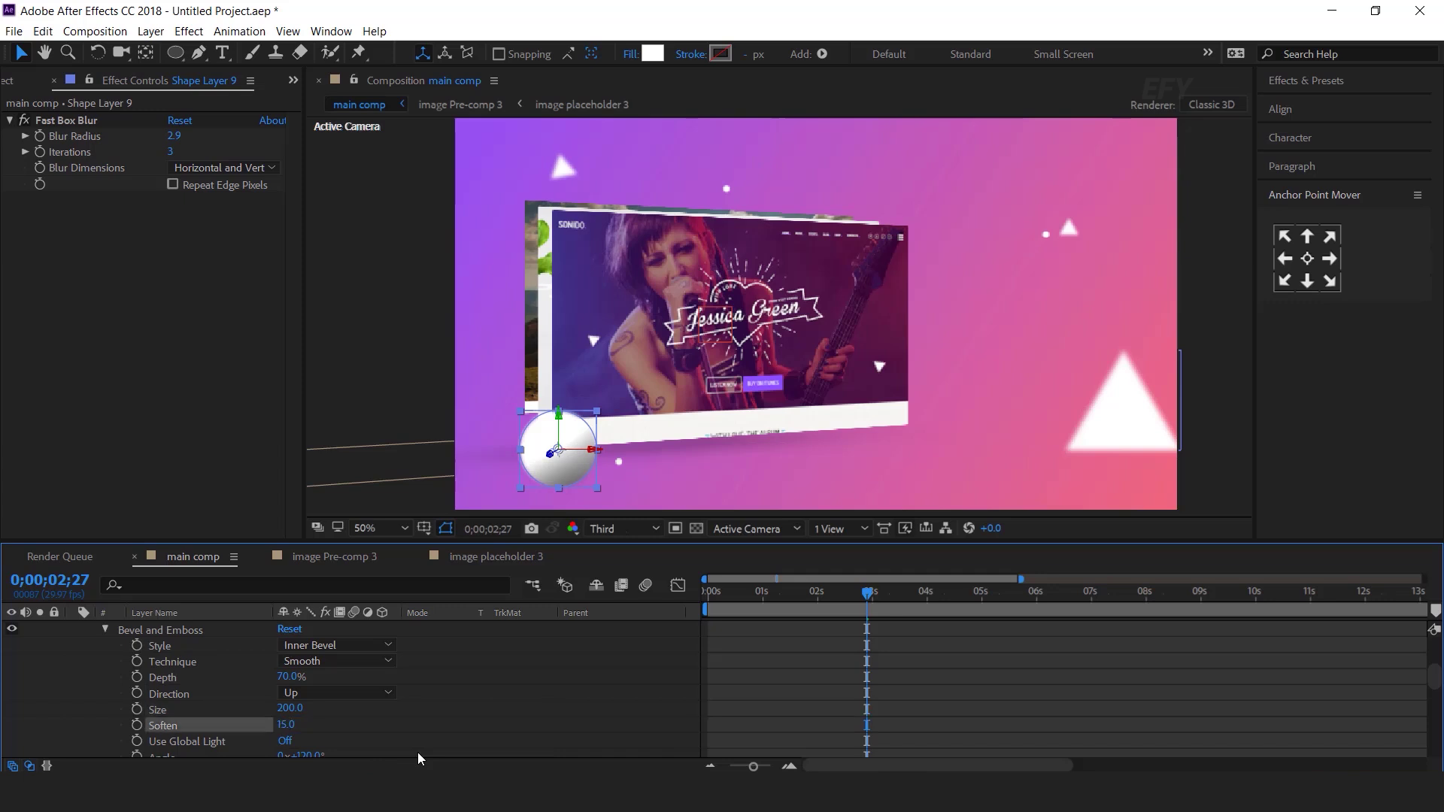
{"action": "left_click", "coordinate": [537, 705]}
{"action": "scroll", "coordinate": [135, 699], "scroll_direction": "up", "scroll_amount": 4}
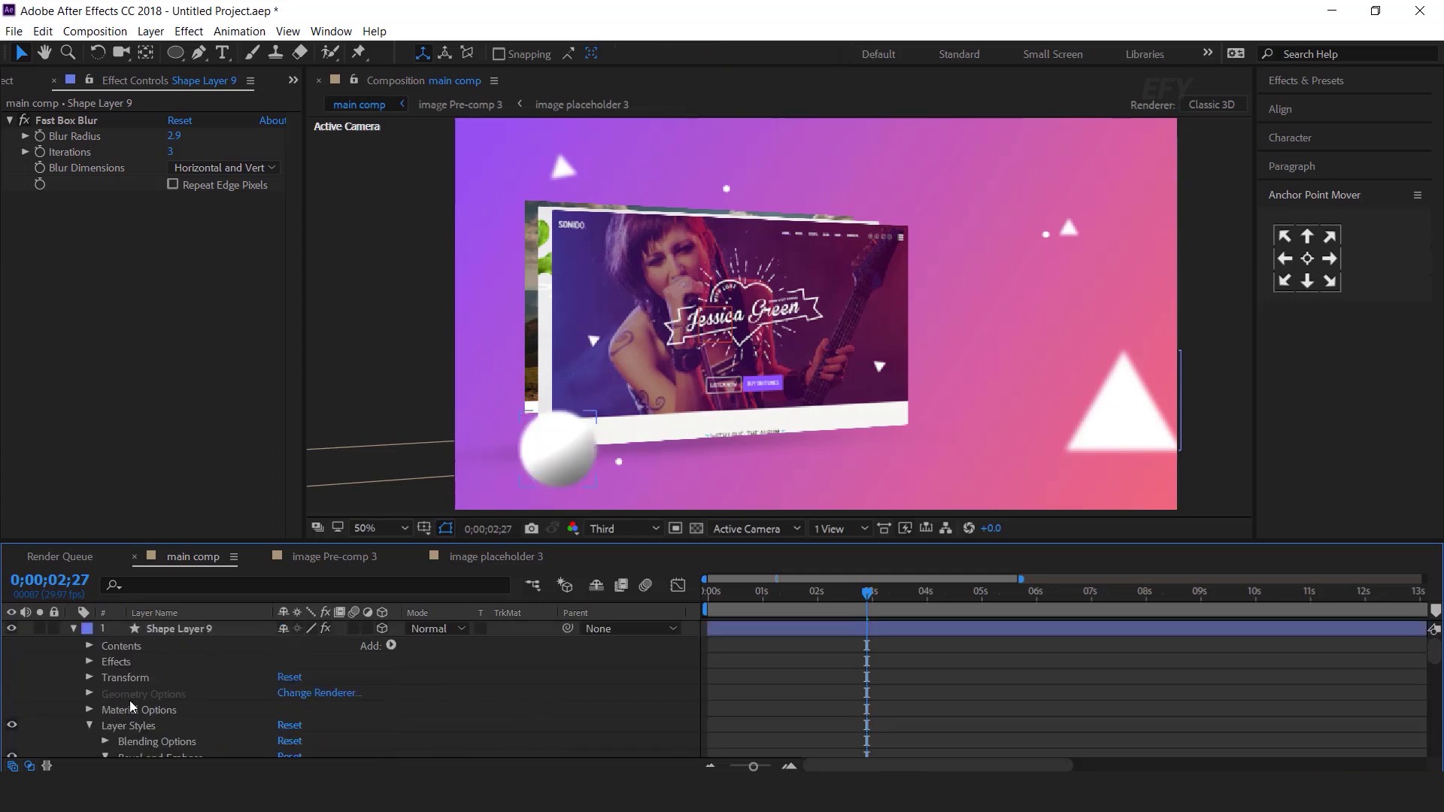
{"action": "left_click", "coordinate": [72, 629]}
- Duplicate the beveled circle, shrink the copy and place it above and to the right of the website's upper-right corner
{"action": "left_click", "coordinate": [214, 632]}
{"action": "key", "text": "ctrl+d"}
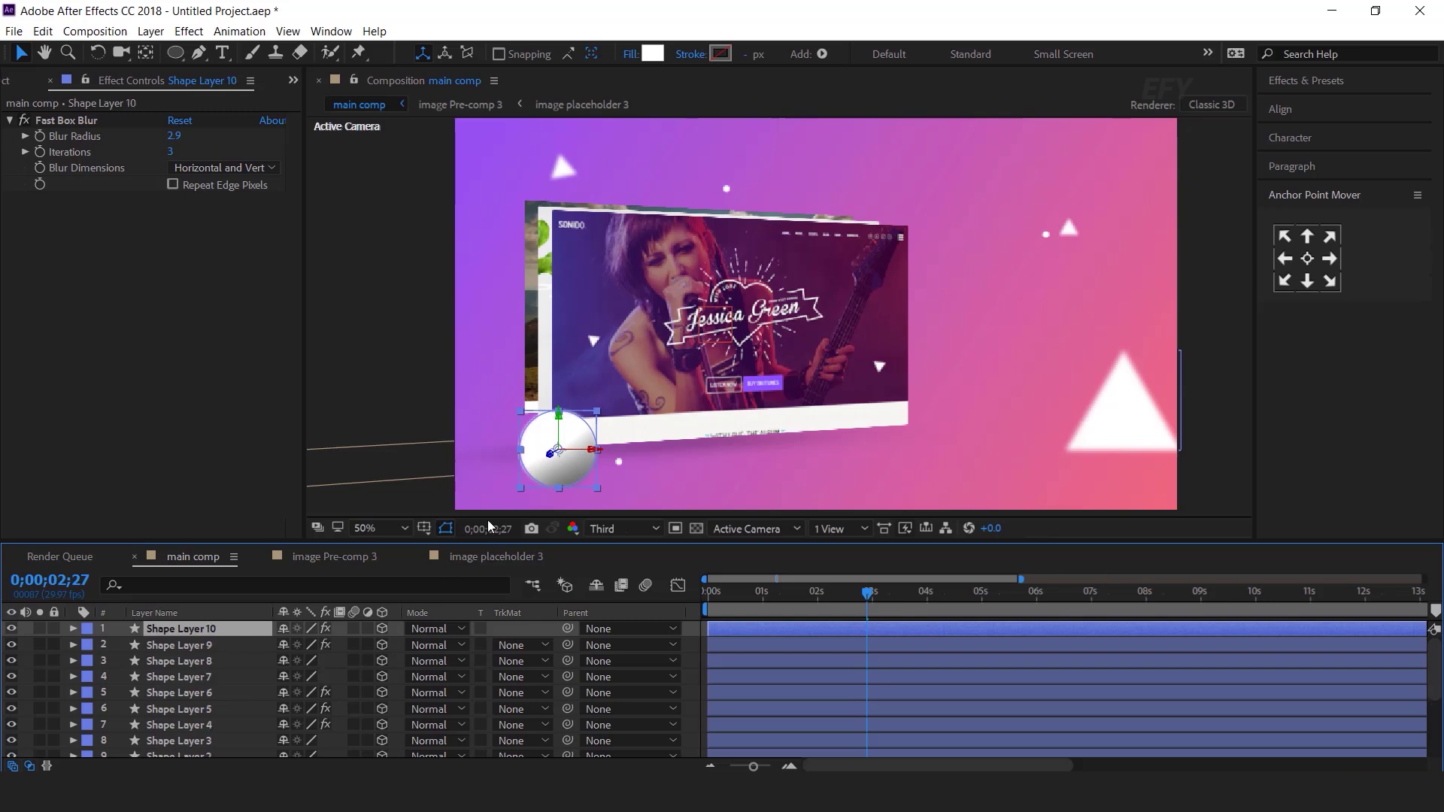
{"action": "left_click_drag", "start_coordinate": [572, 469], "coordinate": [707, 767]}
{"action": "left_click_drag", "start_coordinate": [904, 223], "coordinate": [920, 195]}
{"action": "left_click", "coordinate": [687, 629]}
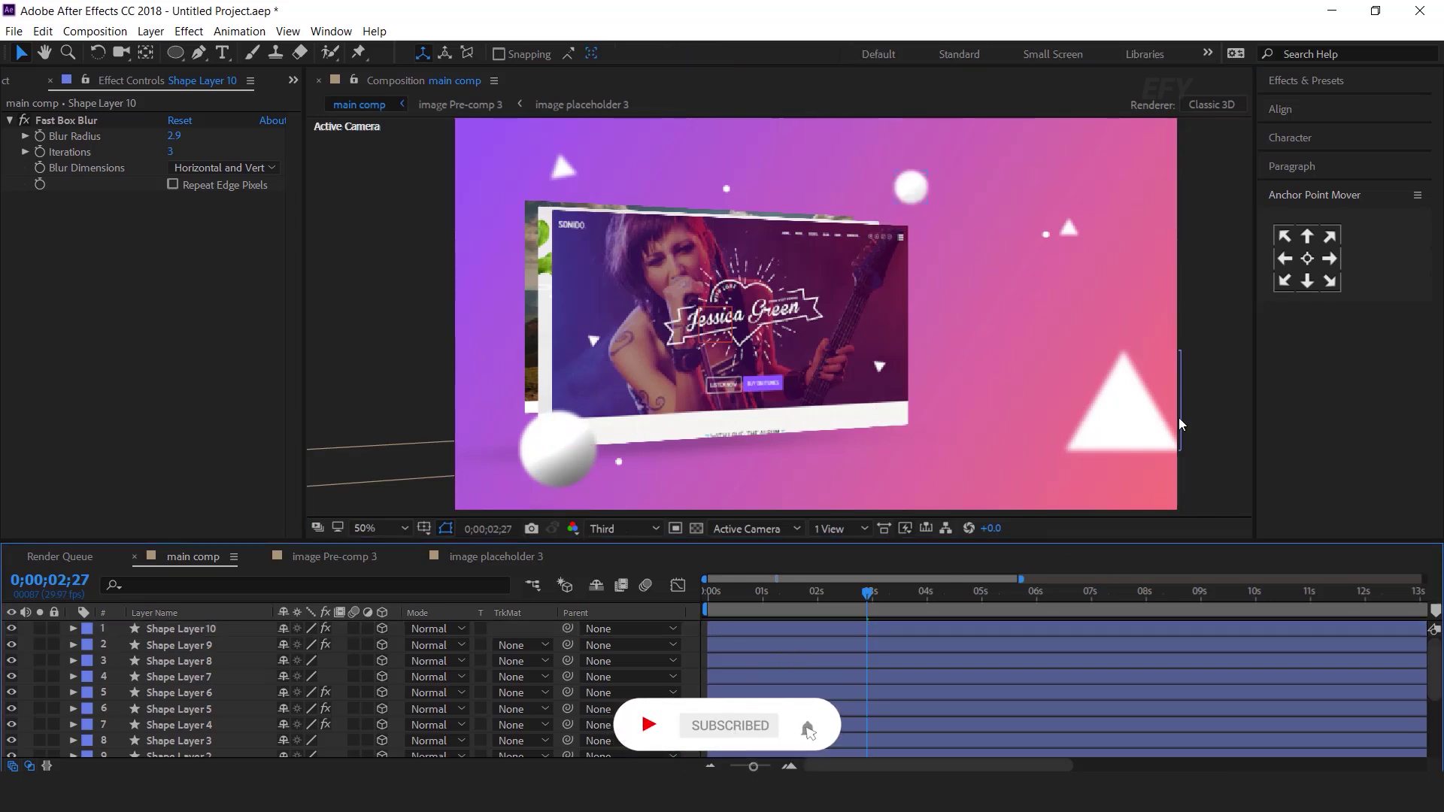
{"action": "left_click", "coordinate": [913, 197]}
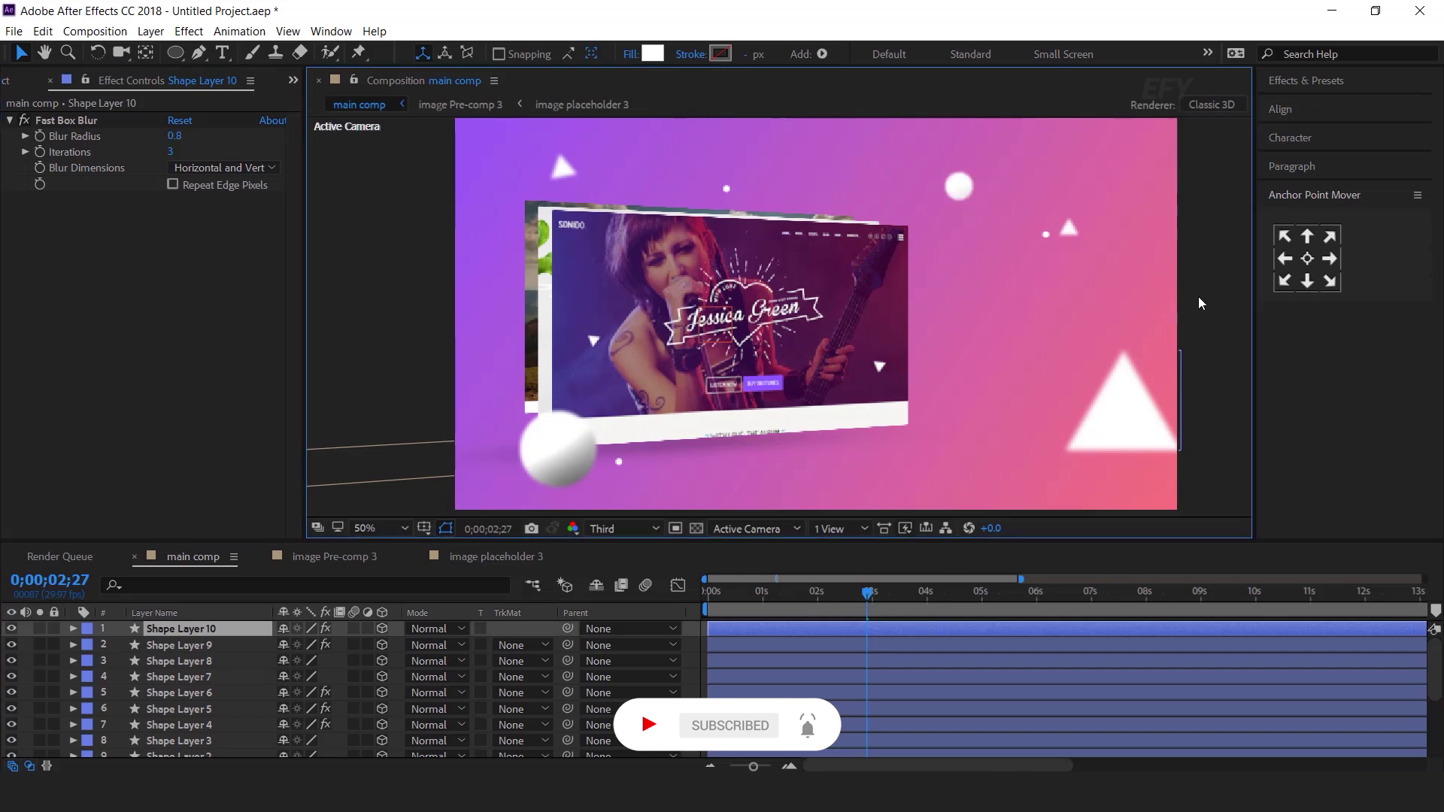
- Shift the large triangle partly past the comp's right edge and drive its Z Rotation with the expression time*20
{"action": "left_click", "coordinate": [1198, 296]}
{"action": "left_click_drag", "start_coordinate": [1096, 449], "coordinate": [1128, 455]}
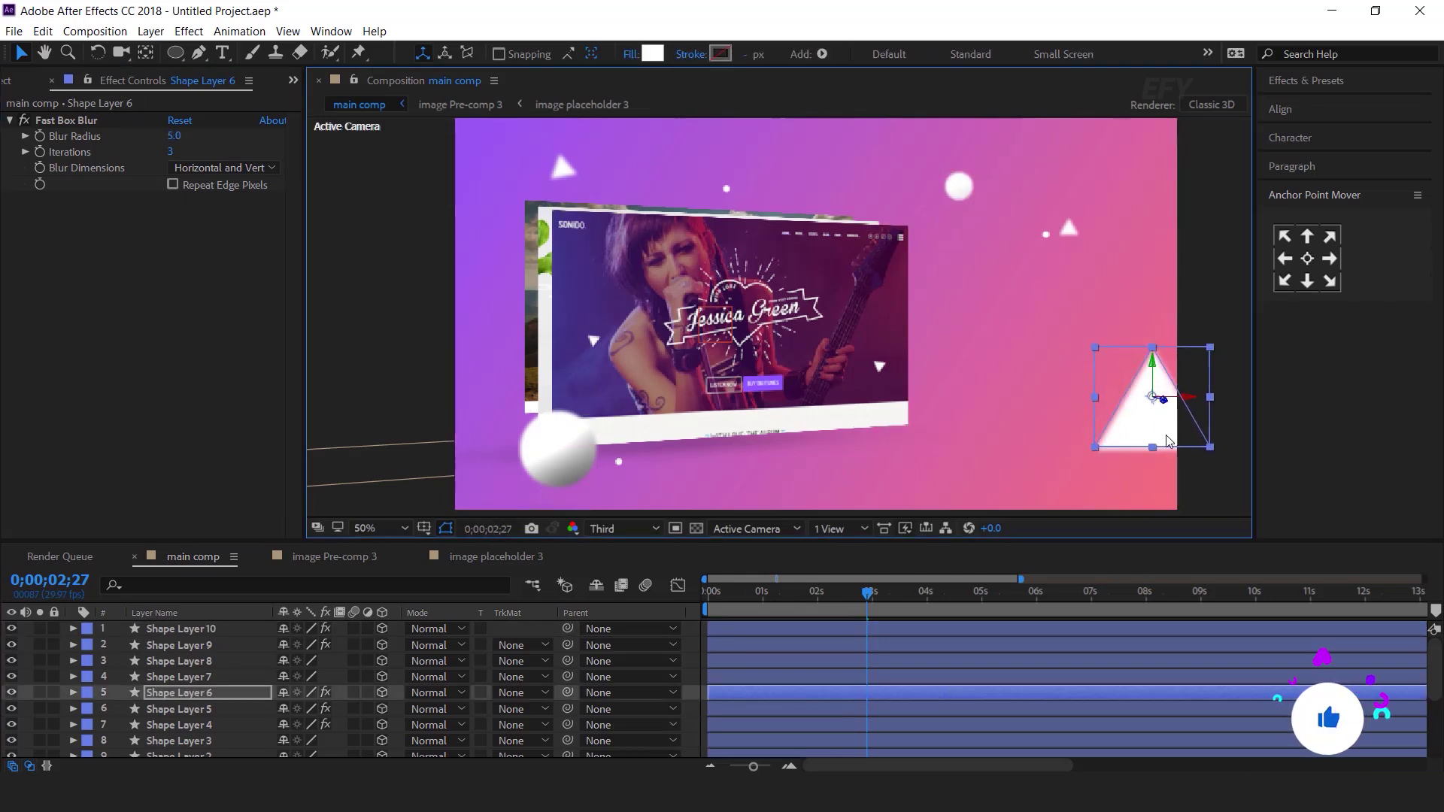
{"action": "left_click", "coordinate": [197, 693]}
{"action": "key", "text": "r"}
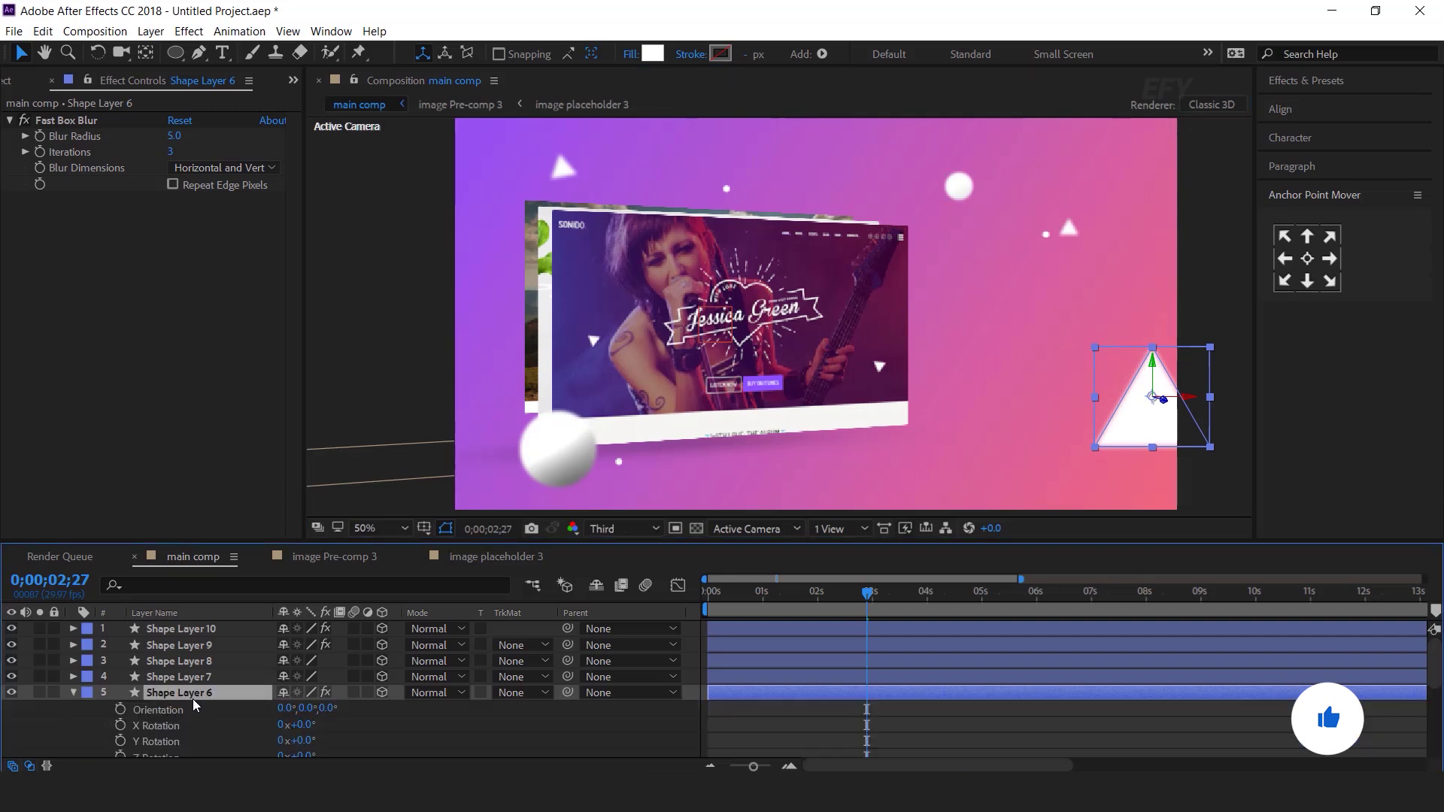
{"action": "scroll", "coordinate": [205, 715], "scroll_direction": "down", "scroll_amount": 2}
{"action": "left_click", "coordinate": [120, 710], "text": "alt"}
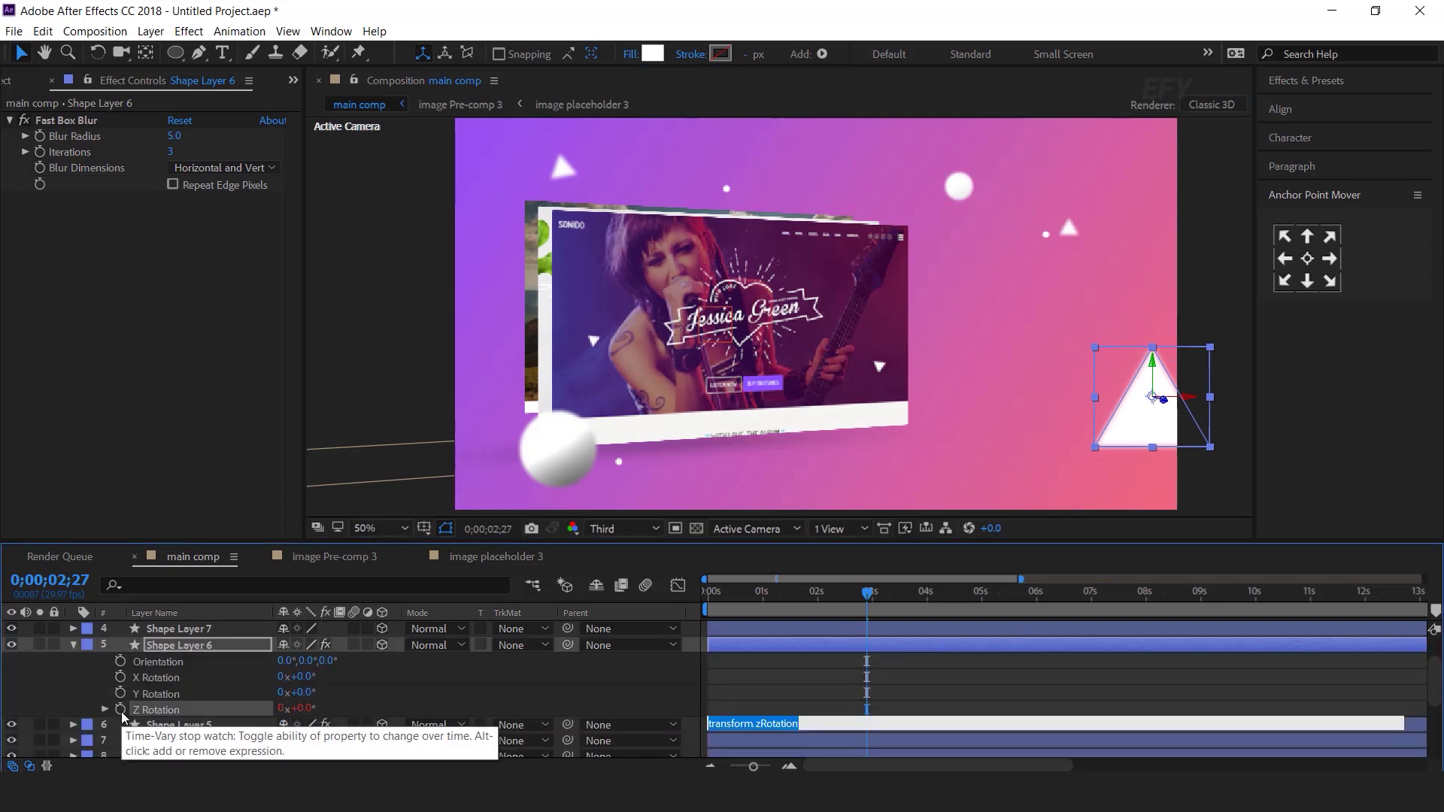
{"action": "type", "text": "time*20"}
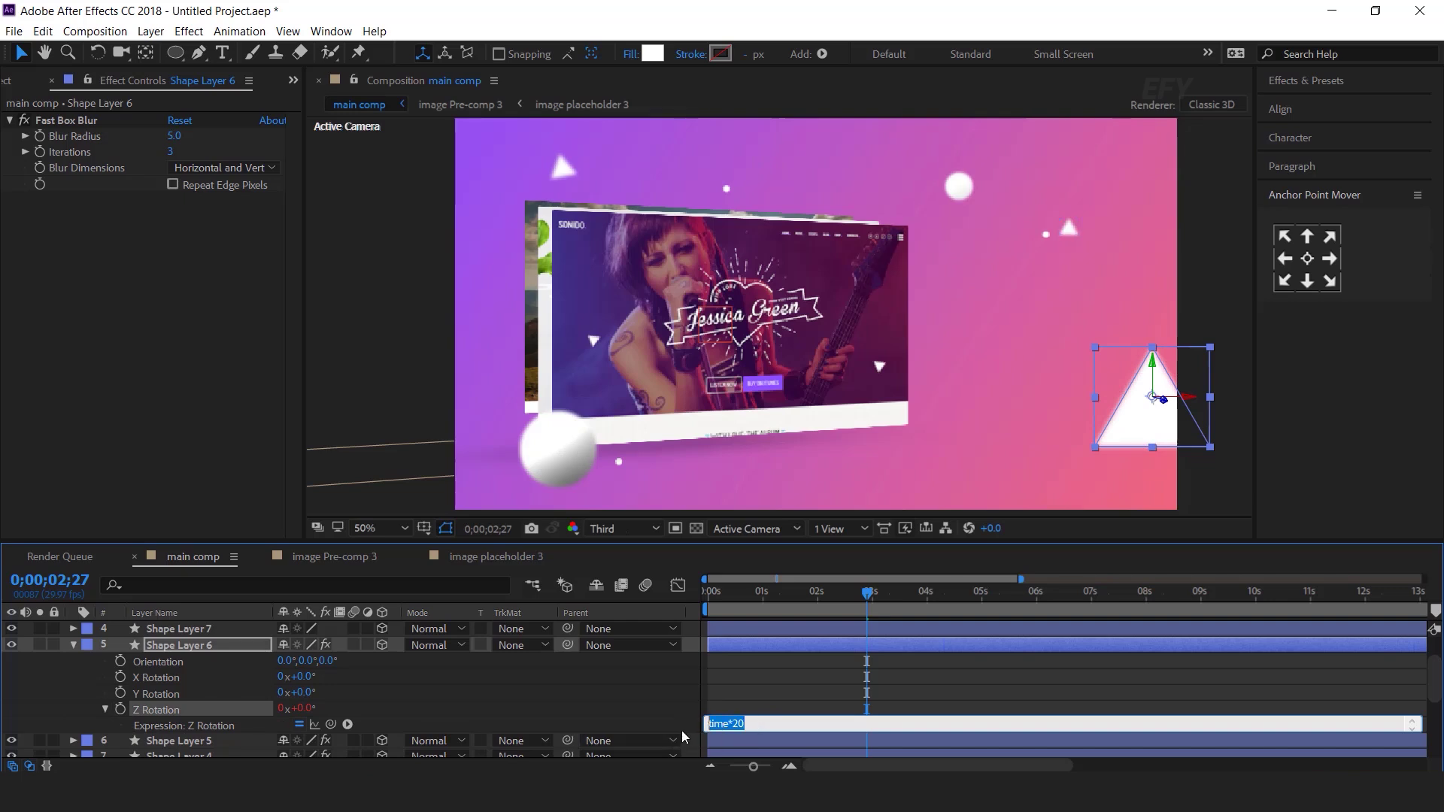
{"action": "left_click", "coordinate": [791, 644]}
{"action": "left_click", "coordinate": [74, 645]}
- Paste the time*20 expression onto the Z Rotation of the upper-left triangle
{"action": "left_click", "coordinate": [182, 676]}
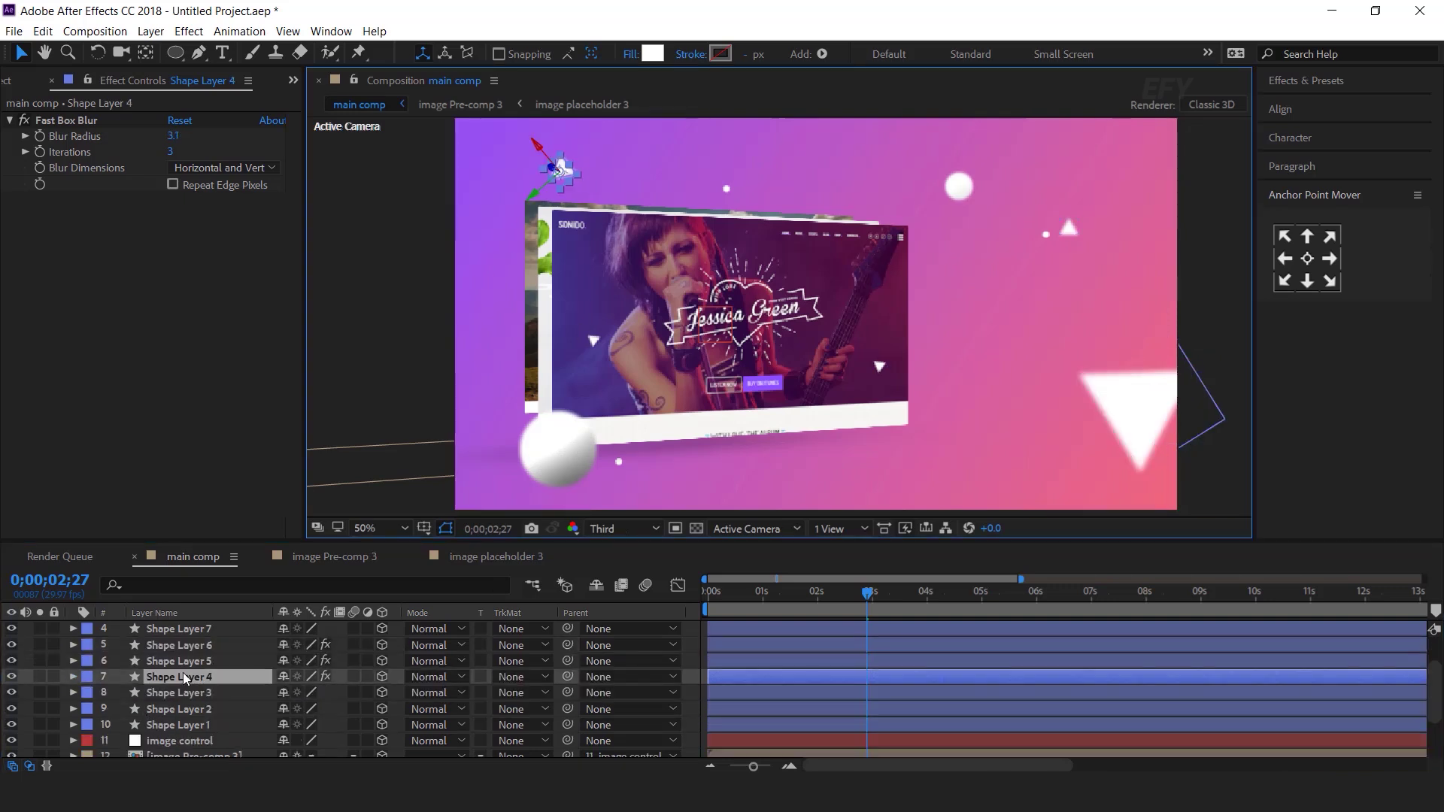
{"action": "key", "text": "r"}
{"action": "left_click", "coordinate": [119, 739], "text": "alt"}
{"action": "type", "text": "time*20"}
{"action": "left_click", "coordinate": [94, 689]}
{"action": "left_click", "coordinate": [74, 669]}
- Paste the time*20 expression onto the Z Rotation of the upper-right triangle
{"action": "left_click", "coordinate": [1069, 227]}
{"action": "key", "text": "r"}
{"action": "left_click", "coordinate": [123, 718], "text": "alt"}
{"action": "type", "text": "time*20"}
{"action": "left_click", "coordinate": [94, 673]}
{"action": "left_click", "coordinate": [73, 653]}
- Paste the time*20 expression onto the Z Rotation of the small triangle over the website's left side
{"action": "left_click", "coordinate": [593, 340]}
{"action": "scroll", "coordinate": [189, 667], "scroll_direction": "up", "scroll_amount": 3}
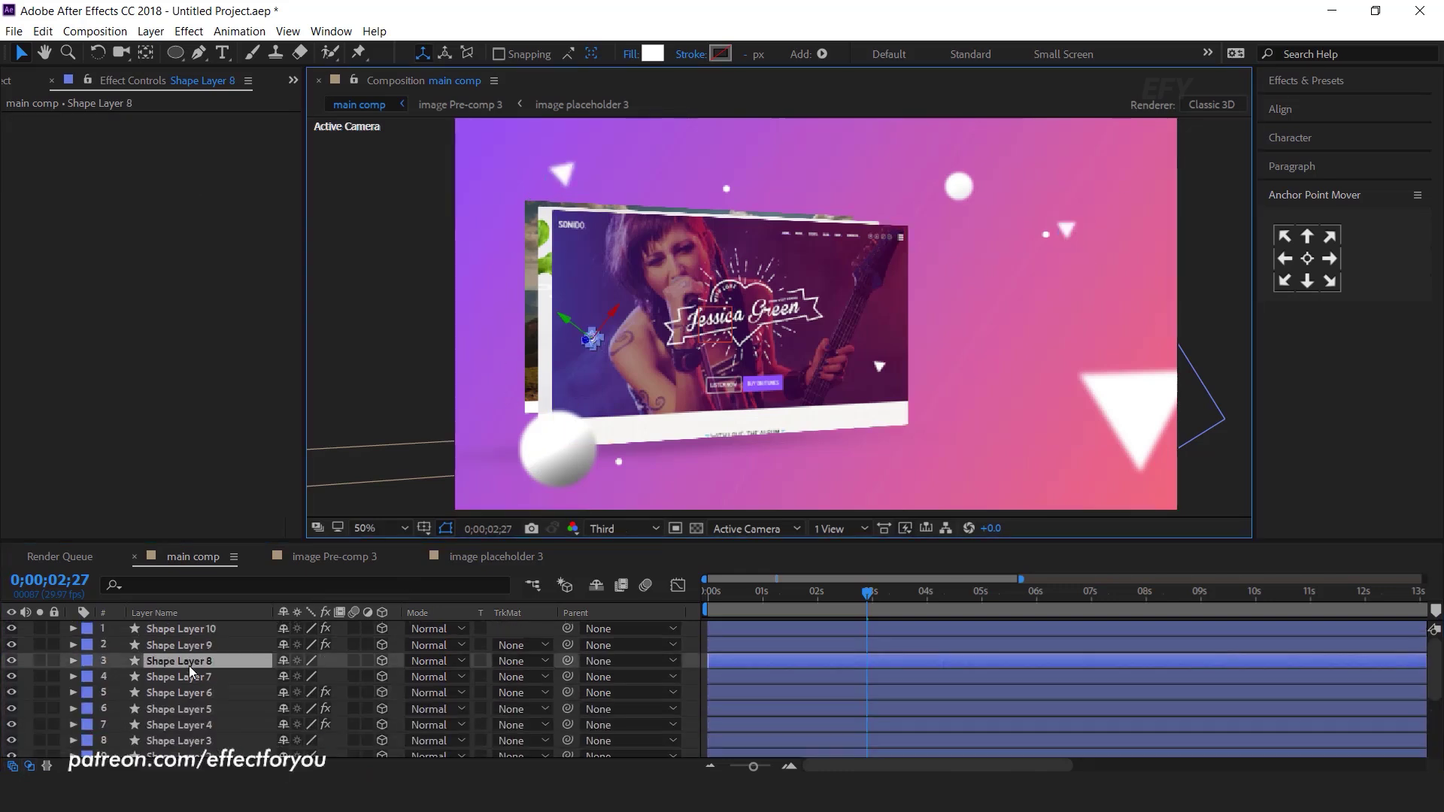
{"action": "key", "text": "r"}
{"action": "left_click", "coordinate": [123, 723], "text": "alt"}
{"action": "type", "text": "time*20"}
{"action": "left_click", "coordinate": [94, 683]}
- Paste the time*20 expression onto the Z Rotation of the small triangle over the website's right side
{"action": "left_click", "coordinate": [880, 367]}
{"action": "scroll", "coordinate": [233, 689], "scroll_direction": "down", "scroll_amount": 3}
{"action": "key", "text": "r"}
{"action": "left_click", "coordinate": [124, 727], "text": "alt"}
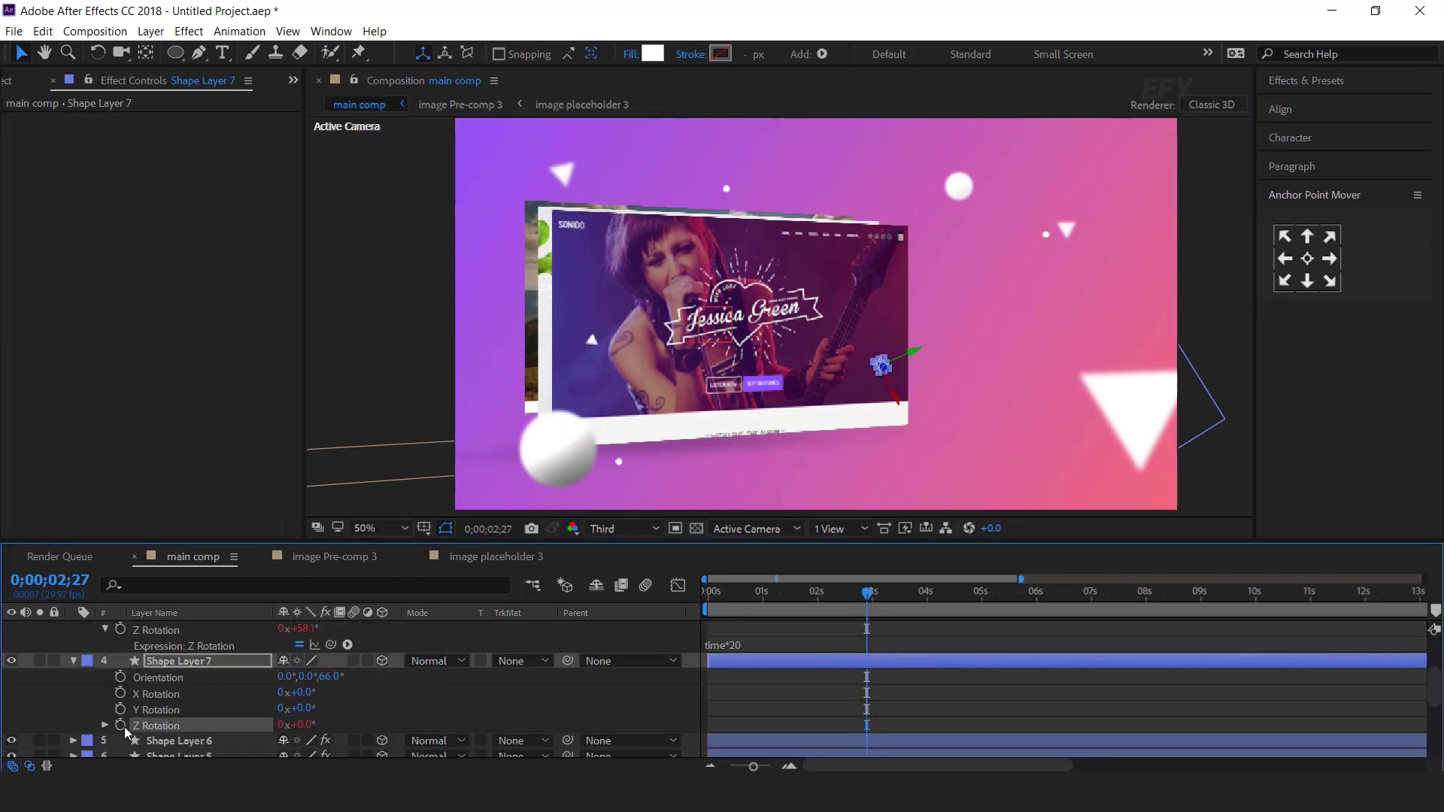
{"action": "type", "text": "time*20"}
{"action": "left_click", "coordinate": [93, 682]}
{"action": "left_click", "coordinate": [74, 661]}
{"action": "scroll", "coordinate": [73, 658], "scroll_direction": "up", "scroll_amount": 3}
{"action": "left_click", "coordinate": [73, 661]}
{"action": "left_click", "coordinate": [690, 679]}
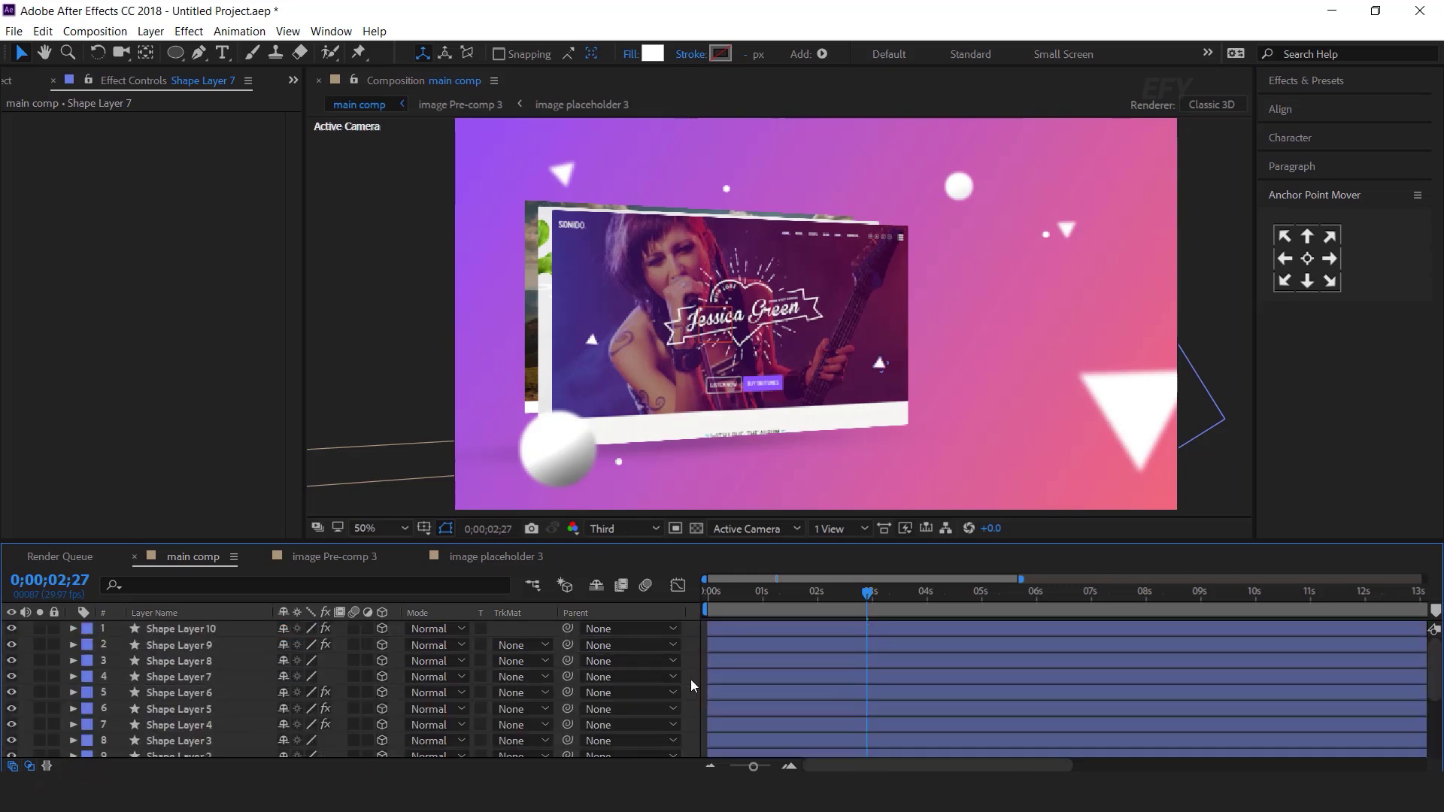
- Preview the main comp from its start, then park the playhead at 0;00;00;28
{"action": "key", "text": "Home"}
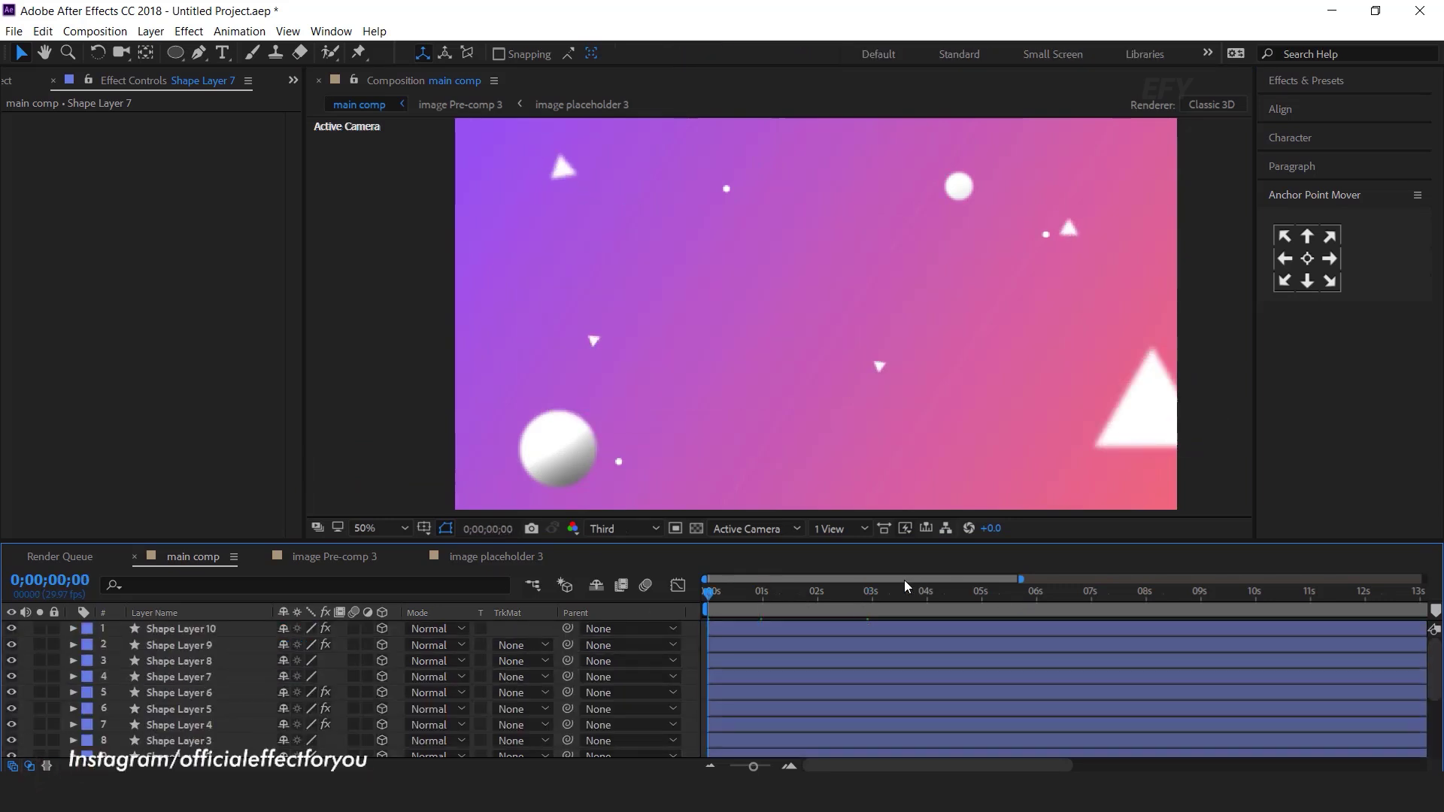
{"action": "key", "text": "space"}
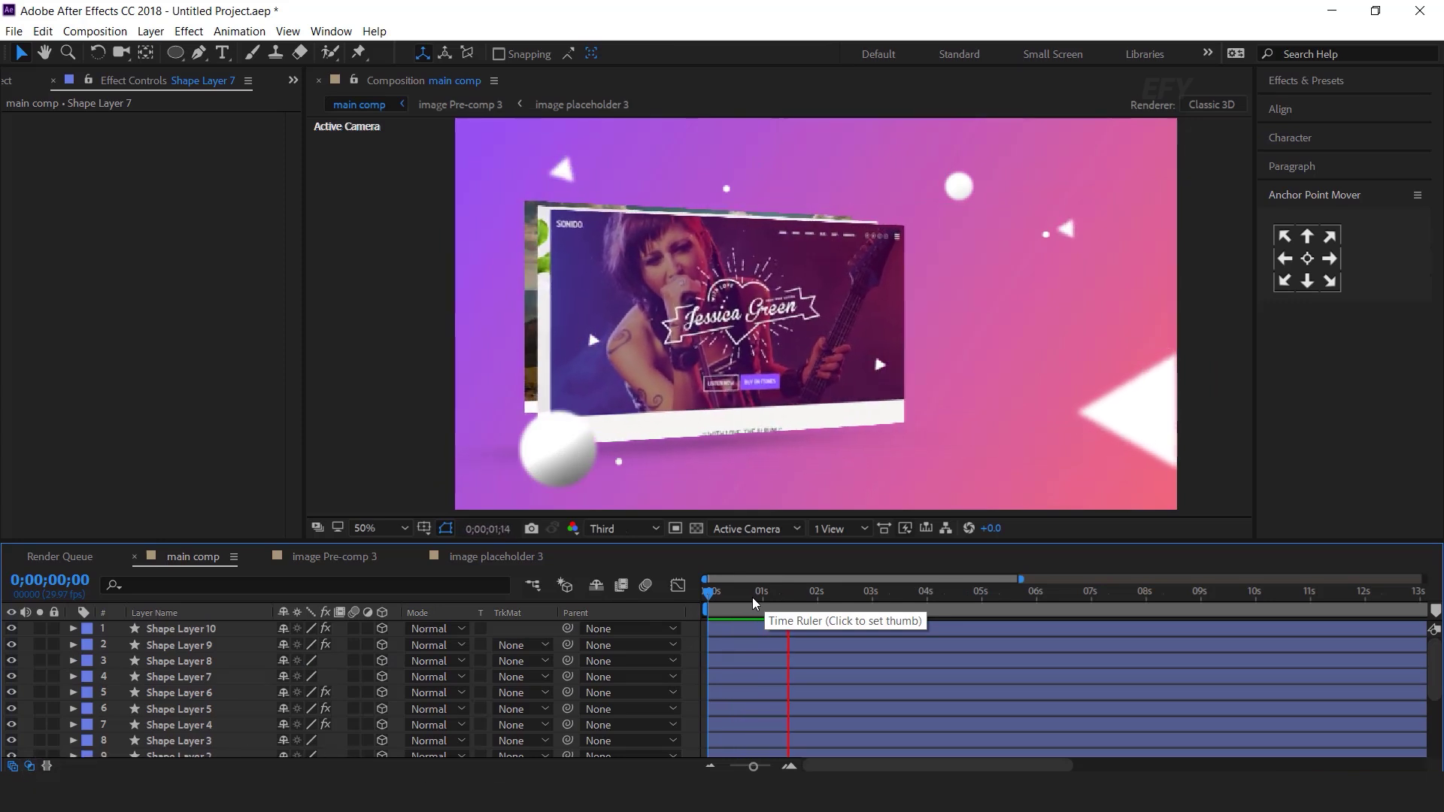
{"action": "mouse_move", "coordinate": [752, 597]}
{"action": "left_mouse_down"}
{"action": "mouse_move", "coordinate": [689, 602]}
{"action": "mouse_move", "coordinate": [776, 601]}
{"action": "mouse_move", "coordinate": [760, 603]}
{"action": "left_mouse_up"}
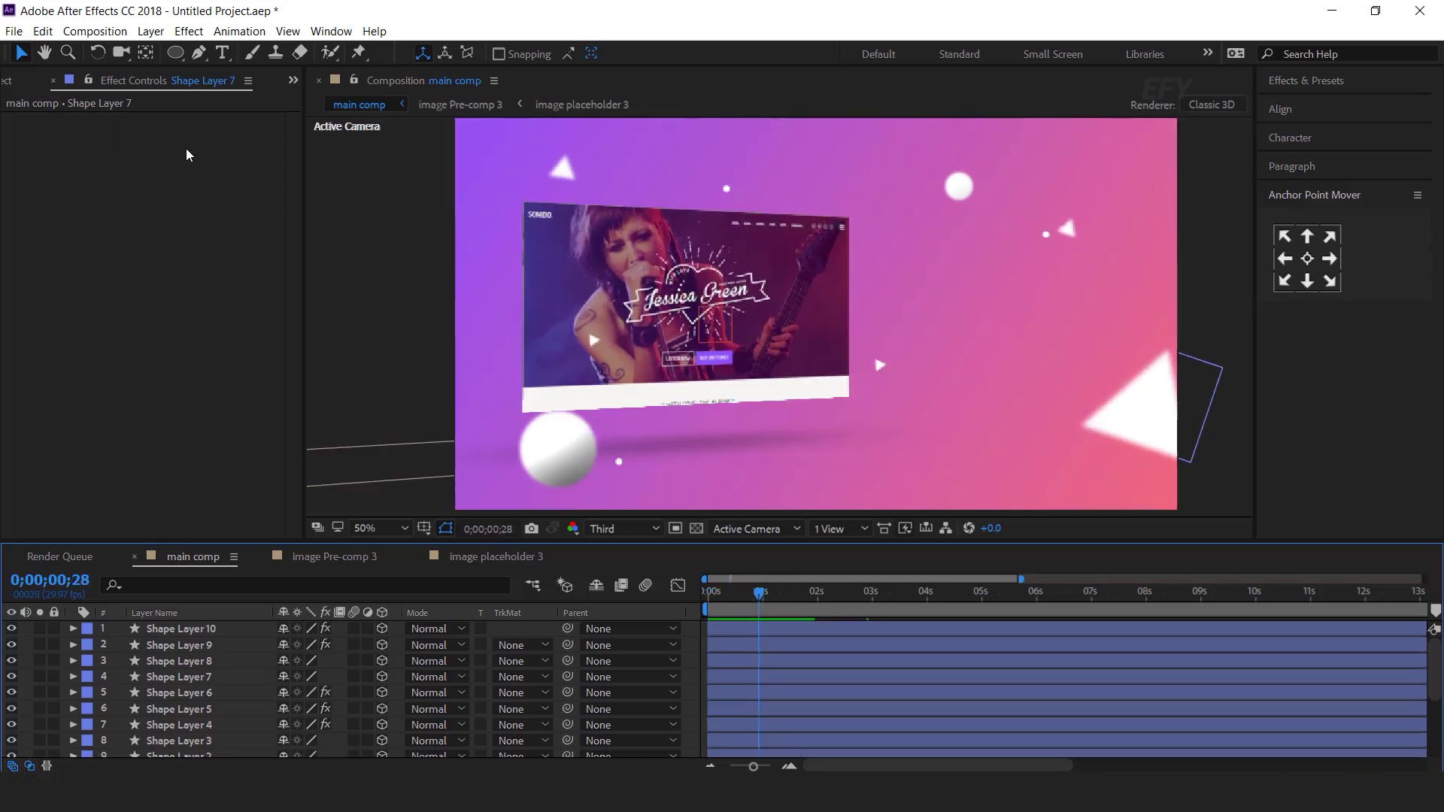
- Create a new composition named "text 1" with a size of 1500 × 300 px
{"action": "left_click", "coordinate": [20, 78]}
{"action": "left_click", "coordinate": [60, 530]}
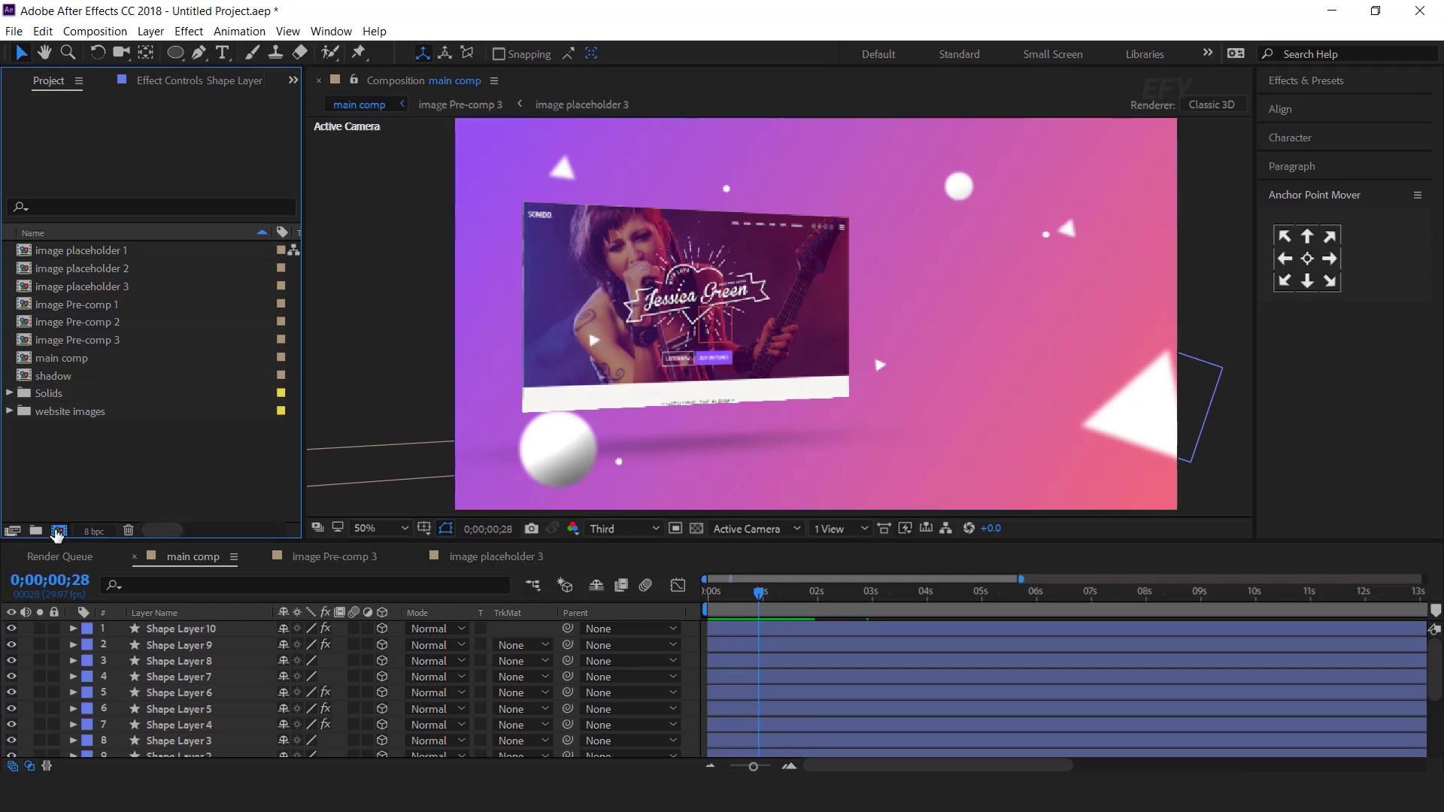
{"action": "type", "text": "text 1"}
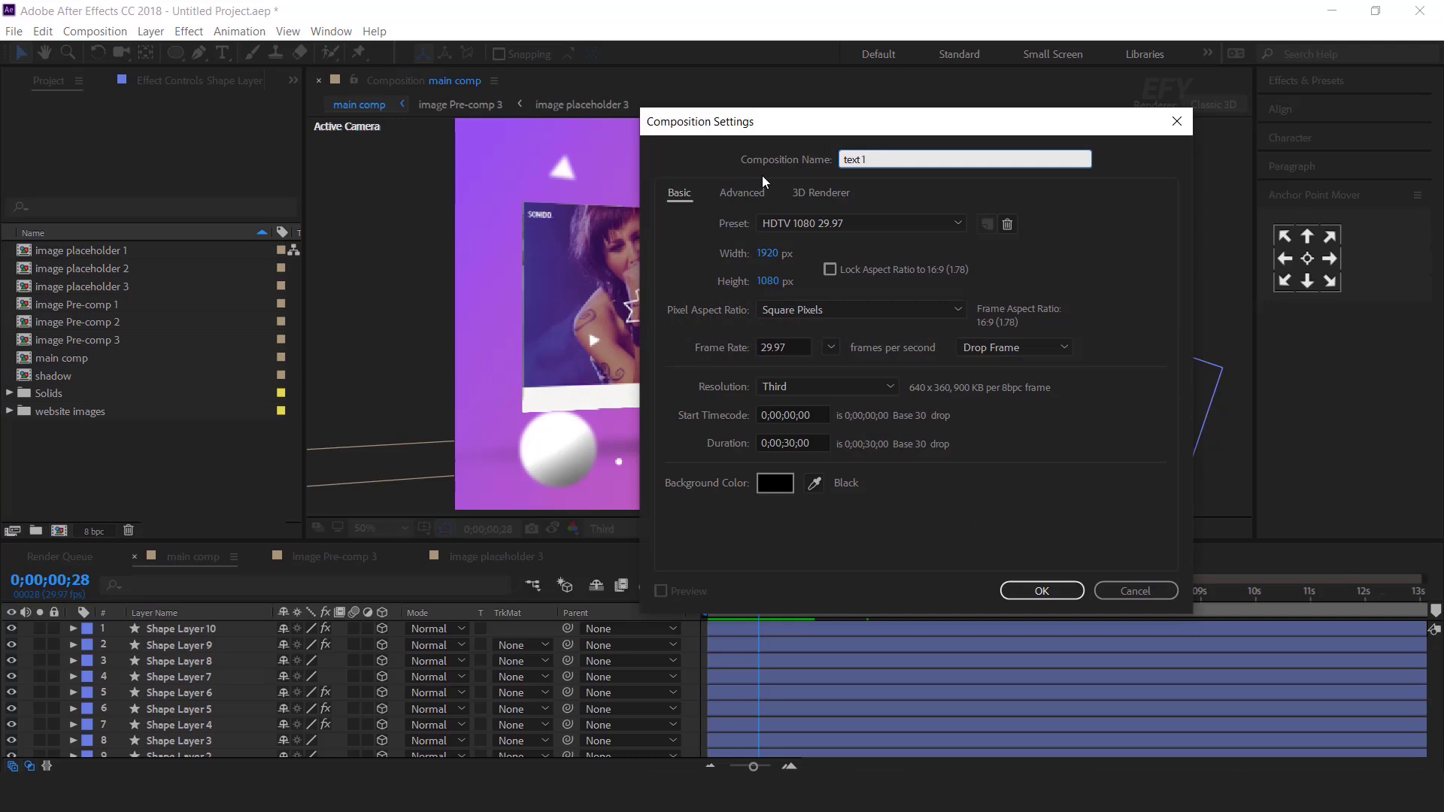
{"action": "left_click", "coordinate": [767, 253]}
{"action": "type", "text": "1500"}
{"action": "key", "text": "Tab"}
{"action": "type", "text": "300"}
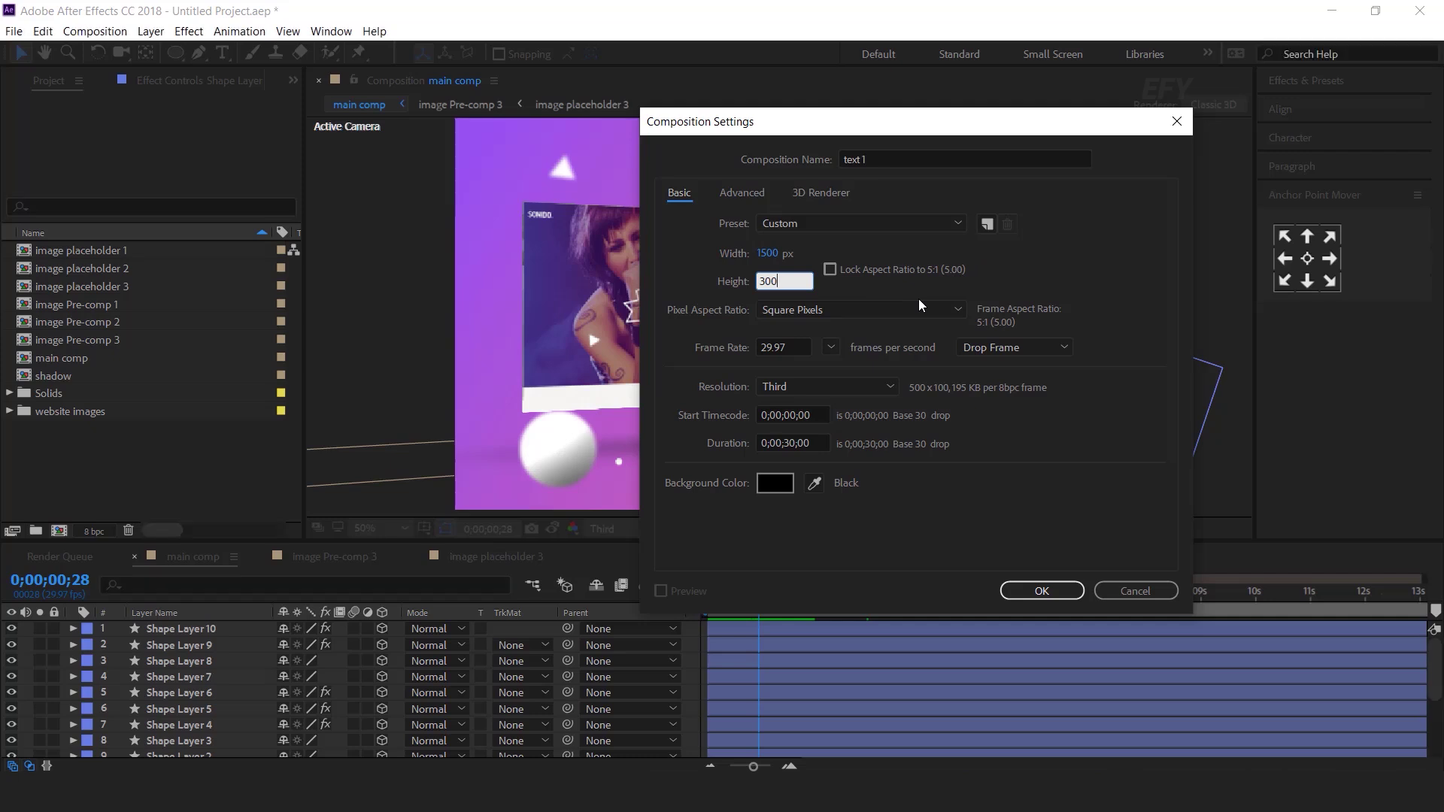
{"action": "key", "text": "Return"}
- Add the white title "WEBSITE DESIGN" to the comp and shift it right, slightly above the center
{"action": "left_click", "coordinate": [220, 54]}
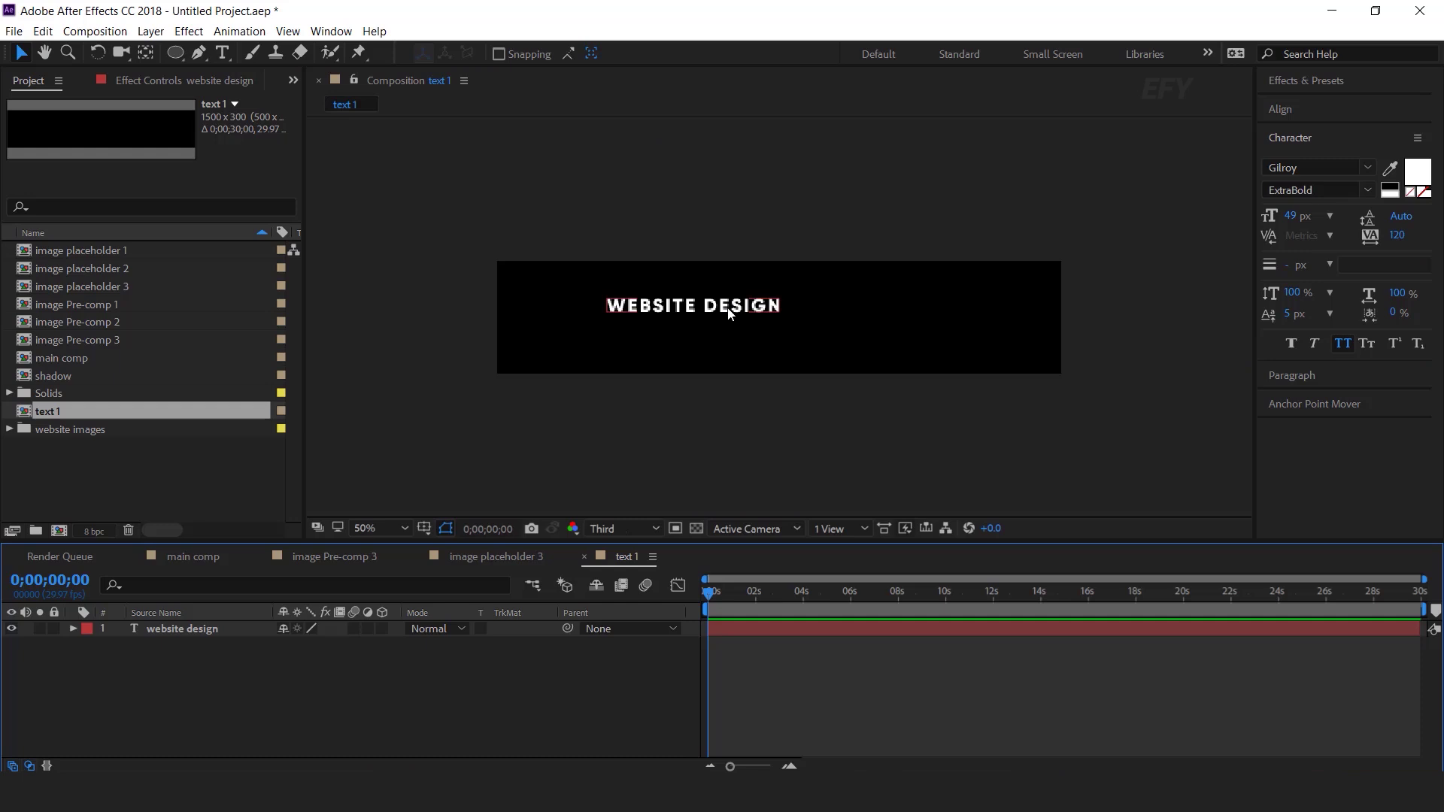
{"action": "left_click_drag", "start_coordinate": [727, 309], "coordinate": [771, 309]}
{"action": "left_click", "coordinate": [243, 633]}
{"action": "left_click", "coordinate": [243, 632]}
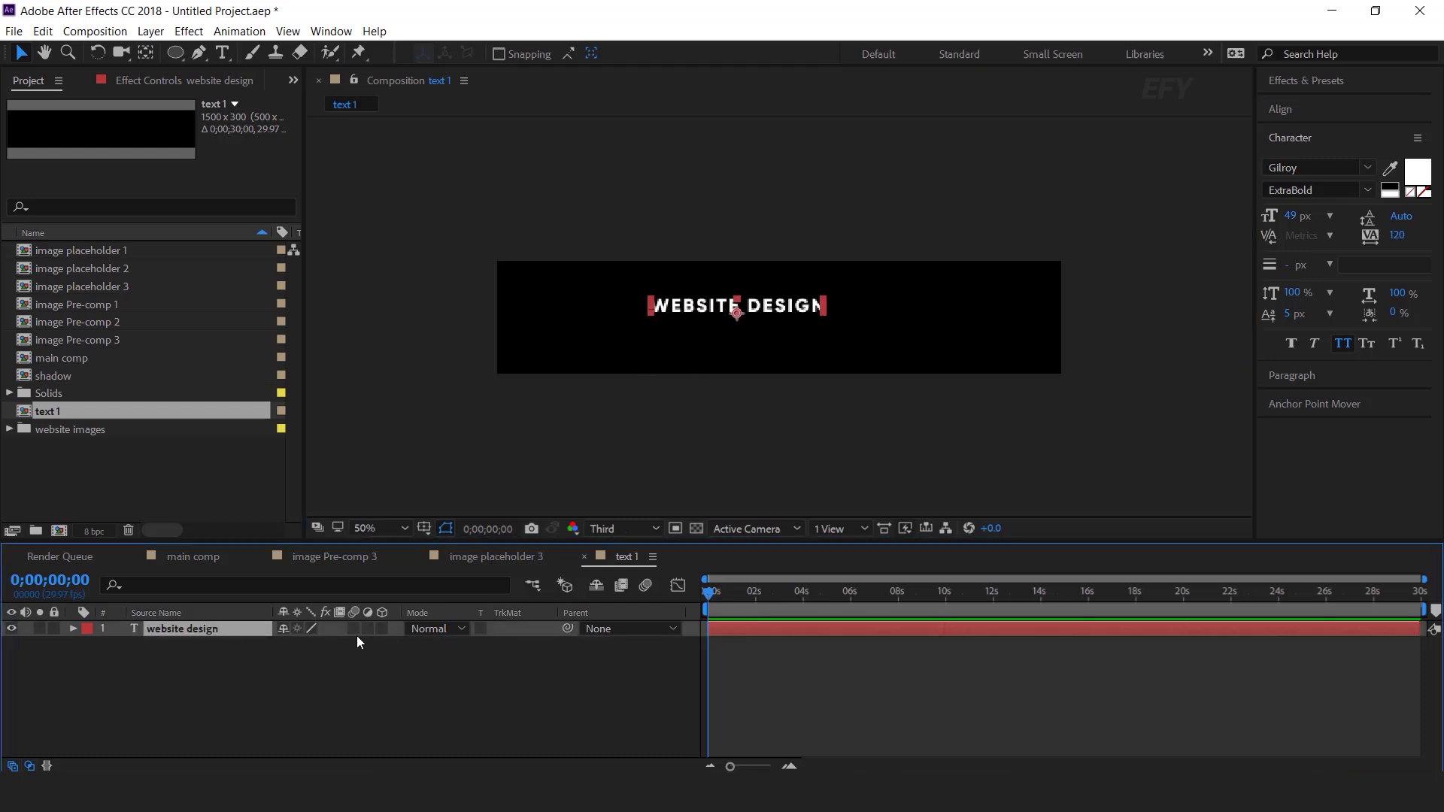
- Add a text animator with Position and Opacity properties to the title layer
{"action": "left_click", "coordinate": [72, 629]}
{"action": "left_click", "coordinate": [391, 645]}
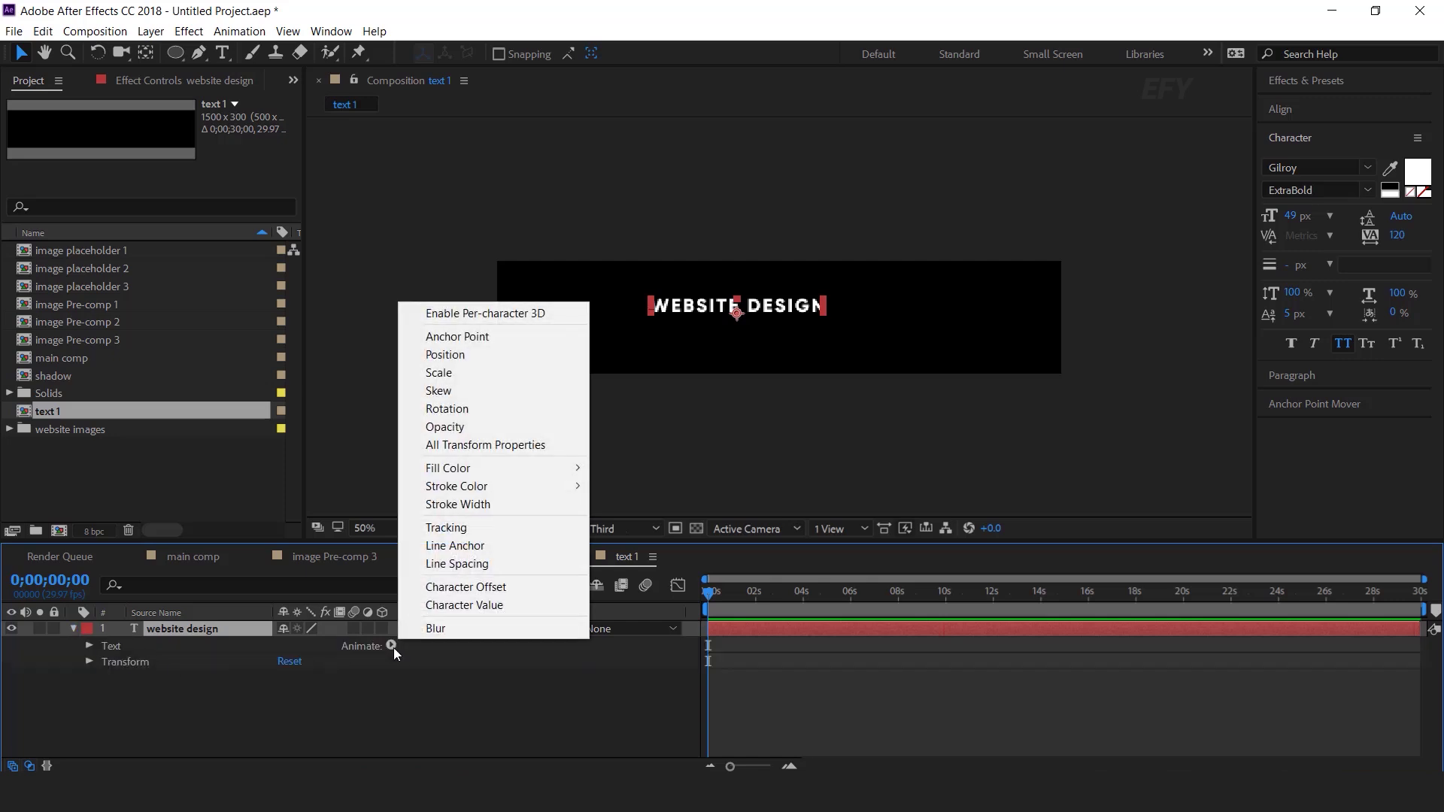
{"action": "mouse_move", "coordinate": [480, 470]}
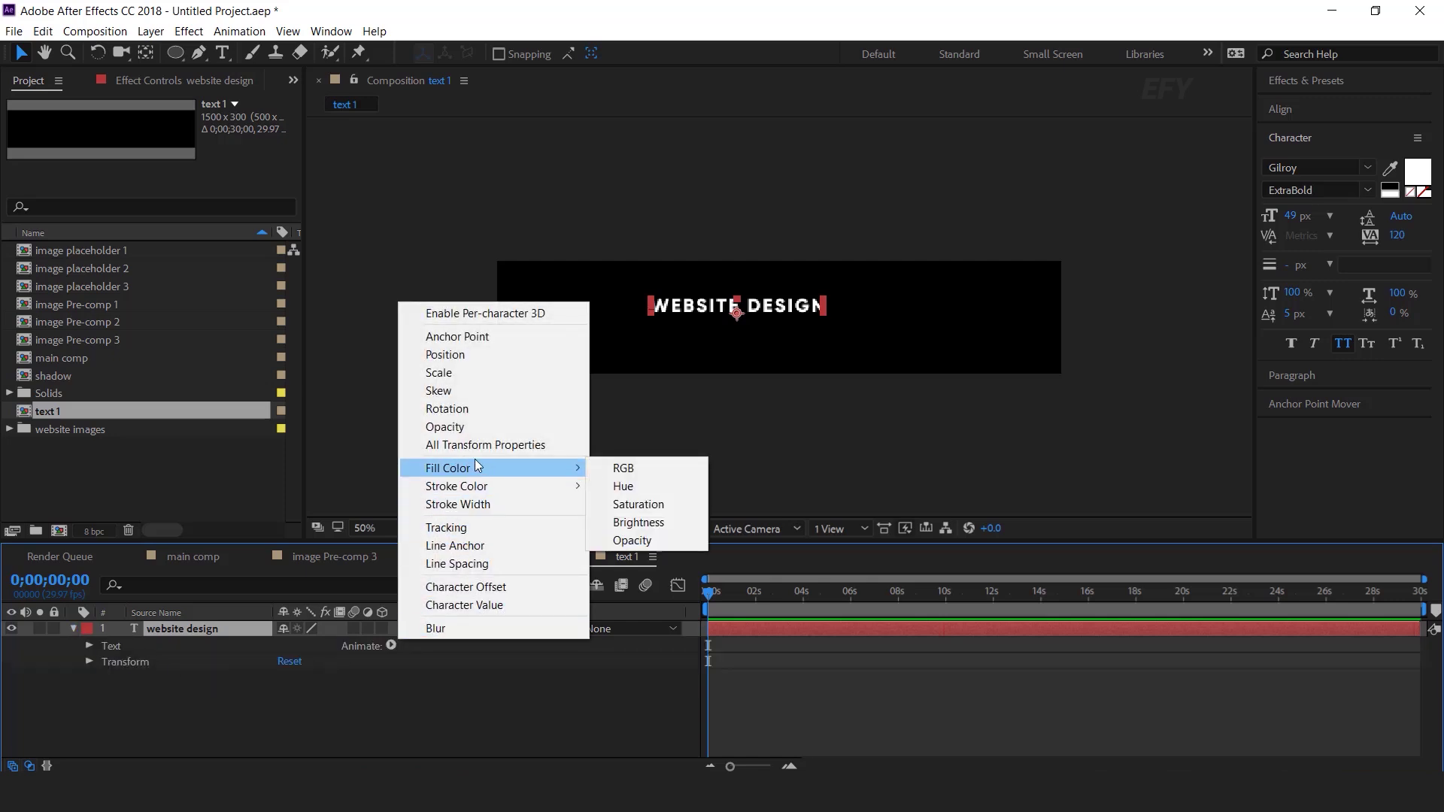
{"action": "left_click", "coordinate": [480, 354]}
{"action": "left_click", "coordinate": [391, 645]}
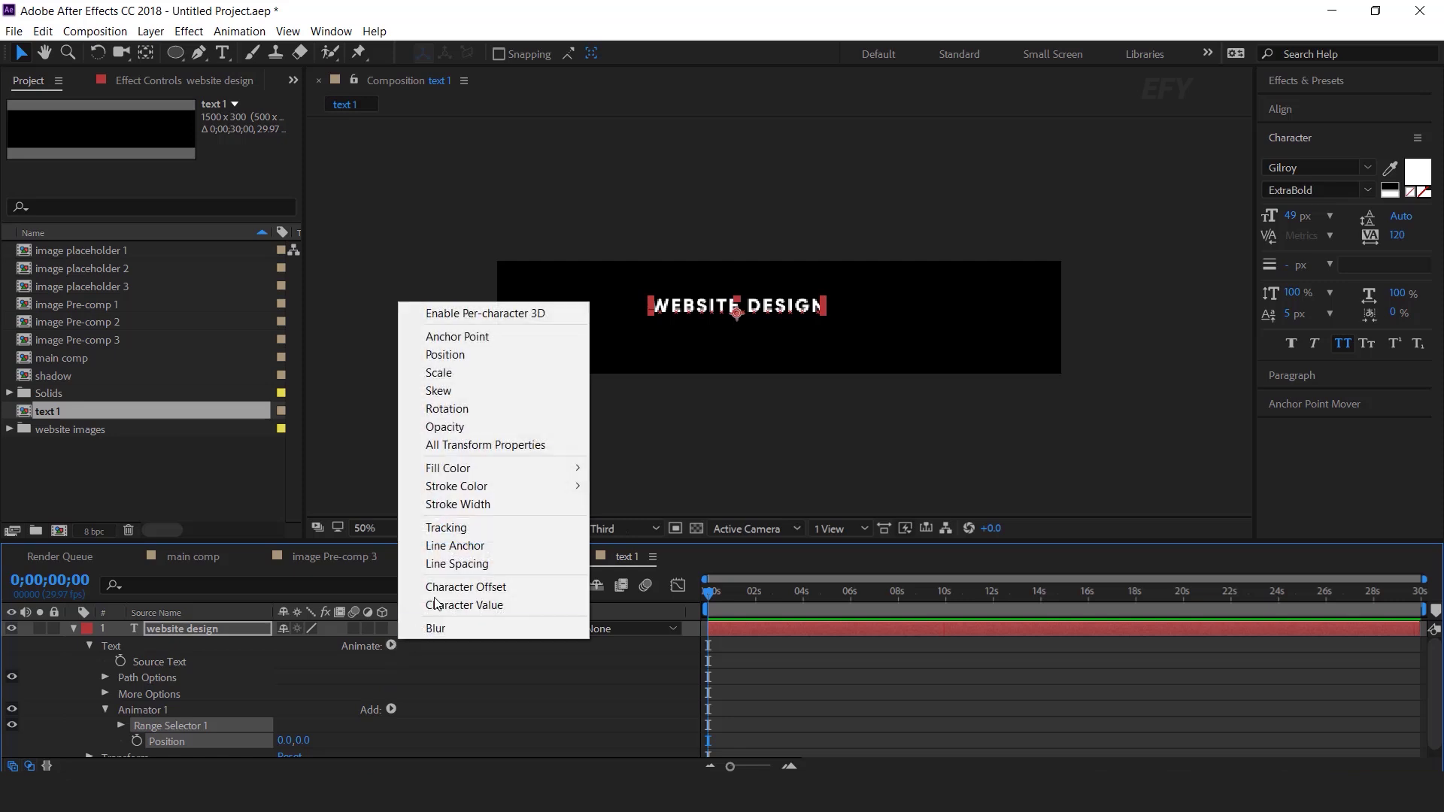
{"action": "left_click", "coordinate": [472, 428]}
- Set the text animator's horizontal Position to 120 and its Opacity to 0%
{"action": "left_click", "coordinate": [284, 733]}
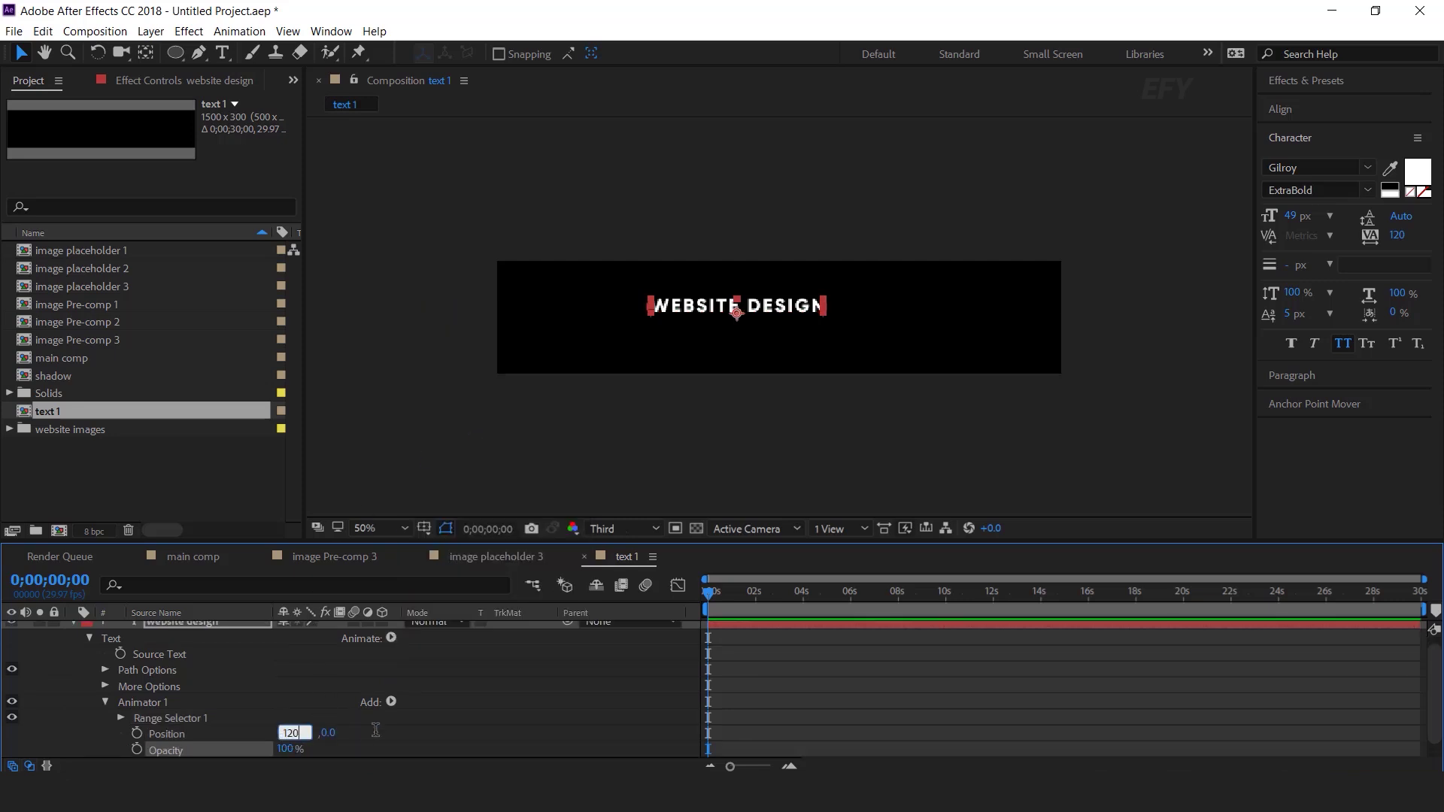
{"action": "type", "text": "120"}
{"action": "key", "text": "Return"}
{"action": "left_click_drag", "start_coordinate": [292, 754], "coordinate": [226, 754]}
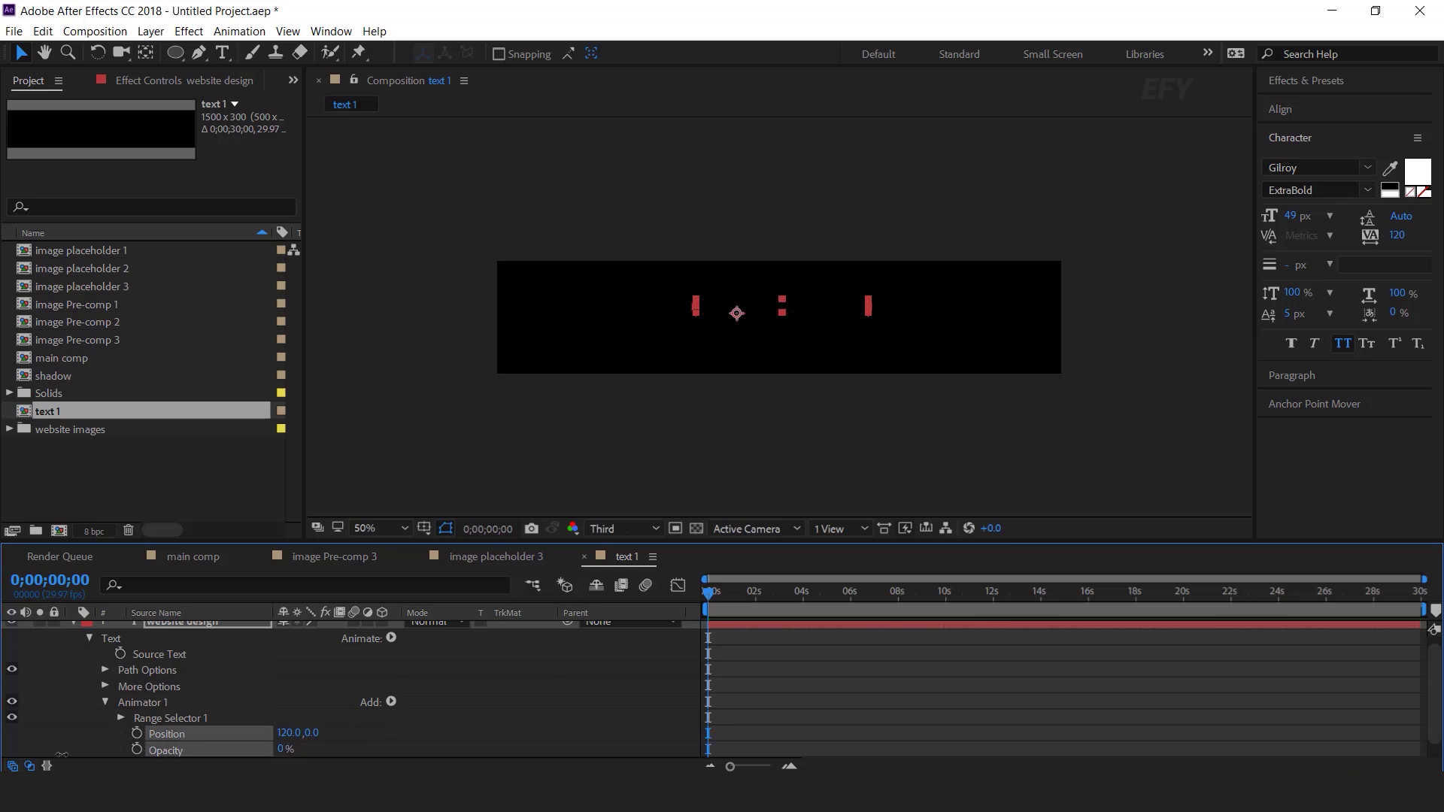
- Set the Range Selector's shape to Ramp Up in the title animator's advanced options
{"action": "left_click", "coordinate": [121, 717]}
{"action": "scroll", "coordinate": [121, 719], "scroll_direction": "down", "scroll_amount": 3}
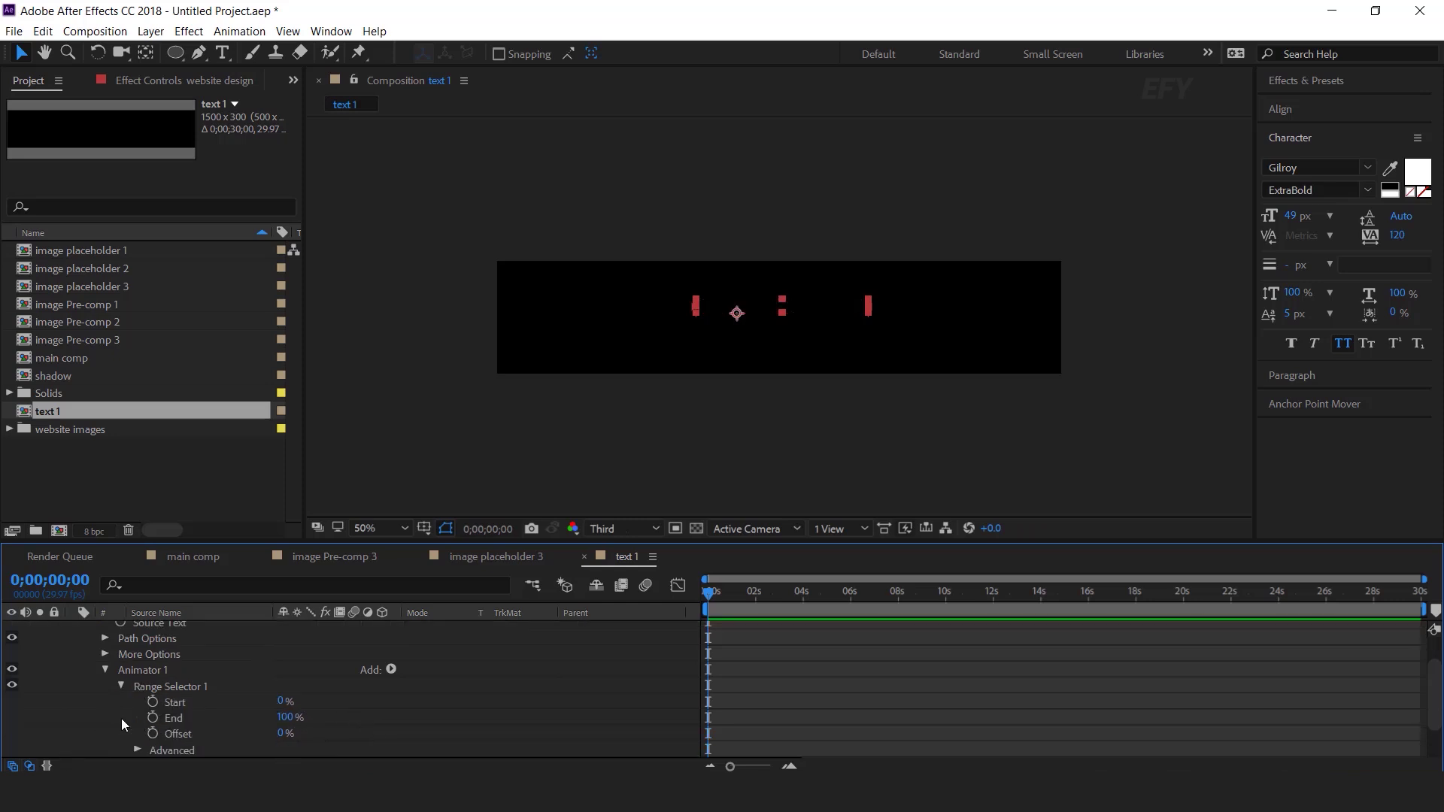
{"action": "left_click", "coordinate": [137, 702]}
{"action": "scroll", "coordinate": [138, 703], "scroll_direction": "down", "scroll_amount": 3}
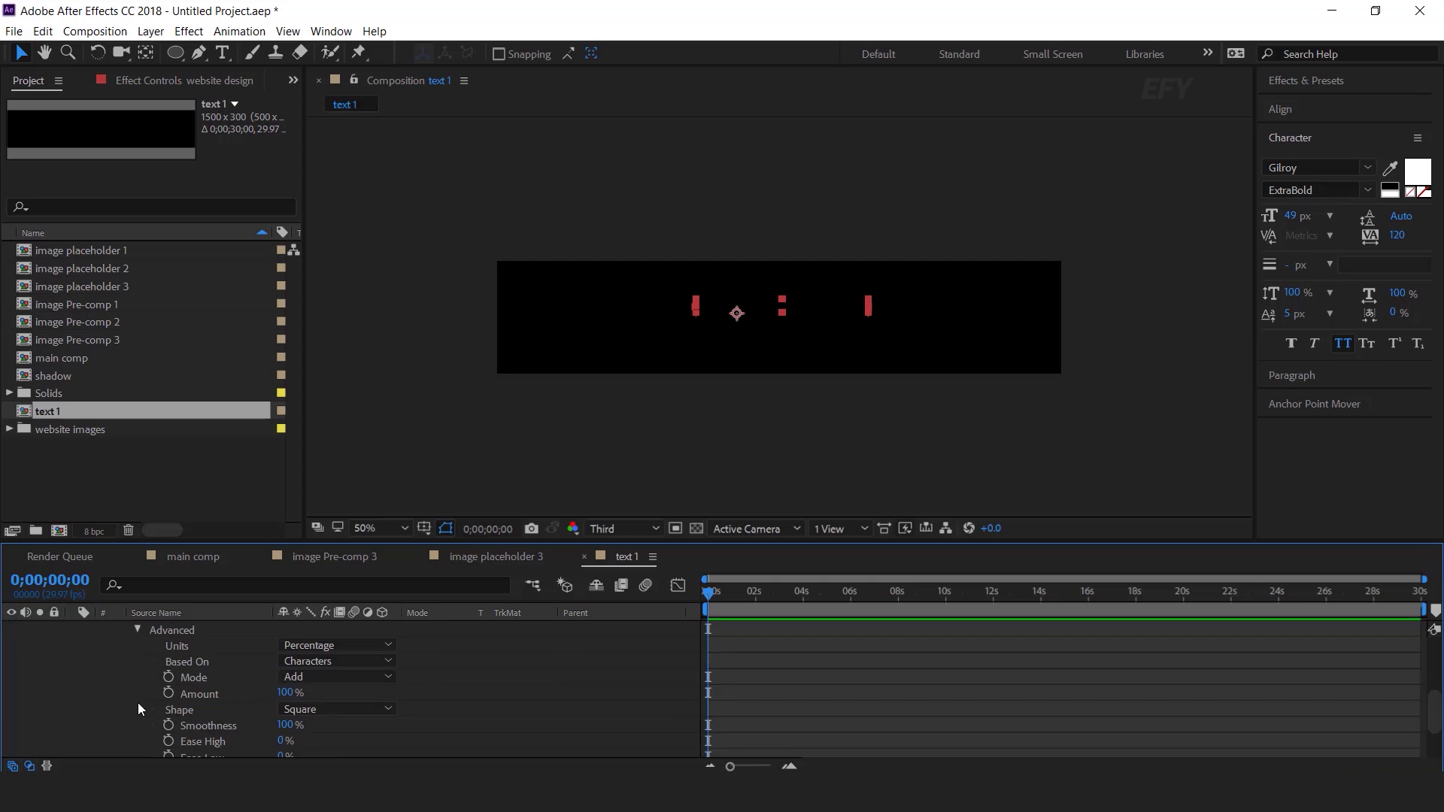
{"action": "left_click", "coordinate": [315, 715]}
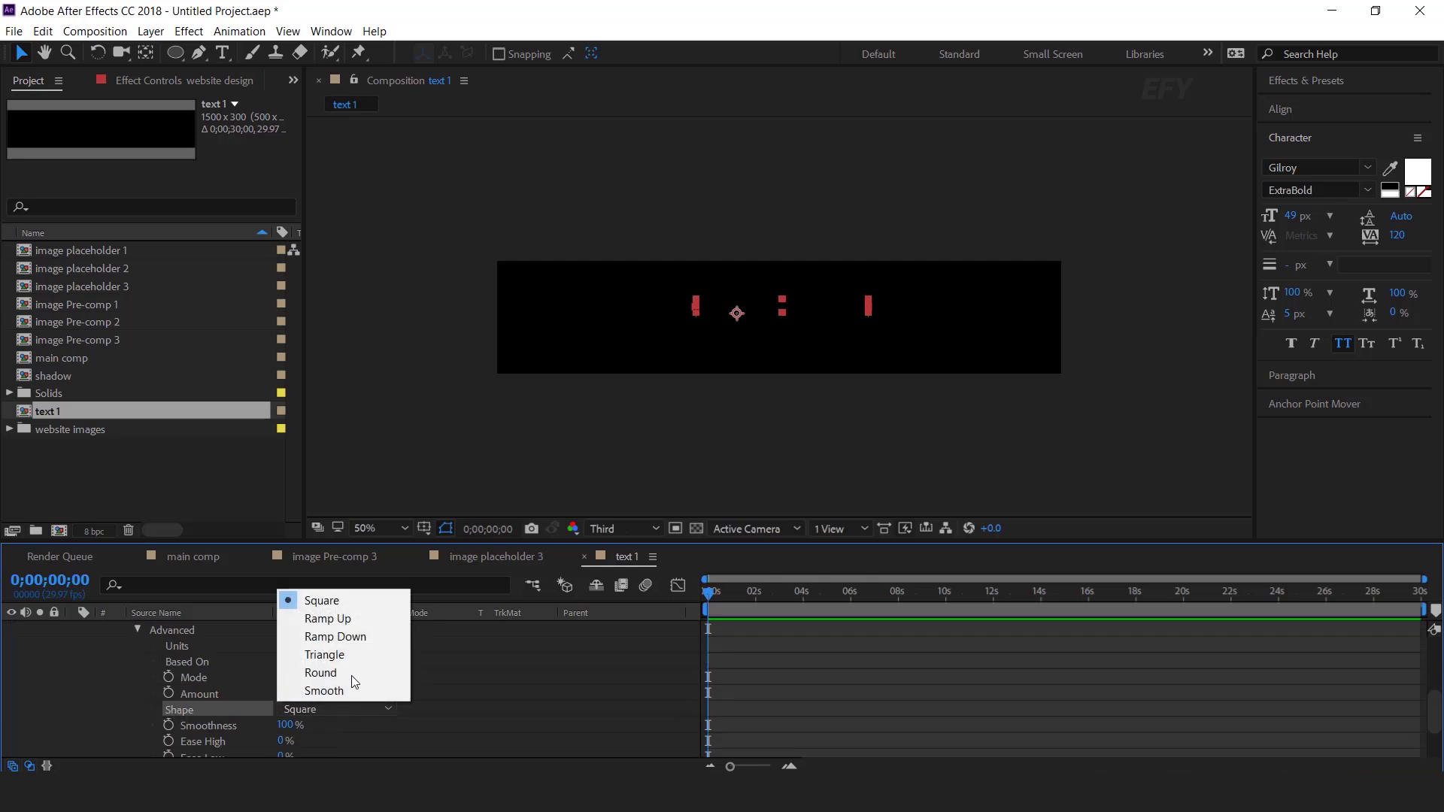
{"action": "left_click", "coordinate": [343, 617]}
- Set the Range Selector's Ease High to -100% and turn on Randomize Order
{"action": "scroll", "coordinate": [233, 724], "scroll_direction": "down", "scroll_amount": 2}
{"action": "left_click", "coordinate": [235, 679]}
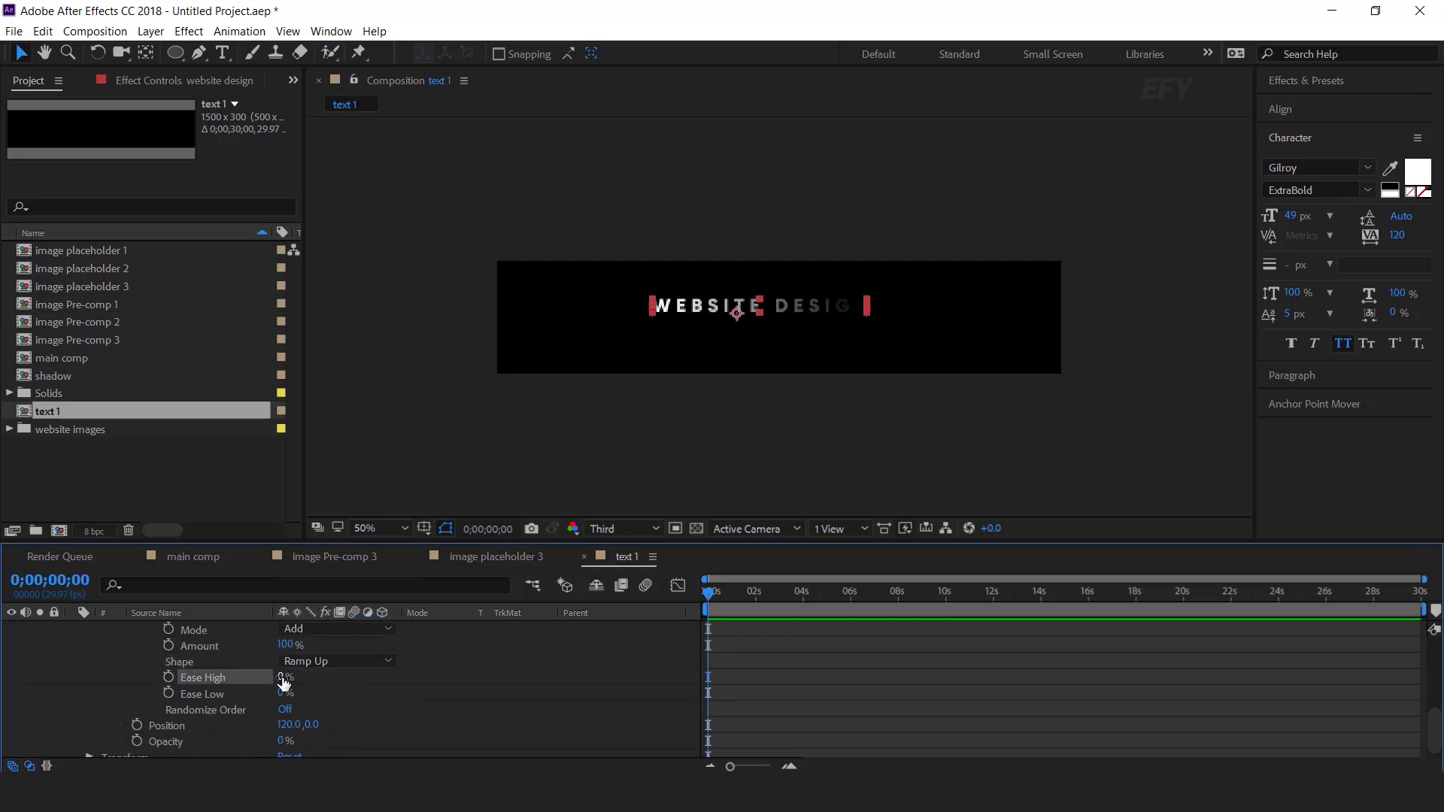
{"action": "left_click_drag", "start_coordinate": [285, 681], "coordinate": [209, 682]}
{"action": "left_click", "coordinate": [218, 710]}
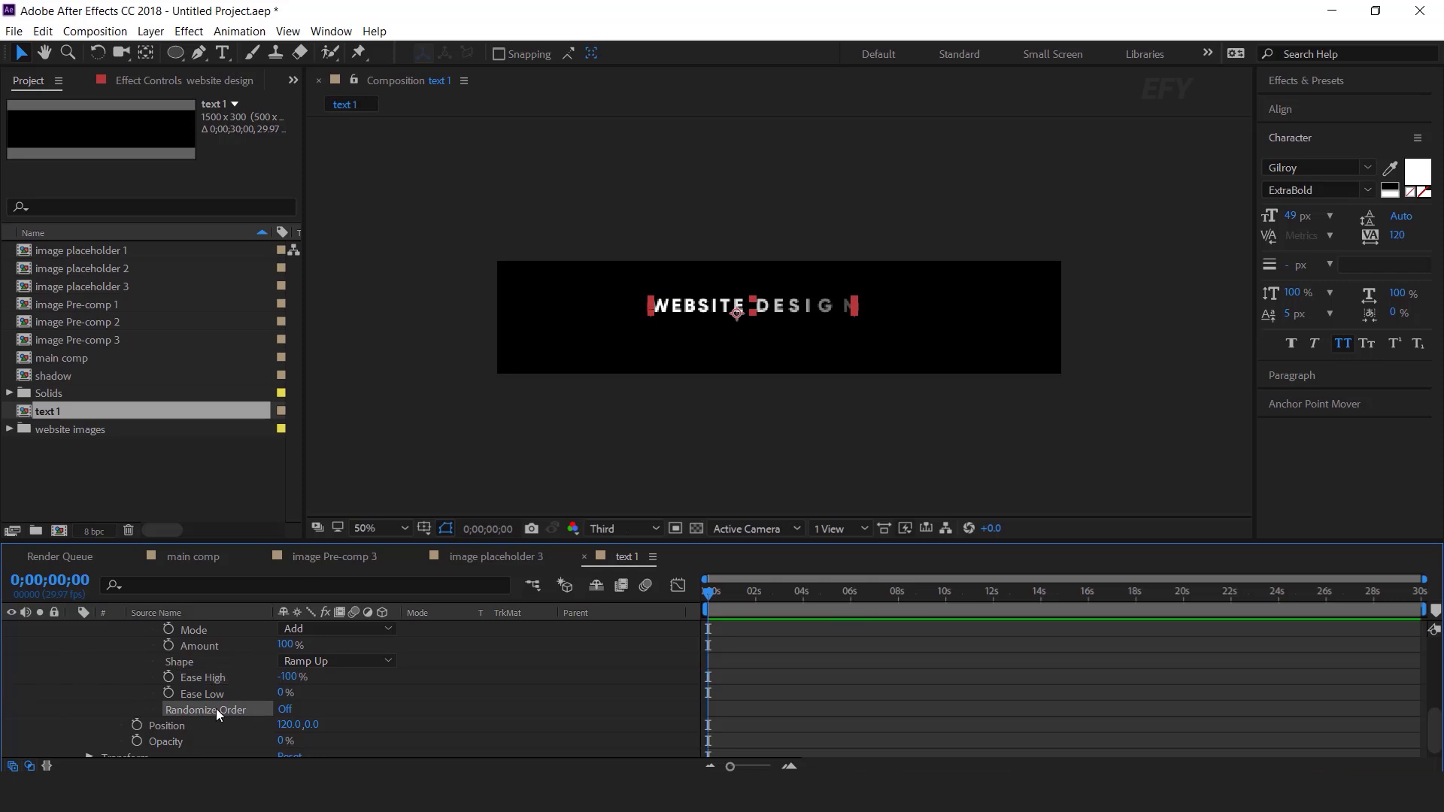
{"action": "left_click", "coordinate": [284, 709]}
{"action": "scroll", "coordinate": [70, 703], "scroll_direction": "up", "scroll_amount": 4}
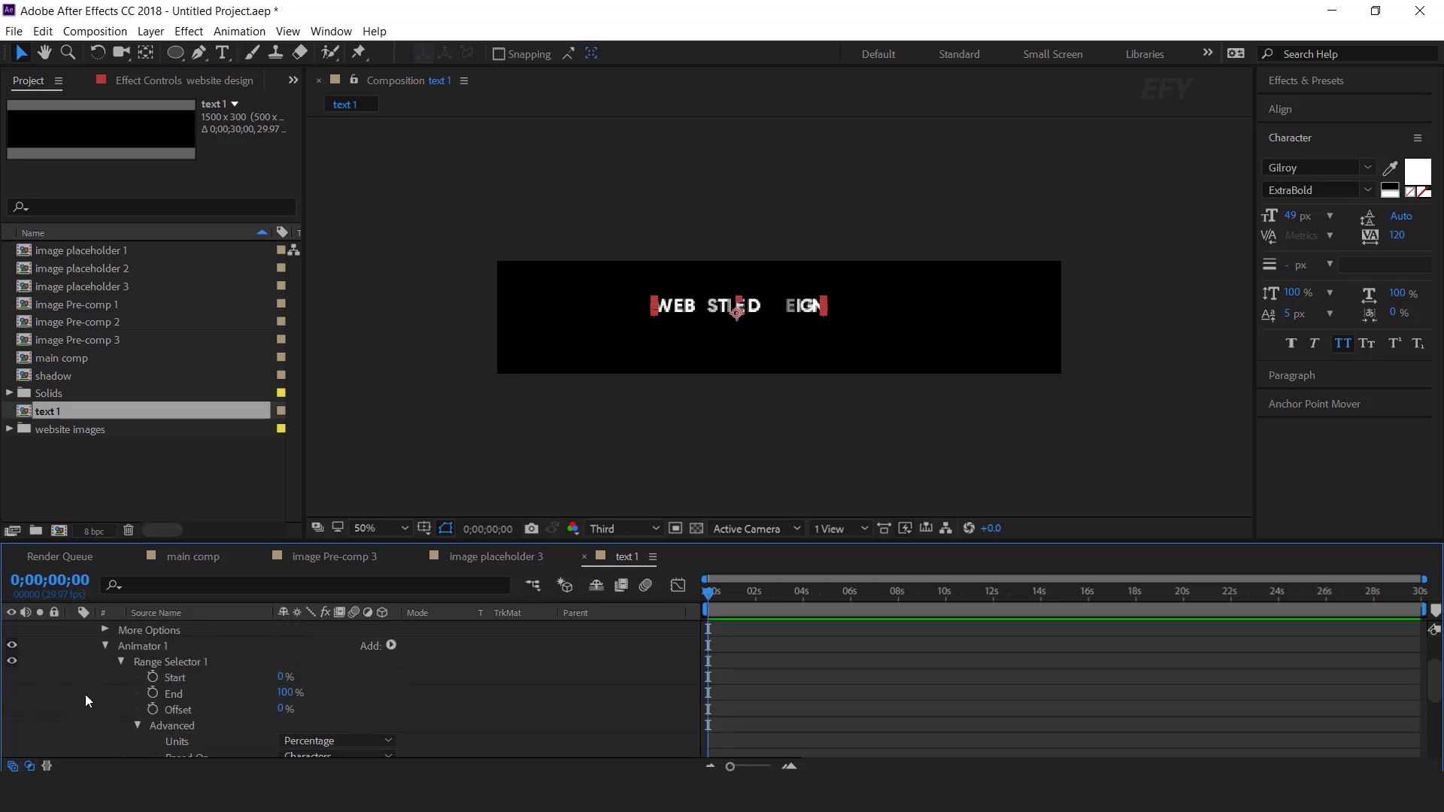
{"action": "left_click", "coordinate": [137, 724]}
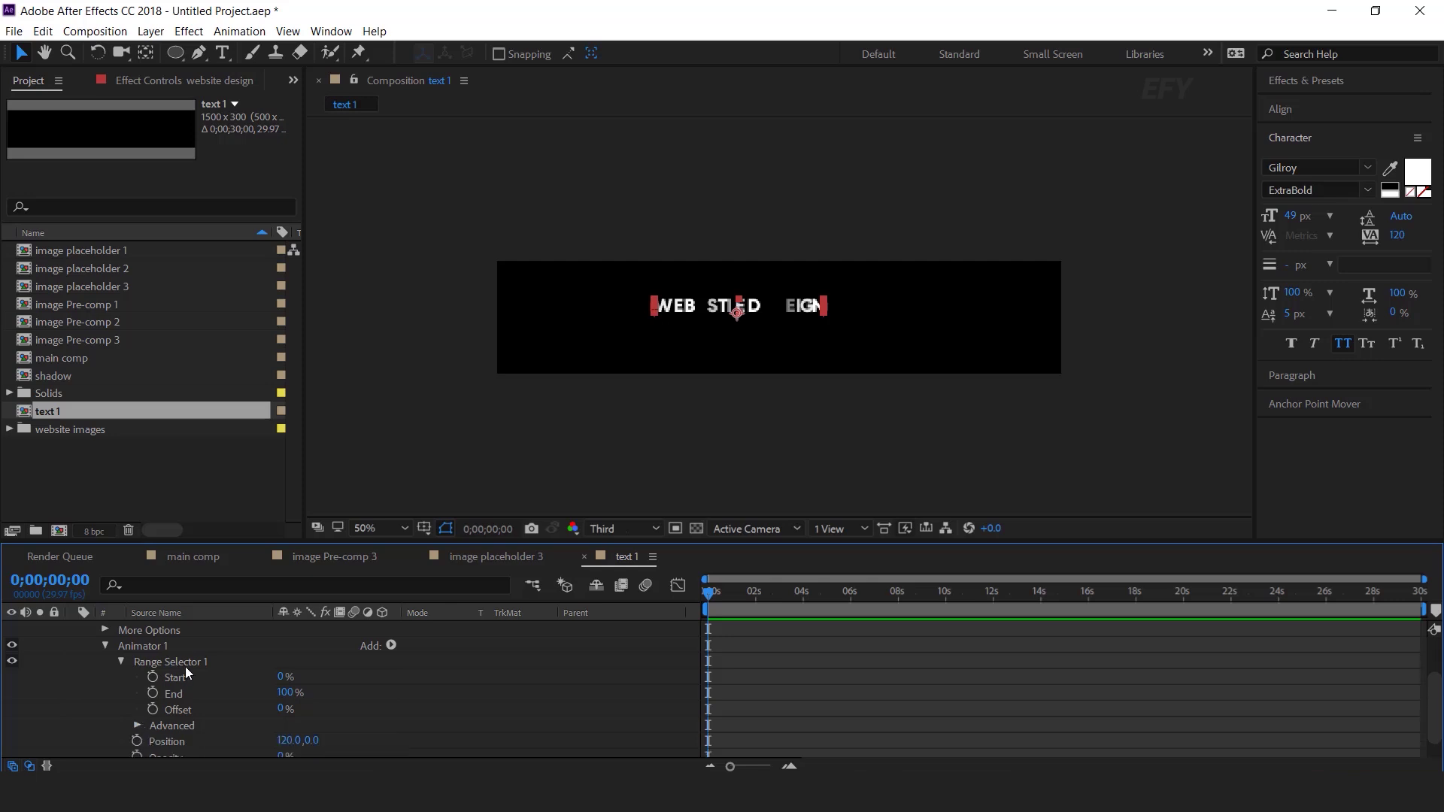
- Keyframe the Range Selector's Offset from -100% at the comp start to 100% at 0;00;01;29
{"action": "left_click", "coordinate": [185, 665]}
{"action": "left_click", "coordinate": [187, 709]}
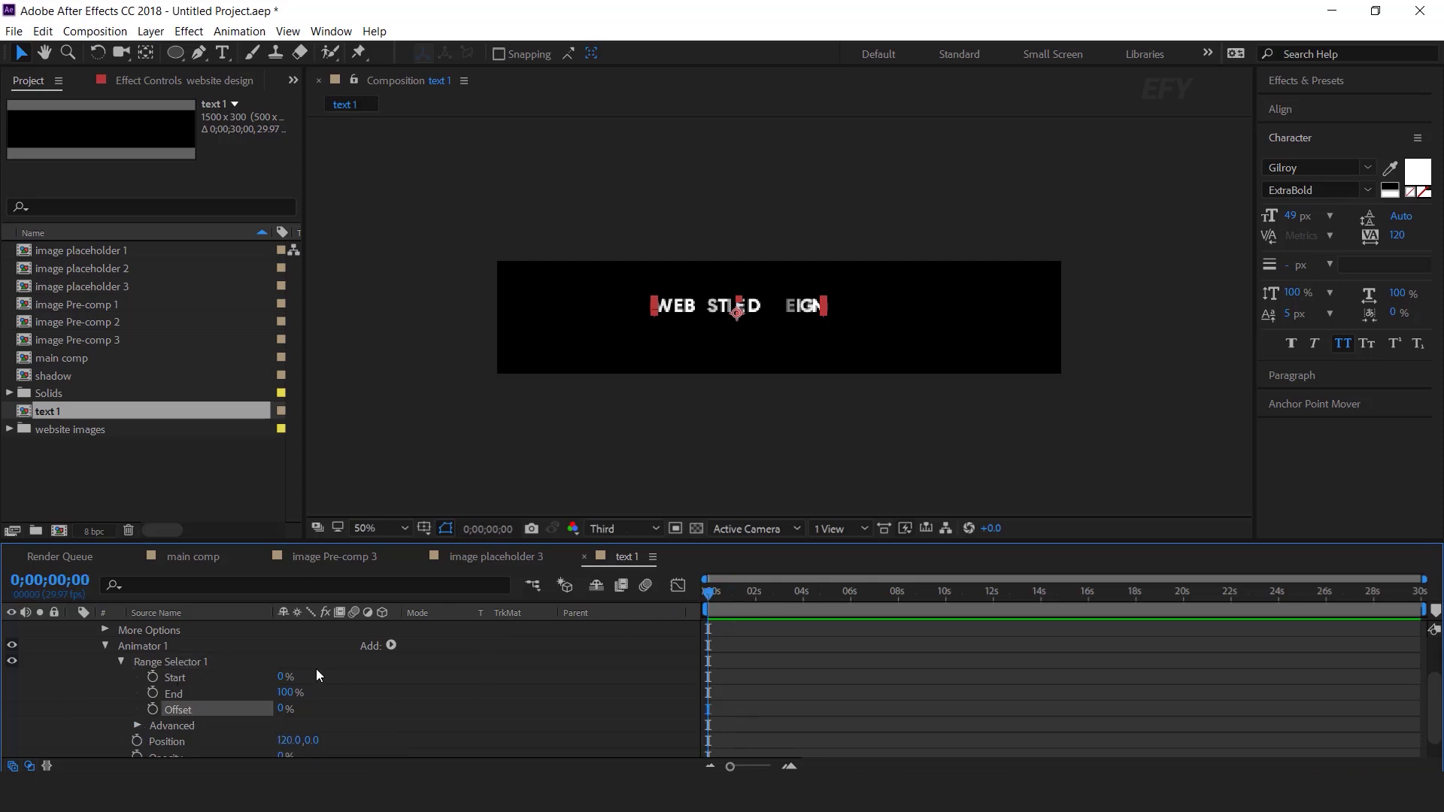
{"action": "left_click", "coordinate": [151, 710]}
{"action": "left_click_drag", "start_coordinate": [285, 714], "coordinate": [229, 710]}
{"action": "key", "text": "space"}
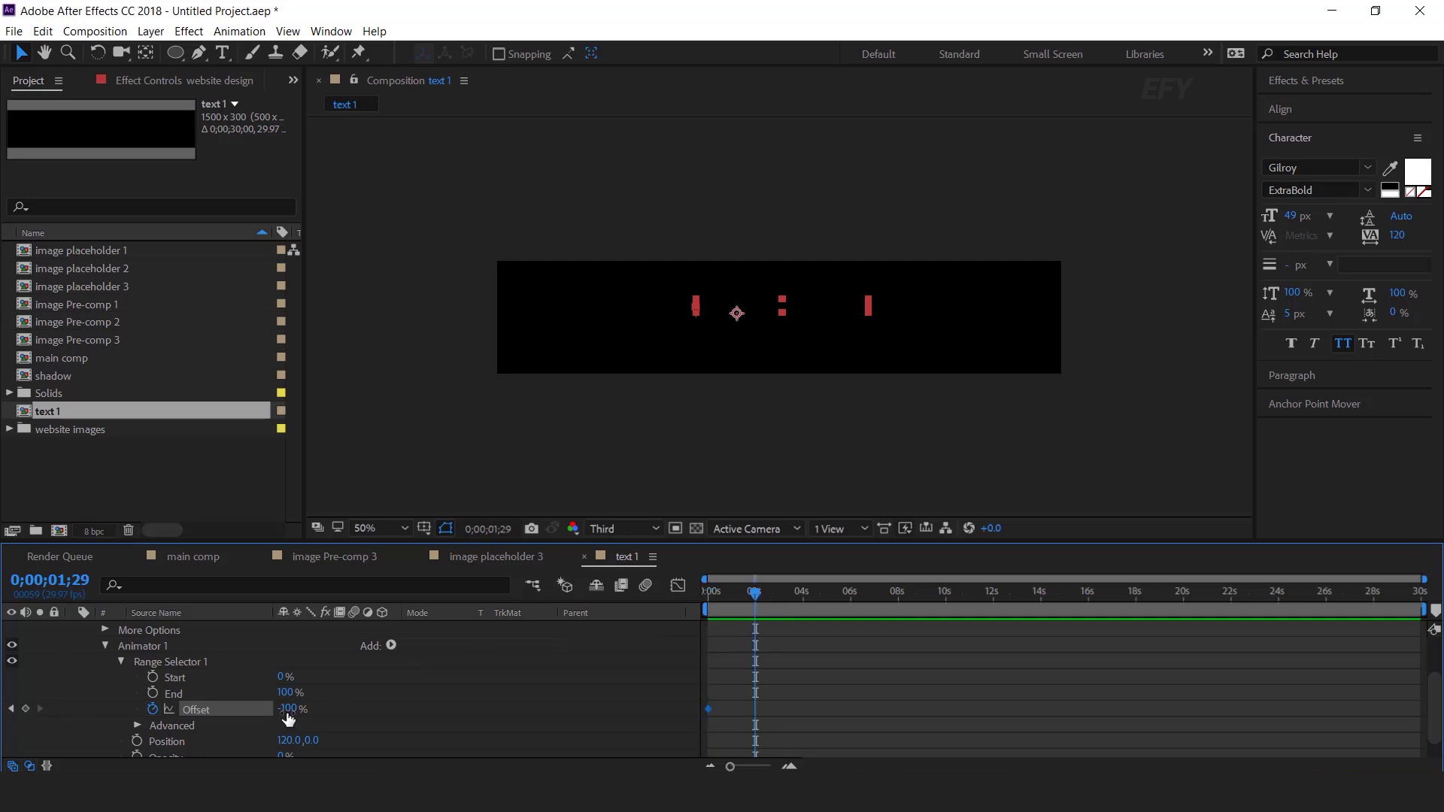
{"action": "left_click_drag", "start_coordinate": [288, 714], "coordinate": [1144, 710]}
- Easy-ease both Offset keyframes, pull the last keyframe's speed influence to about 70%, and preview the title animation
{"action": "left_click_drag", "start_coordinate": [846, 683], "coordinate": [579, 746]}
{"action": "right_click", "coordinate": [755, 707]}
{"action": "mouse_move", "coordinate": [858, 696]}
{"action": "left_click", "coordinate": [1049, 588]}
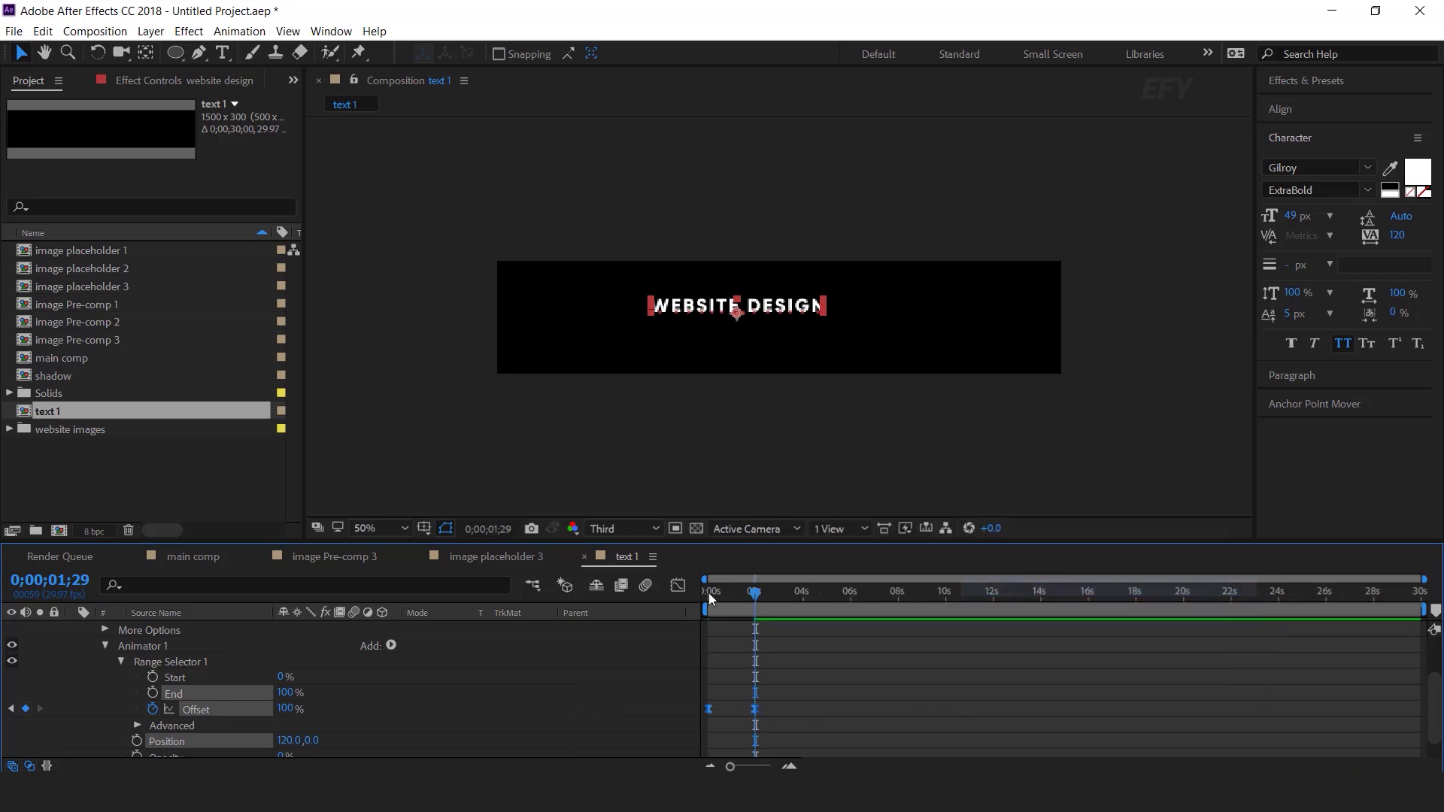
{"action": "left_click", "coordinate": [679, 586]}
{"action": "left_click_drag", "start_coordinate": [756, 720], "coordinate": [734, 720]}
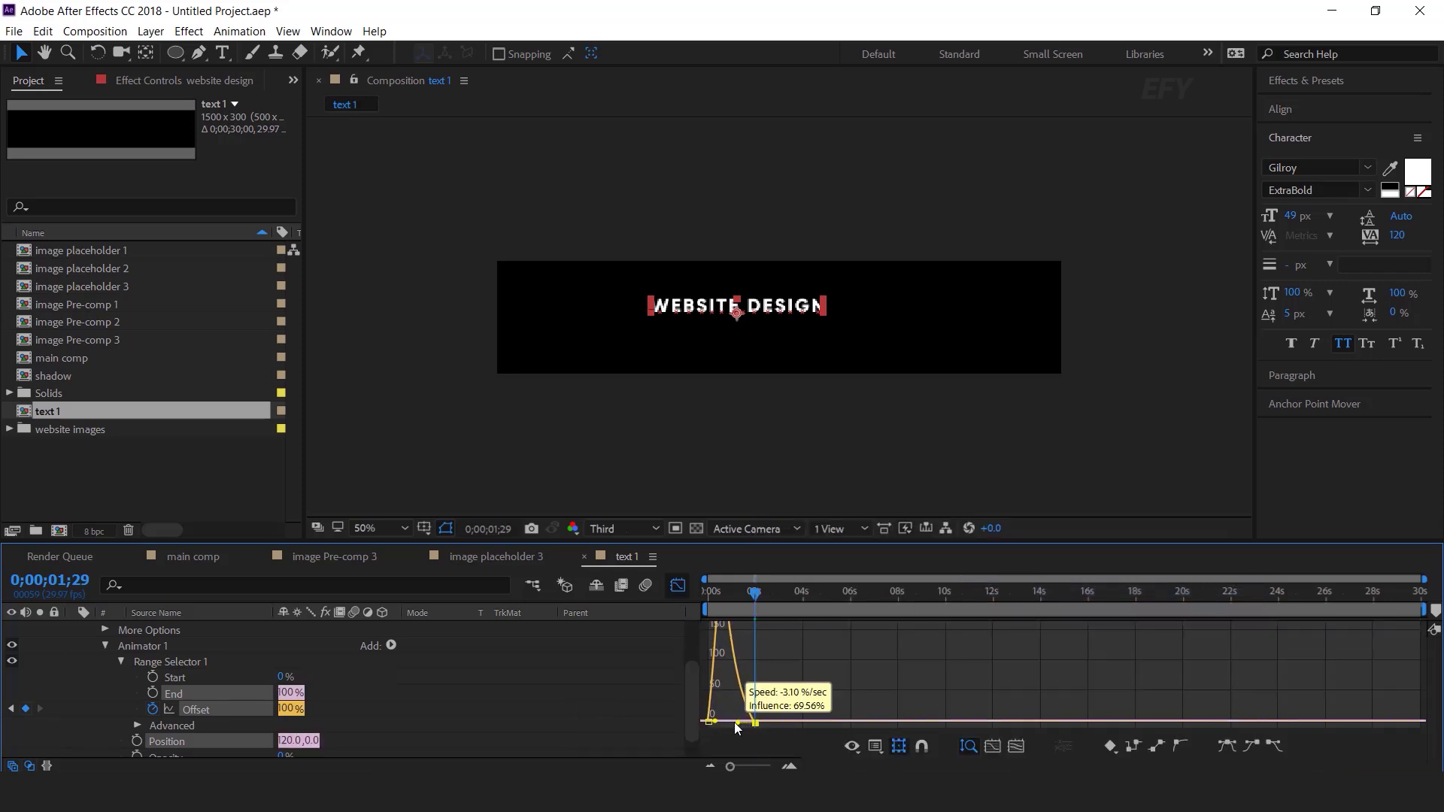
{"action": "left_click", "coordinate": [678, 586]}
{"action": "key", "text": "Home"}
{"action": "key", "text": "space"}
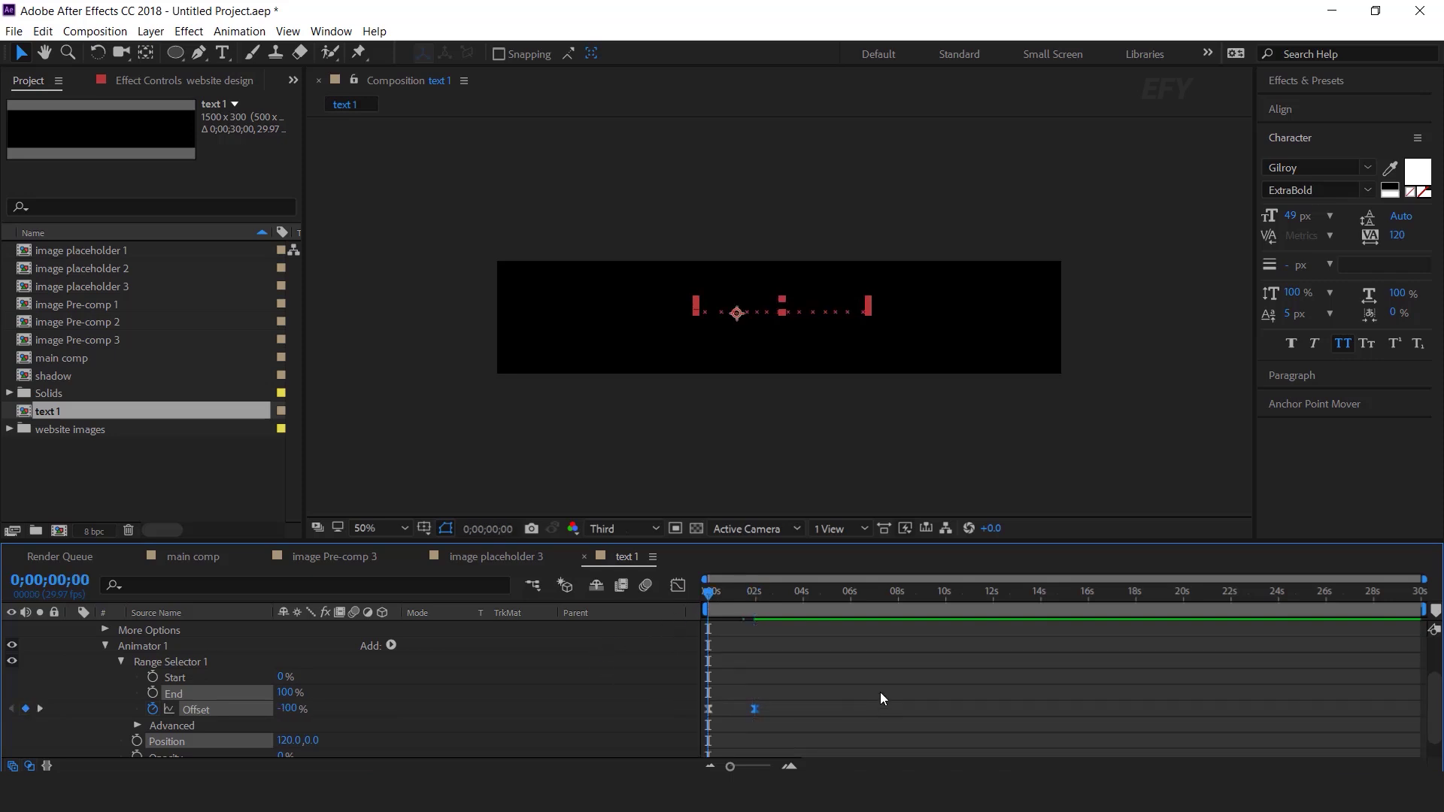
- Duplicate the title layer, place the copy beneath it in the layer stack, and move its text directly below the original
{"action": "left_click_drag", "start_coordinate": [723, 593], "coordinate": [753, 596]}
{"action": "scroll", "coordinate": [54, 670], "scroll_direction": "up", "scroll_amount": 2}
{"action": "left_click", "coordinate": [73, 629]}
{"action": "left_click", "coordinate": [194, 632]}
{"action": "key", "text": "ctrl+d"}
{"action": "key", "text": "ctrl+bracketleft"}
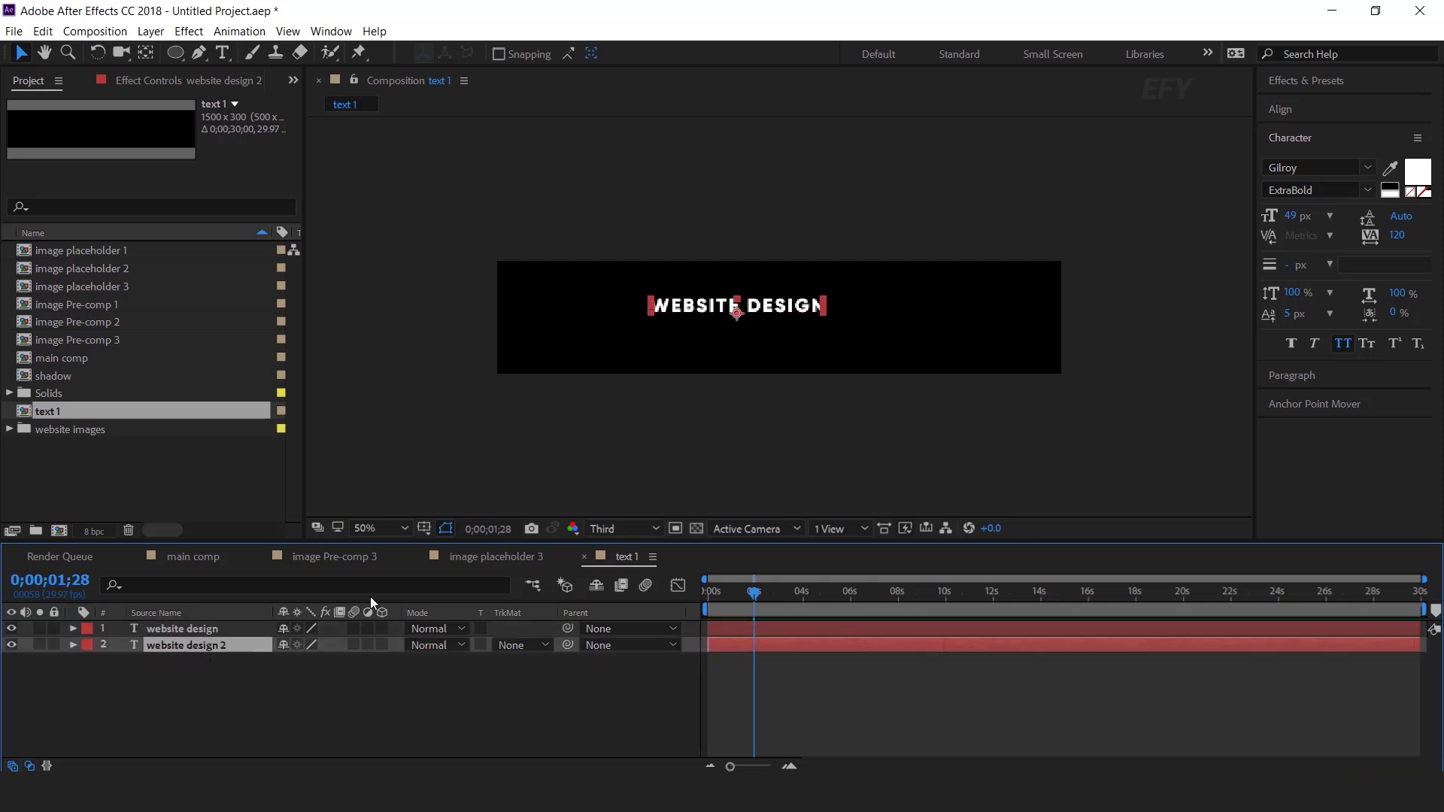
{"action": "left_click_drag", "start_coordinate": [769, 309], "coordinate": [773, 352]}
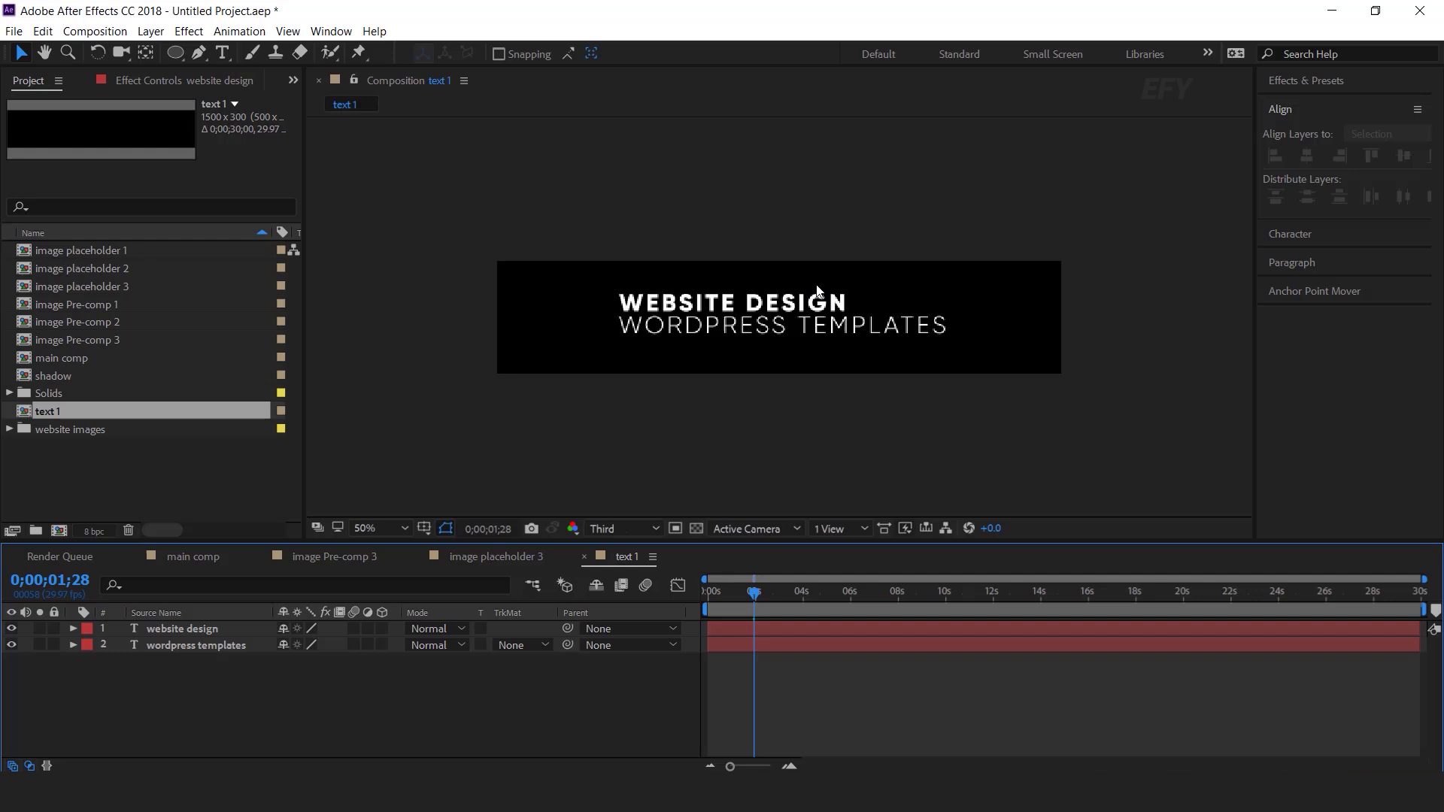
{"action": "left_click", "coordinate": [818, 297]}
- Apply a Fill effect to the website design layer and set its color to pale yellow
{"action": "left_click", "coordinate": [201, 630]}
{"action": "key", "text": "ctrl+space"}
{"action": "type", "text": "fill"}
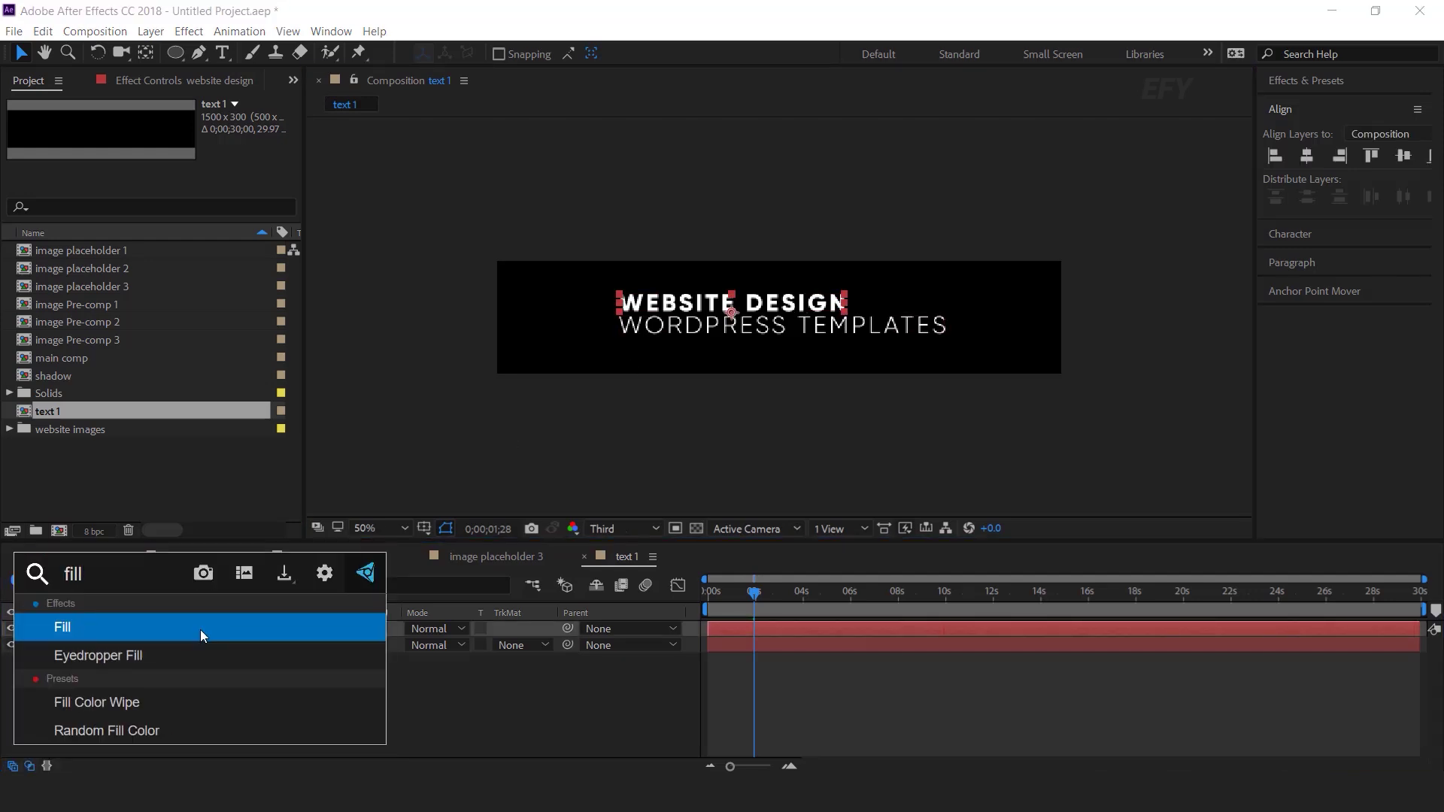
{"action": "key", "text": "Return"}
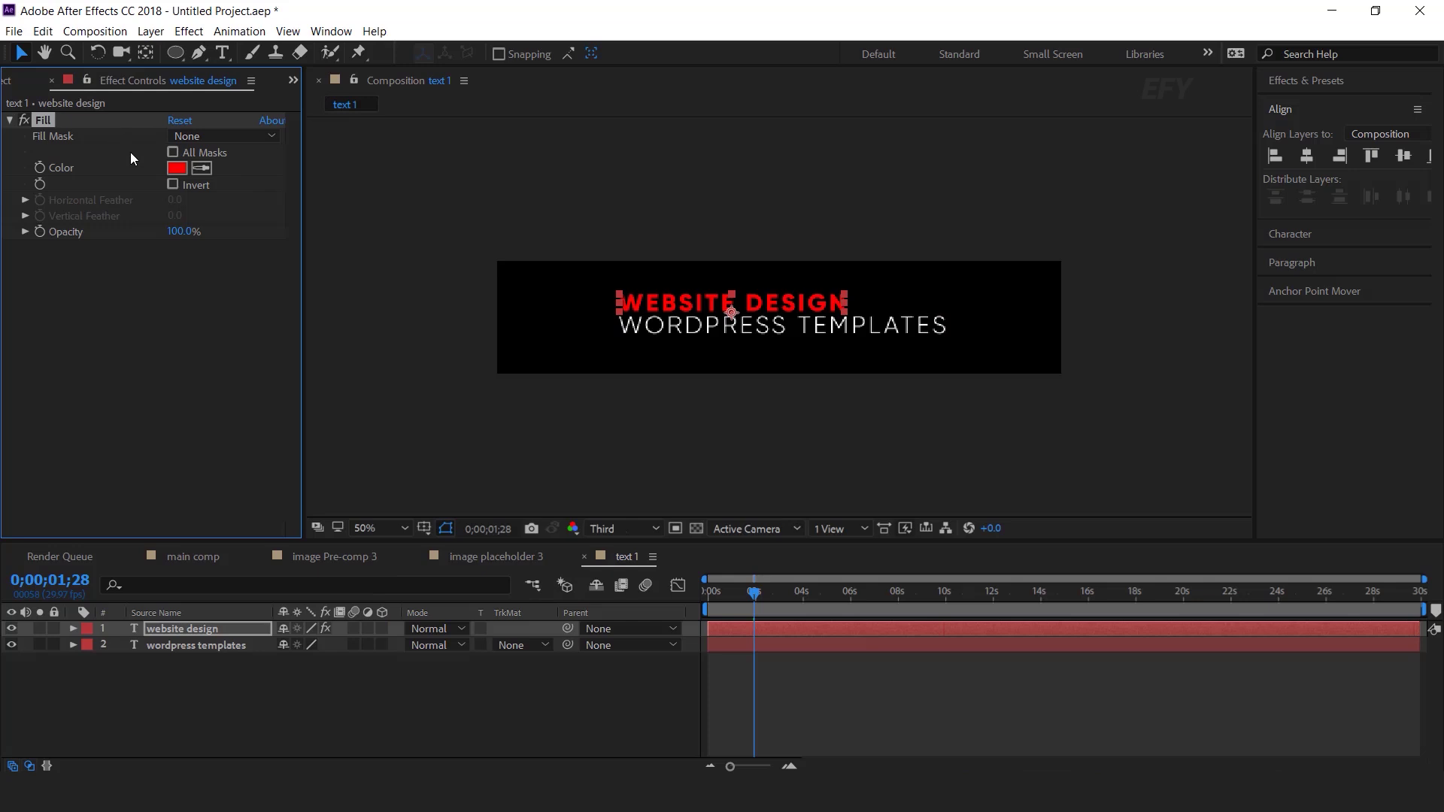
{"action": "left_click", "coordinate": [178, 170]}
{"action": "left_click", "coordinate": [345, 346]}
{"action": "left_click_drag", "start_coordinate": [185, 150], "coordinate": [150, 138]}
{"action": "left_click", "coordinate": [495, 145]}
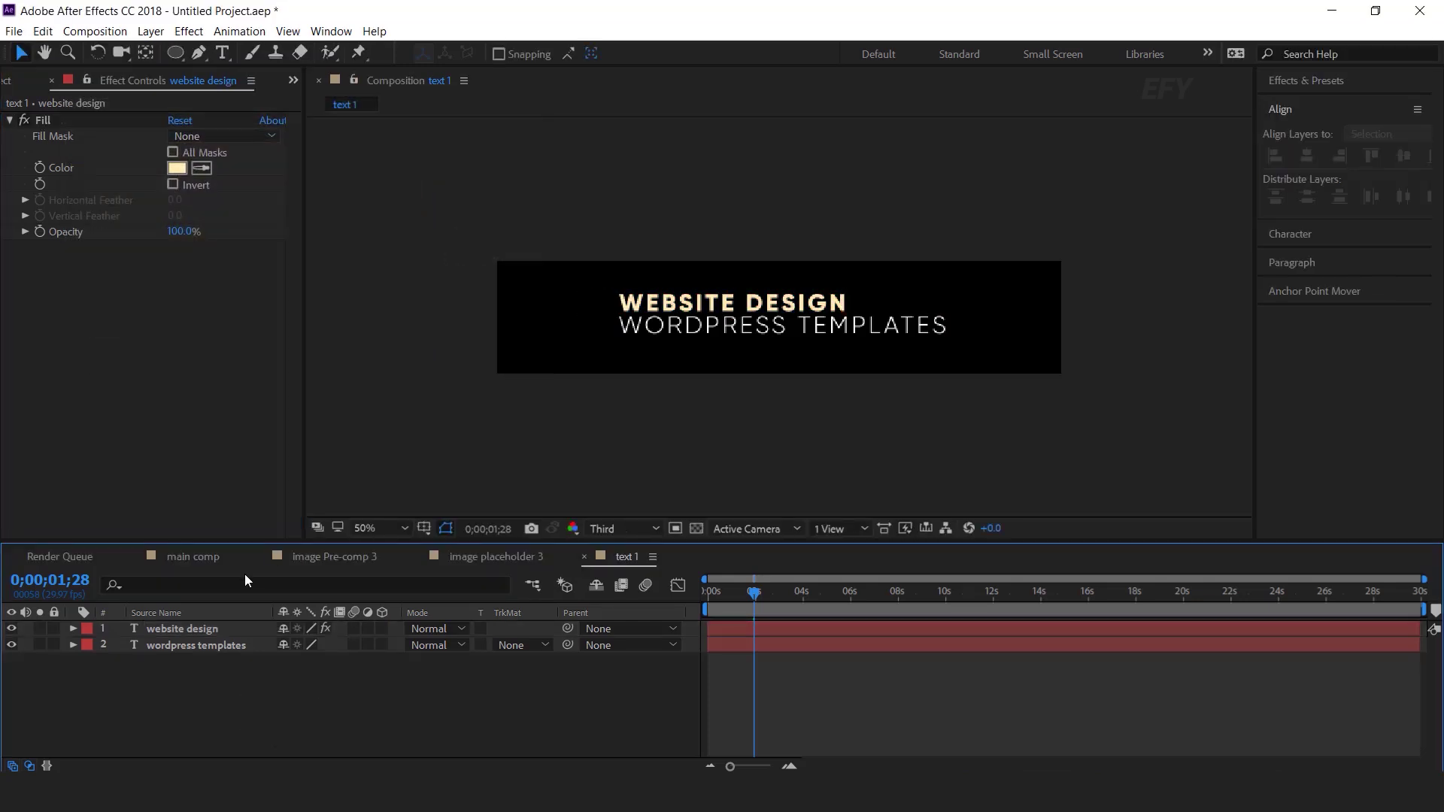
- Add text 1 as the top layer of the main comp, make it 3D, and place it right of the website image
{"action": "left_click", "coordinate": [196, 557]}
{"action": "left_click", "coordinate": [23, 80]}
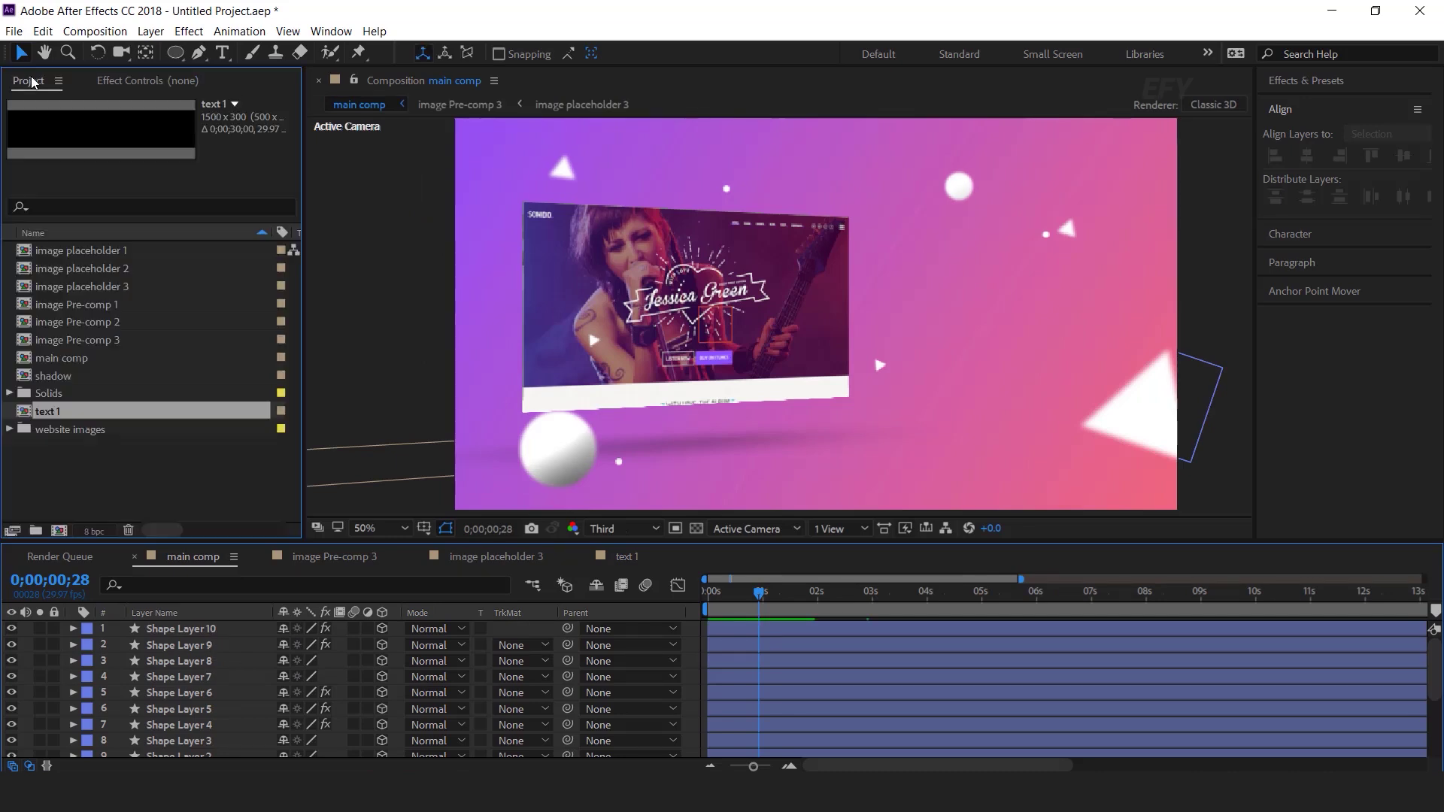
{"action": "left_click_drag", "start_coordinate": [53, 451], "coordinate": [215, 625]}
{"action": "left_click", "coordinate": [382, 628]}
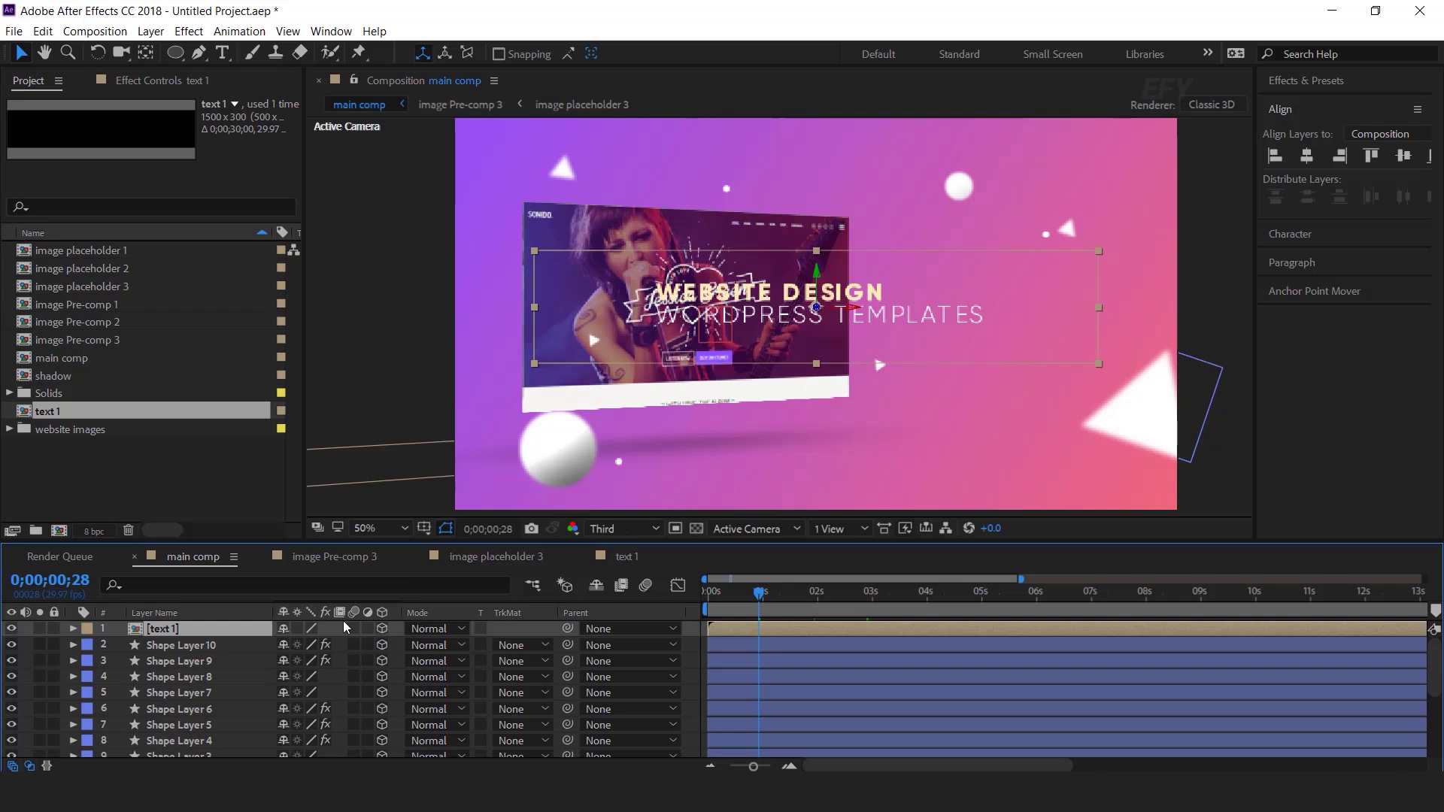
{"action": "left_click_drag", "start_coordinate": [758, 270], "coordinate": [976, 283]}
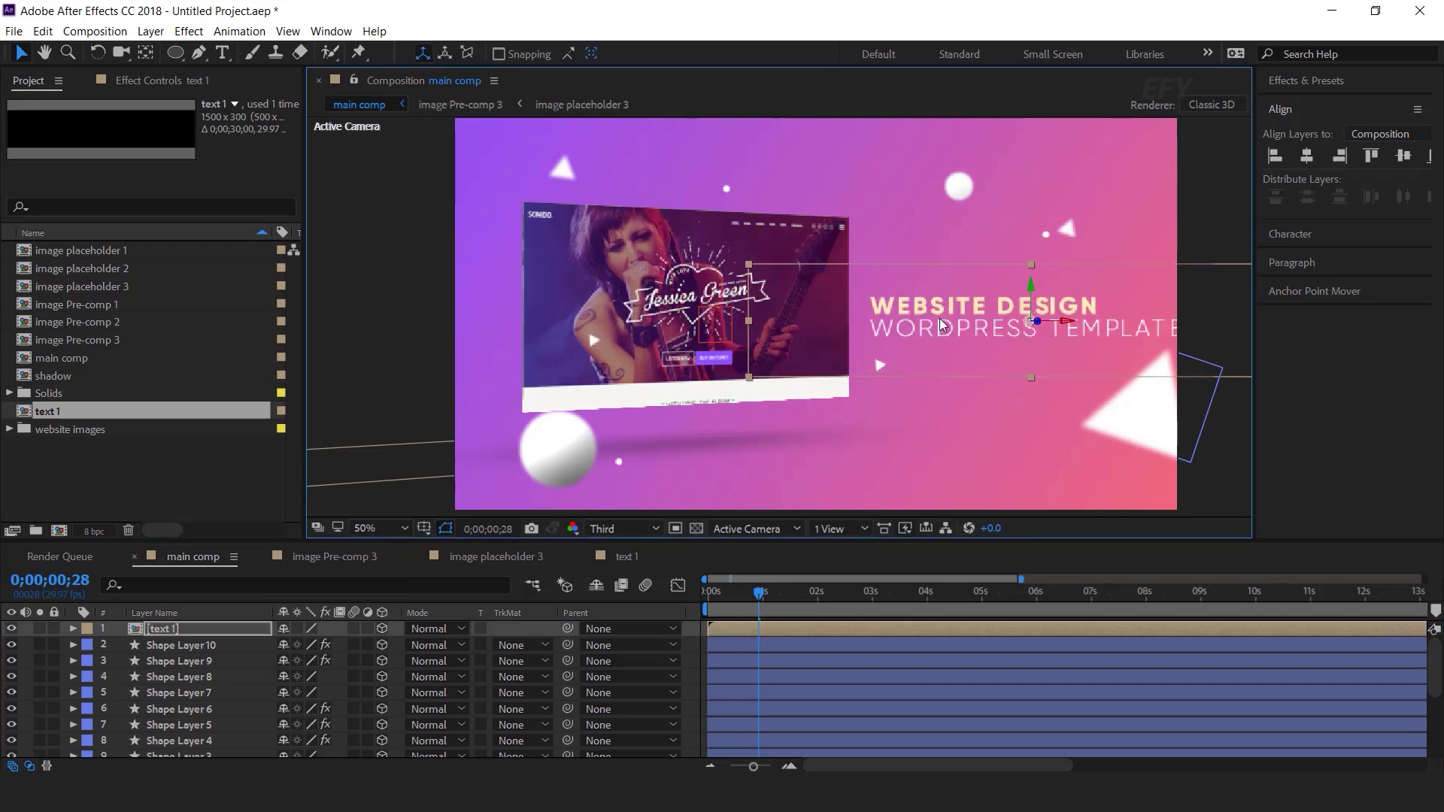
- Scale the text 1 layer to 74% and shift it left so both text lines fit inside the frame
{"action": "left_click", "coordinate": [197, 630]}
{"action": "key", "text": "s"}
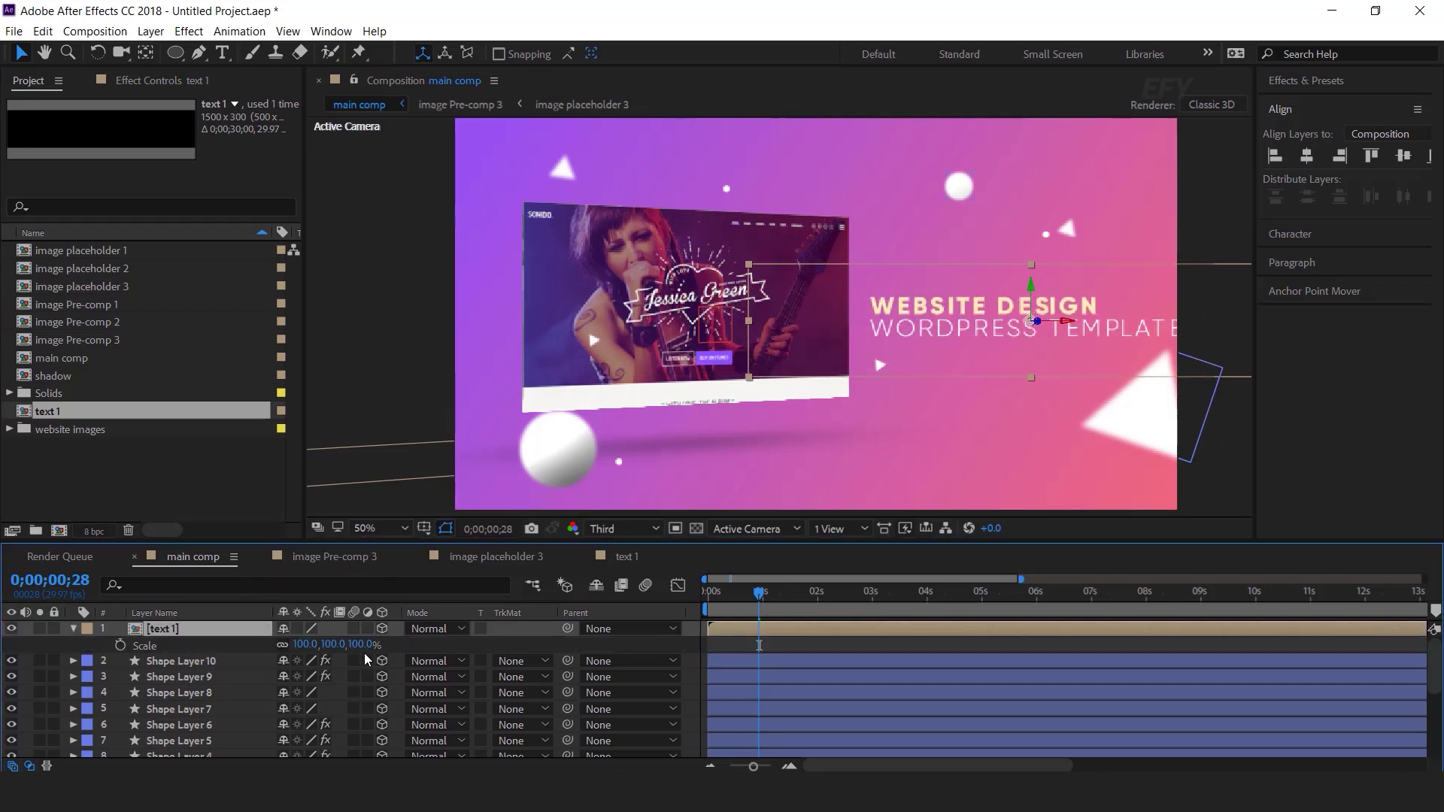
{"action": "left_click_drag", "start_coordinate": [363, 645], "coordinate": [343, 645]}
{"action": "left_click", "coordinate": [1093, 324]}
{"action": "left_click_drag", "start_coordinate": [1089, 319], "coordinate": [1076, 319]}
- Apply a Drop Shadow effect to the text 1 layer with an opacity of 30%
{"action": "left_click", "coordinate": [200, 629]}
{"action": "key", "text": "ctrl+space"}
{"action": "type", "text": "dro"}
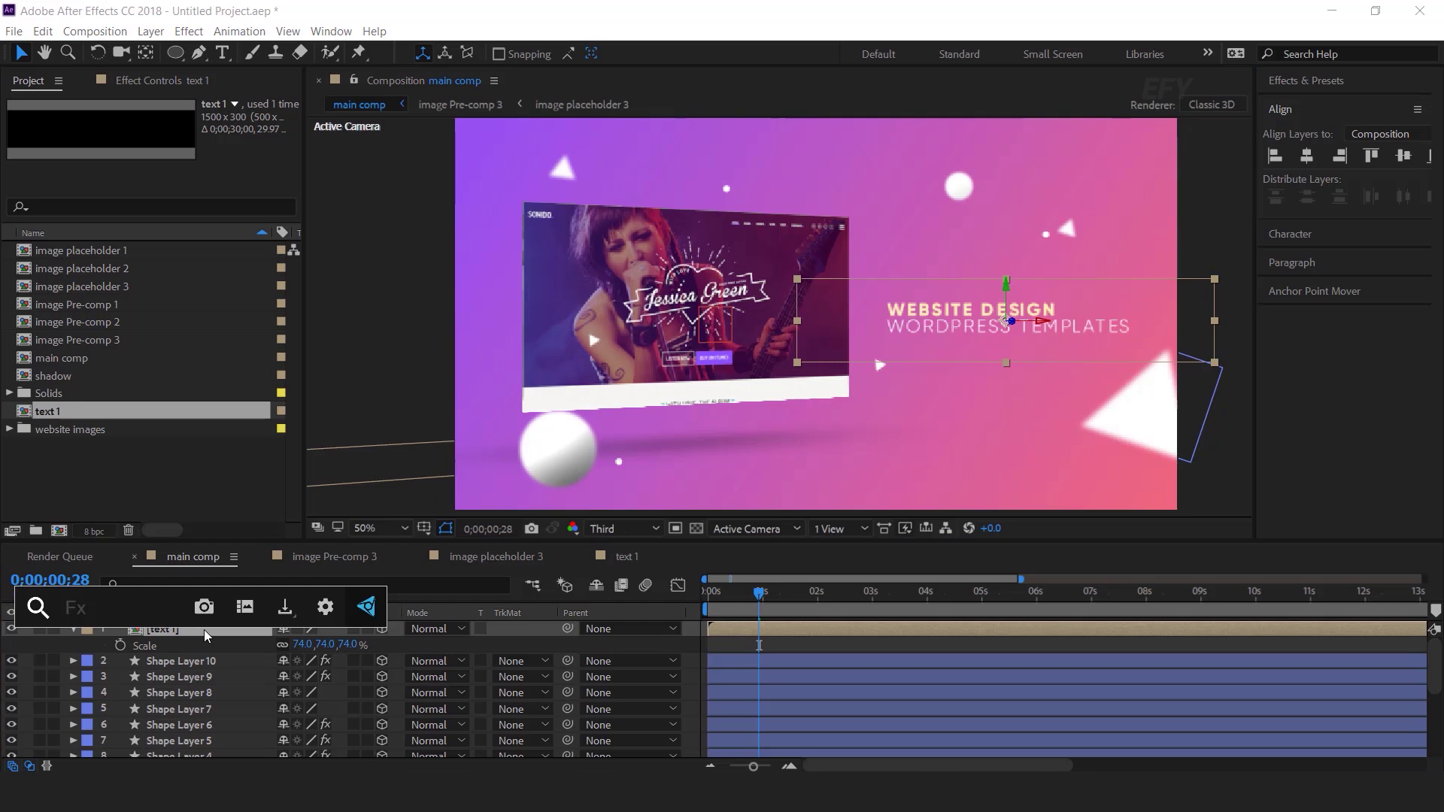
{"action": "type", "text": "p"}
{"action": "key", "text": "Return"}
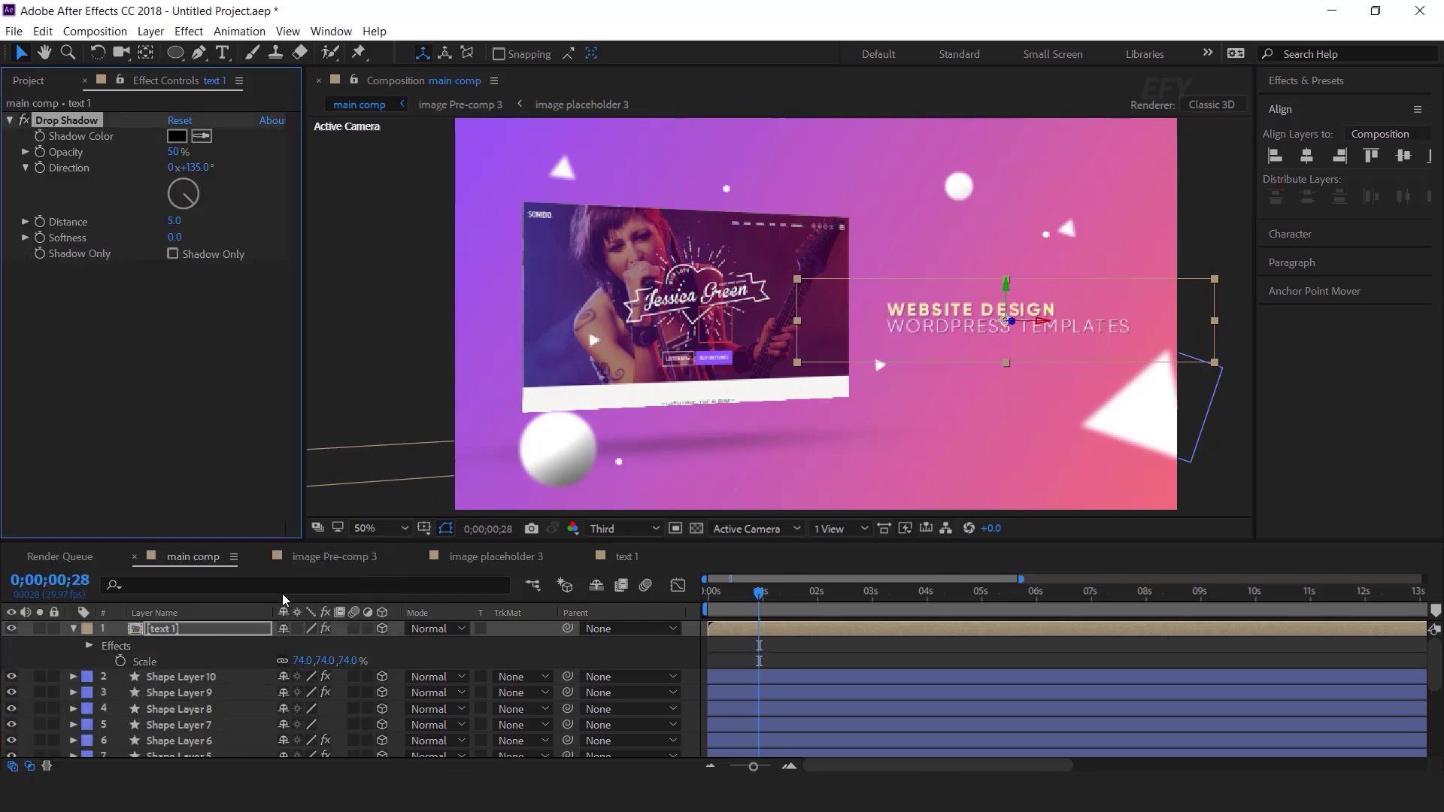
{"action": "left_click", "coordinate": [173, 151]}
{"action": "key", "text": "Return"}
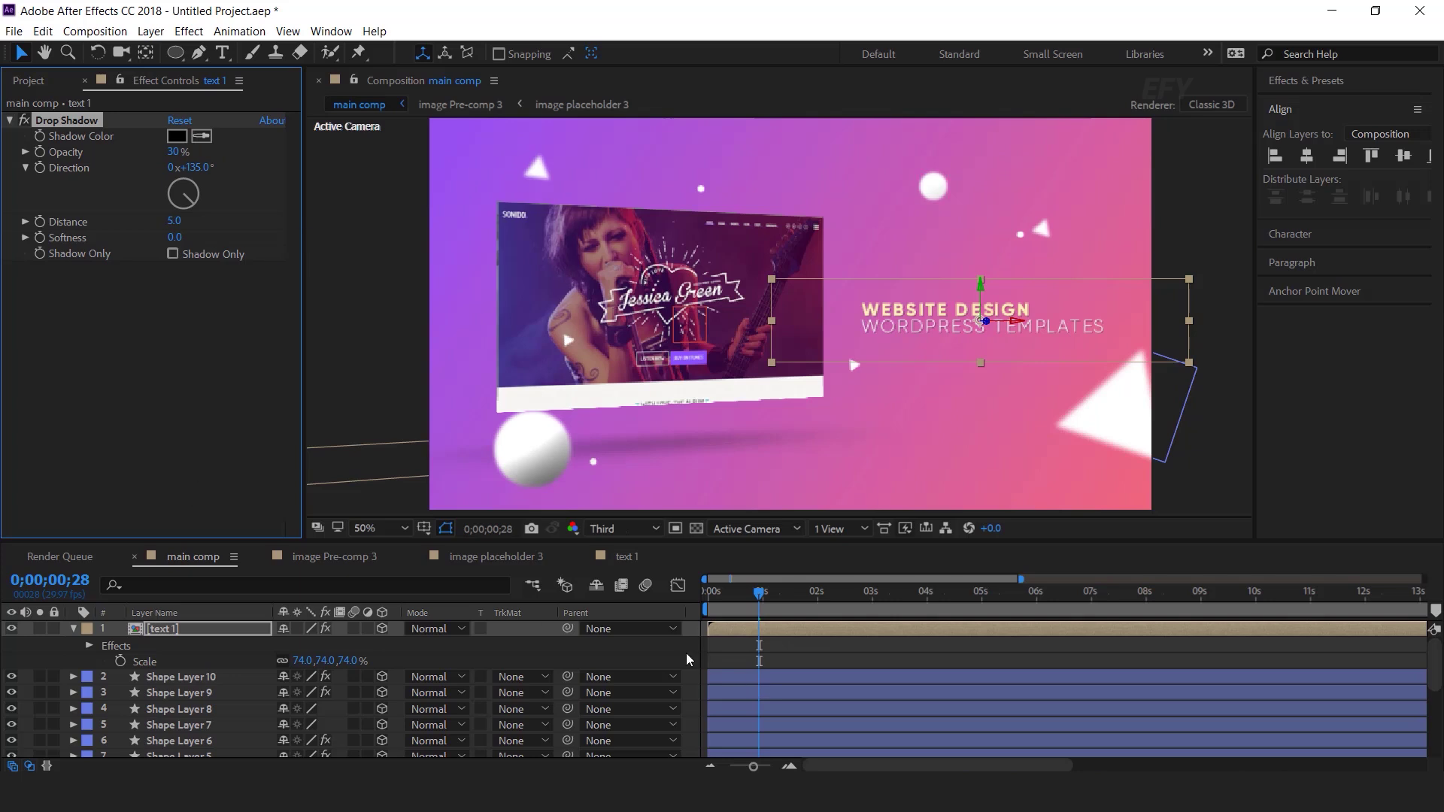
{"action": "left_click", "coordinate": [692, 655]}
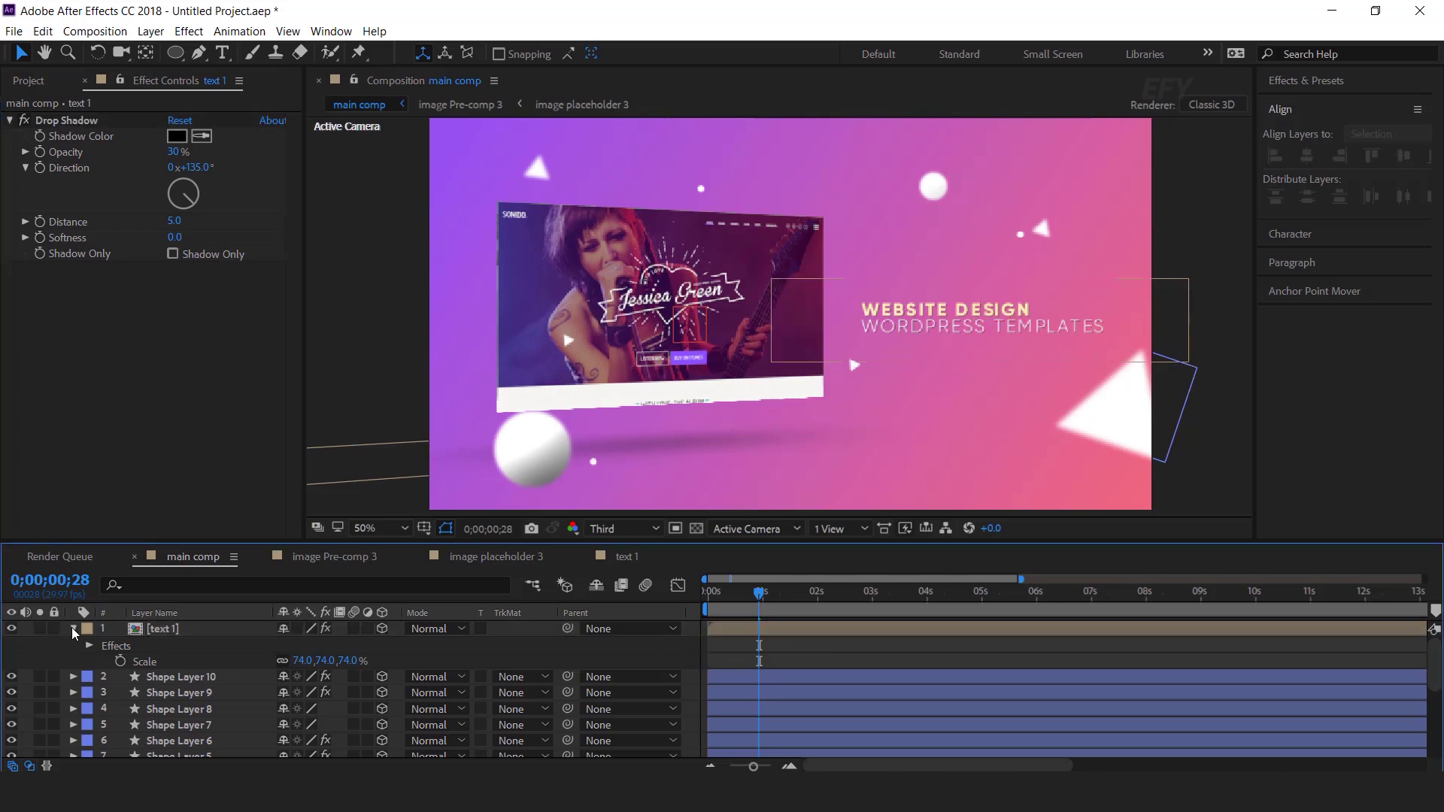
- Parent the text 1 layer to the image control layer and preview the animation from the start
{"action": "left_click", "coordinate": [73, 629]}
{"action": "left_click", "coordinate": [167, 630]}
{"action": "key", "text": "comma"}
{"action": "left_click_drag", "start_coordinate": [557, 633], "coordinate": [208, 698]}
{"action": "left_click_drag", "start_coordinate": [762, 599], "coordinate": [593, 618]}
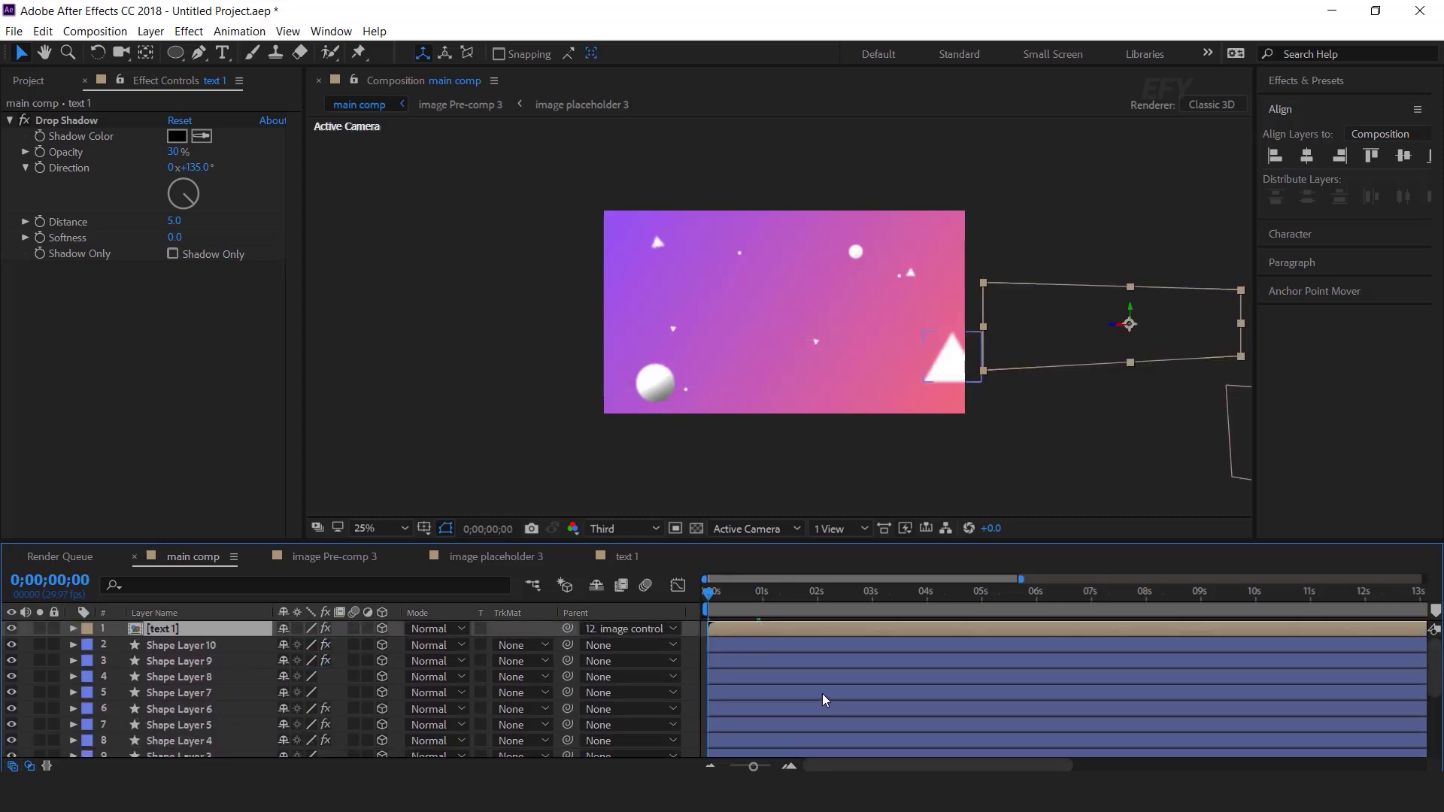
{"action": "key", "text": "space"}
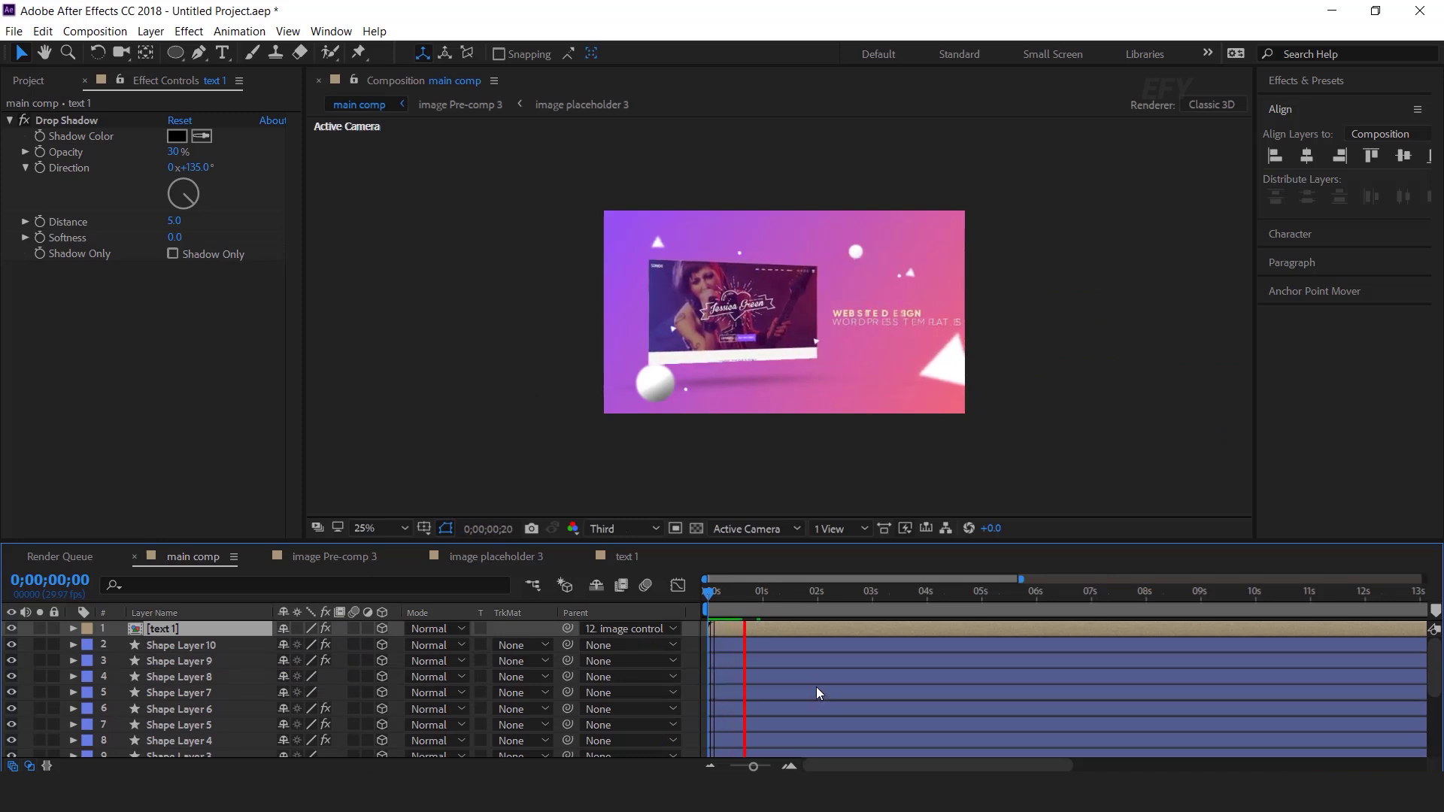
- Delay the text 1 layer to start just before 0;00;01;16 and preview the result fitted to the viewer
{"action": "left_click", "coordinate": [790, 592]}
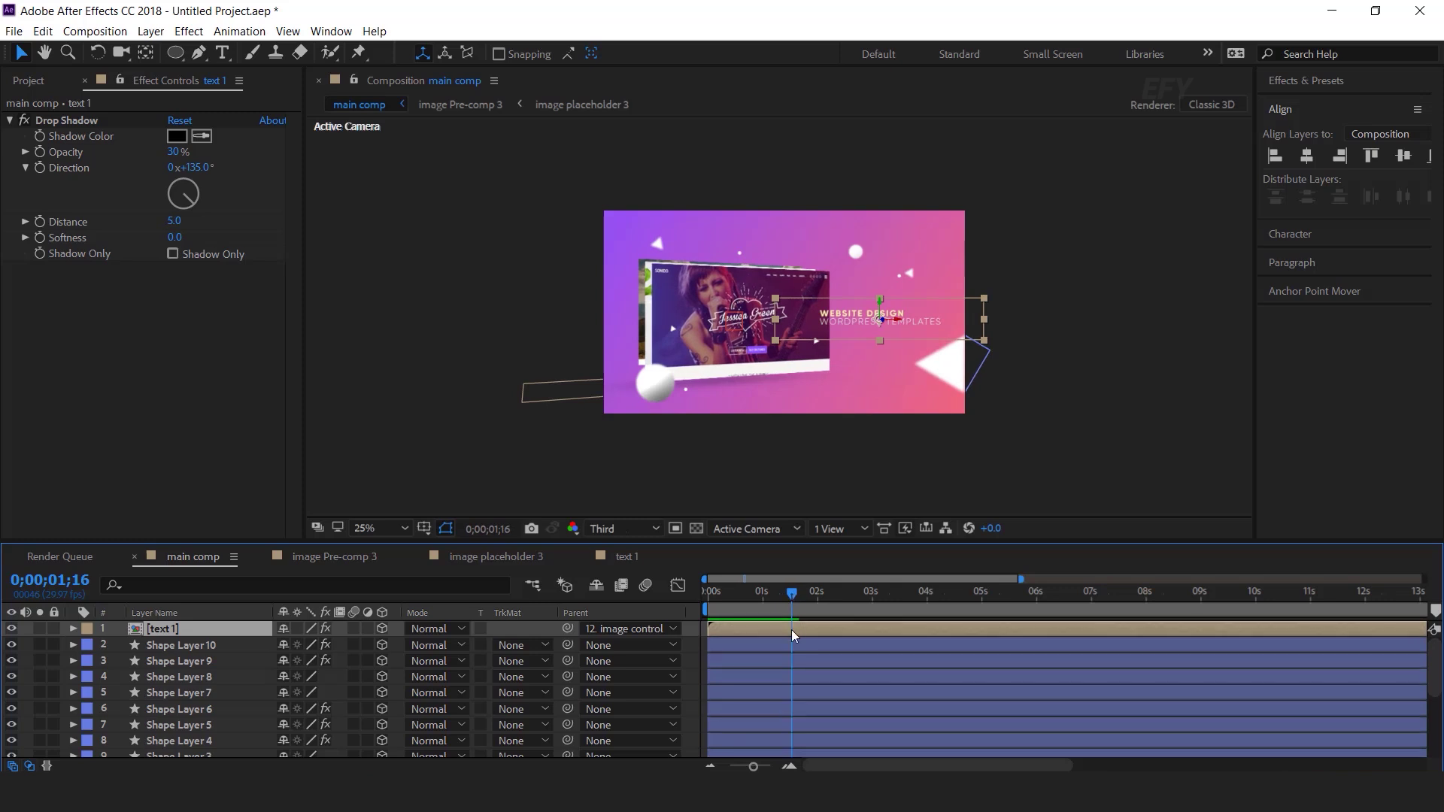
{"action": "left_click_drag", "start_coordinate": [755, 629], "coordinate": [825, 625]}
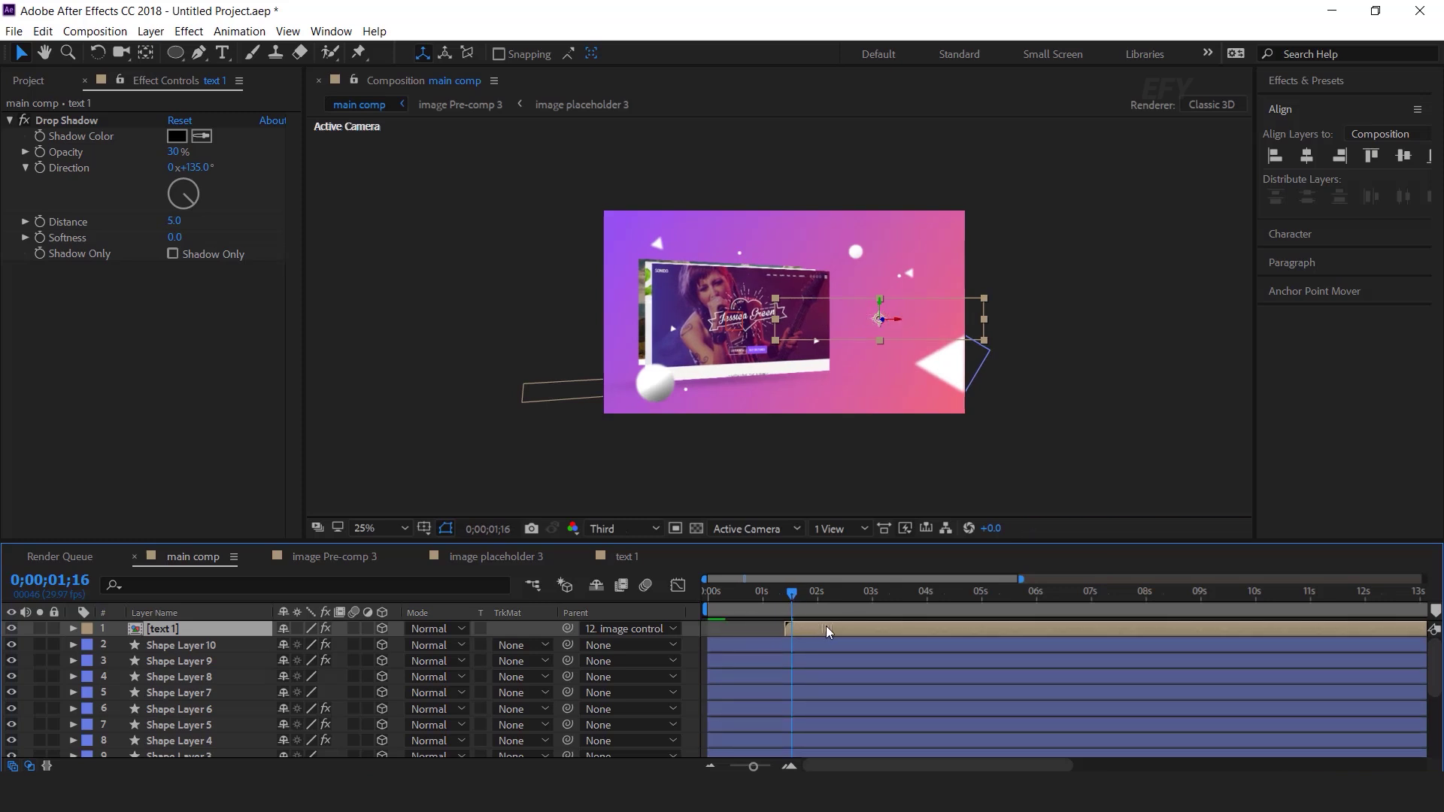
{"action": "key", "text": "space"}
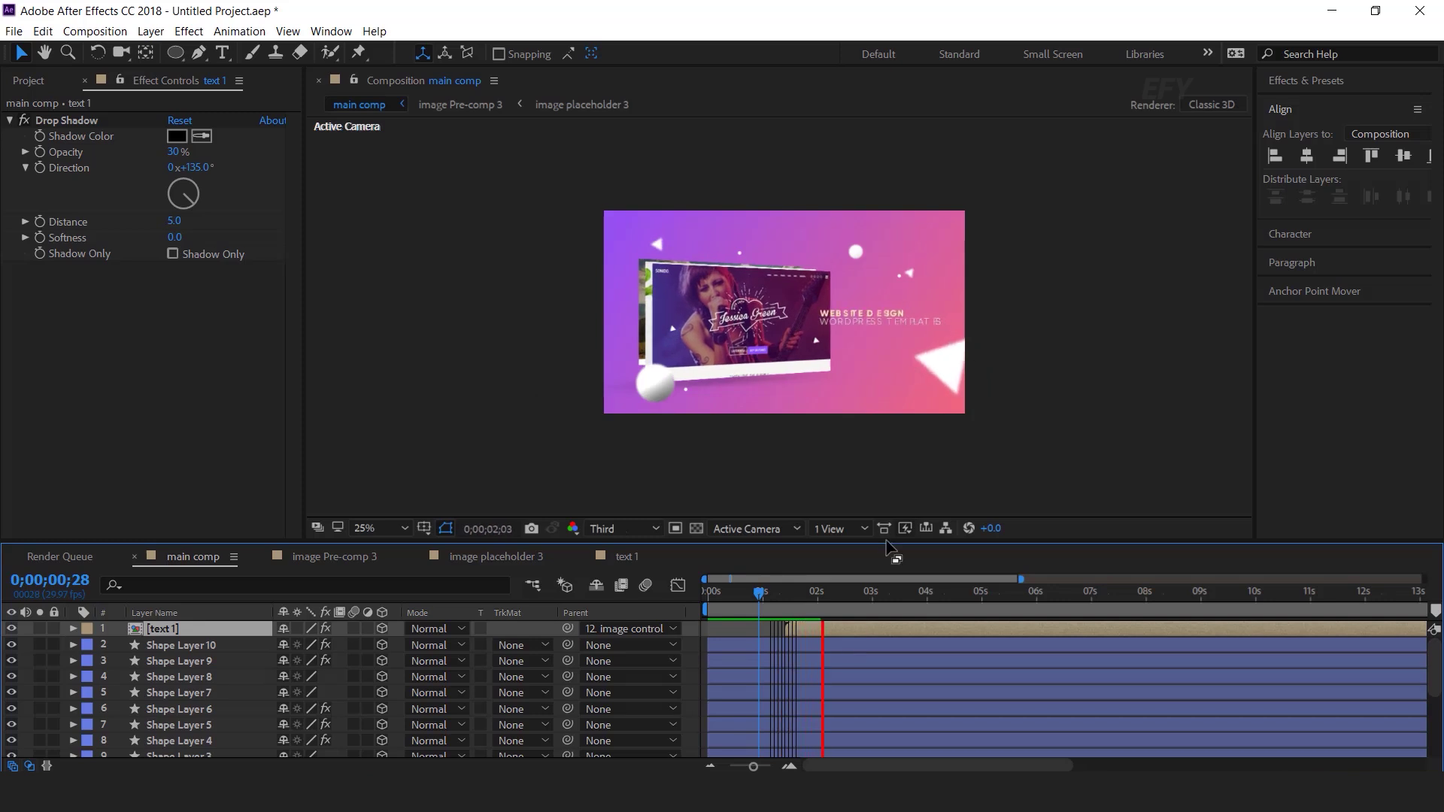
{"action": "left_click", "coordinate": [382, 528]}
{"action": "left_click", "coordinate": [412, 225]}
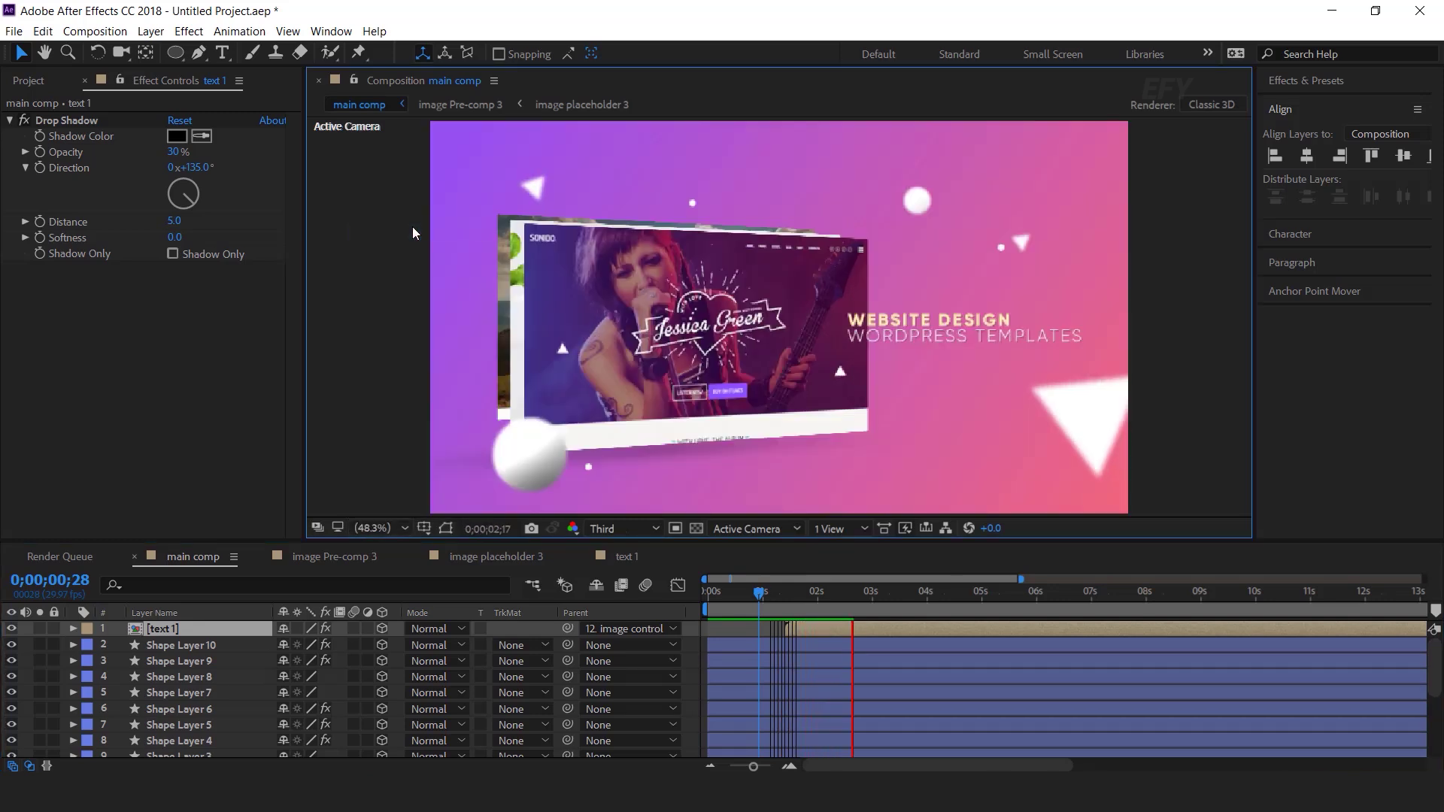
{"action": "left_click", "coordinate": [896, 592]}
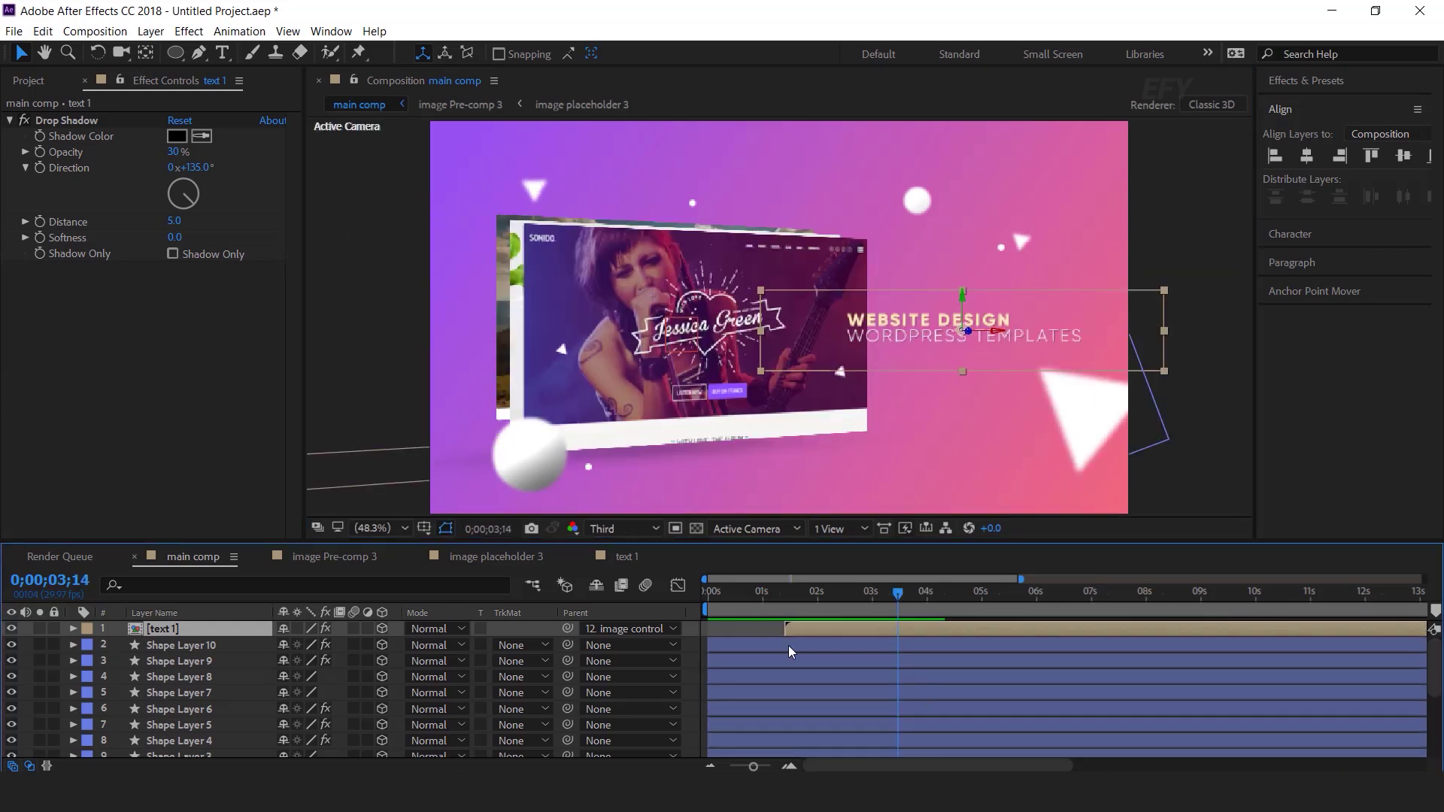
- Add a two-node camera with the 35mm preset to the main comp
{"action": "scroll", "coordinate": [848, 390], "scroll_direction": "down", "scroll_amount": 2}
{"action": "left_click", "coordinate": [411, 437]}
{"action": "right_click", "coordinate": [416, 426]}
{"action": "mouse_move", "coordinate": [558, 434]}
{"action": "left_click", "coordinate": [747, 512]}
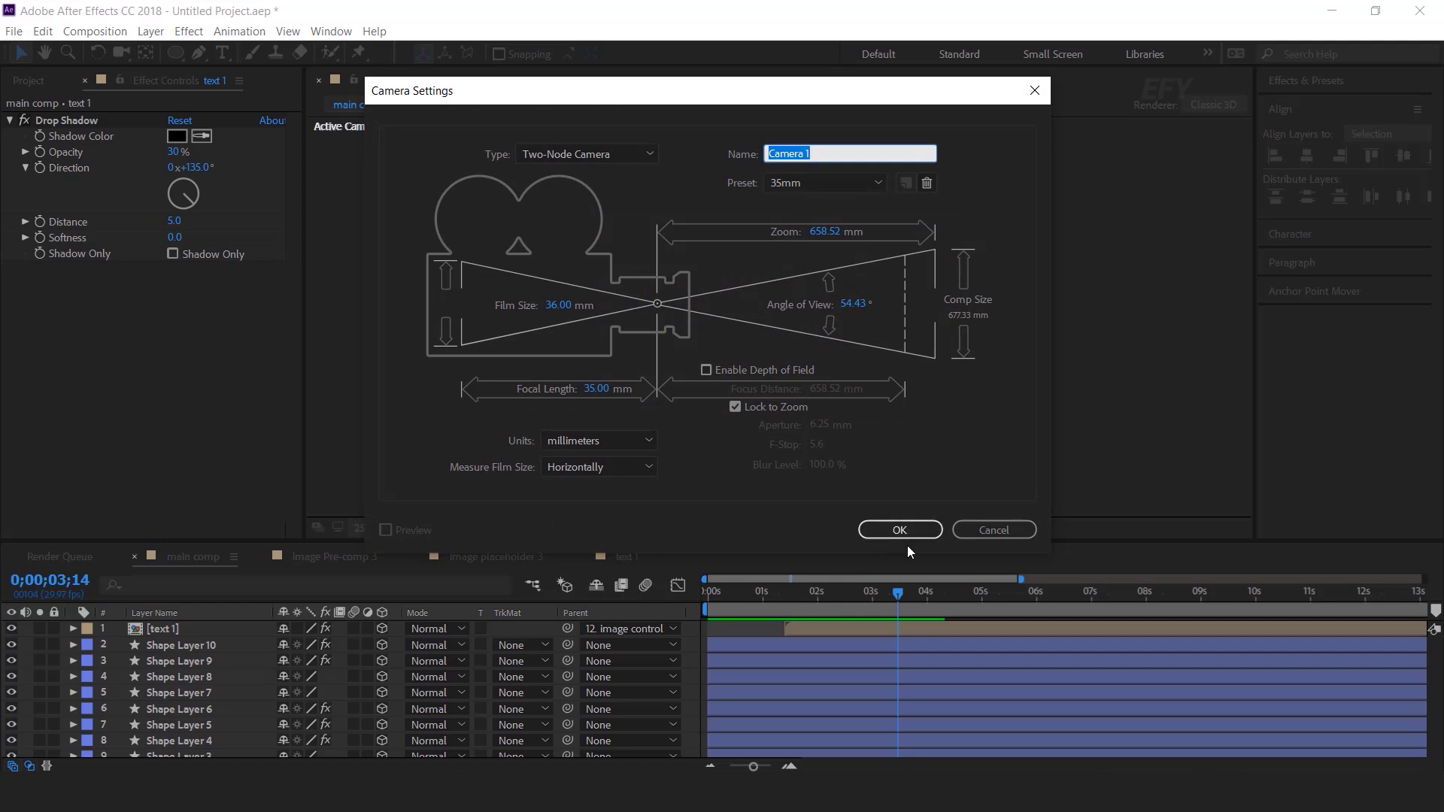
{"action": "left_click", "coordinate": [919, 529]}
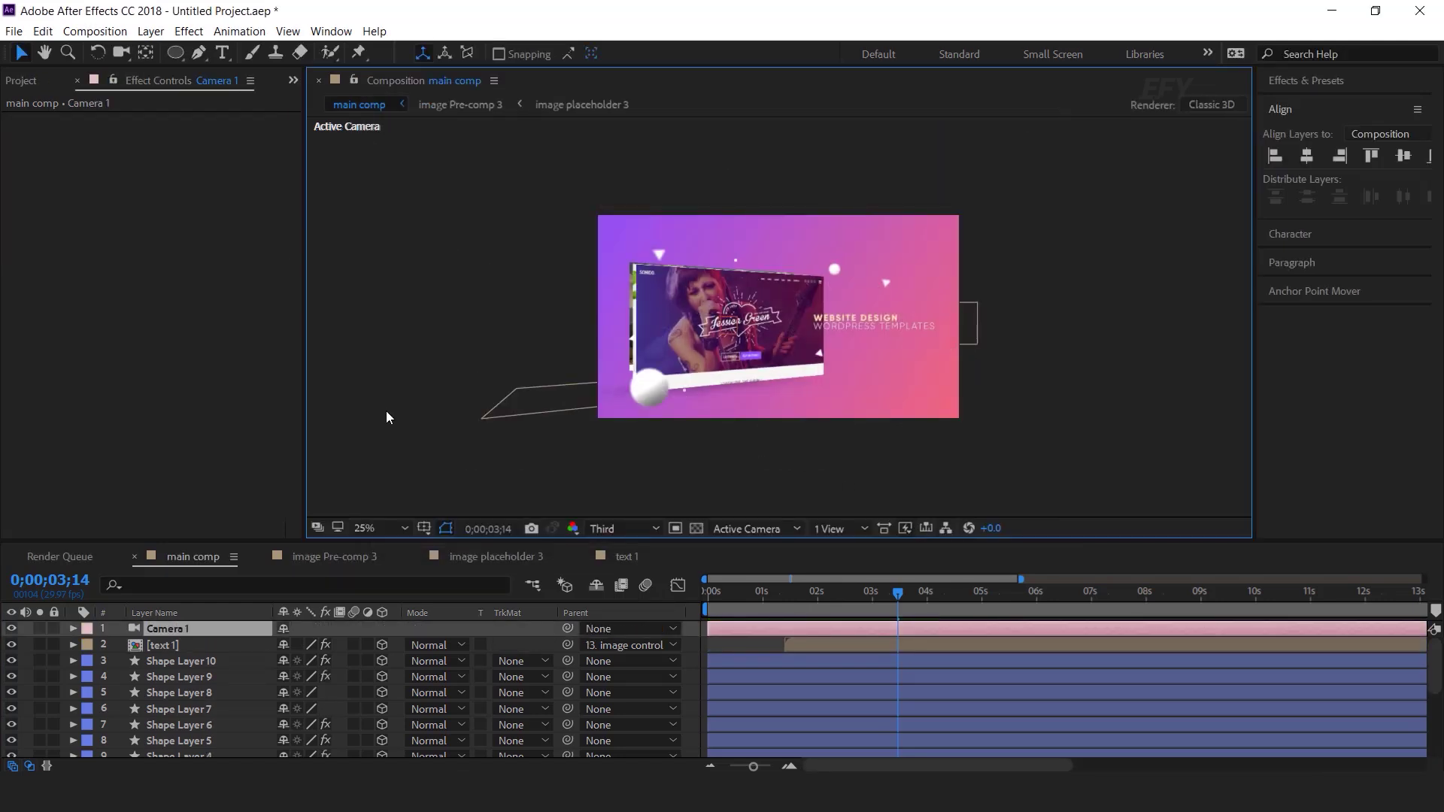
- Add a 3D null object with a centred anchor point to the main comp and parent Camera 1 to it
{"action": "right_click", "coordinate": [387, 412]}
{"action": "mouse_move", "coordinate": [409, 423]}
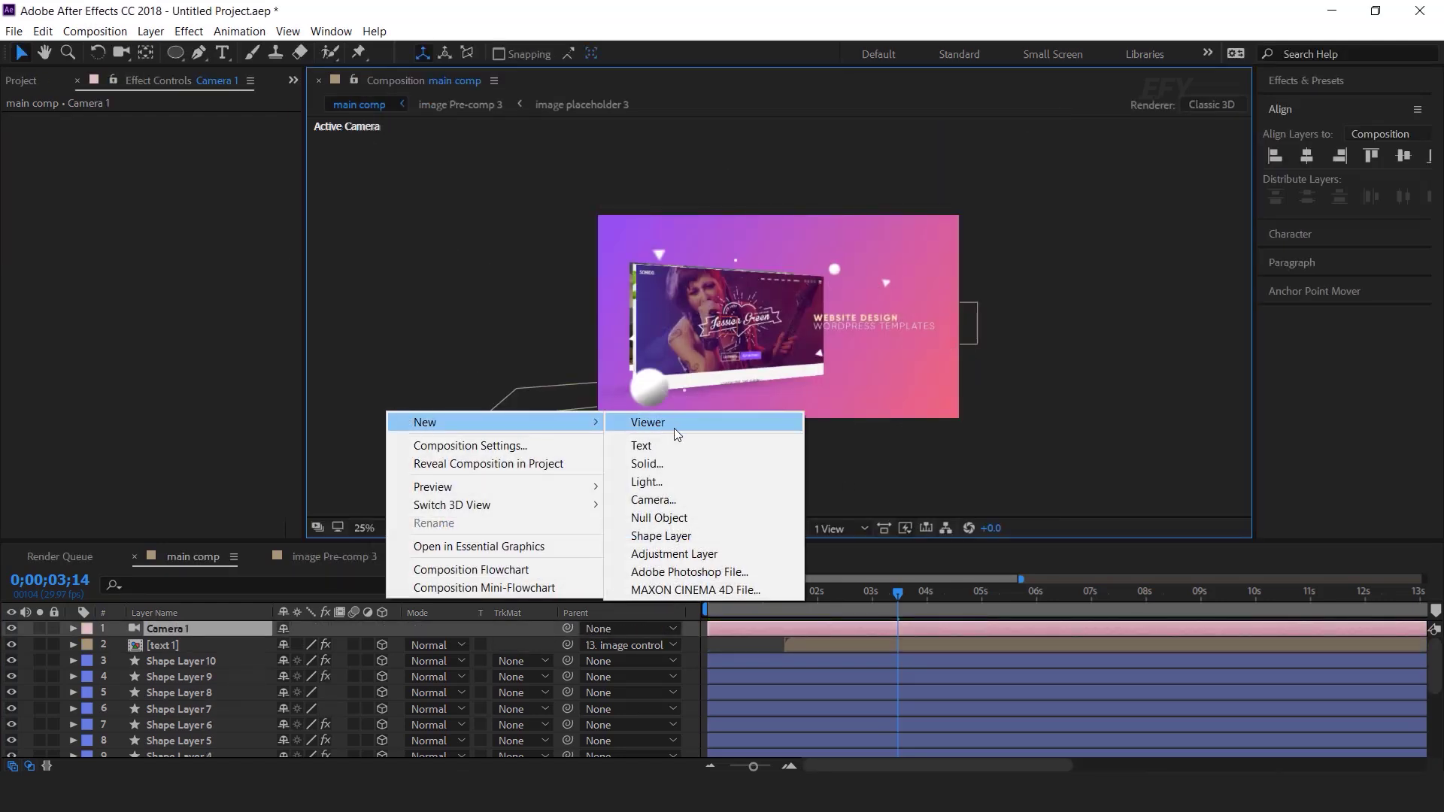
{"action": "left_click", "coordinate": [699, 522]}
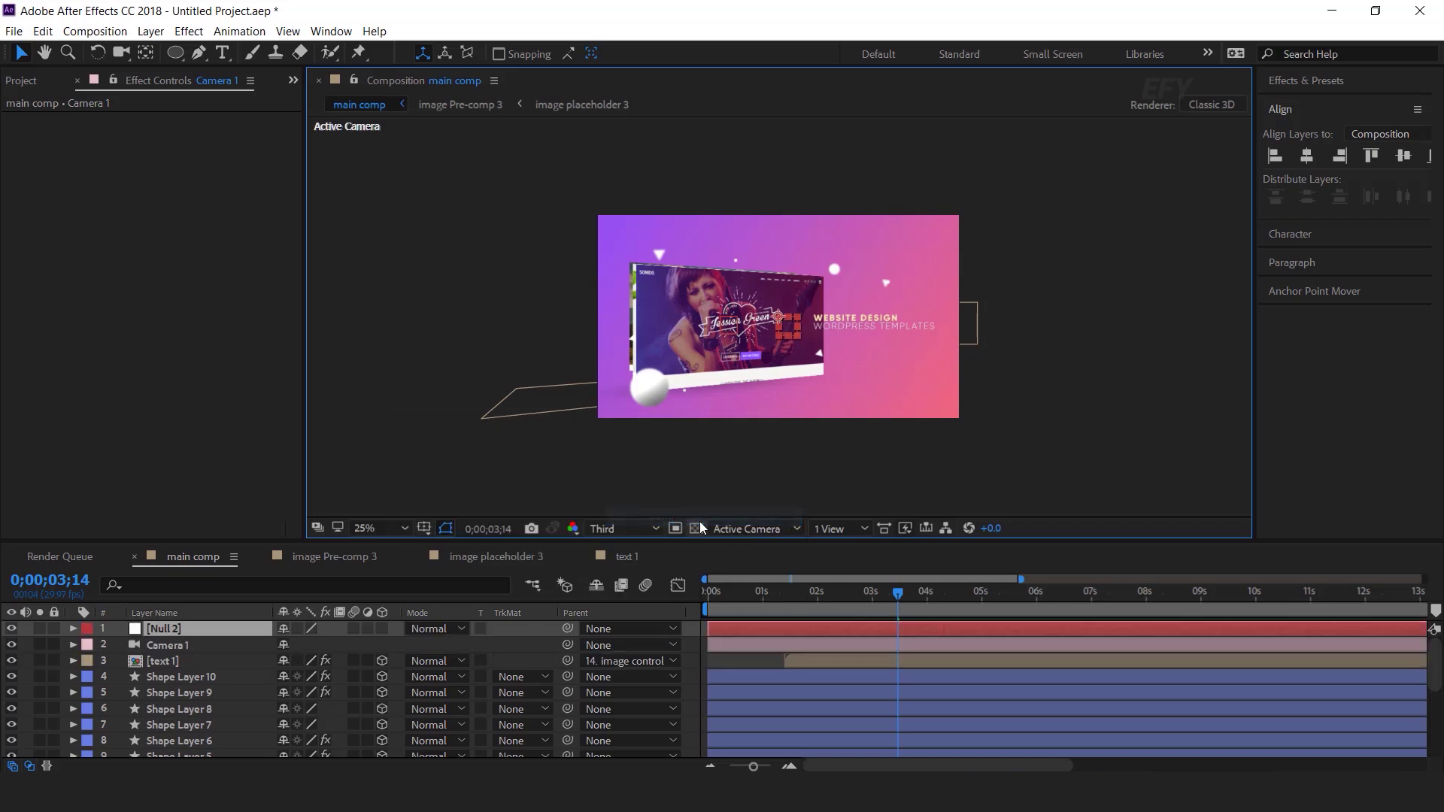
{"action": "left_click", "coordinate": [1320, 296]}
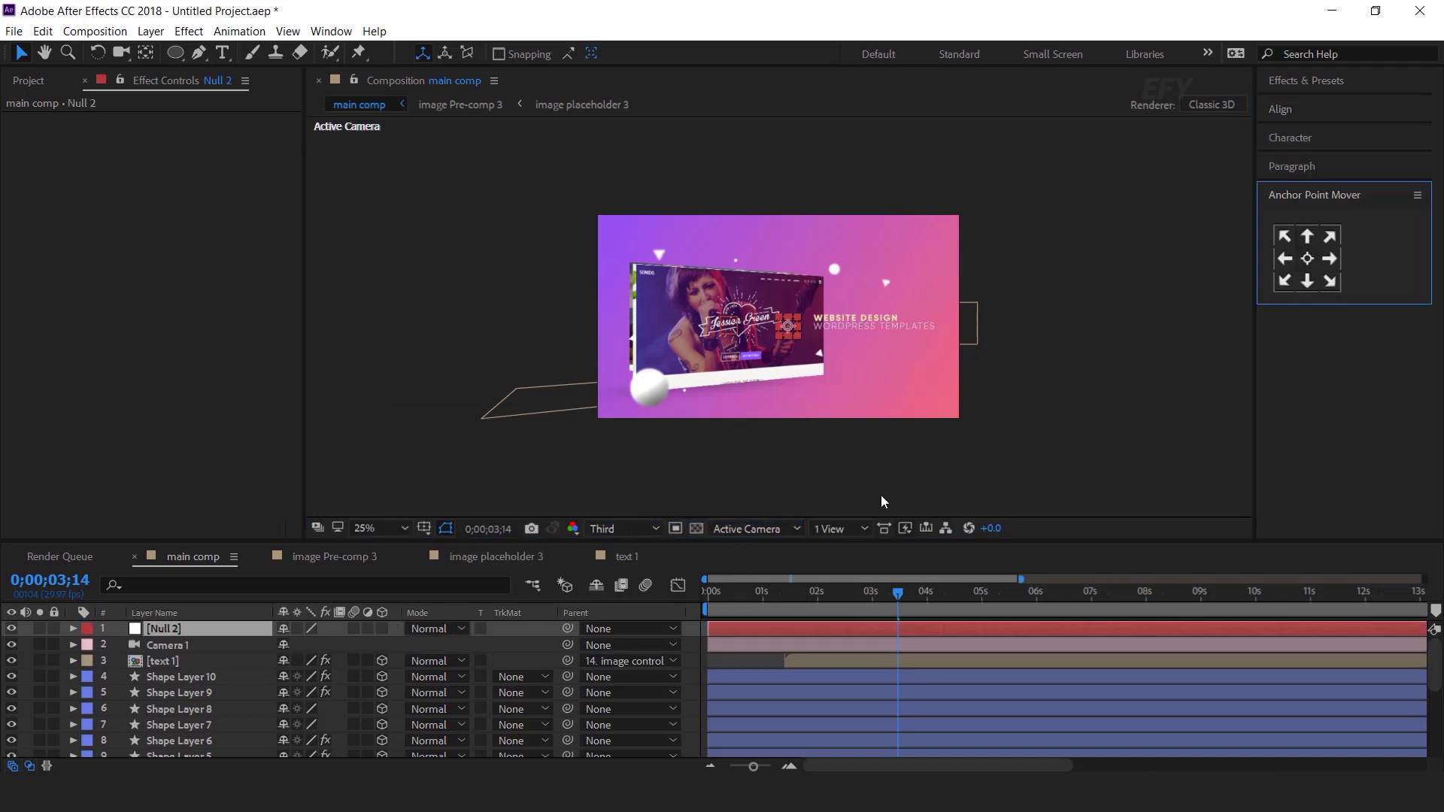
{"action": "left_click", "coordinate": [164, 626]}
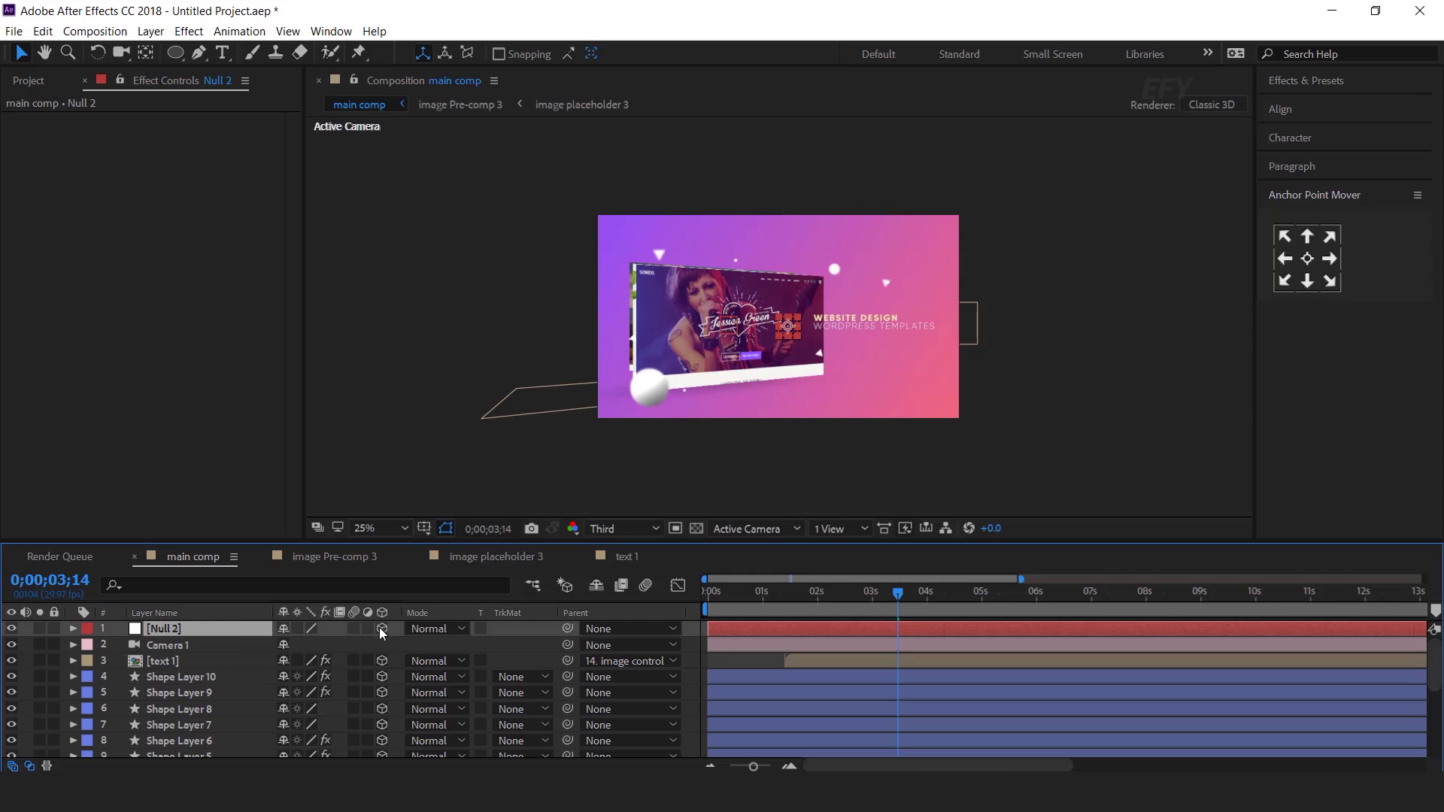
{"action": "left_click_drag", "start_coordinate": [570, 649], "coordinate": [165, 630]}
- Keyframe the Null 2 Position at -2420, 590, 0 on the first frame and 1010, 590, 0 at 0;00;00;28
{"action": "key", "text": "p"}
{"action": "key", "text": "Home"}
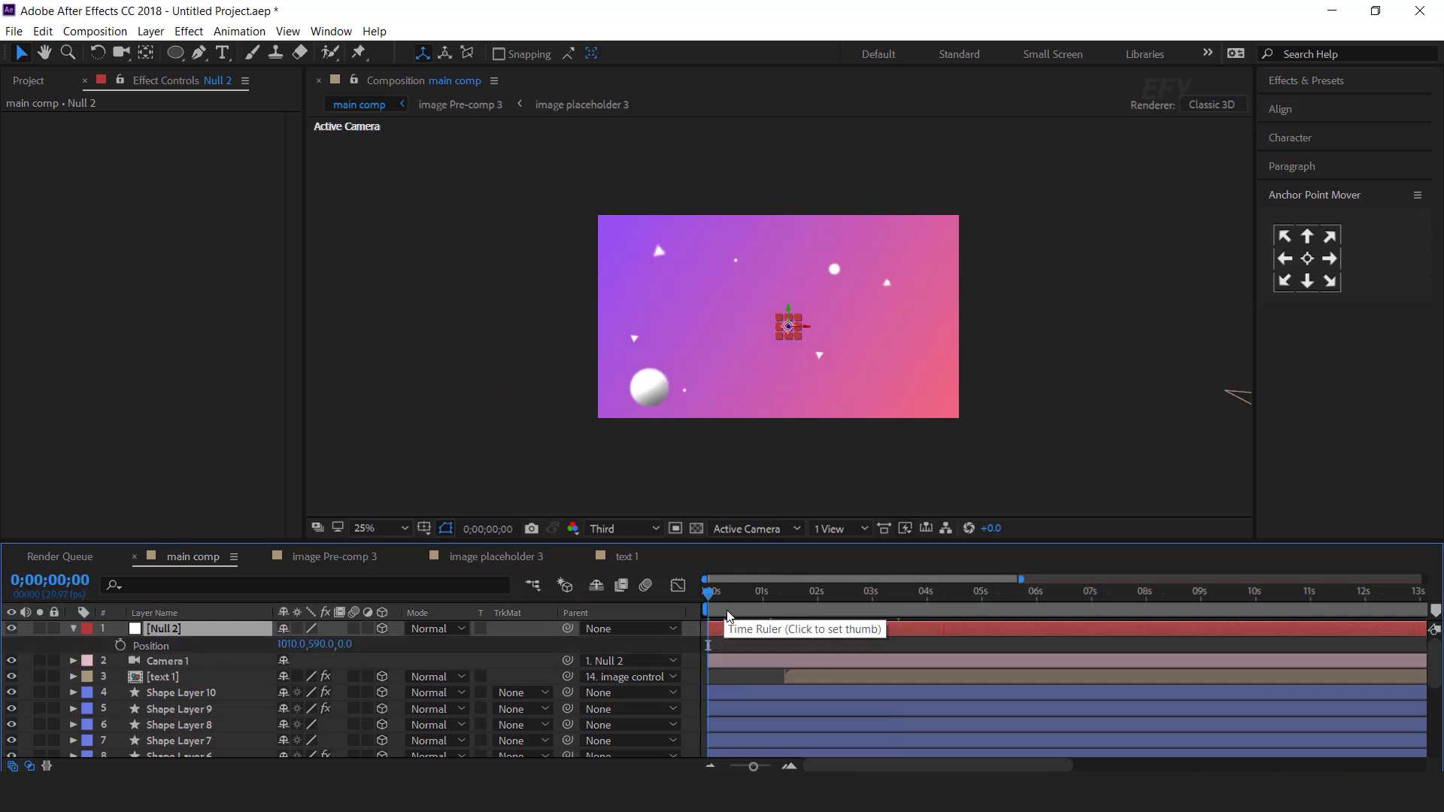
{"action": "key", "text": "shift+r"}
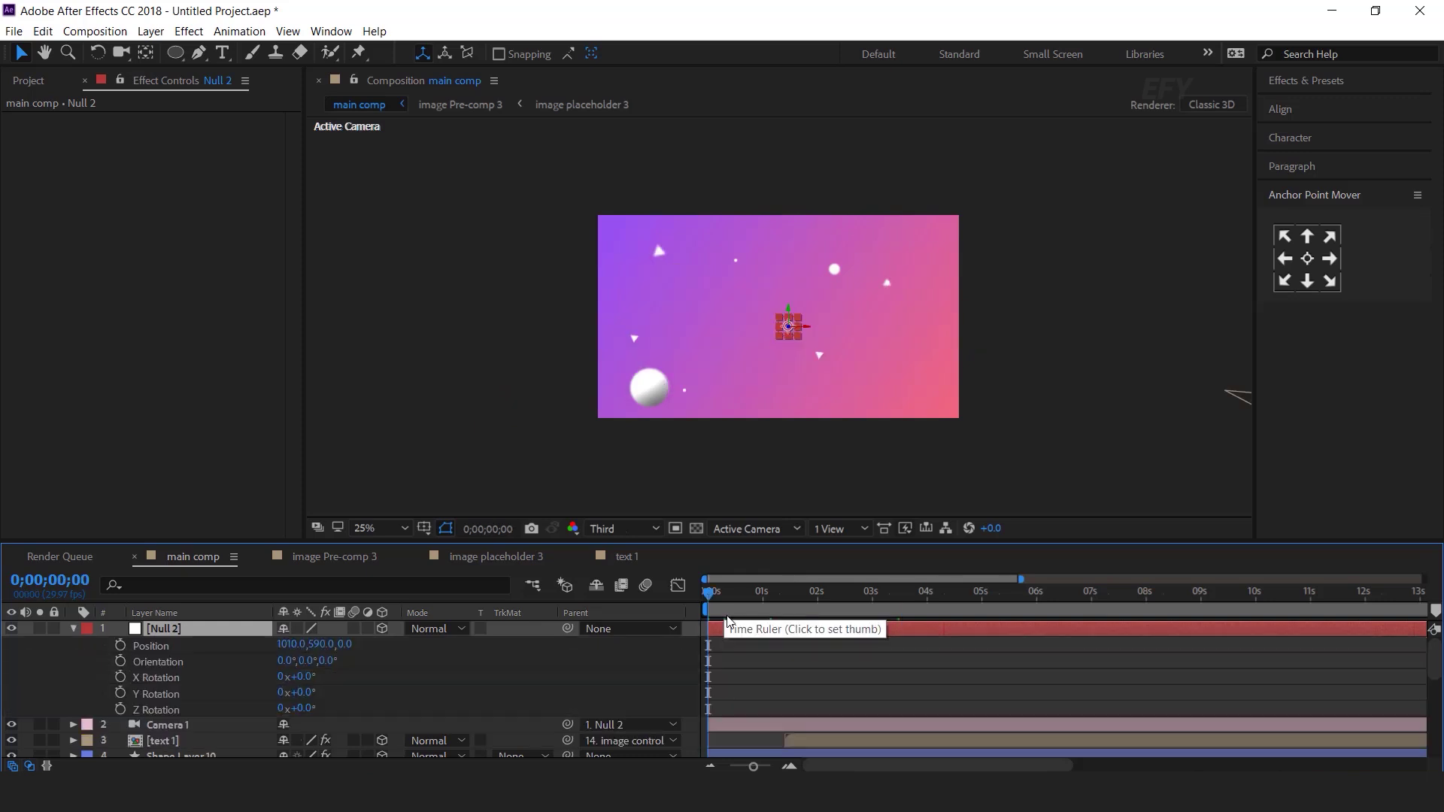
{"action": "key", "text": "equal"}
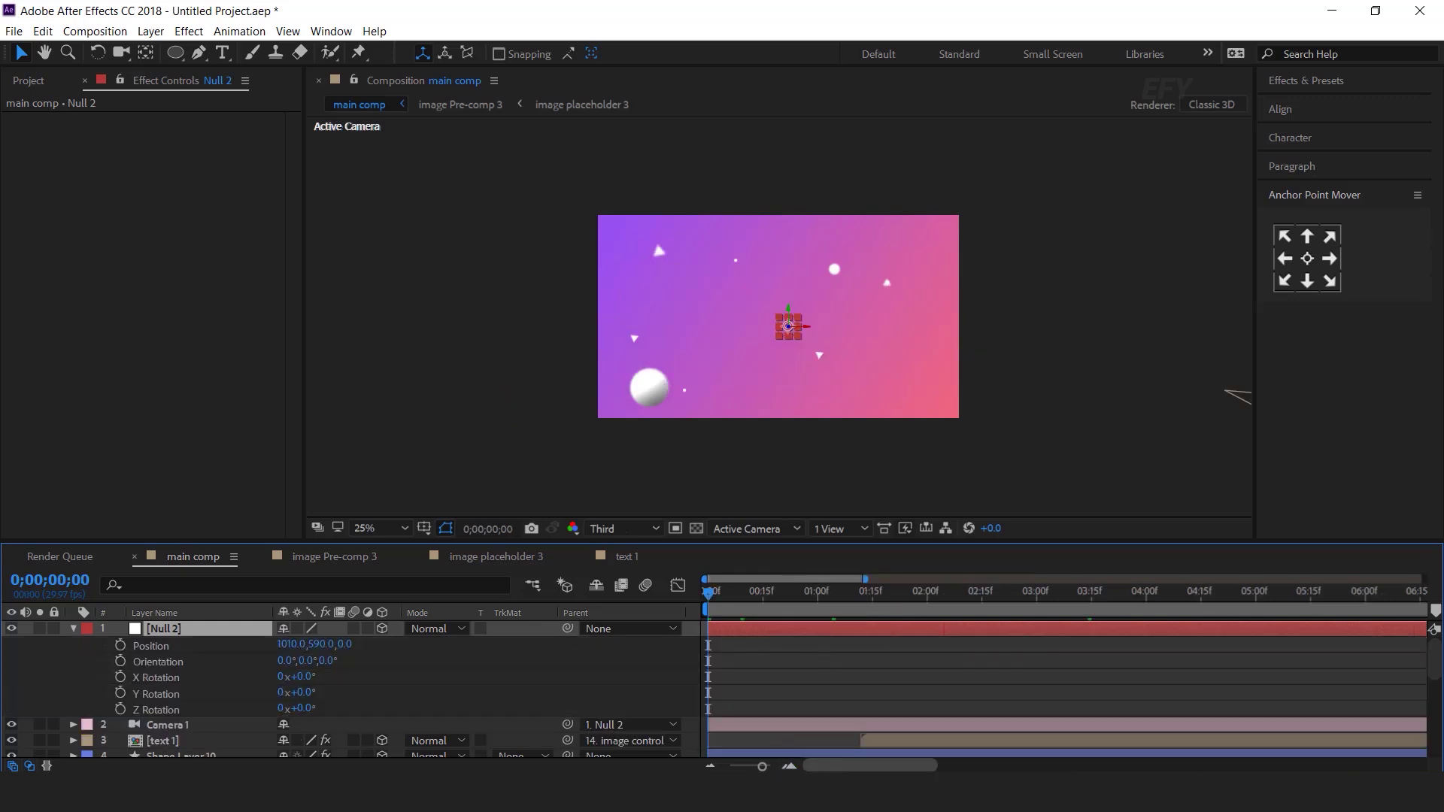
{"action": "left_click_drag", "start_coordinate": [708, 596], "coordinate": [809, 592]}
{"action": "left_click", "coordinate": [122, 647]}
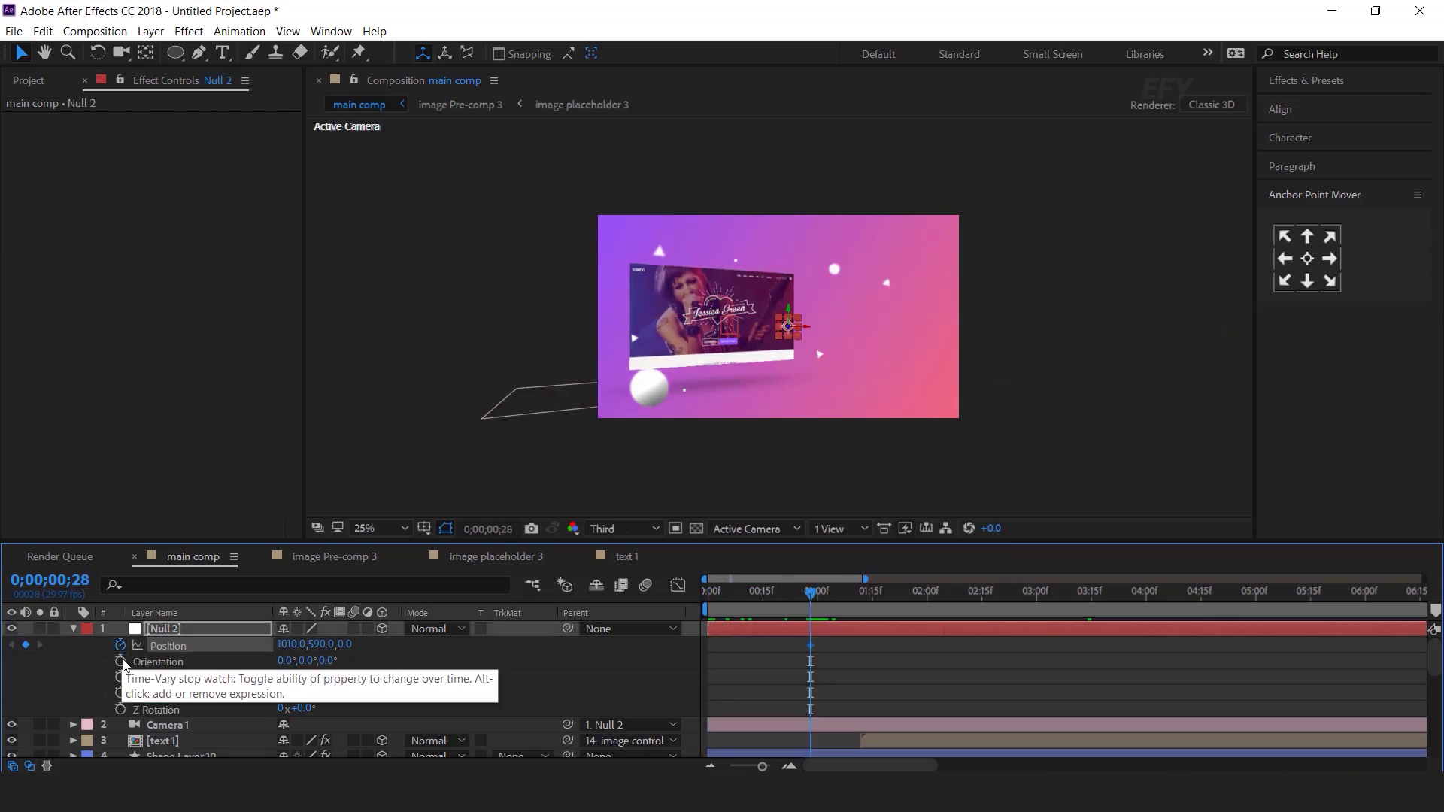
{"action": "left_click_drag", "start_coordinate": [793, 599], "coordinate": [708, 594]}
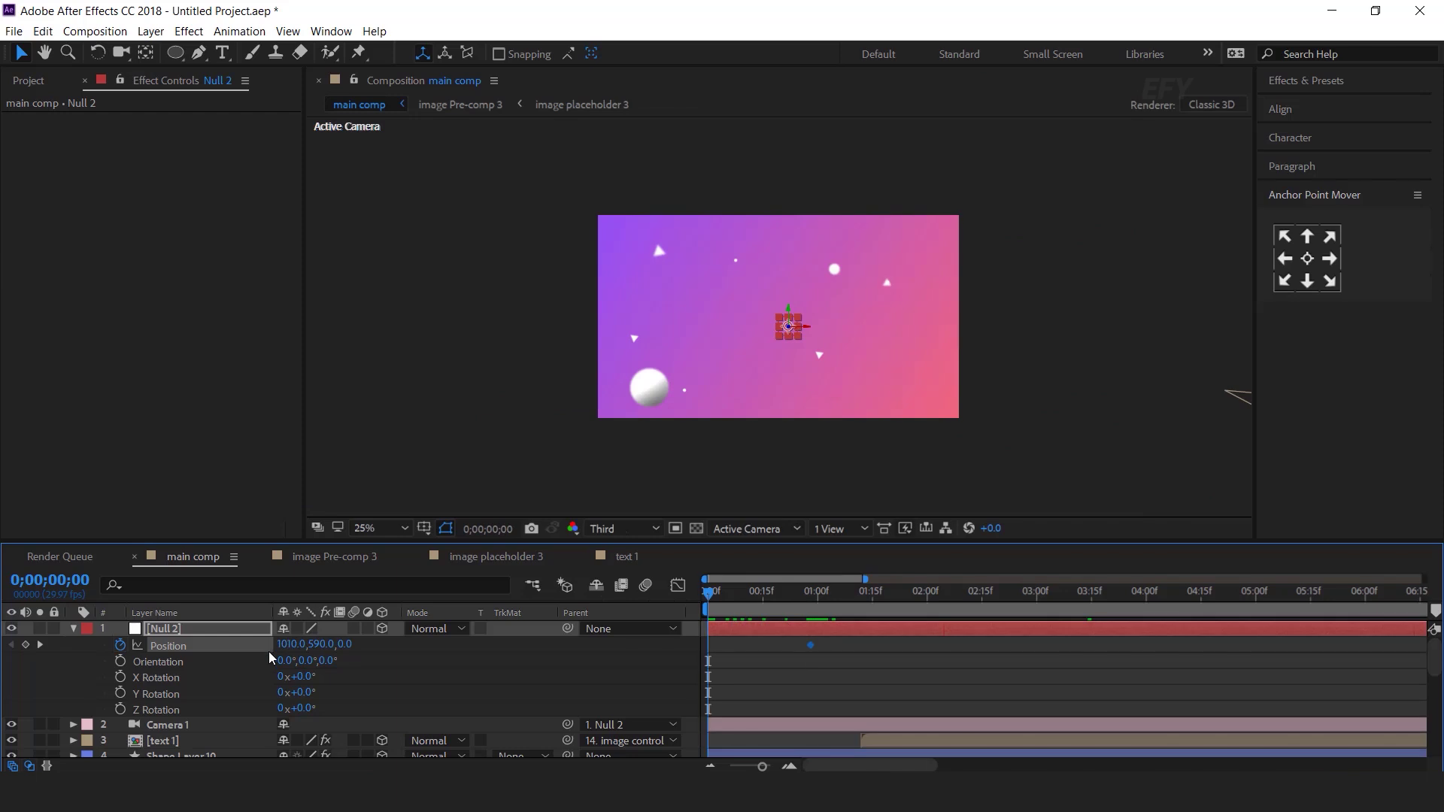
{"action": "left_click_drag", "start_coordinate": [280, 643], "coordinate": [236, 648]}
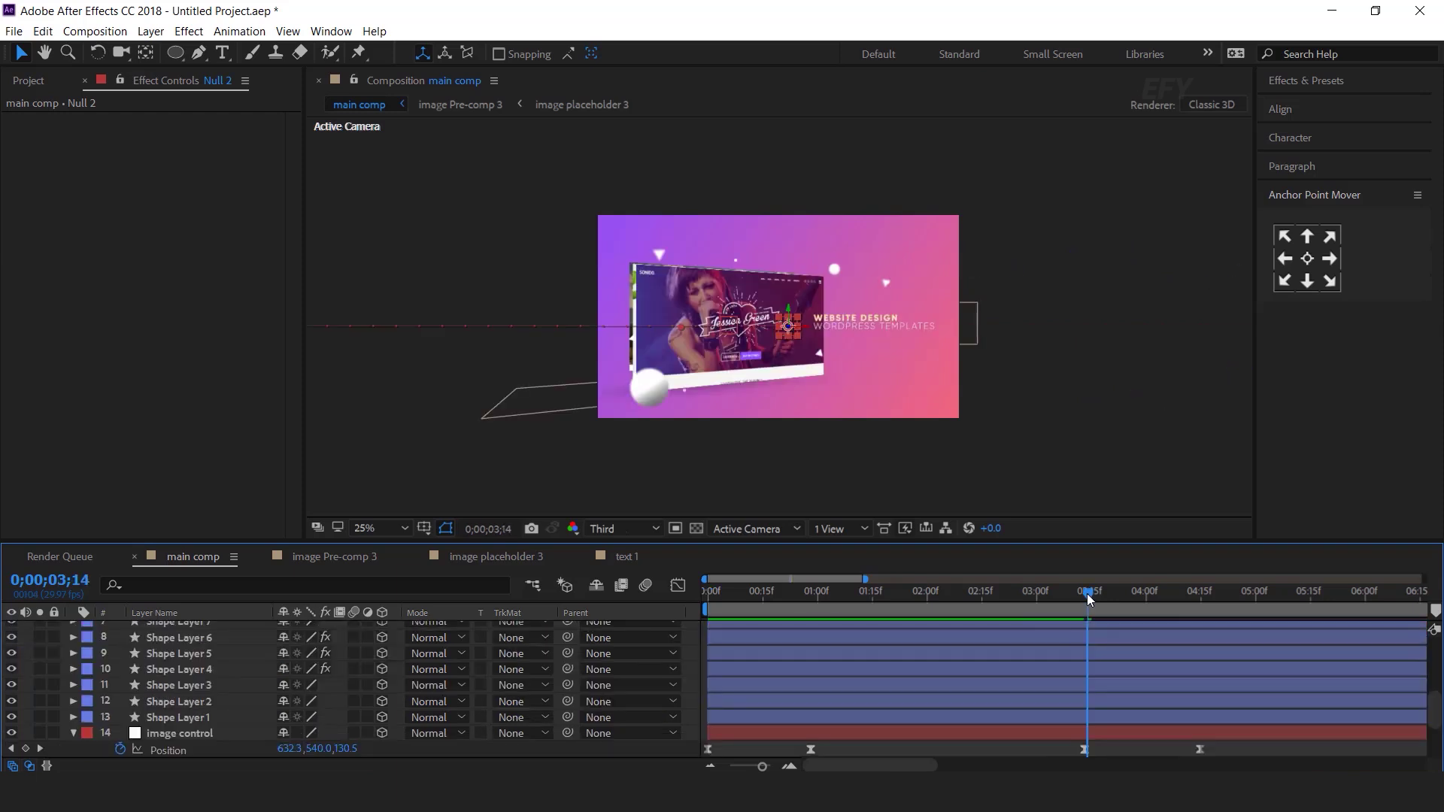
- Hold the Null 2 Position until 0;00;03;13, keyframe its X position at 6600 about one second further on, and preview from the start
{"action": "left_click_drag", "start_coordinate": [1087, 594], "coordinate": [1084, 595]}
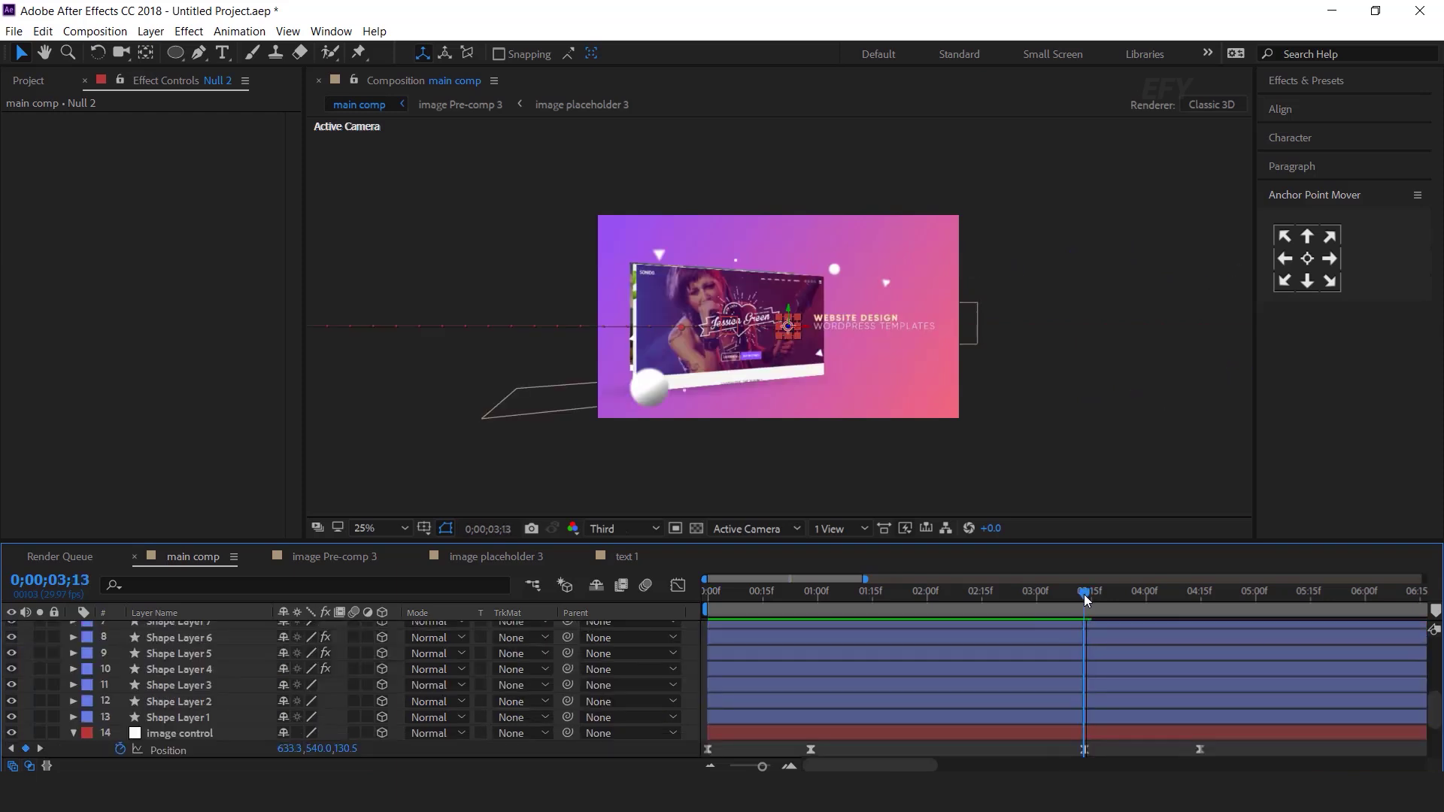
{"action": "scroll", "coordinate": [1094, 629], "scroll_direction": "up", "scroll_amount": 5}
{"action": "left_click", "coordinate": [25, 645]}
{"action": "left_click_drag", "start_coordinate": [1086, 598], "coordinate": [1200, 597]}
{"action": "left_click_drag", "start_coordinate": [293, 644], "coordinate": [976, 661]}
{"action": "left_click_drag", "start_coordinate": [1061, 599], "coordinate": [706, 636]}
{"action": "key", "text": "space"}
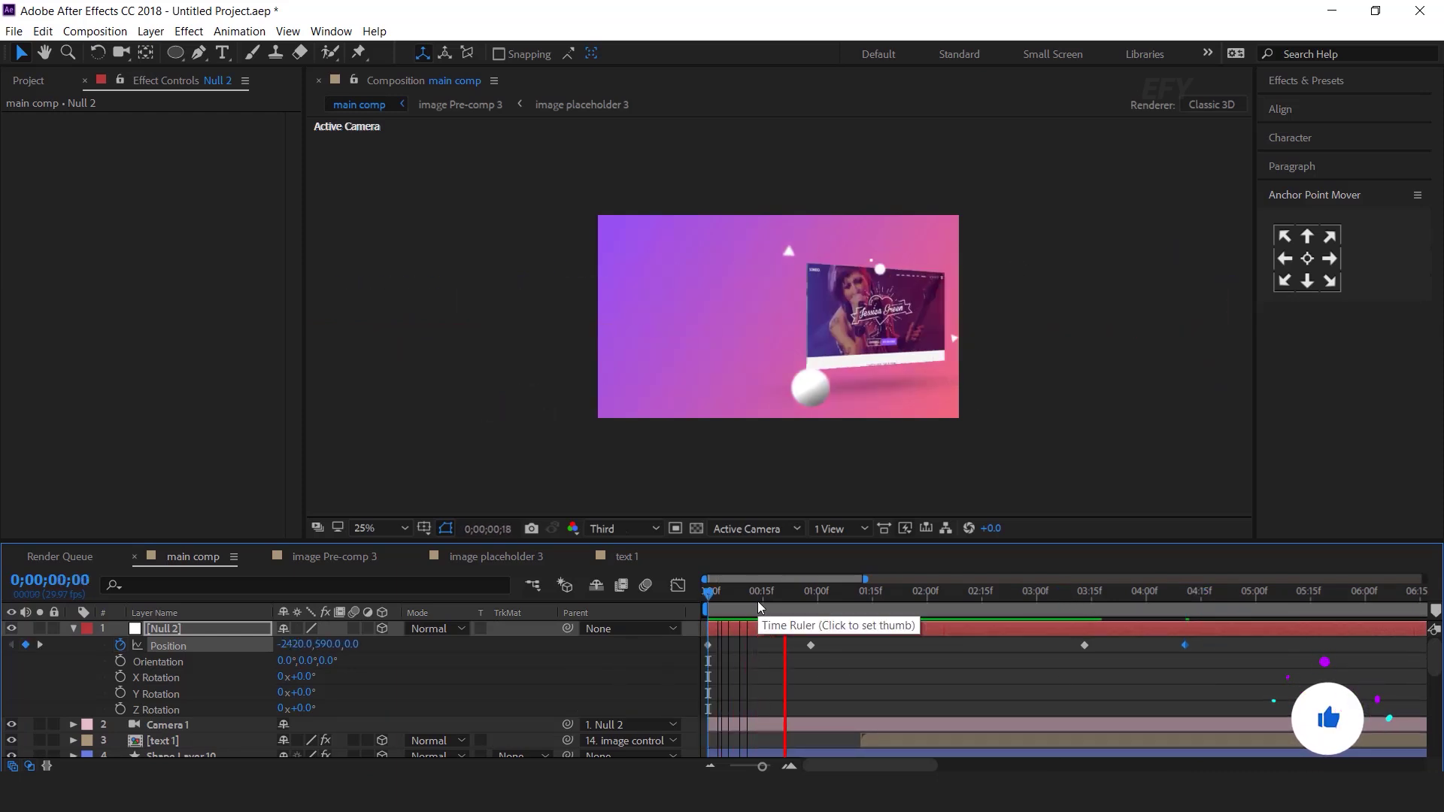
- Shift all image control Position and Orientation keyframes to start at 0;00;00;15 and preview from the start
{"action": "left_click", "coordinate": [775, 598]}
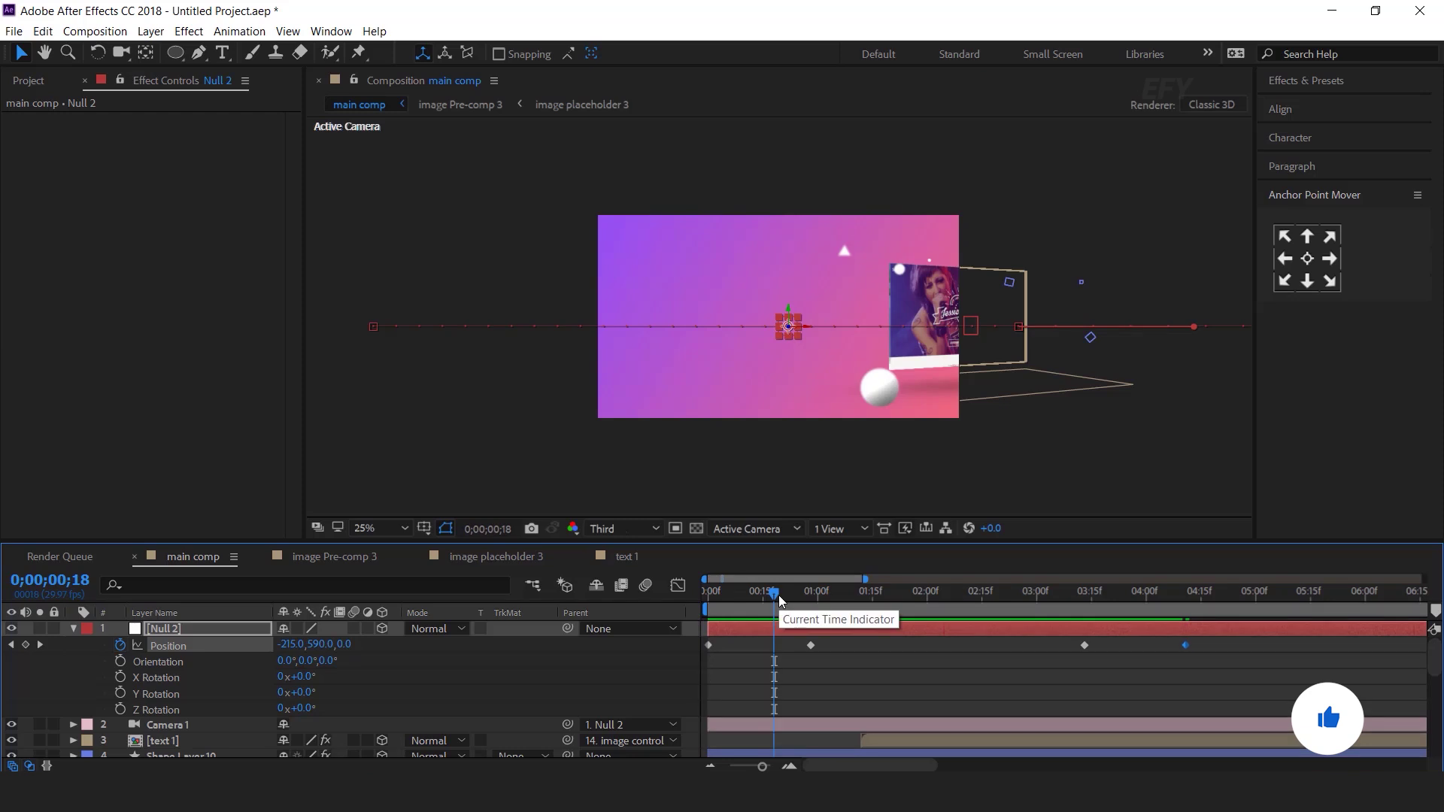
{"action": "scroll", "coordinate": [486, 651], "scroll_direction": "down", "scroll_amount": 3}
{"action": "scroll", "coordinate": [639, 692], "scroll_direction": "down", "scroll_amount": 3}
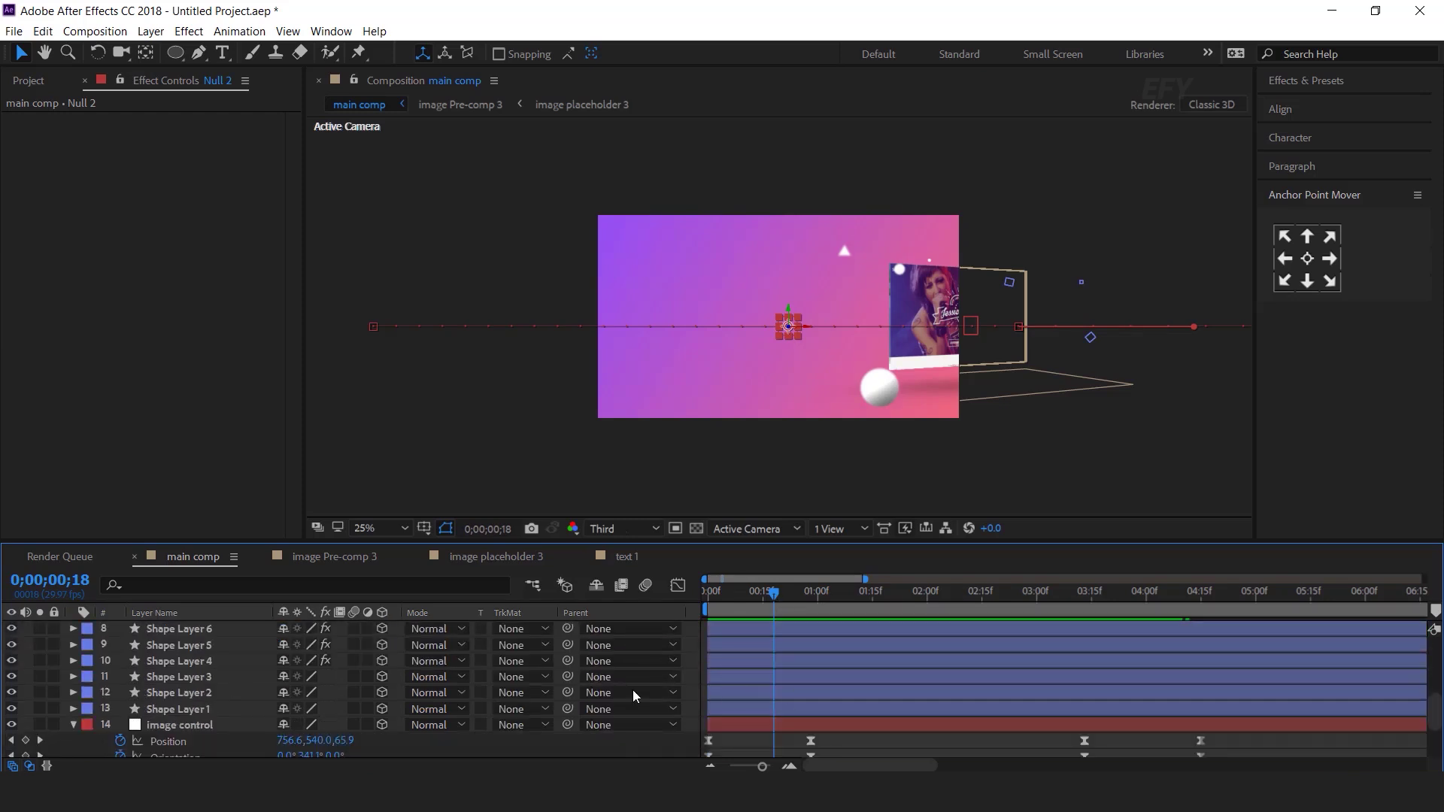
{"action": "left_click", "coordinate": [841, 729]}
{"action": "scroll", "coordinate": [787, 736], "scroll_direction": "down", "scroll_amount": 2}
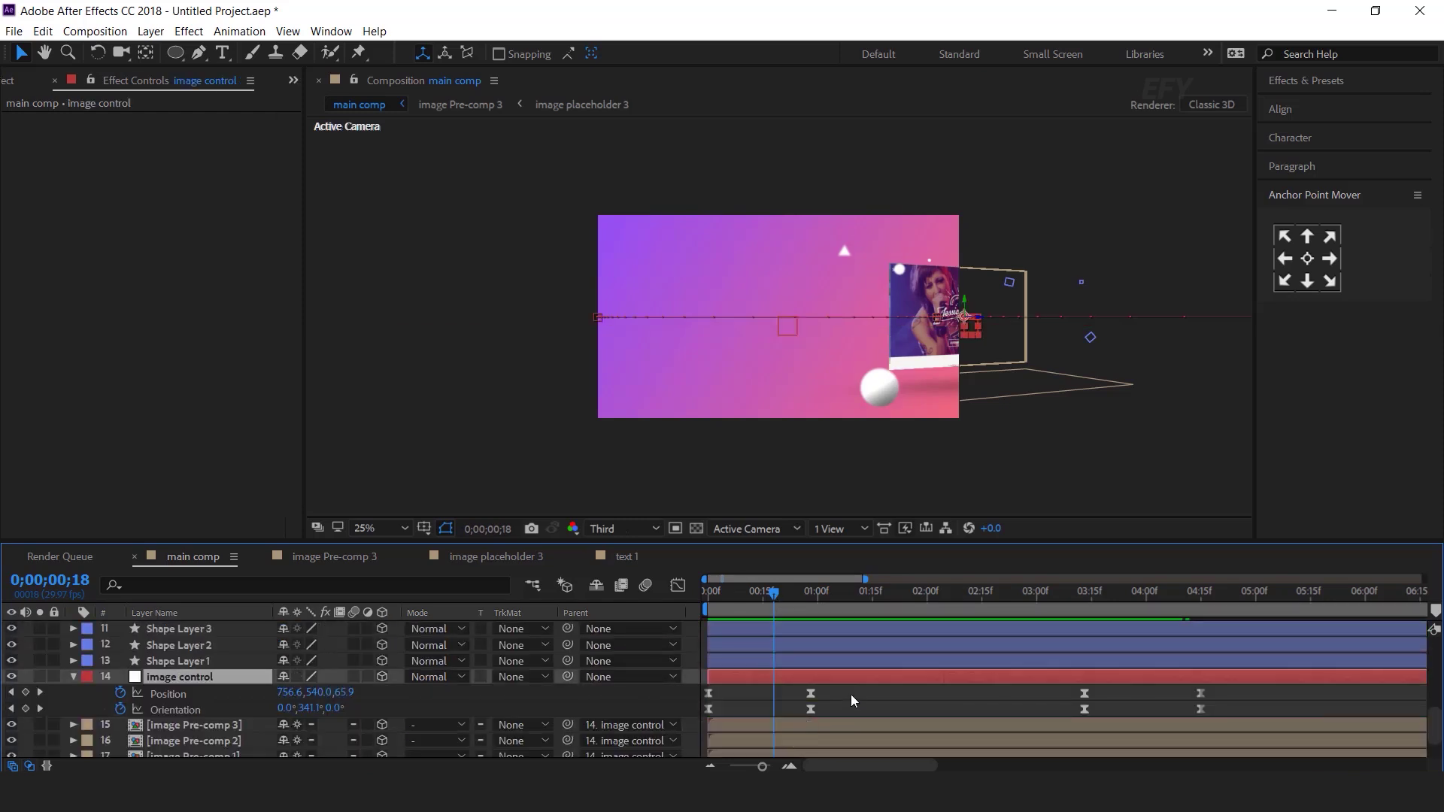
{"action": "left_click_drag", "start_coordinate": [1229, 687], "coordinate": [651, 731]}
{"action": "left_click_drag", "start_coordinate": [814, 693], "coordinate": [867, 694]}
{"action": "key", "text": "Home"}
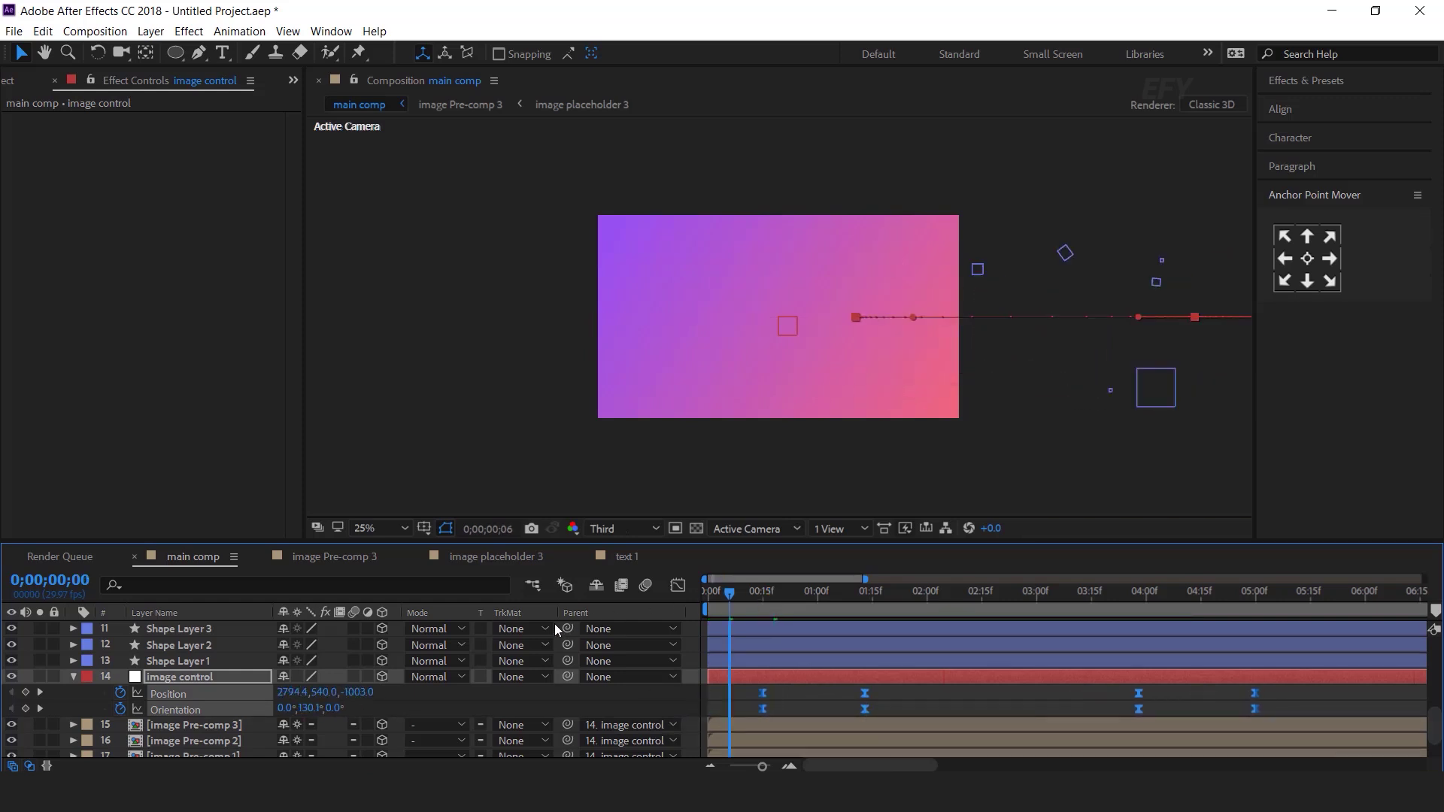
{"action": "key", "text": "space"}
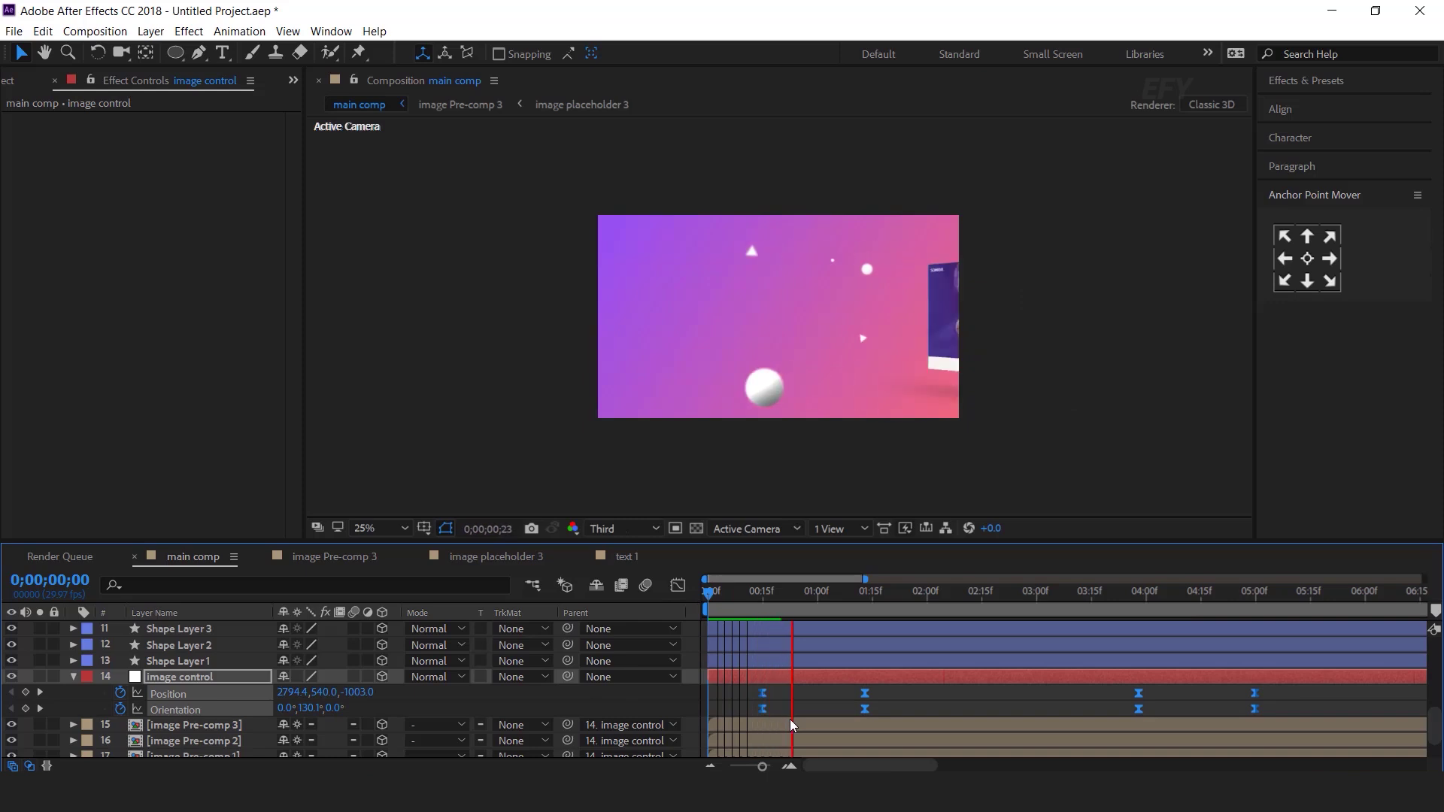
- Delay the Position keyframes of the three image pre-comps to start at 0;00;01;20, tighten image control's exit keyframes, and preview
{"action": "left_click", "coordinate": [858, 597]}
{"action": "scroll", "coordinate": [859, 733], "scroll_direction": "down", "scroll_amount": 2}
{"action": "left_click", "coordinate": [880, 690]}
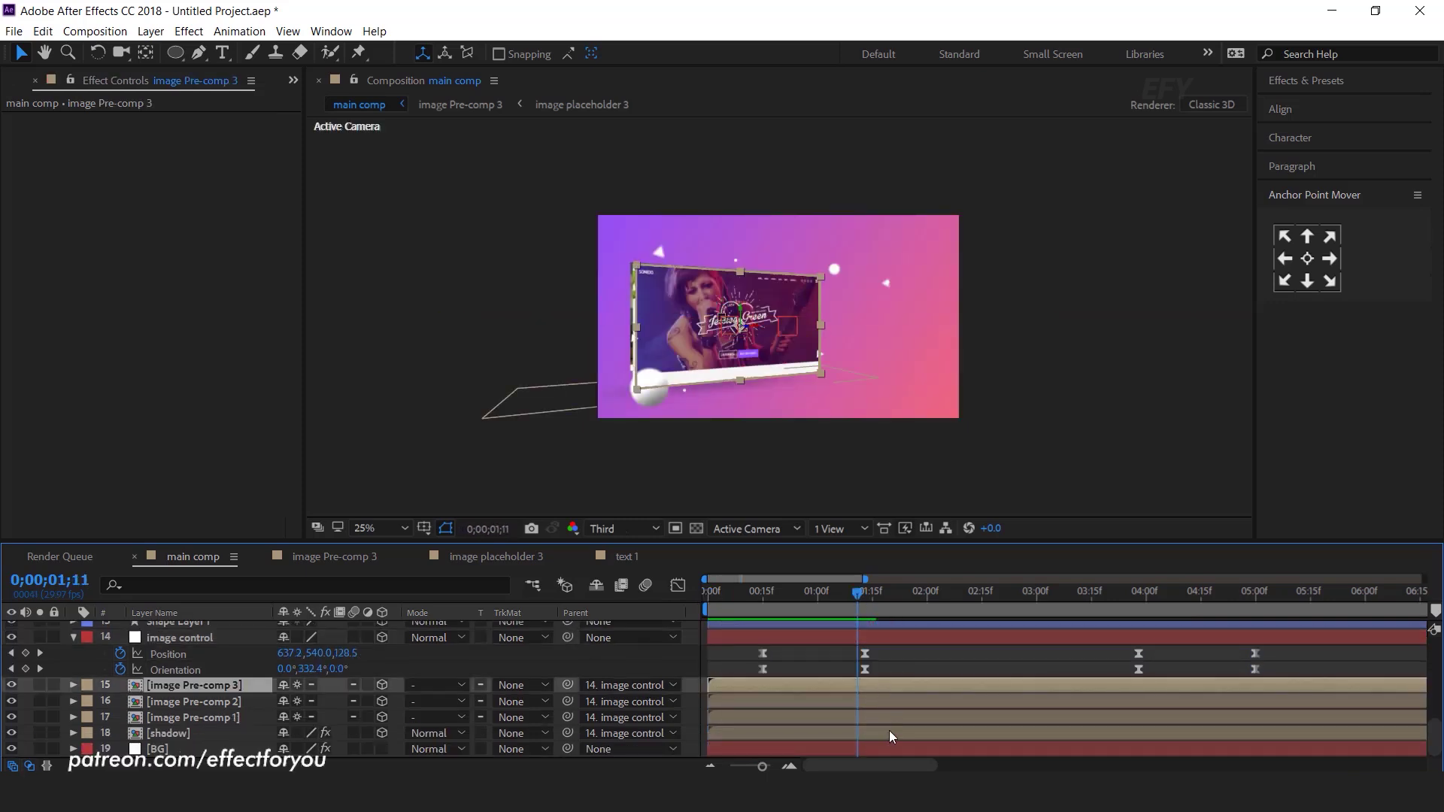
{"action": "left_click", "coordinate": [889, 730], "text": "shift"}
{"action": "key", "text": "p"}
{"action": "left_click_drag", "start_coordinate": [803, 702], "coordinate": [965, 662]}
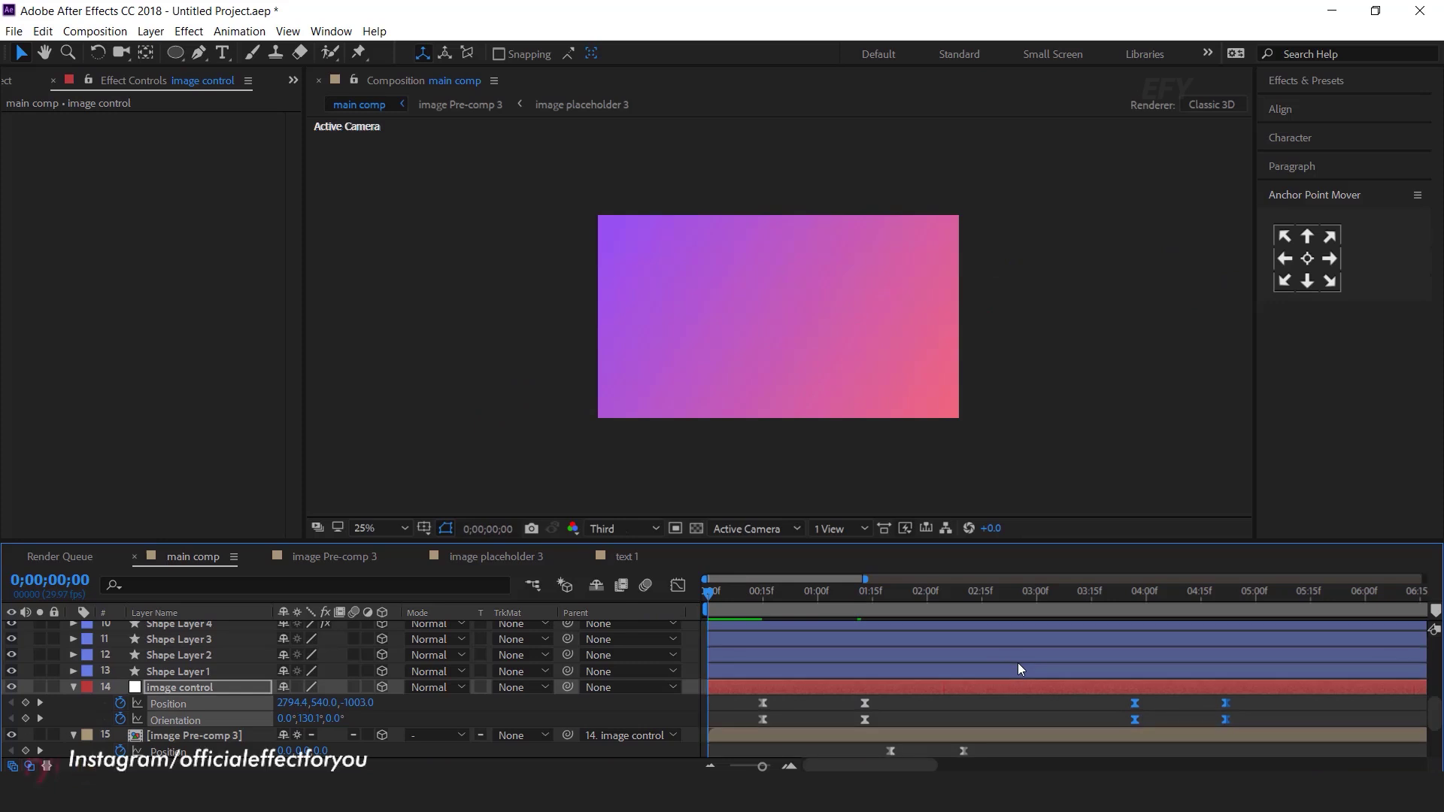
{"action": "key", "text": "space"}
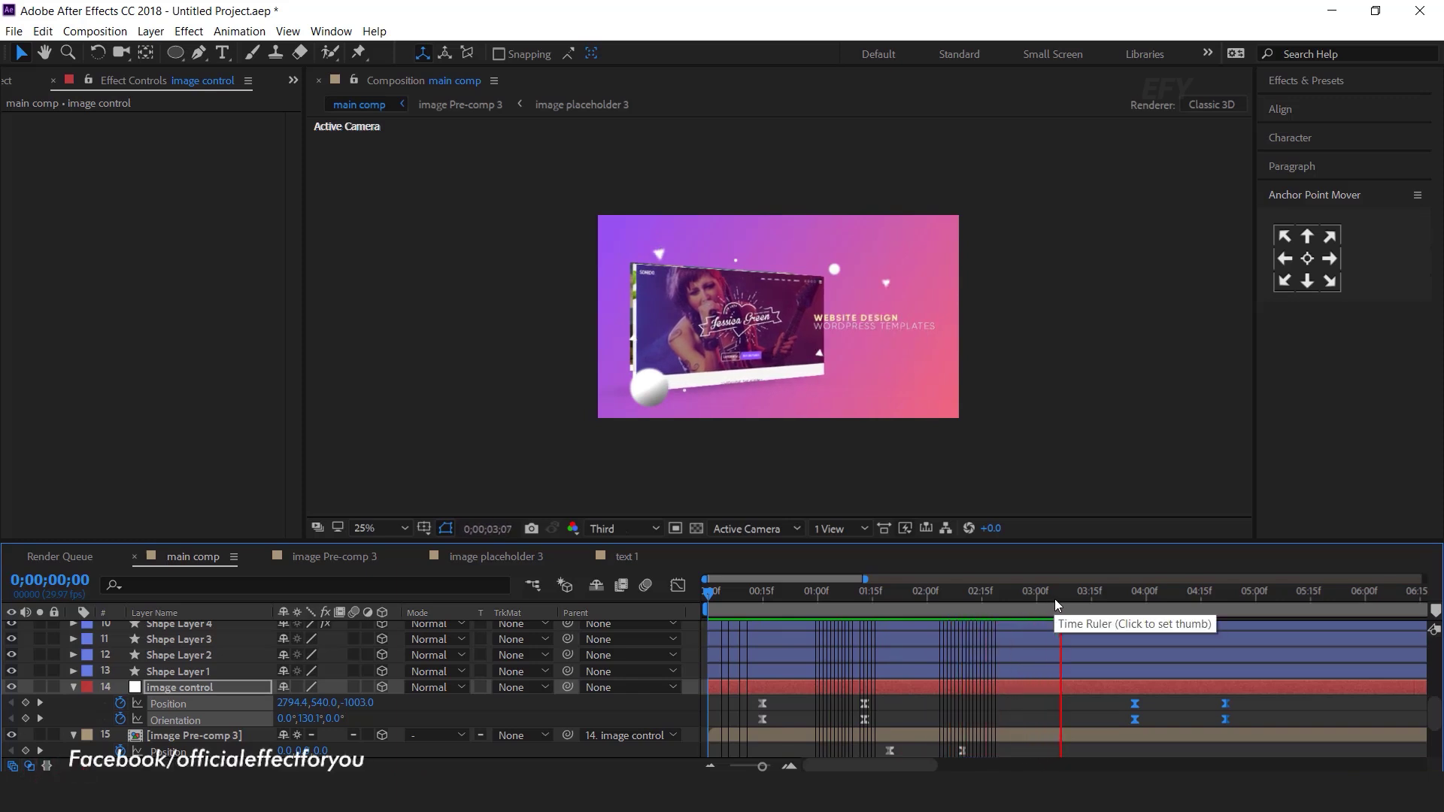
- Move the last Null 2 Position keyframe earlier to about 0;00;04;08 and preview from the start
{"action": "left_click", "coordinate": [1112, 593]}
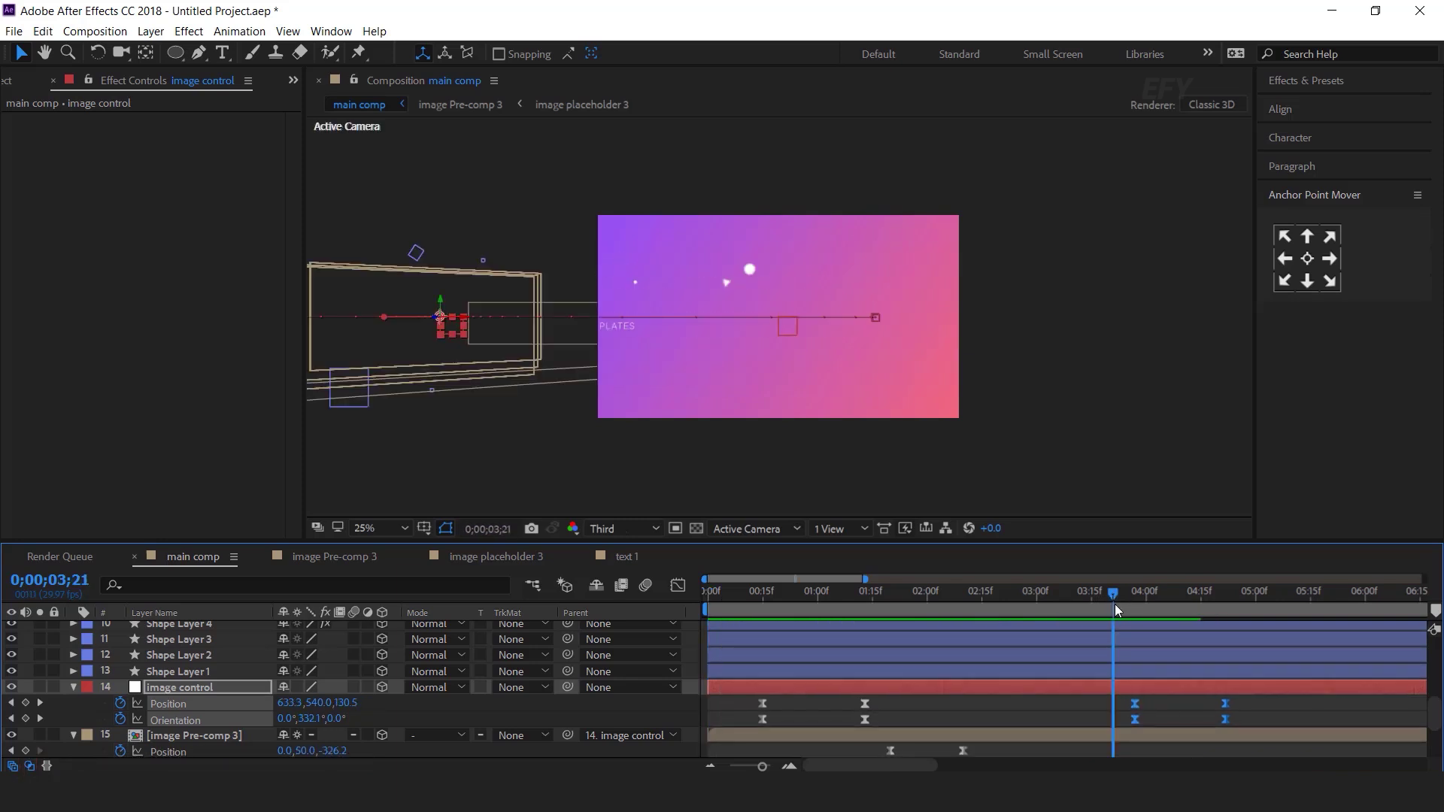
{"action": "scroll", "coordinate": [1127, 674], "scroll_direction": "up", "scroll_amount": 5}
{"action": "scroll", "coordinate": [1127, 674], "scroll_direction": "up", "scroll_amount": 3}
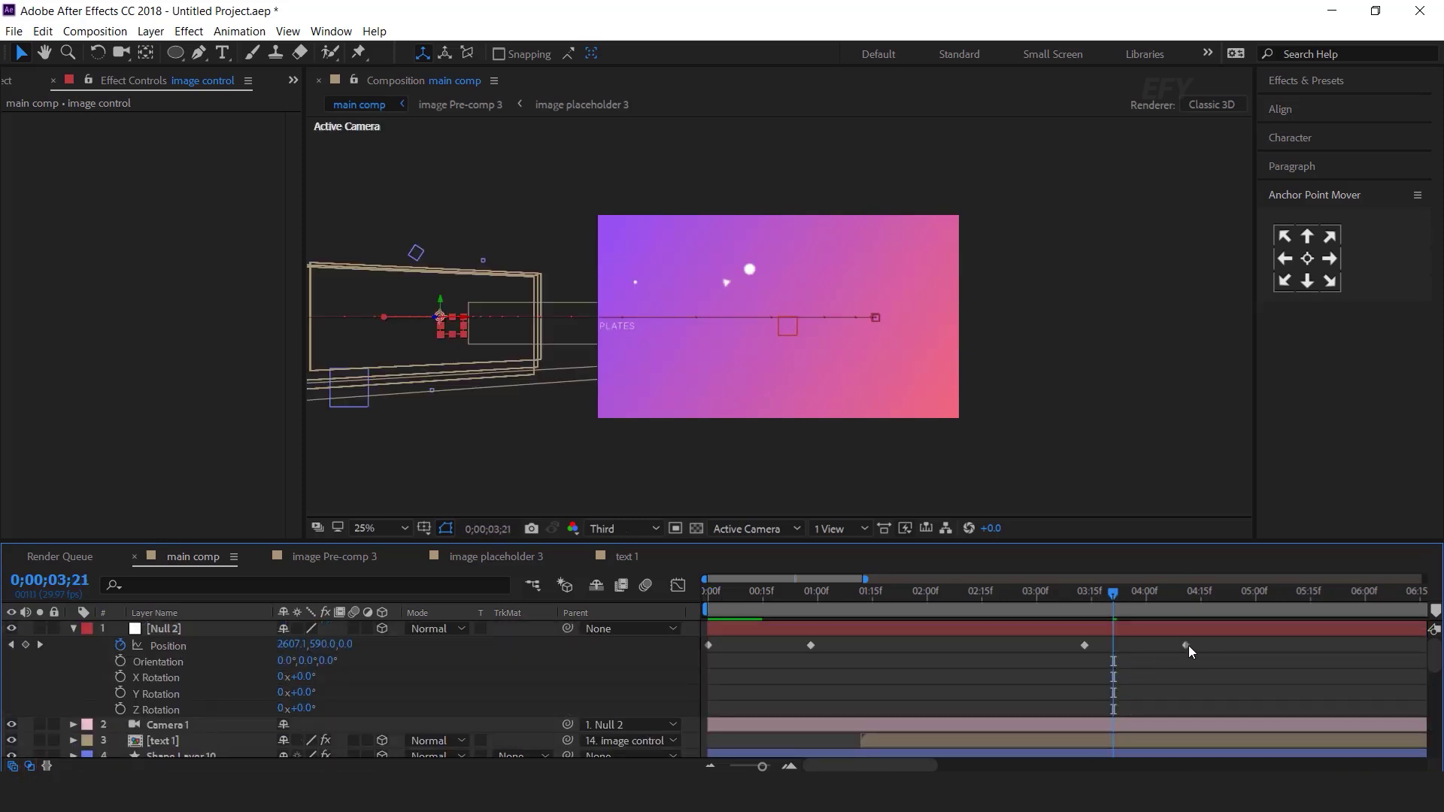
{"action": "left_click_drag", "start_coordinate": [1188, 645], "coordinate": [1176, 647]}
{"action": "key", "text": "Home"}
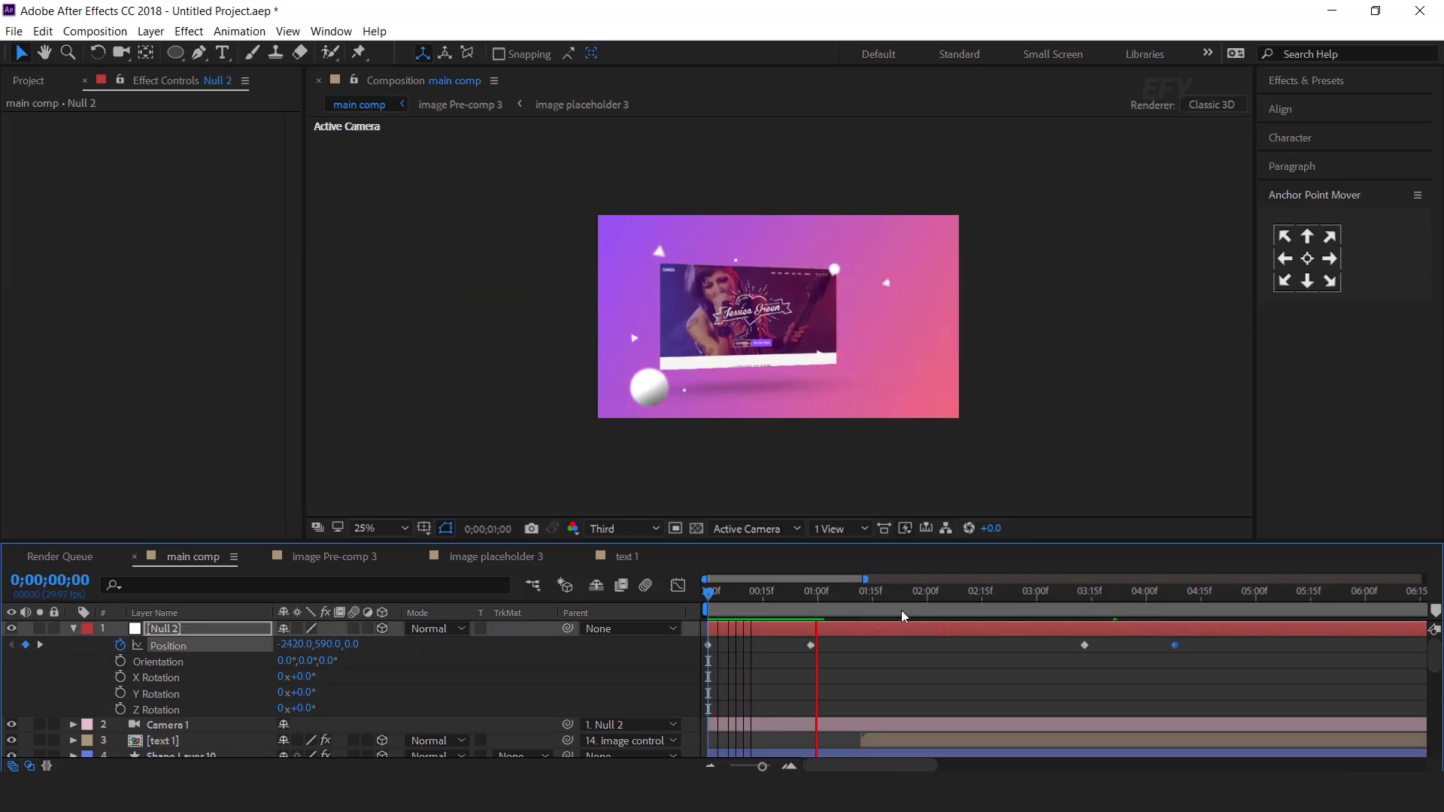
- Apply Easy Ease to all four Null 2 Position keyframes
{"action": "left_click", "coordinate": [869, 594]}
{"action": "left_click_drag", "start_coordinate": [1237, 667], "coordinate": [632, 643]}
{"action": "right_click", "coordinate": [811, 647]}
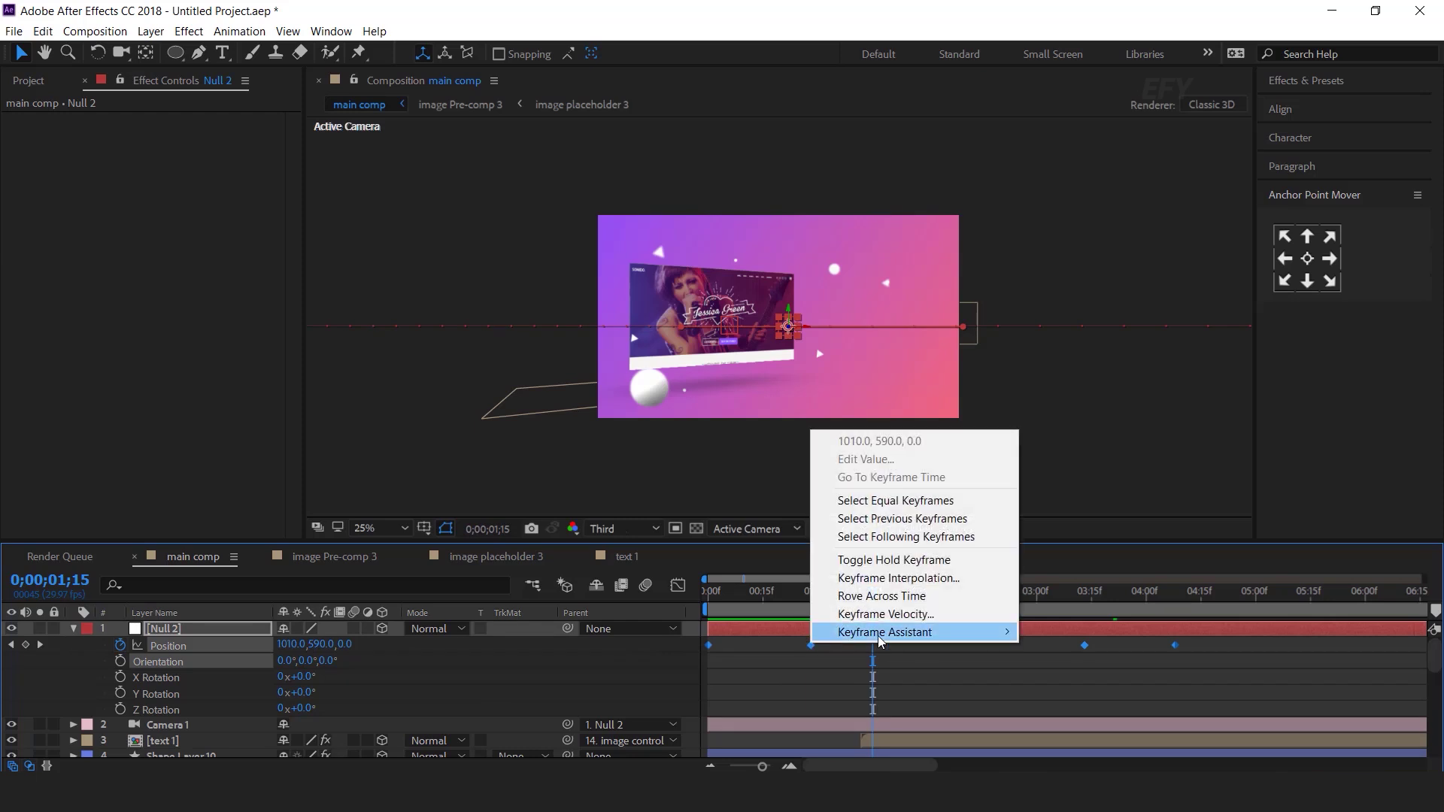
{"action": "mouse_move", "coordinate": [872, 628]}
{"action": "left_click", "coordinate": [1159, 684]}
- Reshape the Null 2 Position speed graph with a fast start and long slow-down on the entry, adjust the exit's influence, and preview
{"action": "left_click", "coordinate": [676, 586]}
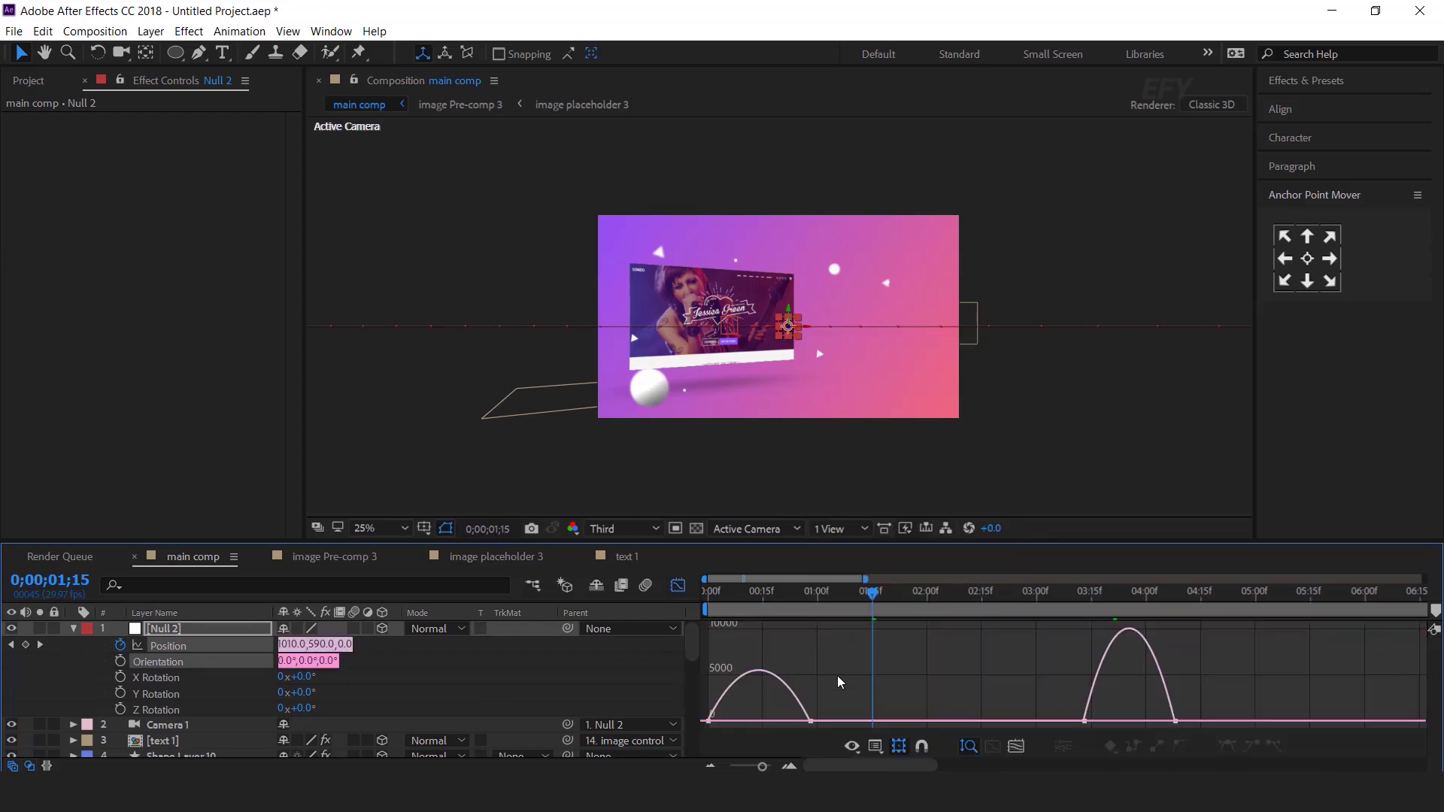
{"action": "left_click_drag", "start_coordinate": [790, 732], "coordinate": [766, 722]}
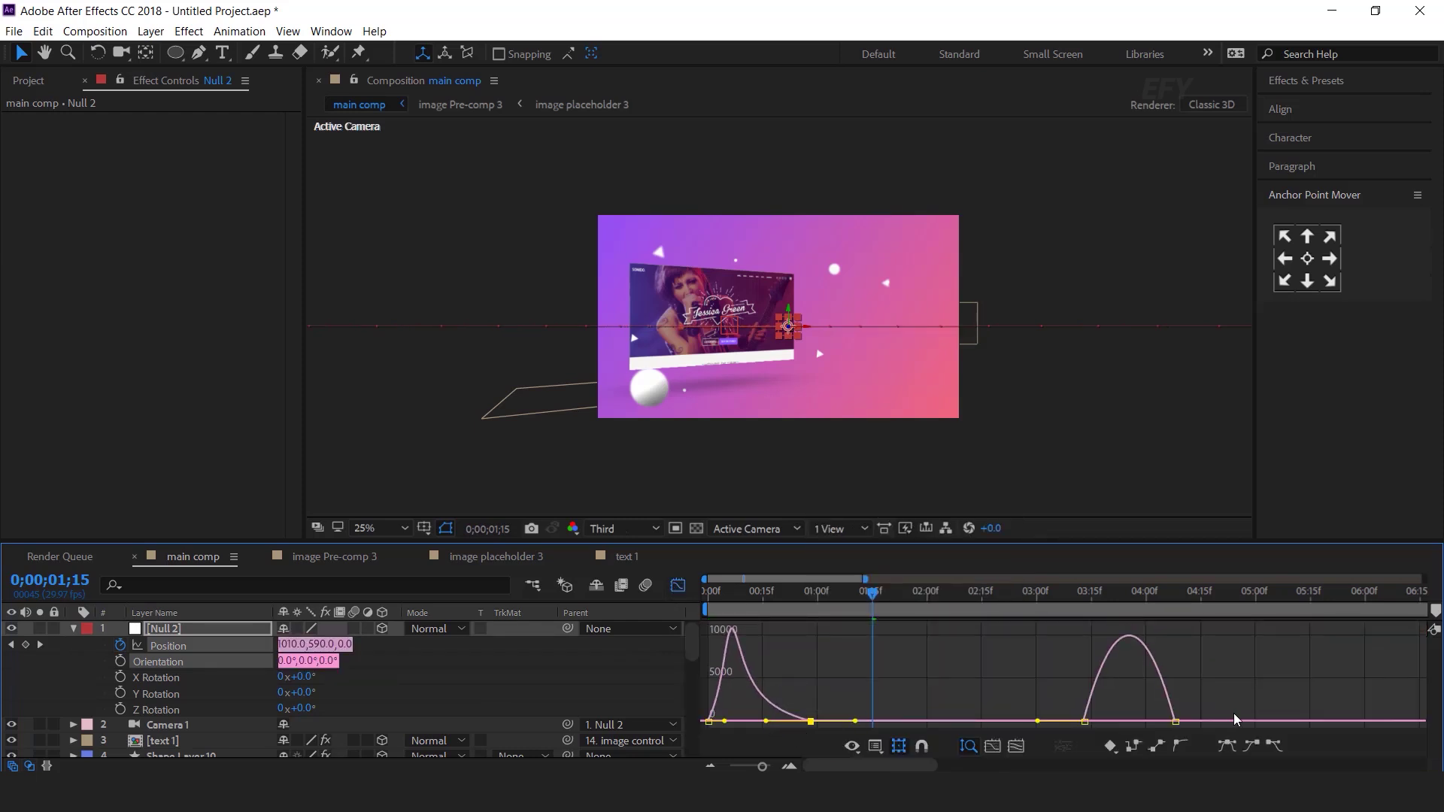
{"action": "mouse_move", "coordinate": [1116, 700]}
{"action": "left_mouse_down"}
{"action": "mouse_move", "coordinate": [1048, 738]}
{"action": "mouse_move", "coordinate": [1129, 724]}
{"action": "left_mouse_up"}
{"action": "left_click", "coordinate": [678, 587]}
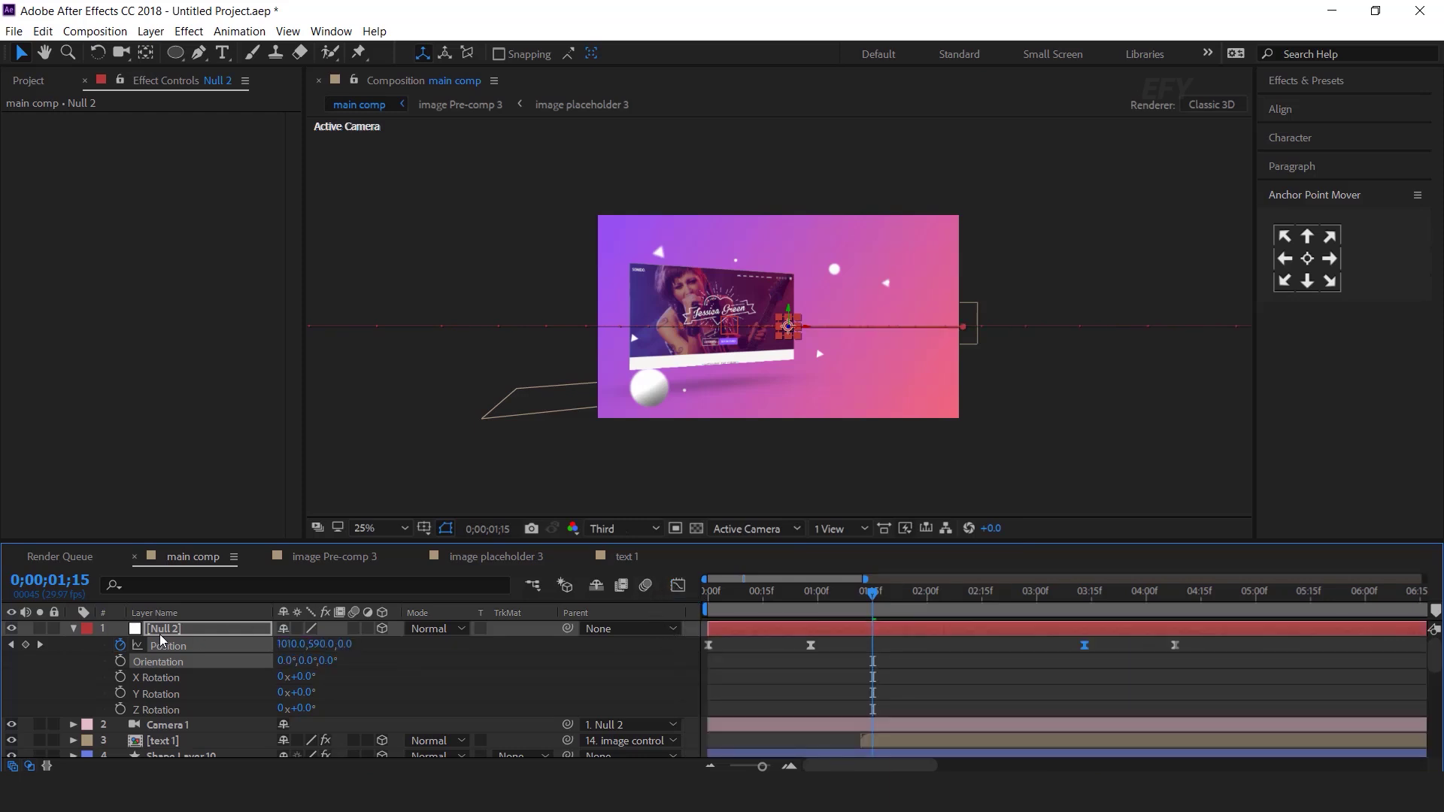
{"action": "left_click", "coordinate": [75, 630]}
{"action": "key", "text": "Home"}
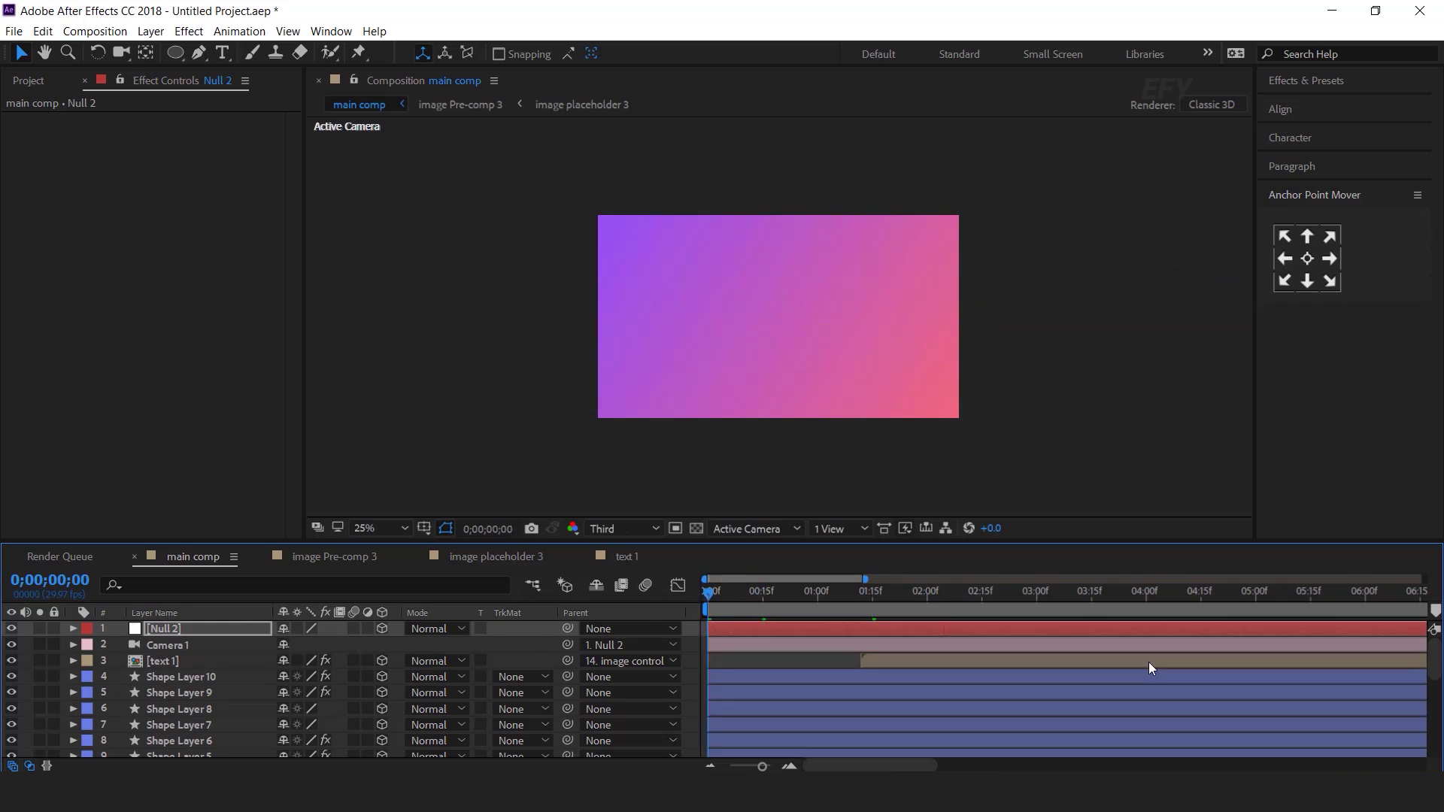
{"action": "key", "text": "space"}
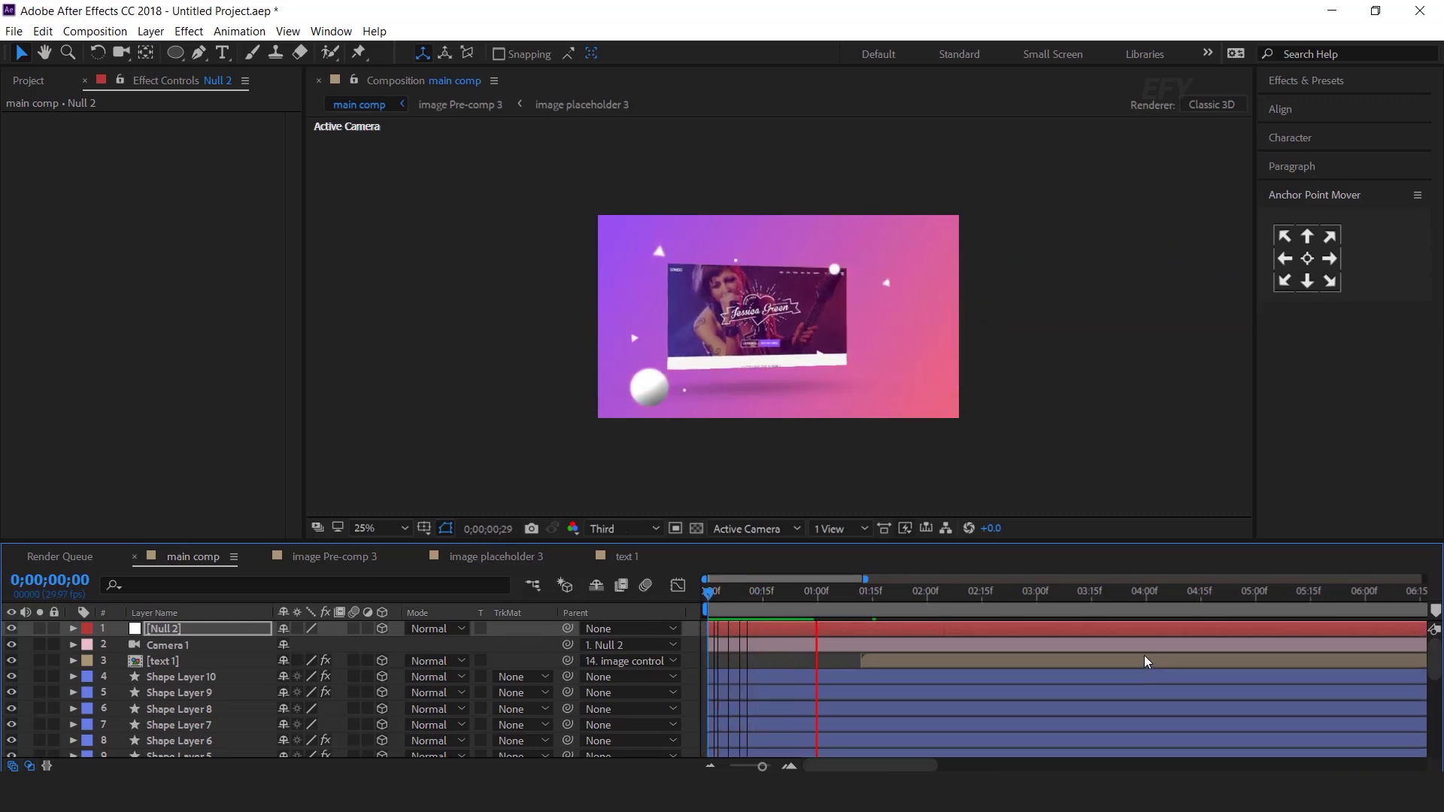
- Shift all image control keyframes earlier to start at about 0;00;00;10 and preview from the start
{"action": "left_click_drag", "start_coordinate": [723, 593], "coordinate": [774, 594]}
{"action": "scroll", "coordinate": [877, 687], "scroll_direction": "down", "scroll_amount": 4}
{"action": "scroll", "coordinate": [878, 687], "scroll_direction": "down", "scroll_amount": 3}
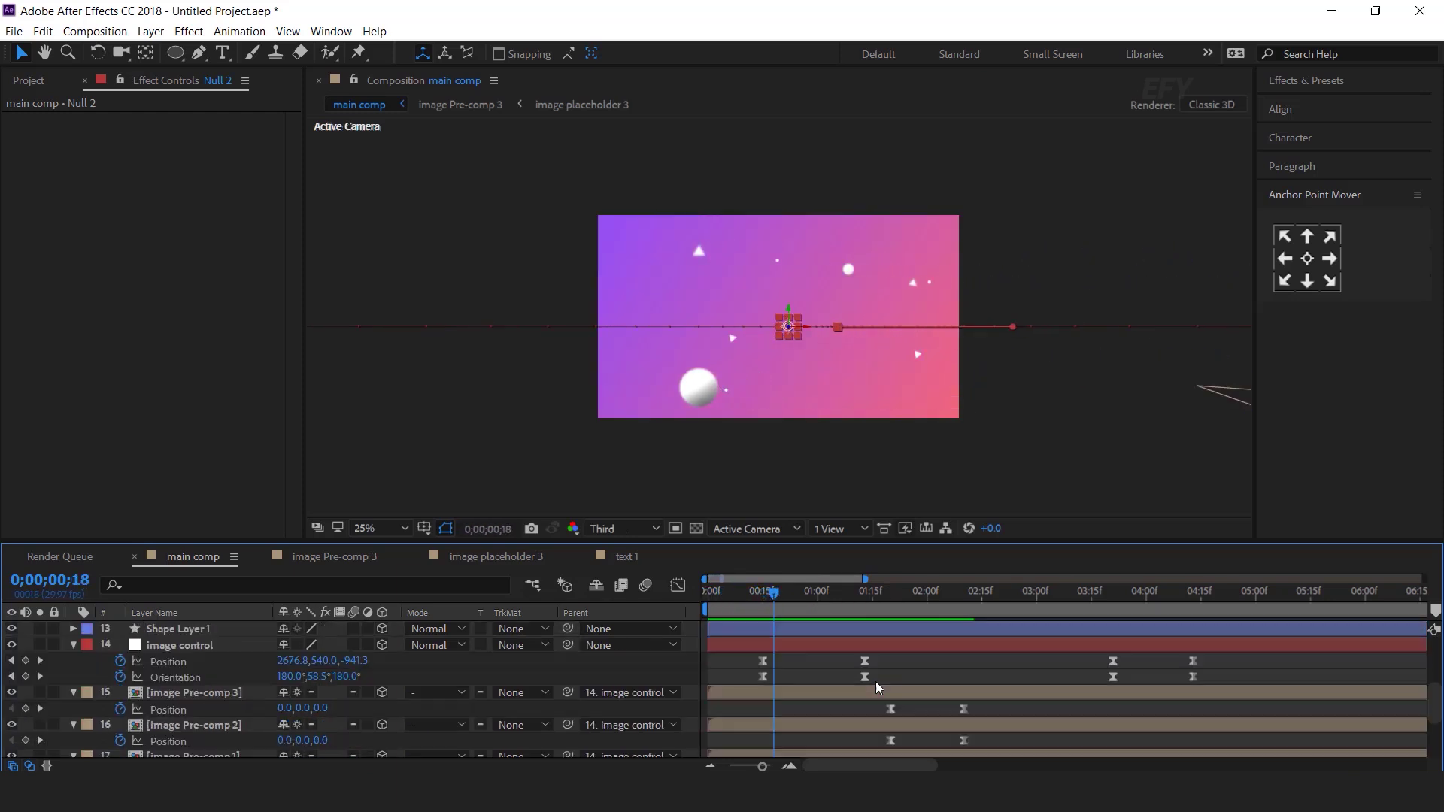
{"action": "left_click_drag", "start_coordinate": [1220, 656], "coordinate": [750, 682]}
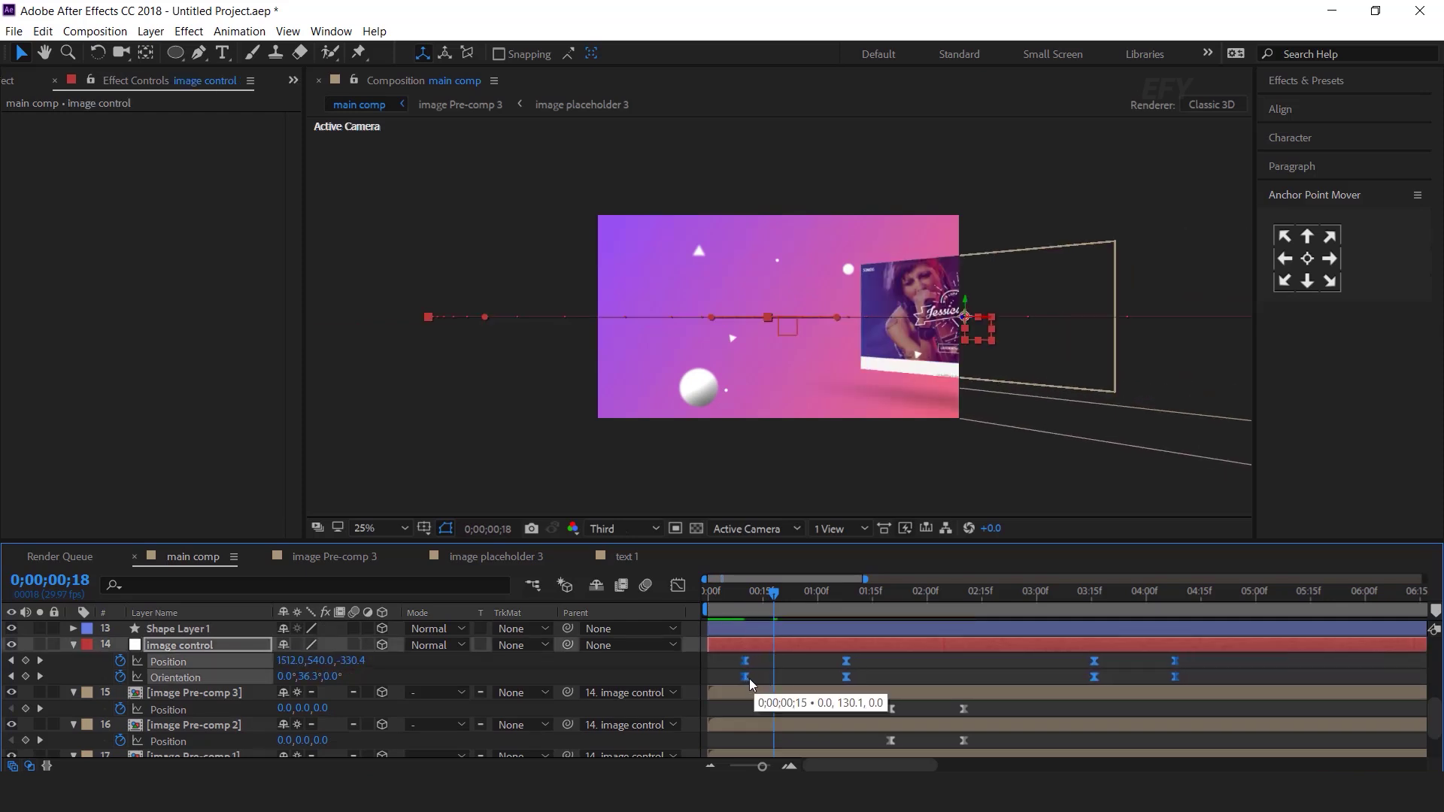
{"action": "key", "text": "Home"}
{"action": "key", "text": "space"}
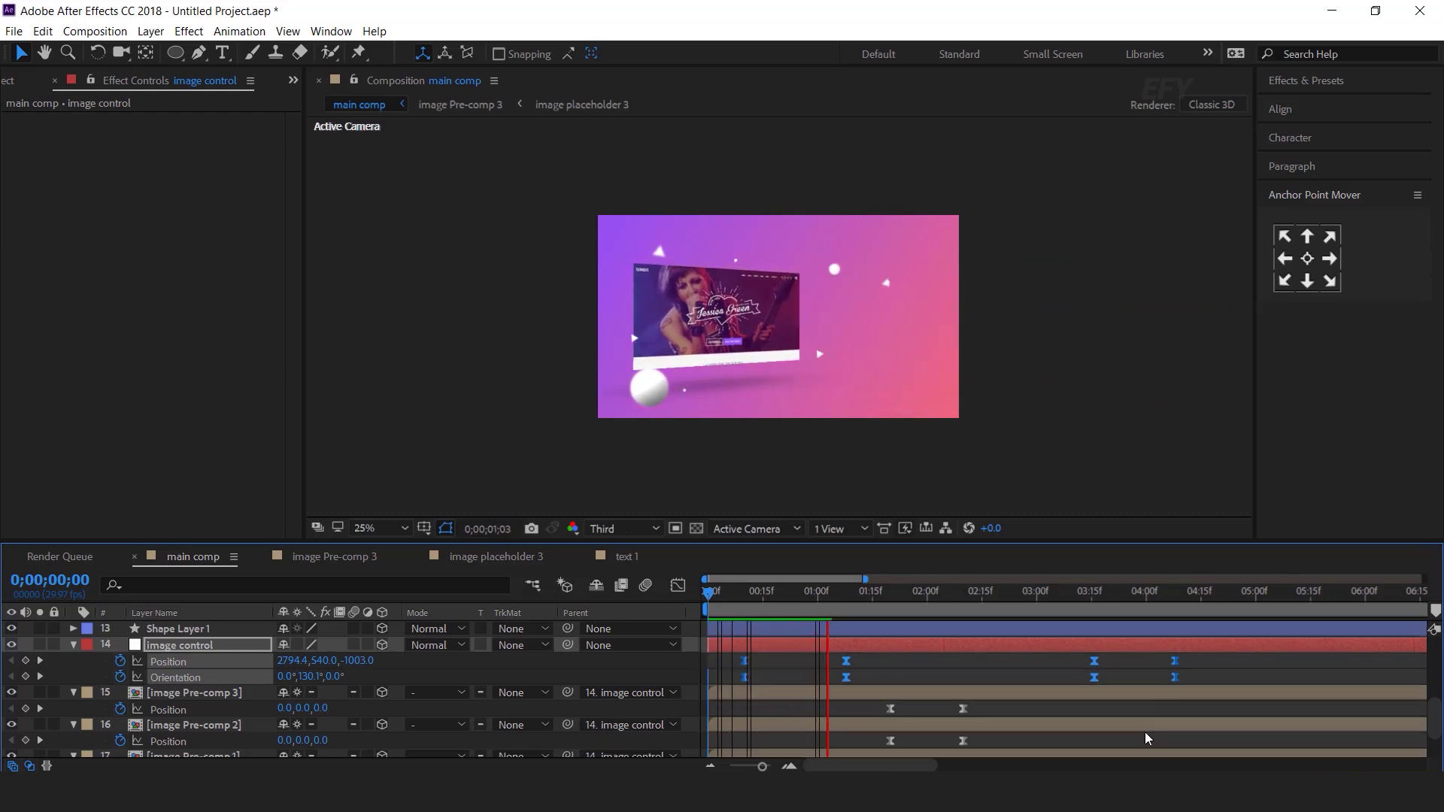
{"action": "key", "text": "space"}
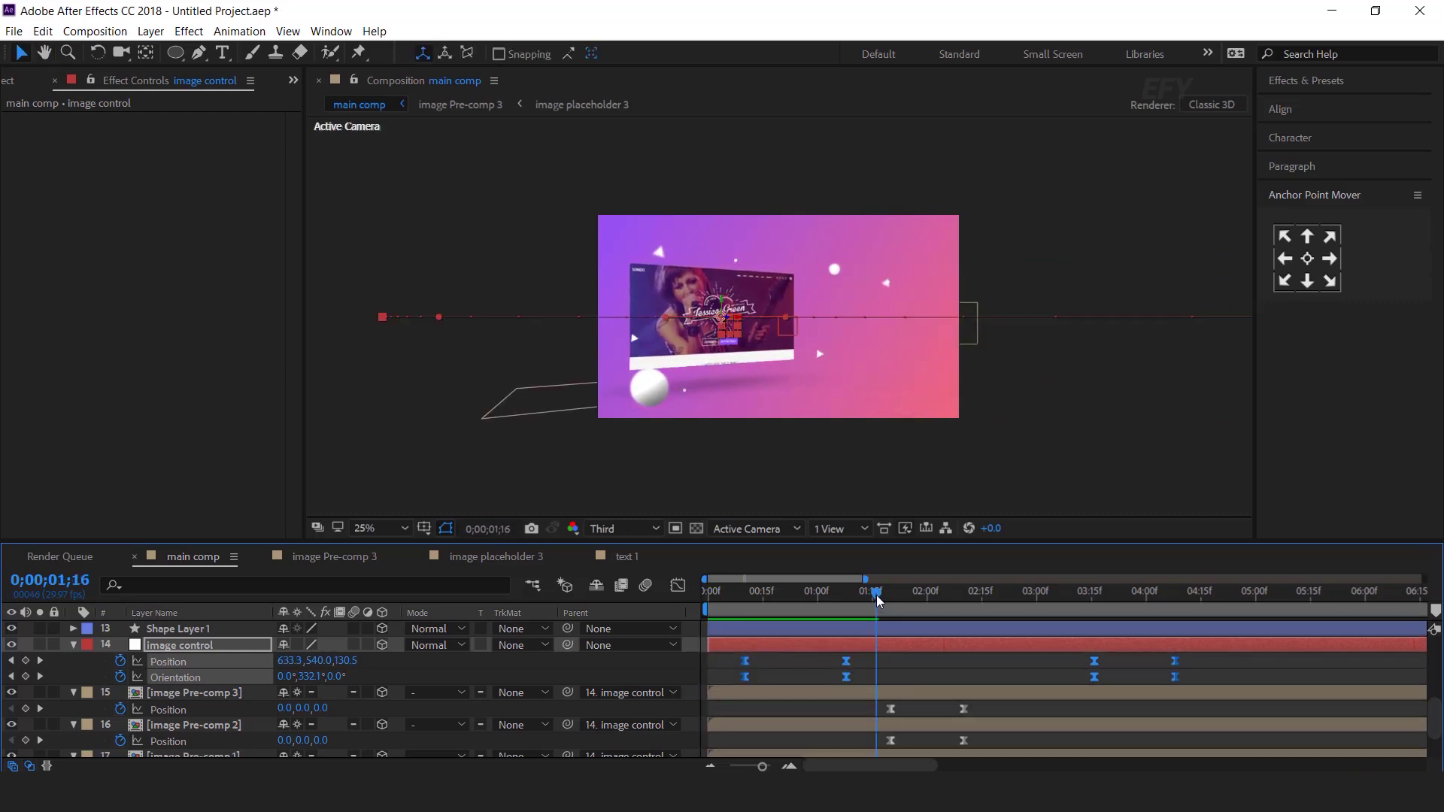
- Move the Position keyframes of the three image pre-comps earlier to start at about 0;00;01;15 and preview the separation and exit
{"action": "left_click_drag", "start_coordinate": [1001, 713], "coordinate": [905, 698]}
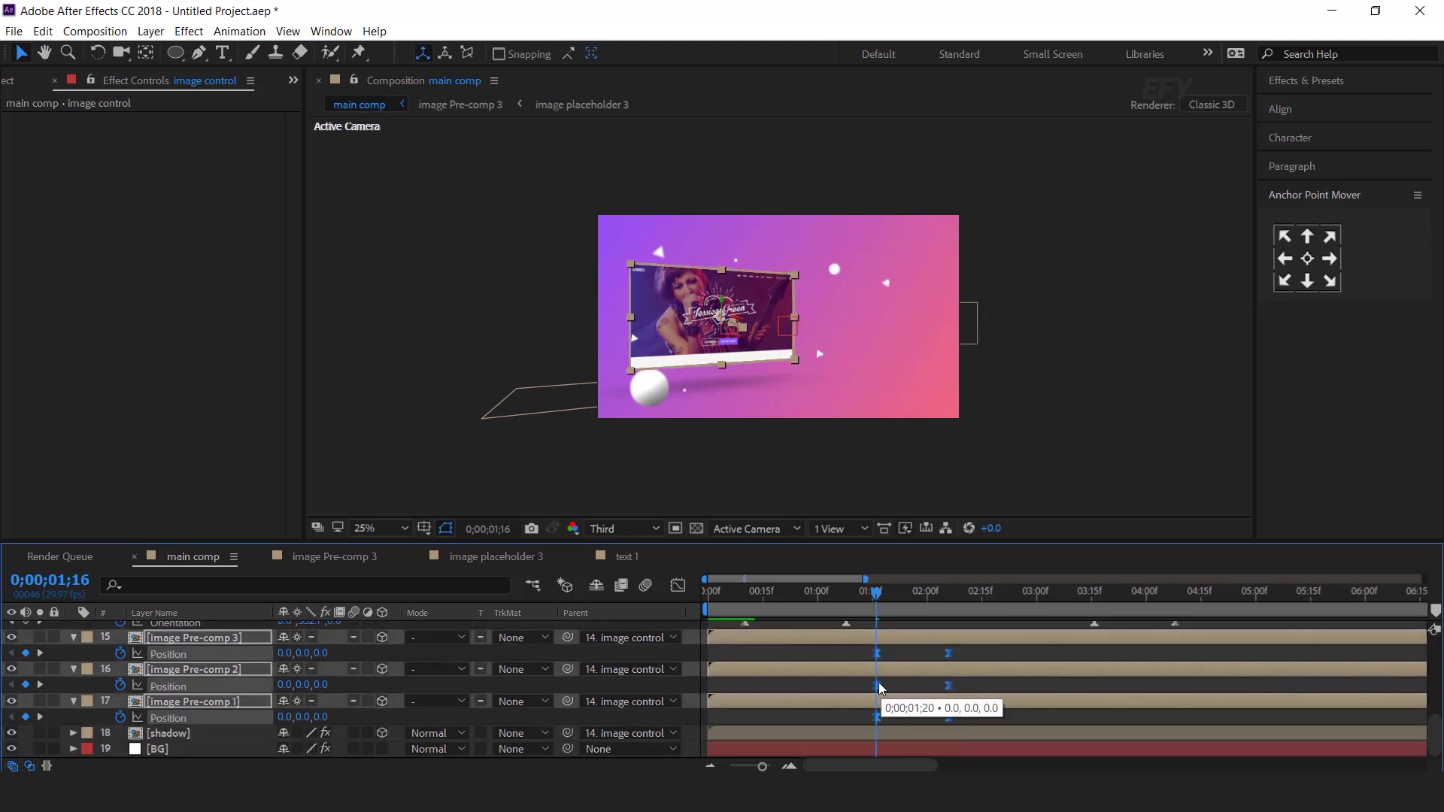
{"action": "key", "text": "space"}
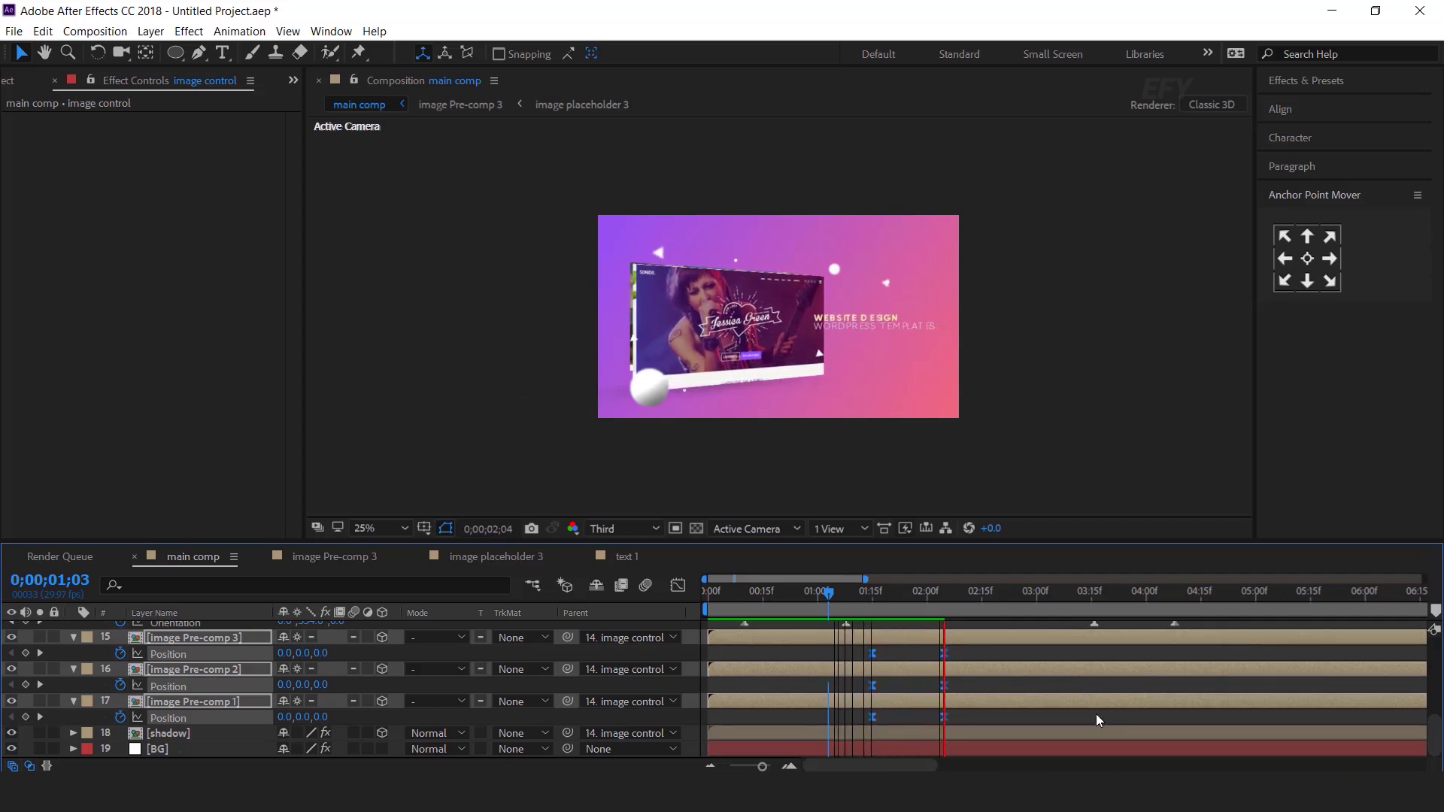
{"action": "scroll", "coordinate": [1134, 696], "scroll_direction": "up", "scroll_amount": 3}
{"action": "scroll", "coordinate": [1134, 697], "scroll_direction": "up", "scroll_amount": 2}
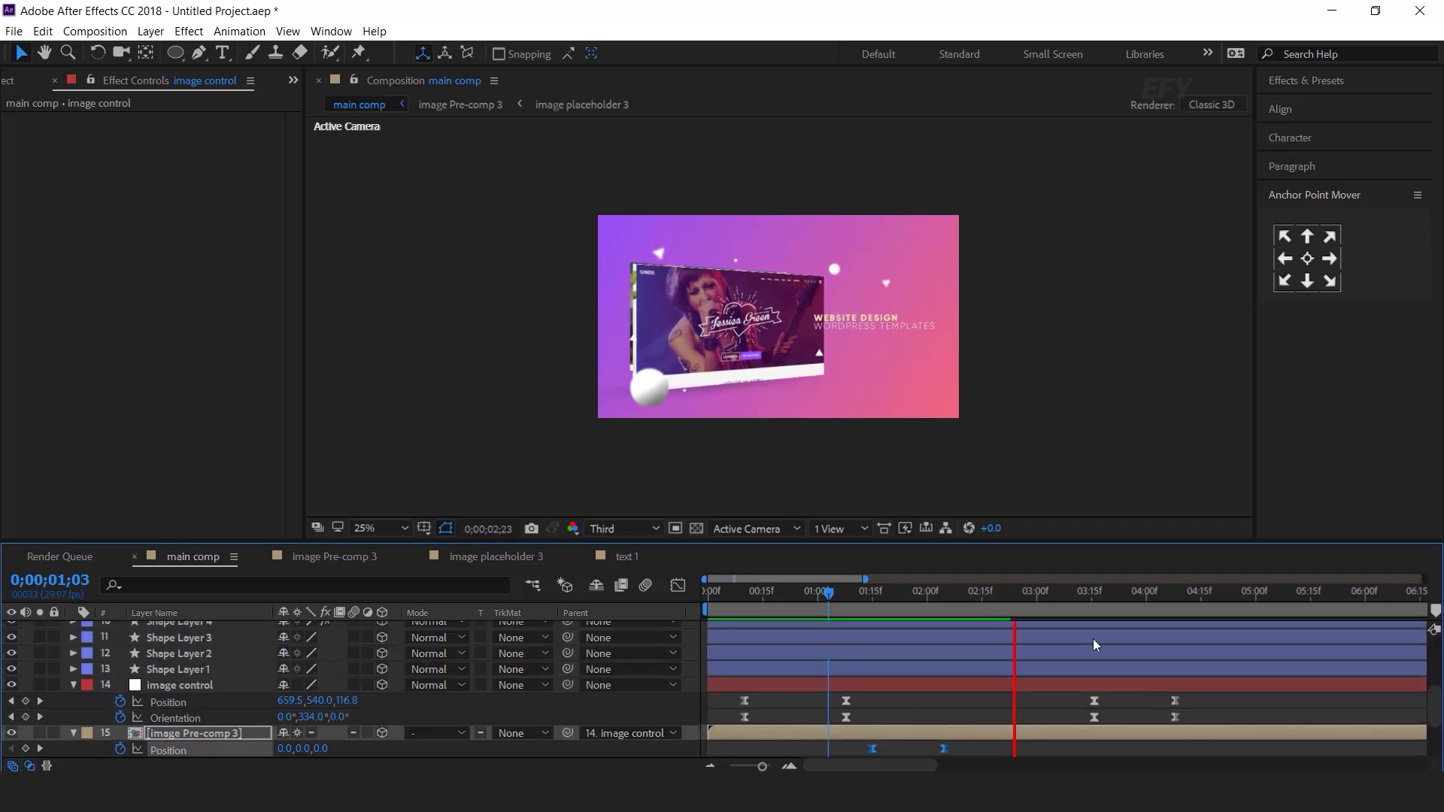
{"action": "left_click", "coordinate": [1105, 597]}
{"action": "key", "text": "space"}
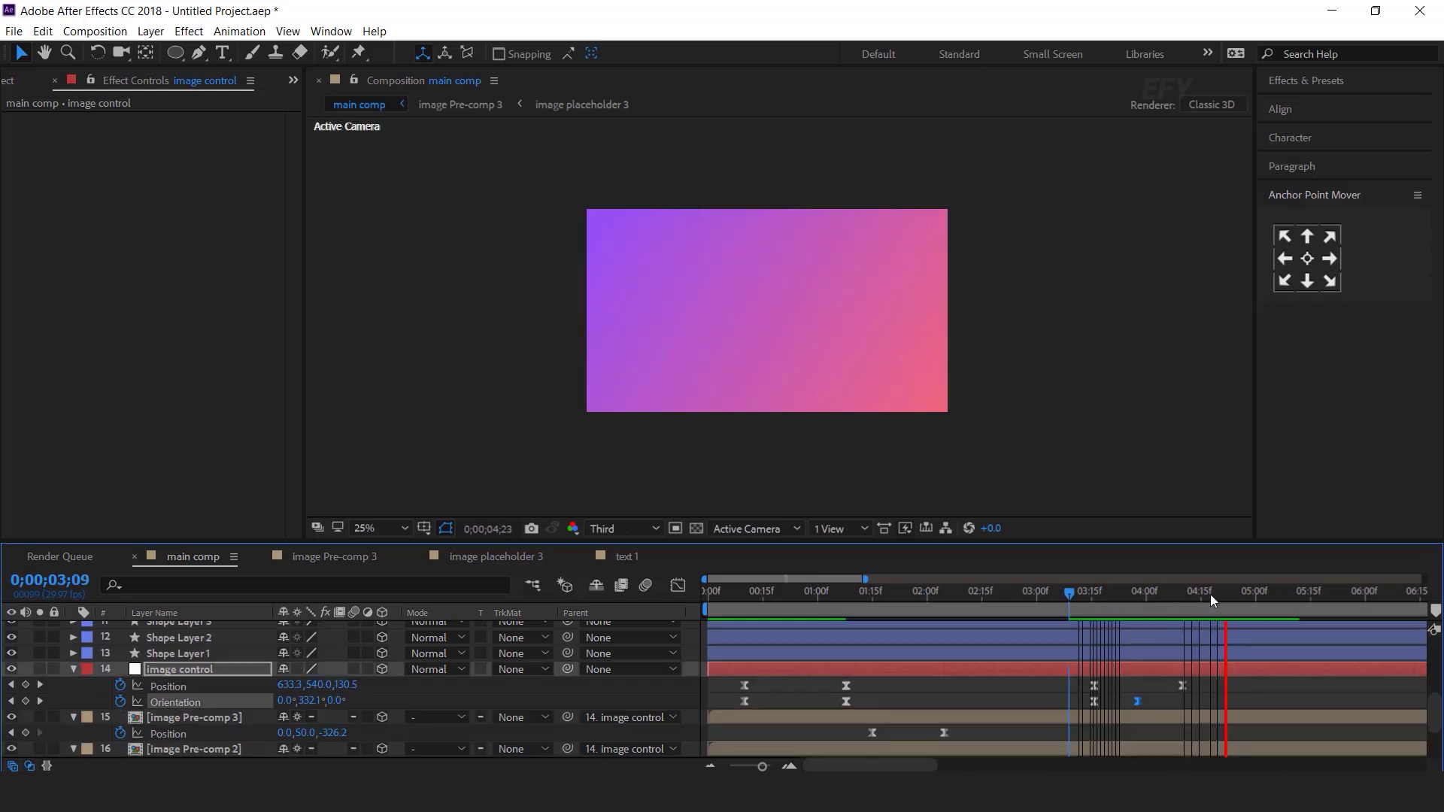
- End the main comp's work area at 0;00;04;23 and preview the whole animation
{"action": "left_click_drag", "start_coordinate": [1216, 596], "coordinate": [1230, 600]}
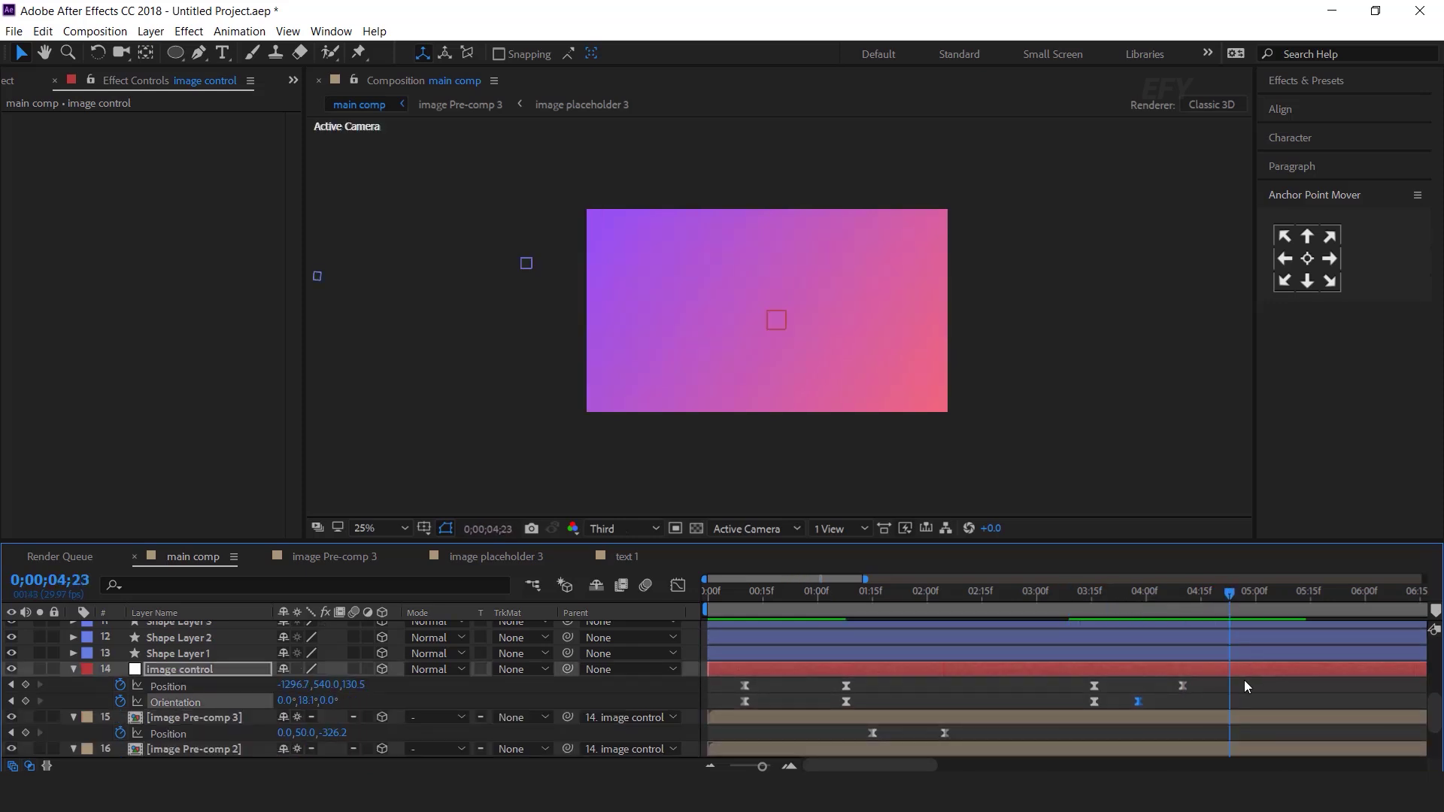
{"action": "scroll", "coordinate": [1256, 685], "scroll_direction": "up", "scroll_amount": 5}
{"action": "key", "text": "n"}
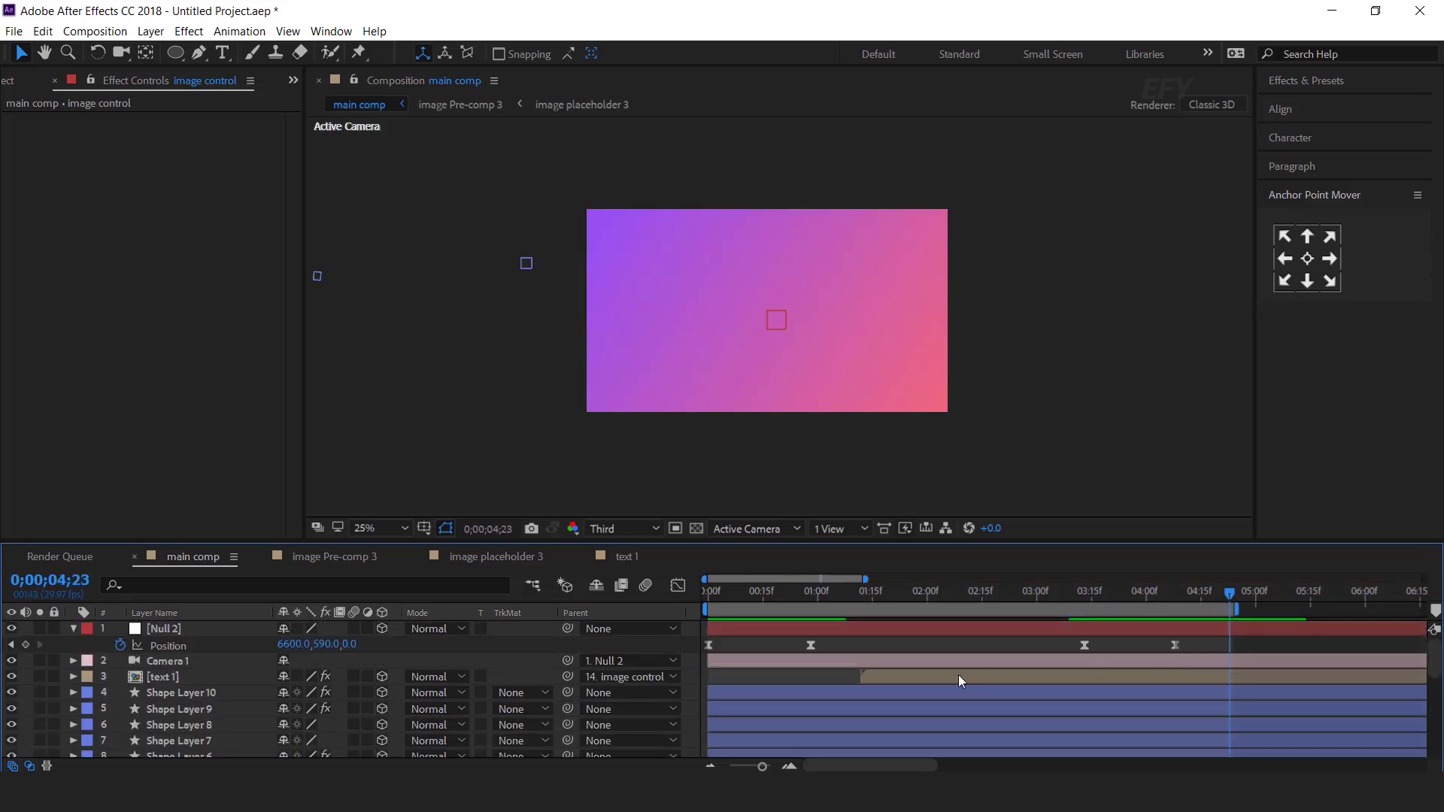
{"action": "key", "text": "minus"}
{"action": "key", "text": "space"}
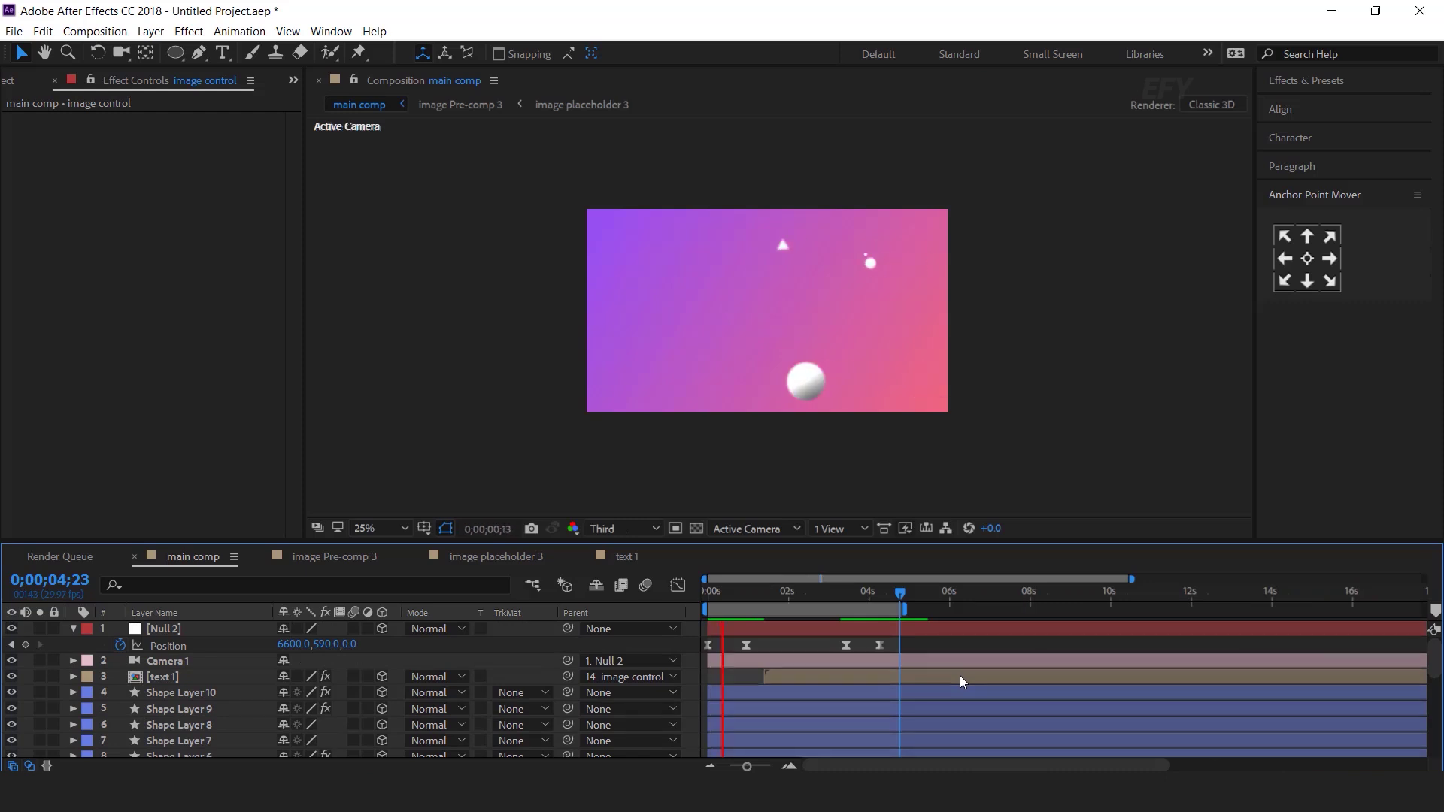